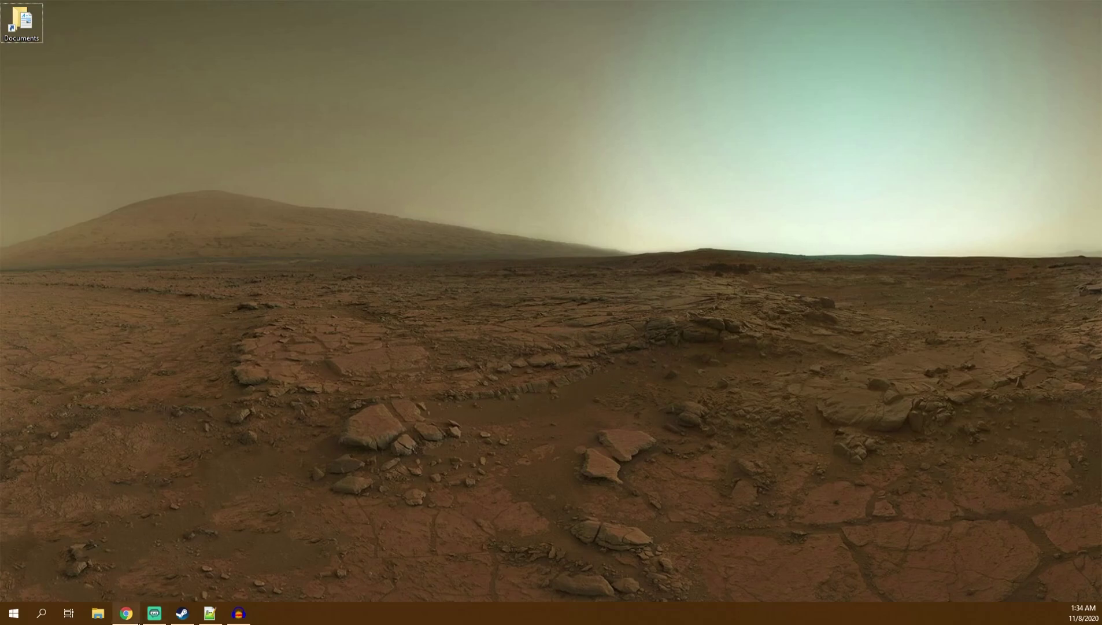
Switch to Chrome and review the CodeLite setup guide and the MinimalCustomMapMod wiki page.
left_click(126, 613)
scroll(688, 371, "up", 7)
scroll(619, 348, "down", 5)
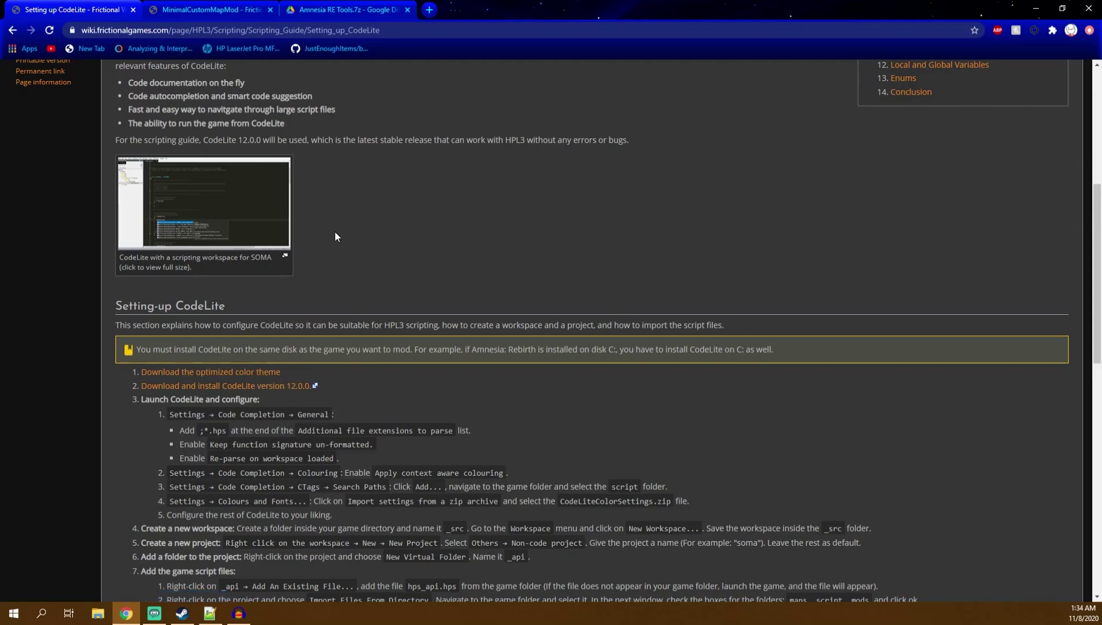
key("ctrl+Tab")
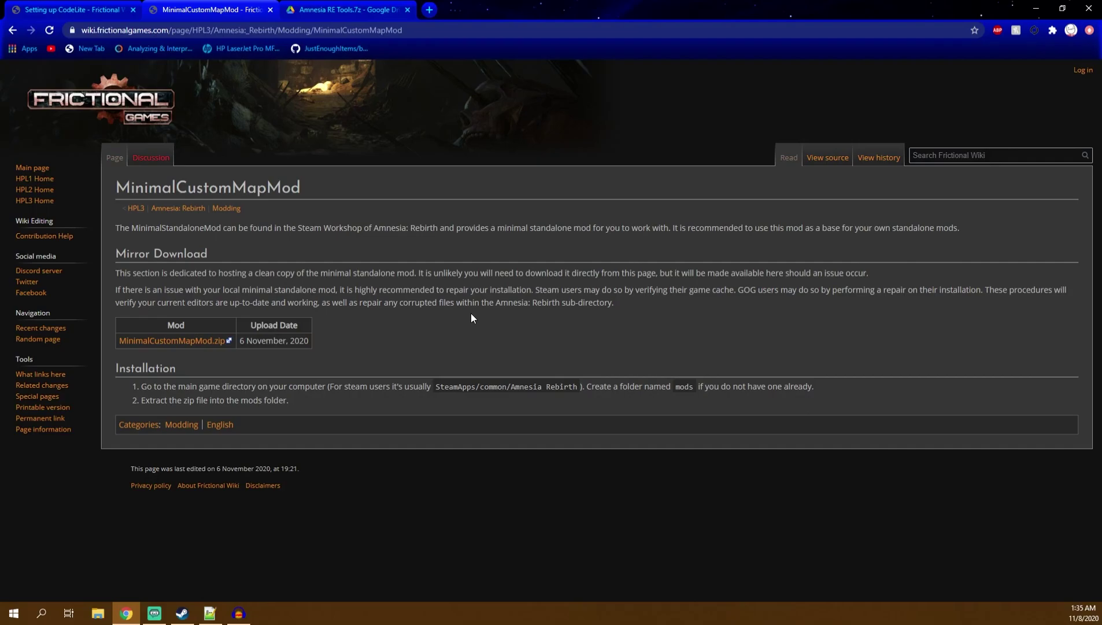
left_click(73, 7)
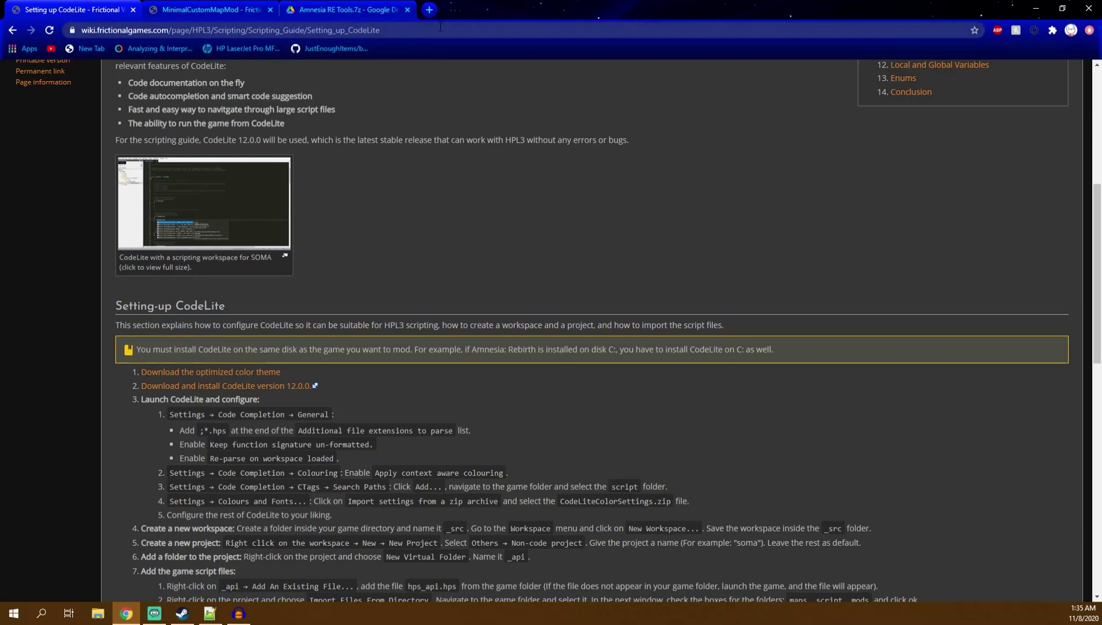
Examine the contents of the Amnesia RE Tools.7z archive on Google Drive, including its CodeLite folder, and compare them with the wiki downloads.
left_click(350, 8)
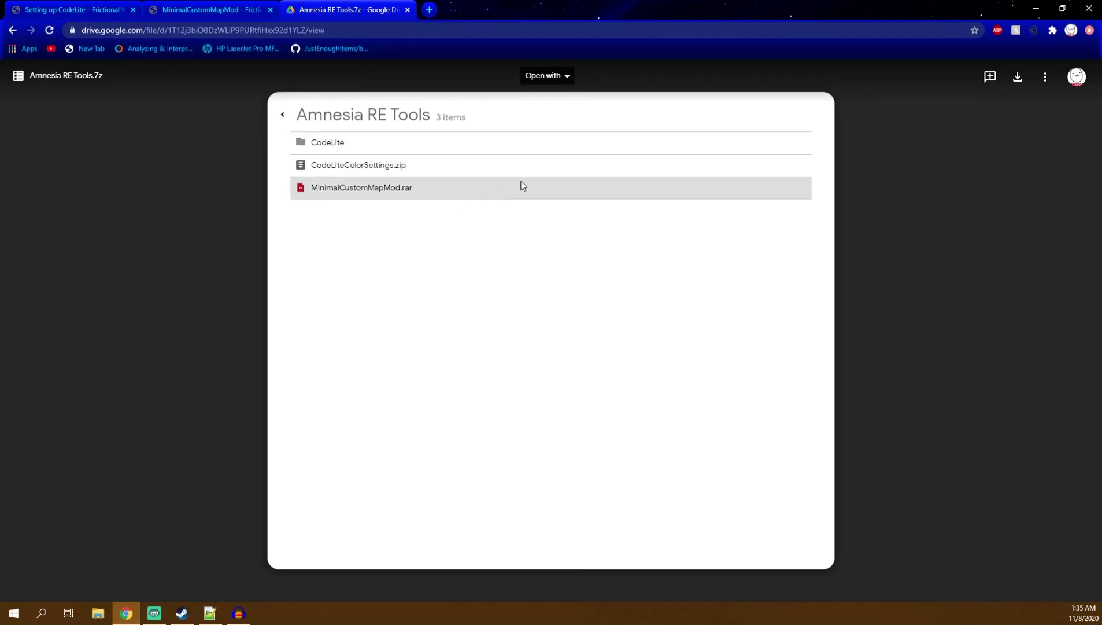
left_click(496, 142)
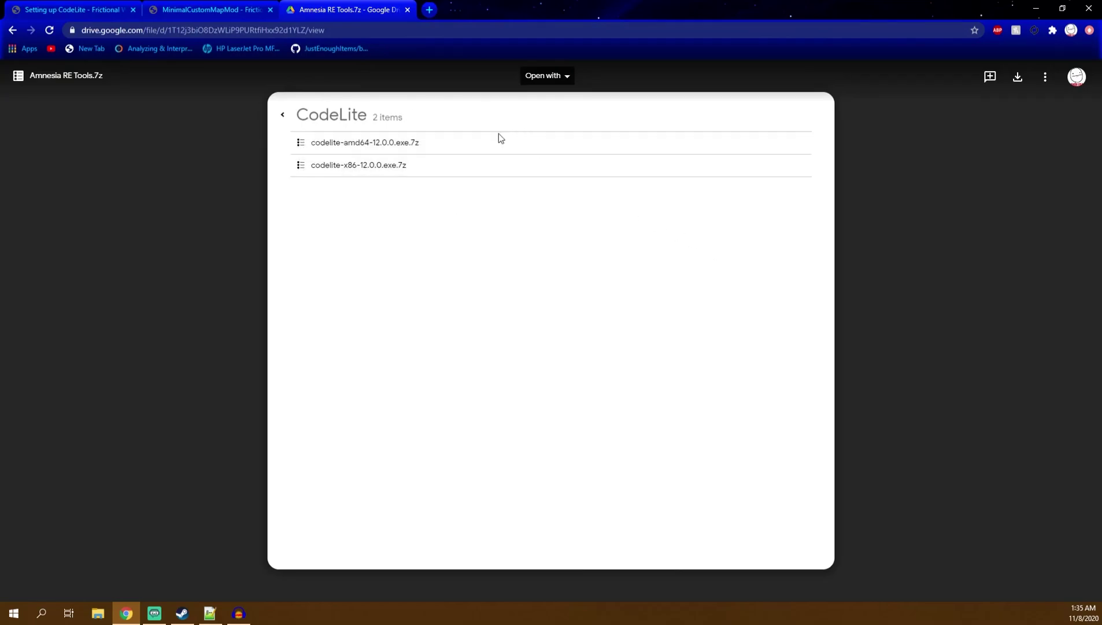
left_click(283, 116)
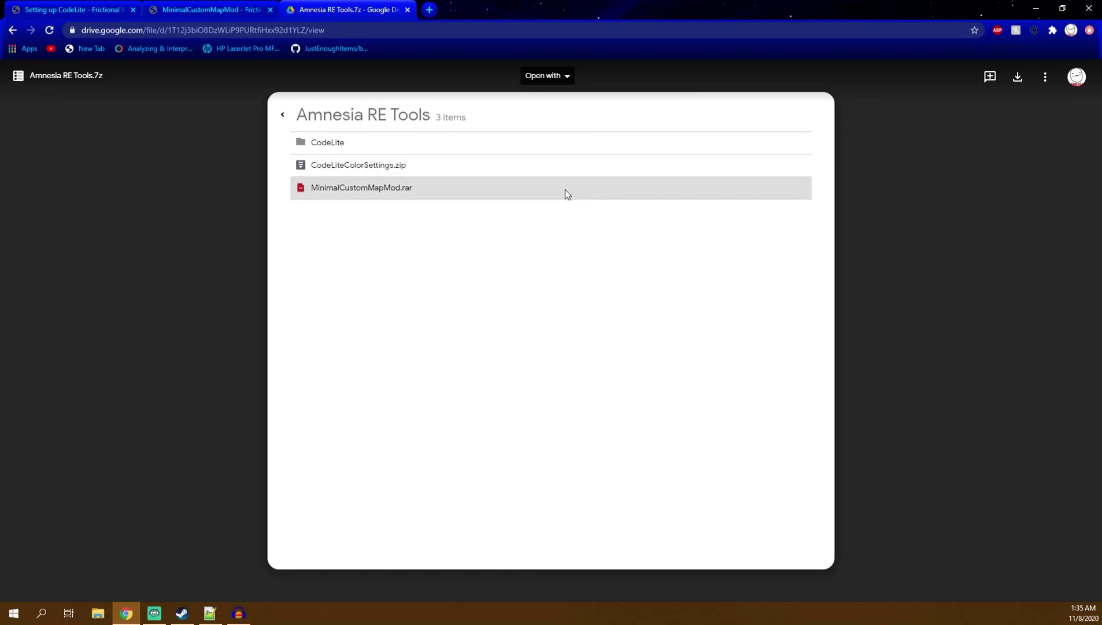
left_click(224, 8)
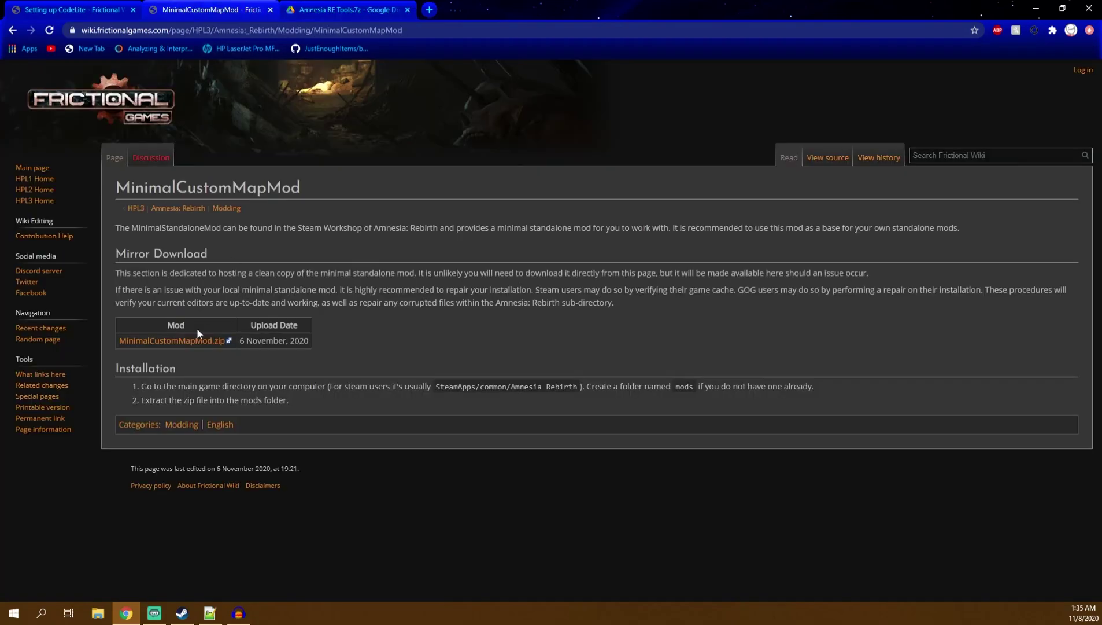
key("ctrl+shift+Tab")
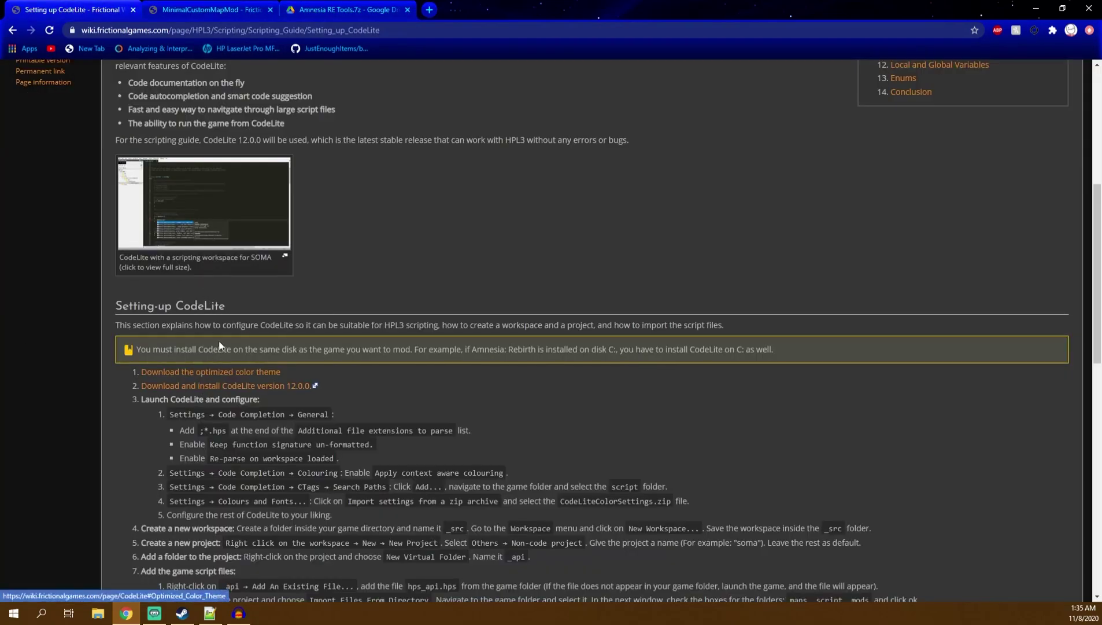
key("ctrl+shift+Tab")
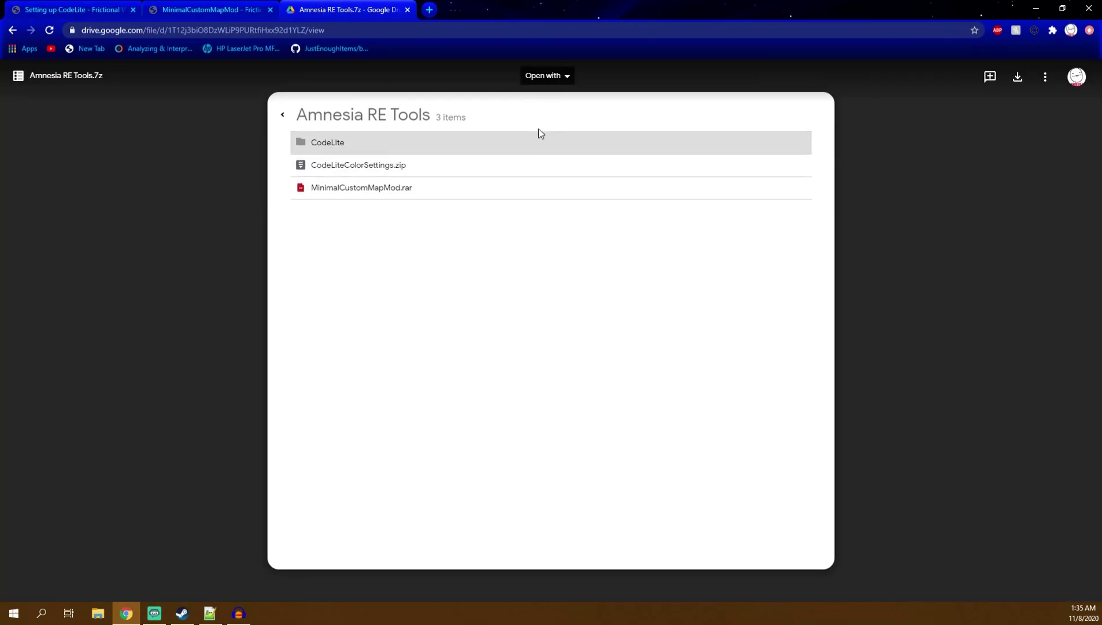
left_click(116, 10)
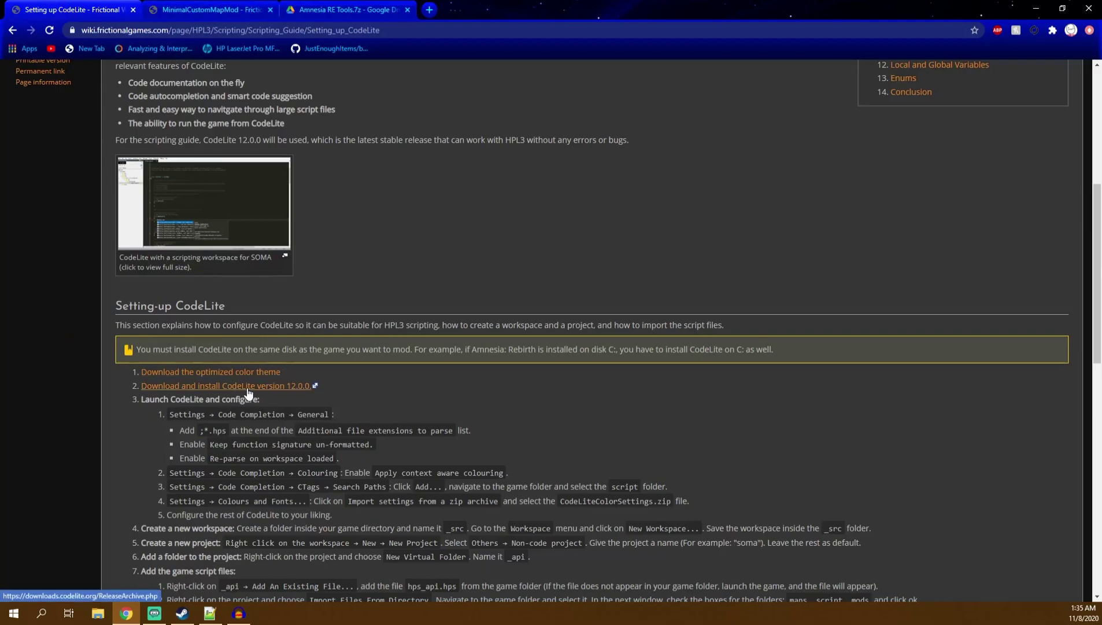
Open the CodeLite release archive from the setup guide and check the guide's required version, 12.0.0.
left_click(204, 391)
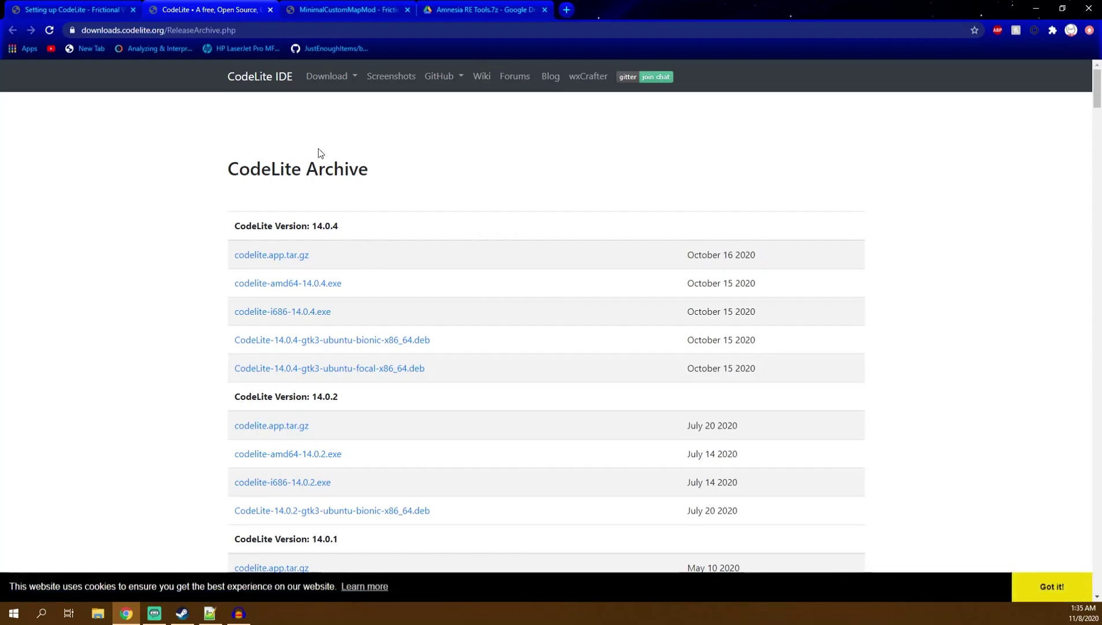
left_click(58, 7)
left_click_drag(313, 386, 286, 387)
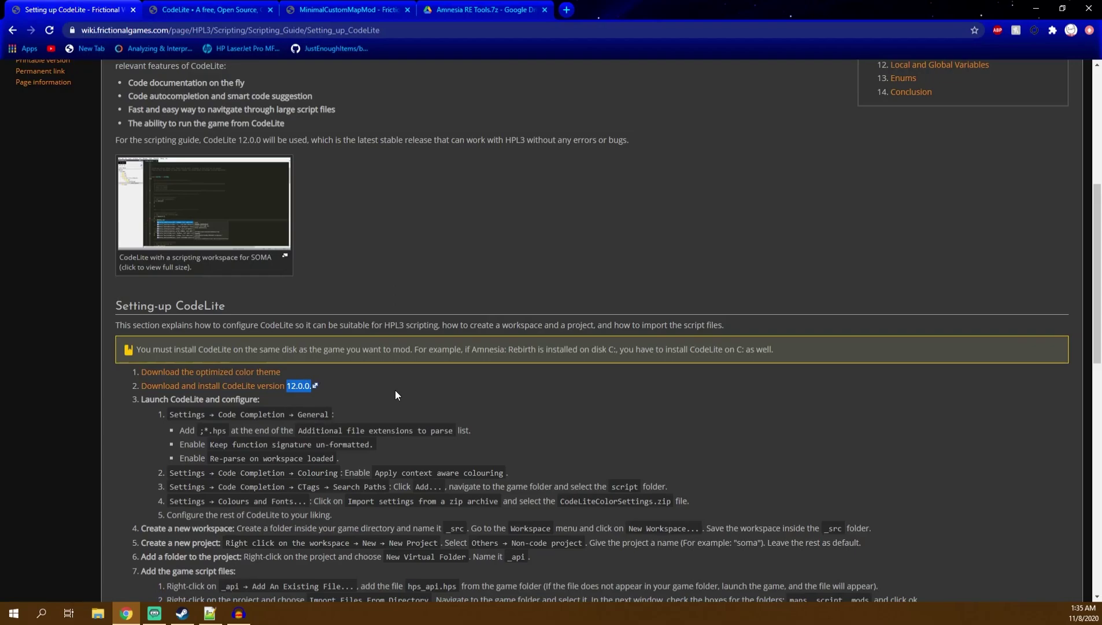
left_click(400, 380)
left_click(441, 8)
left_click(209, 8)
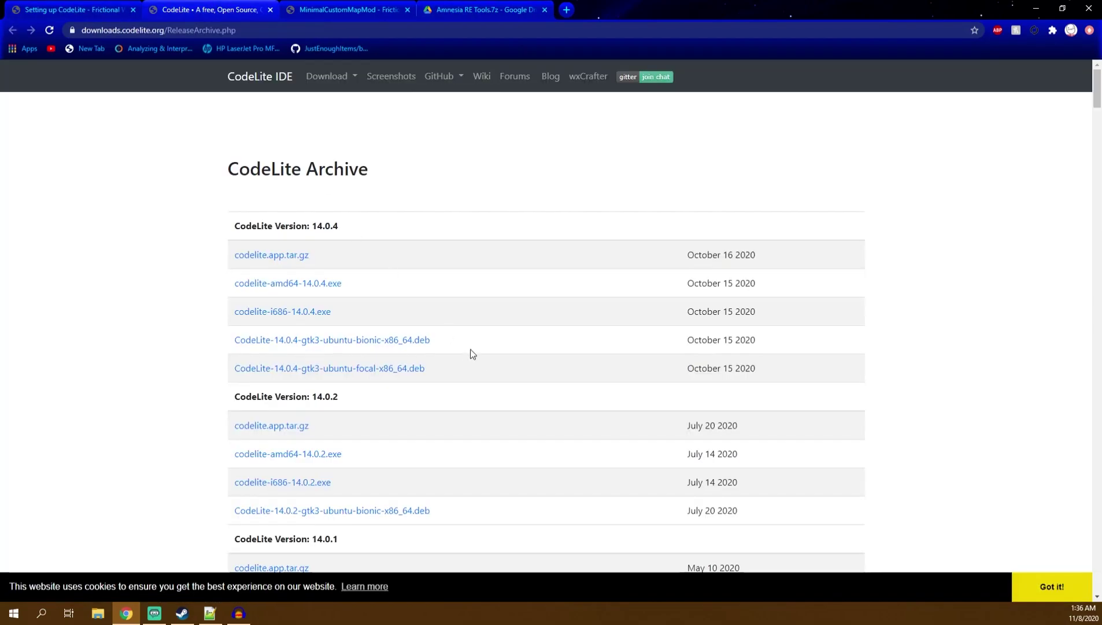
Find the CodeLite 12.0.0 section in the release archive and highlight the codelite-amd64-12.0.0.exe.7z entry.
scroll(367, 301, "down", 20)
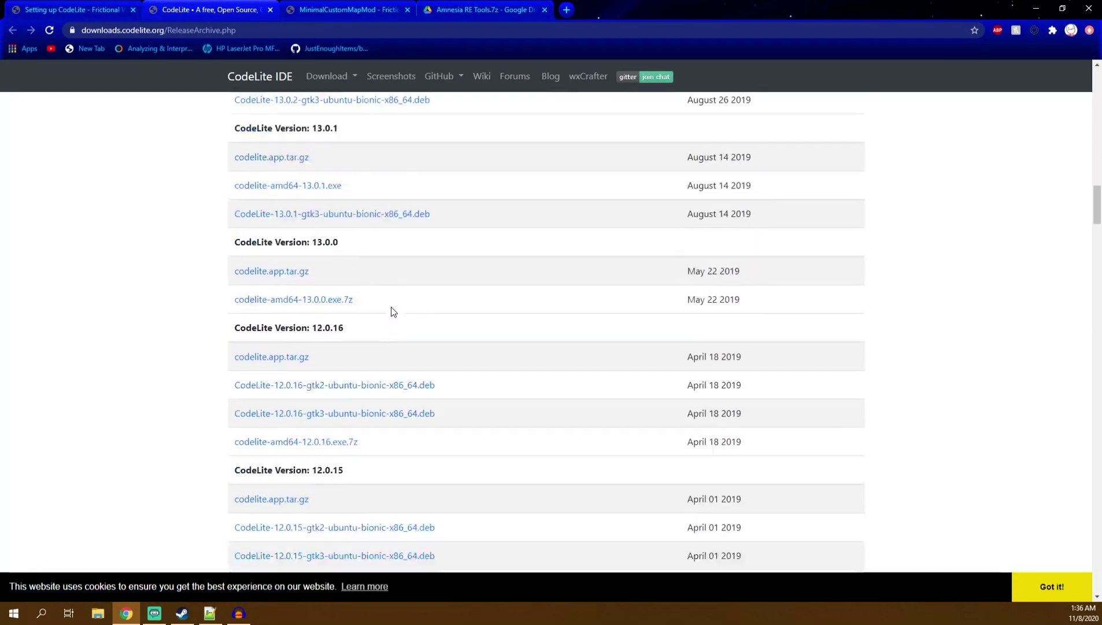
scroll(394, 312, "down", 15)
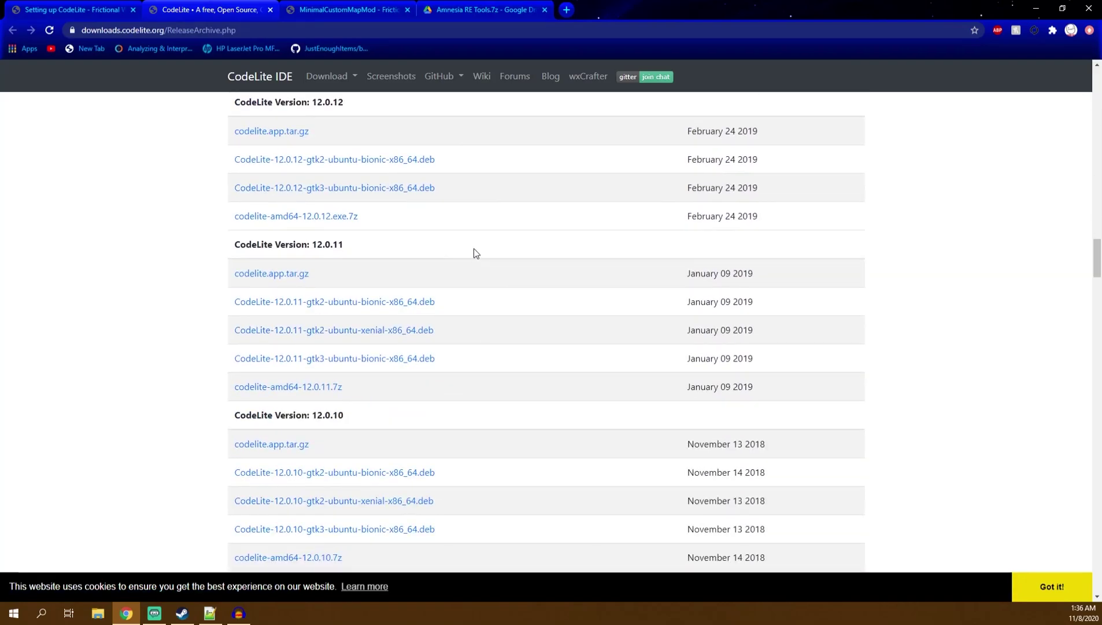
scroll(474, 253, "down", 7)
scroll(474, 254, "down", 8)
scroll(473, 255, "down", 13)
scroll(417, 283, "up", 4)
left_click_drag(224, 303, 229, 364)
left_click(544, 317)
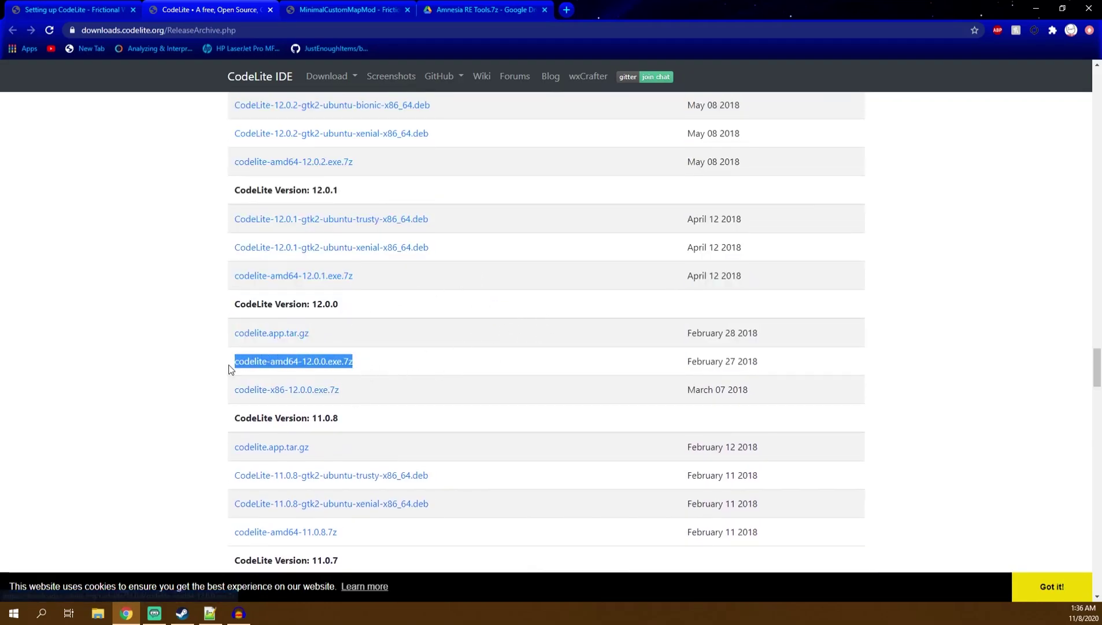
Examine the codelite-x86-12.0.0.exe.7z and codelite.app.tar.gz entries listed under CodeLite version 12.0.0.
left_click(377, 397)
left_click_drag(377, 397, 246, 389)
left_click(348, 393)
left_click_drag(348, 393, 253, 390)
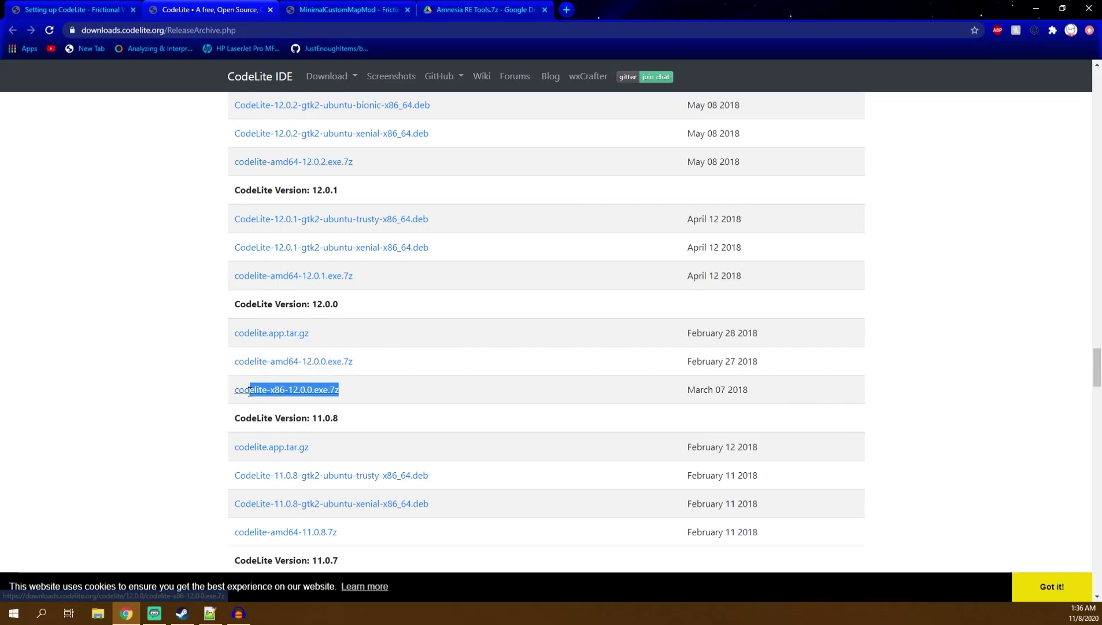
left_click(394, 385)
left_click_drag(362, 332, 249, 338)
left_click(347, 336)
left_click_drag(365, 335, 211, 332)
left_click(340, 335)
left_click_drag(340, 336, 232, 337)
left_click(875, 336)
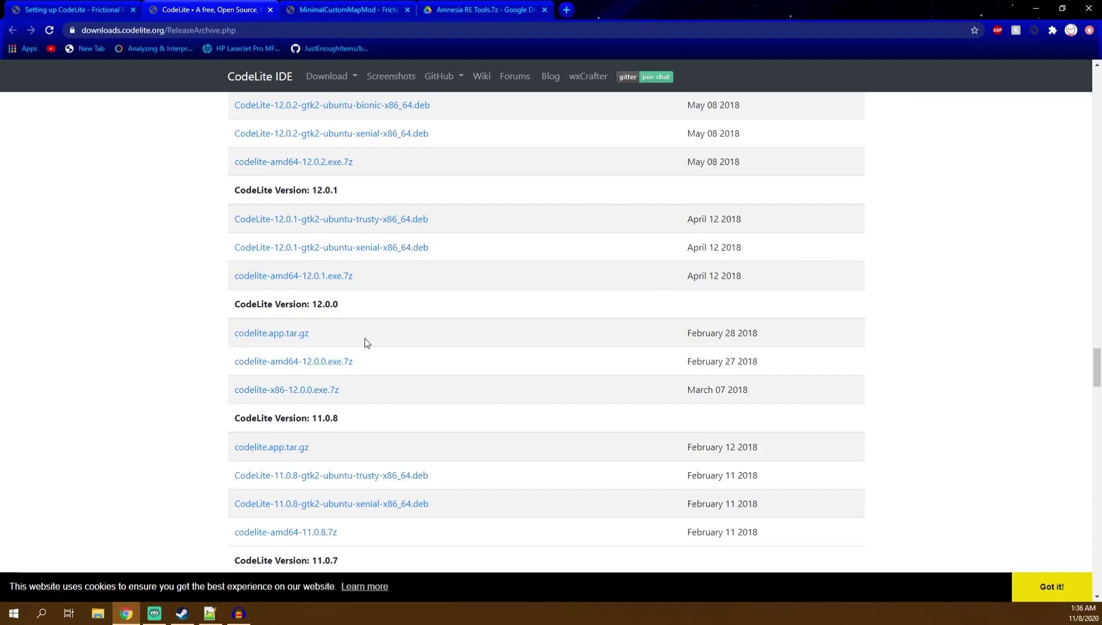
left_click_drag(366, 339, 232, 341)
left_click(936, 311)
Close the CodeLite release archive page, minimise the browser and open the Documents folder from the desktop.
left_click(270, 10)
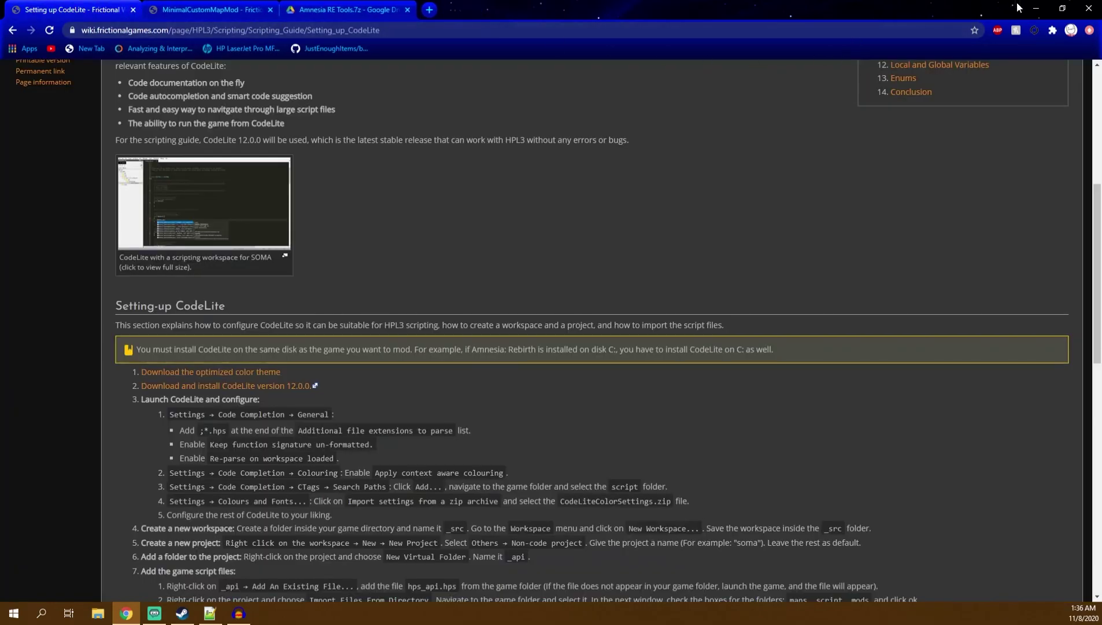
left_click(1036, 8)
double_click(29, 29)
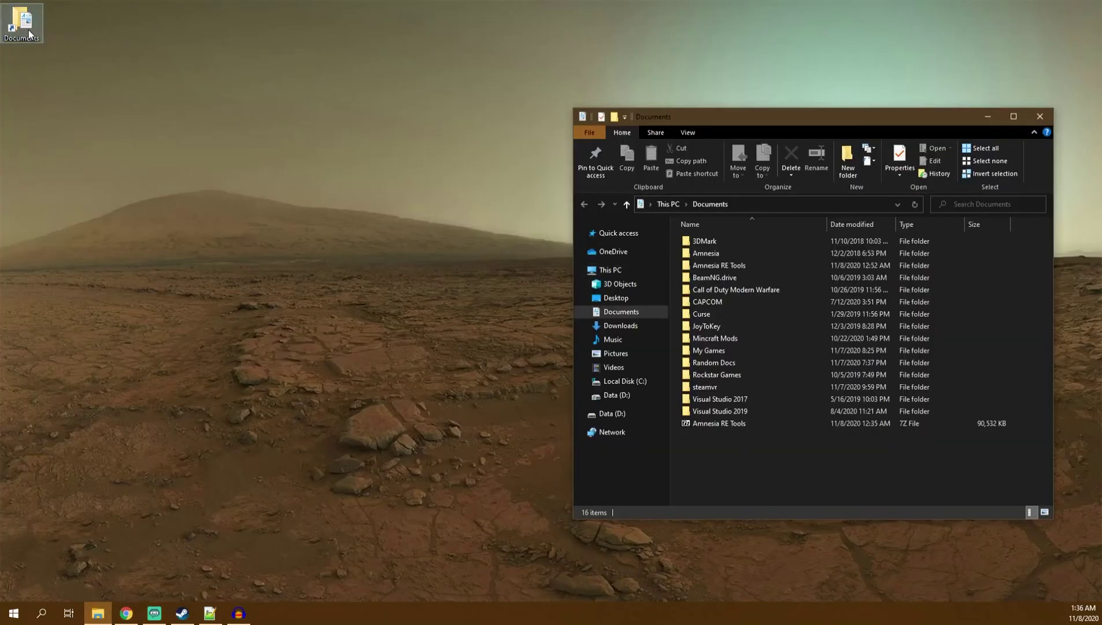
left_click(709, 425)
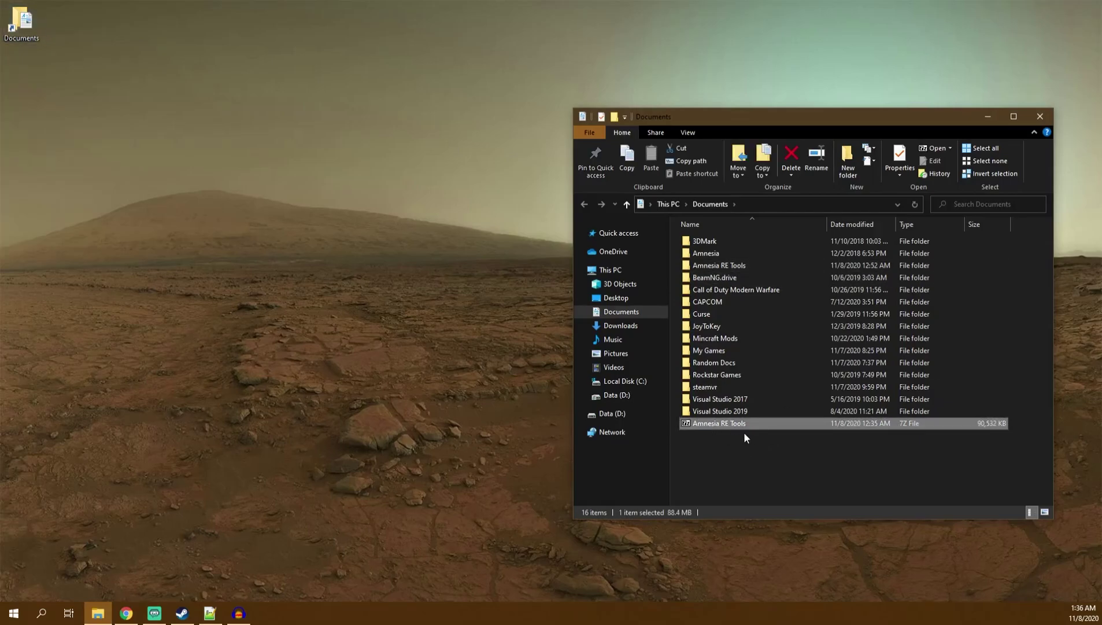
right_click(787, 424)
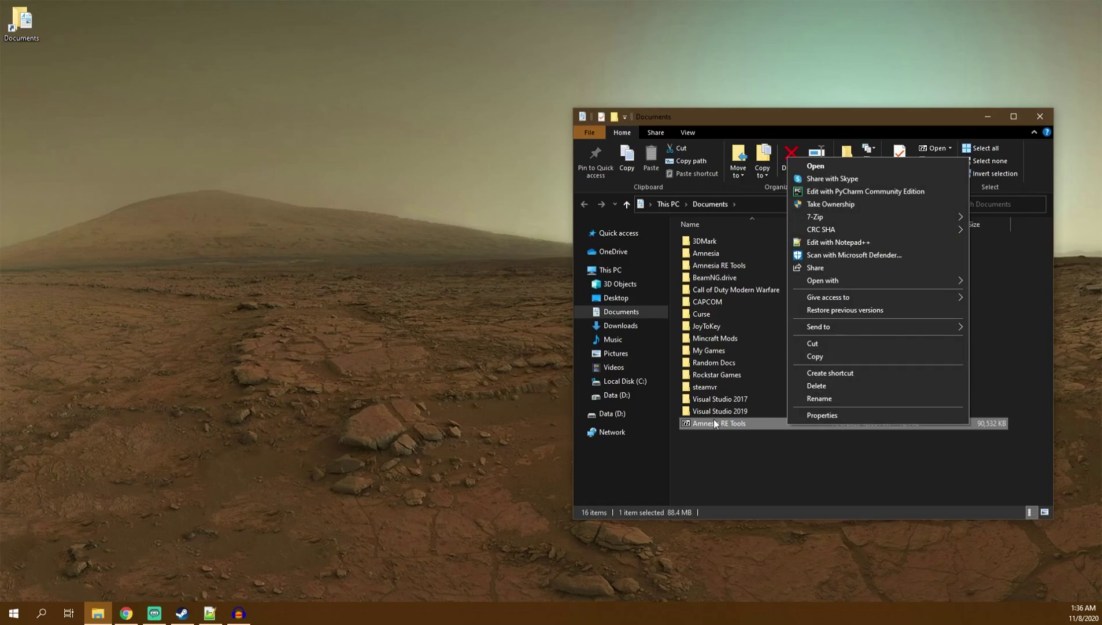
left_click(747, 454)
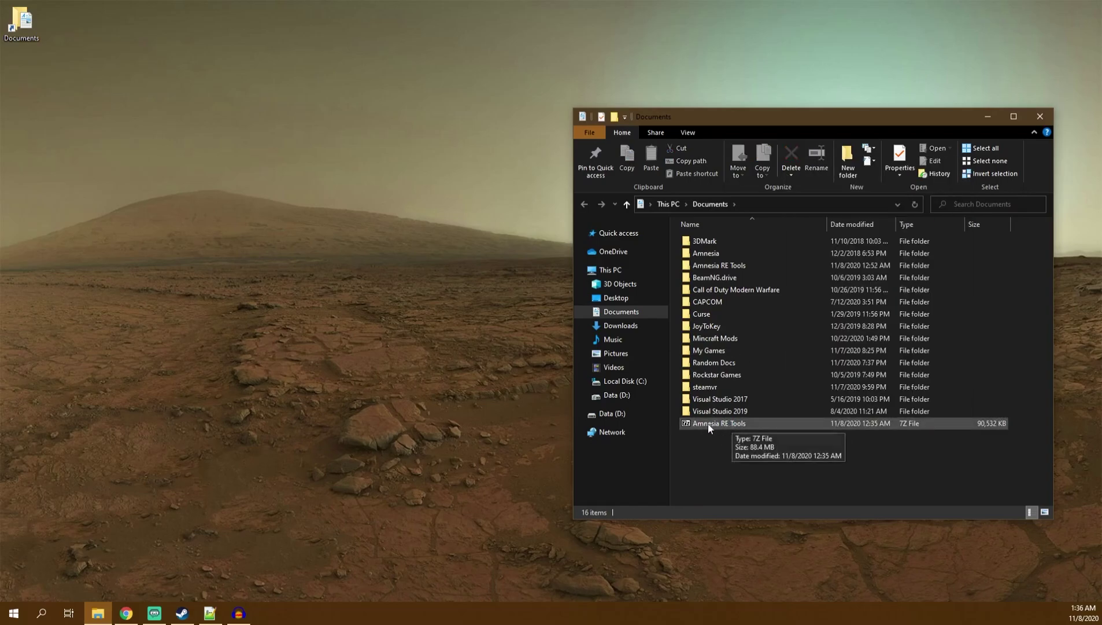
Extract the Amnesia RE Tools 7z archive with 7-Zip into its own Amnesia RE Tools folder.
left_click_drag(849, 116, 631, 103)
left_click(518, 411)
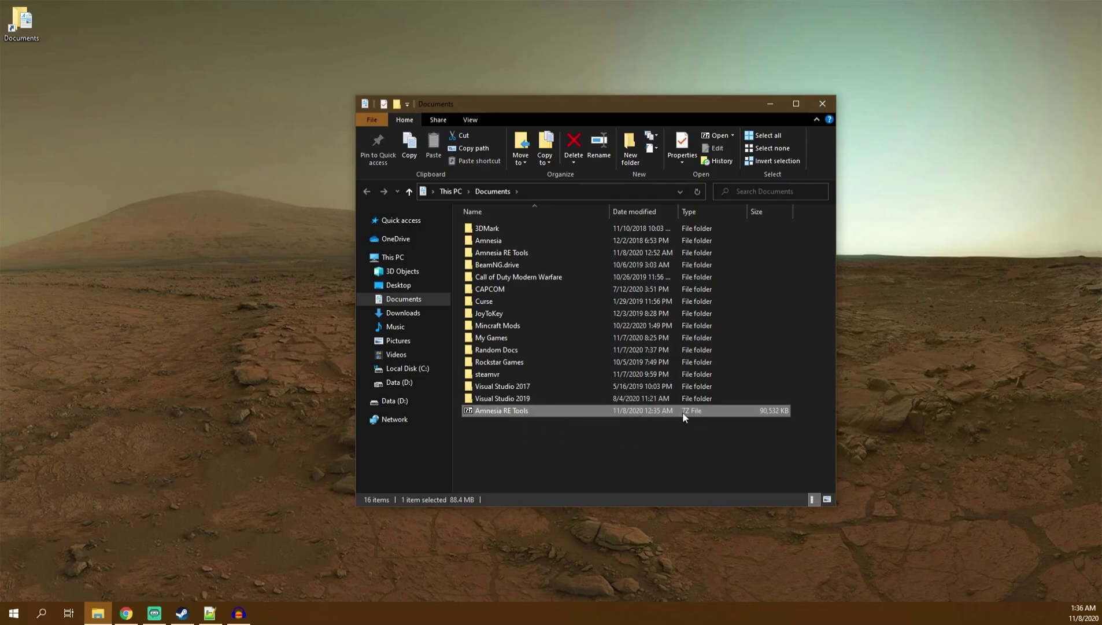
right_click(651, 409)
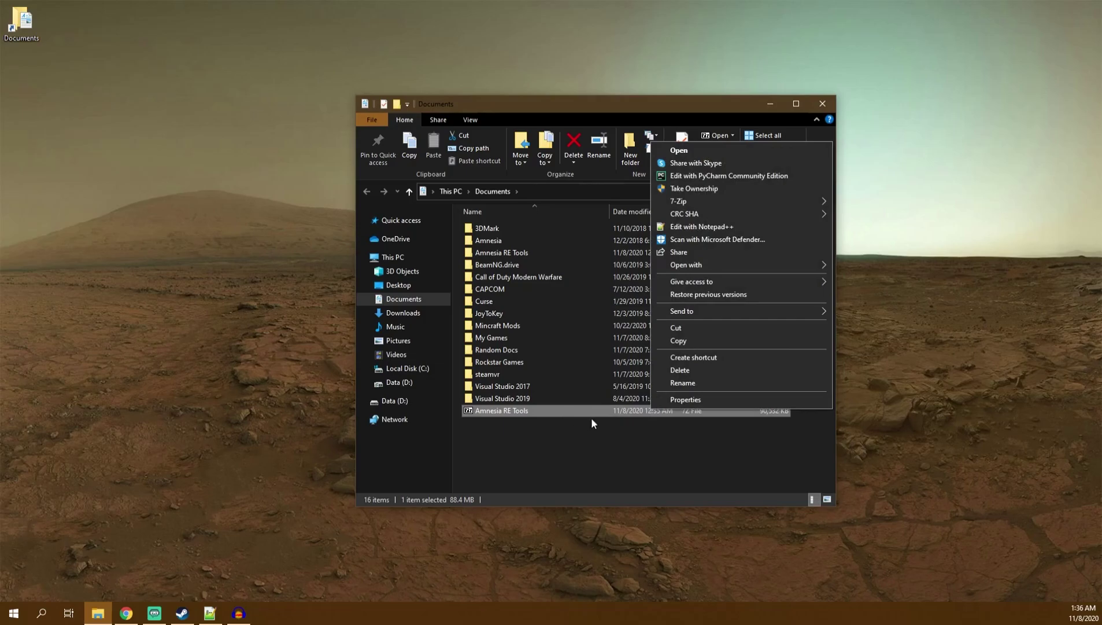
mouse_move(735, 198)
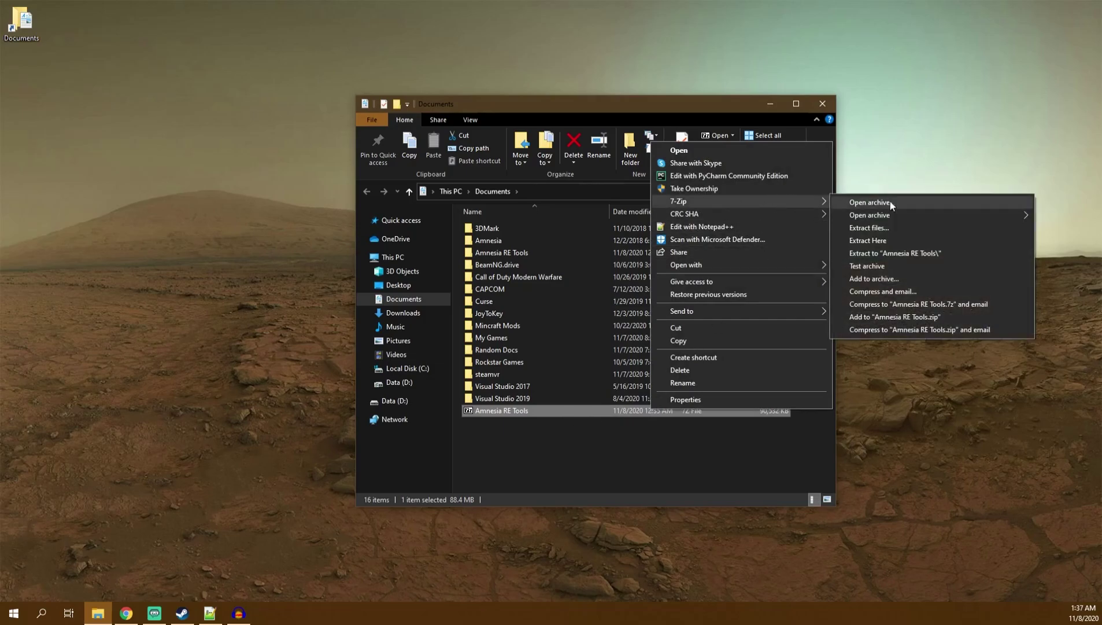
left_click(887, 253)
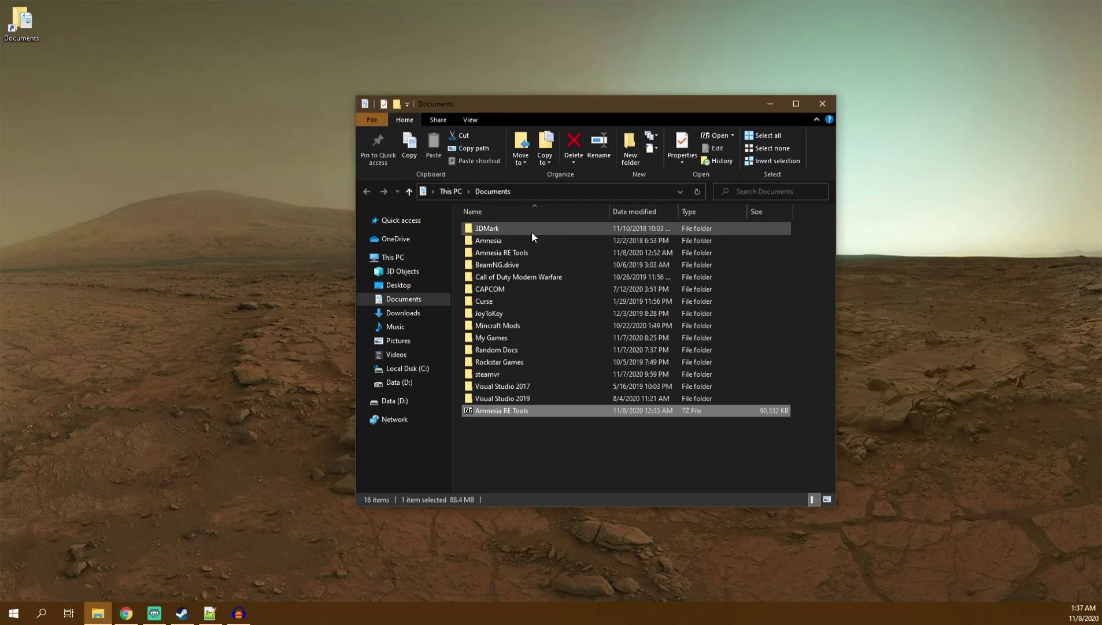
Open the CodeLite folder inside Amnesia RE Tools, compare the amd64 and x86 12.0.0 archives, and select the amd64 one.
double_click(502, 252)
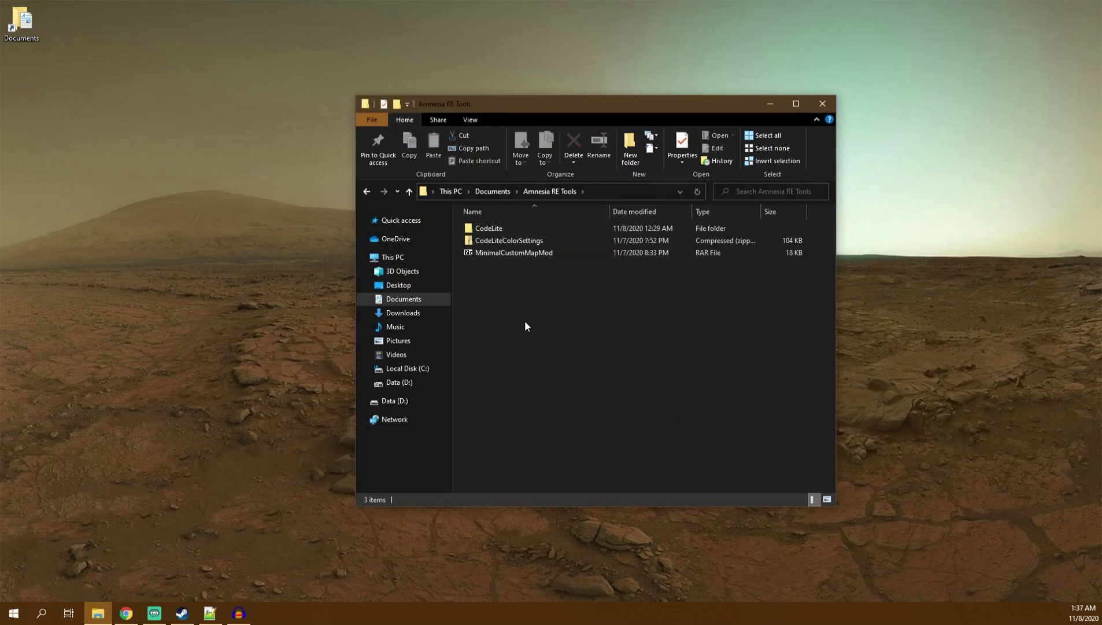
double_click(499, 229)
left_click_drag(614, 319, 490, 215)
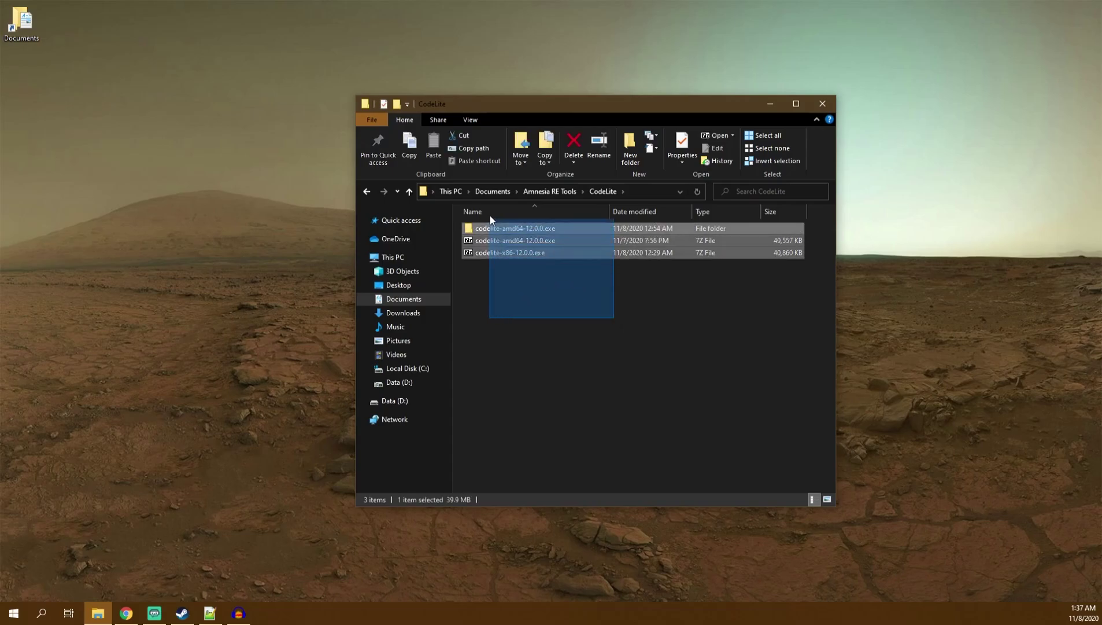
left_click(502, 310)
left_click(524, 254)
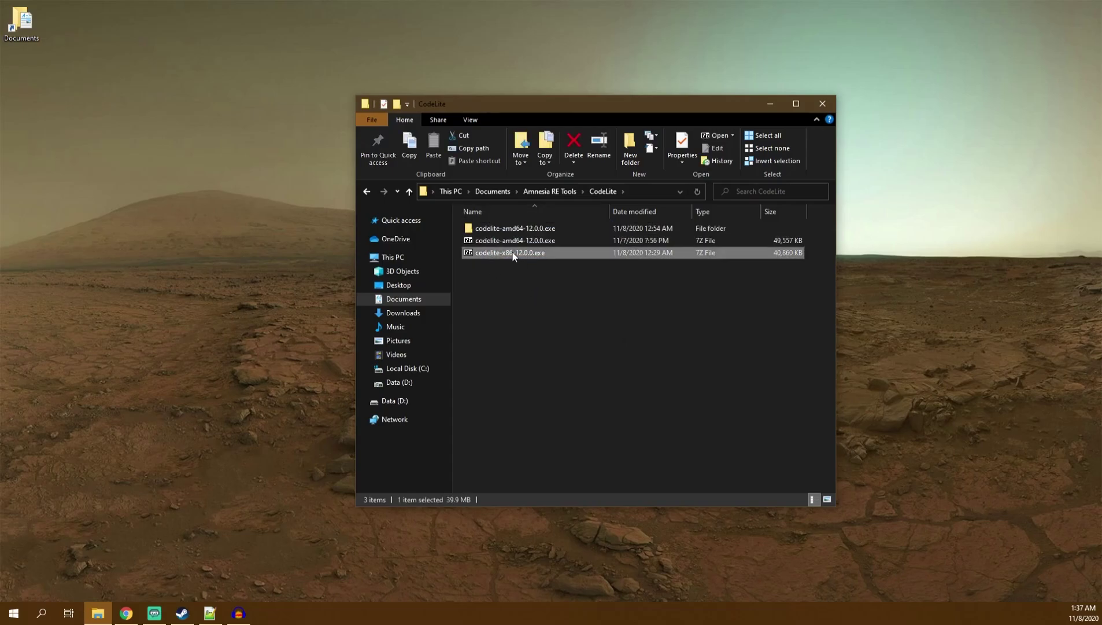
left_click(522, 242)
left_click(521, 250)
left_click(521, 242)
left_click(522, 255)
left_click(519, 242)
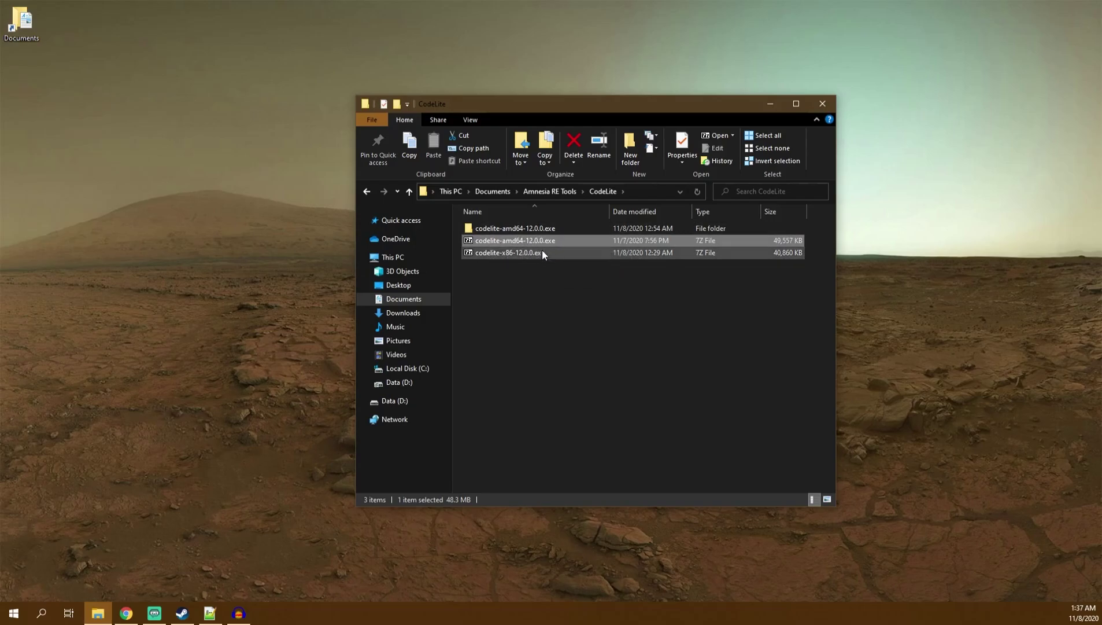
left_click(504, 227)
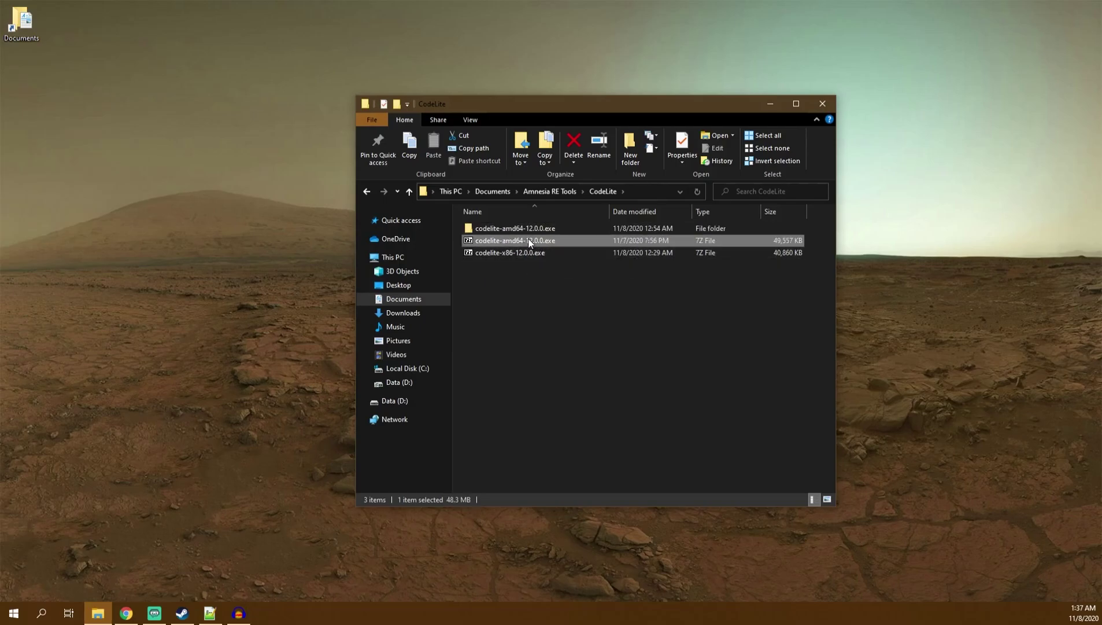
right_click(528, 238)
mouse_move(643, 299)
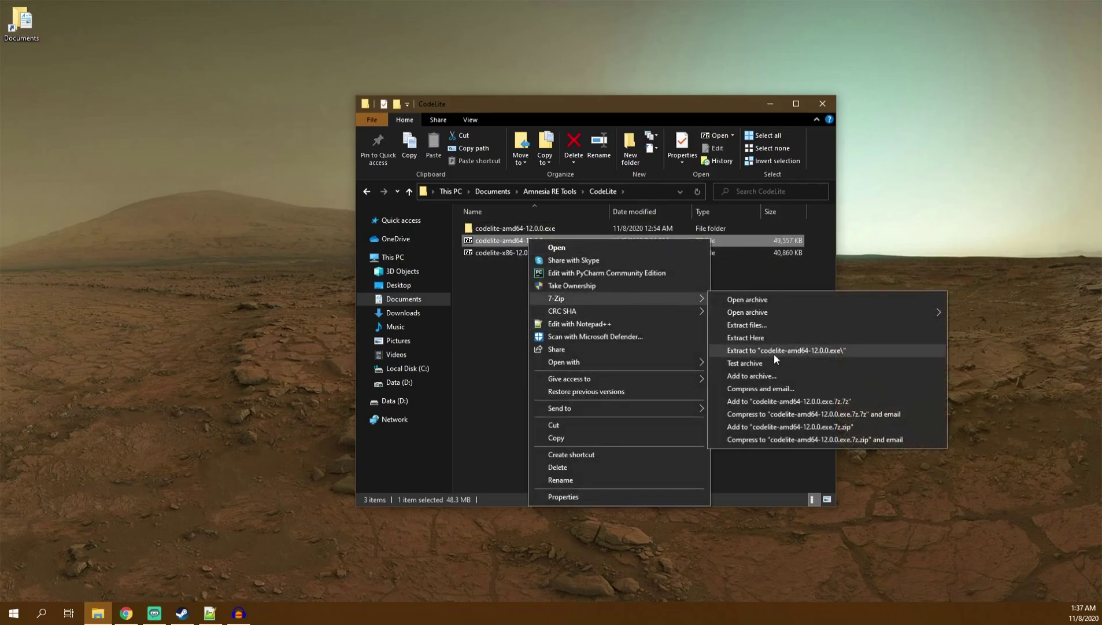
left_click(490, 328)
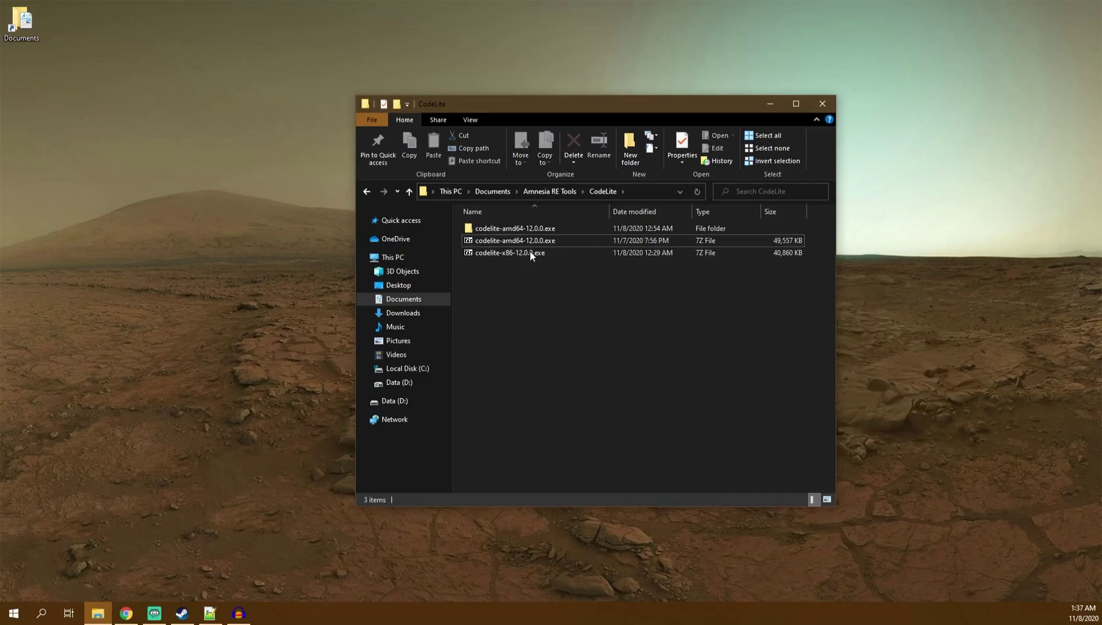
Open the extracted codelite-amd64-12.0.0.exe folder.
left_click(535, 229)
double_click(503, 228)
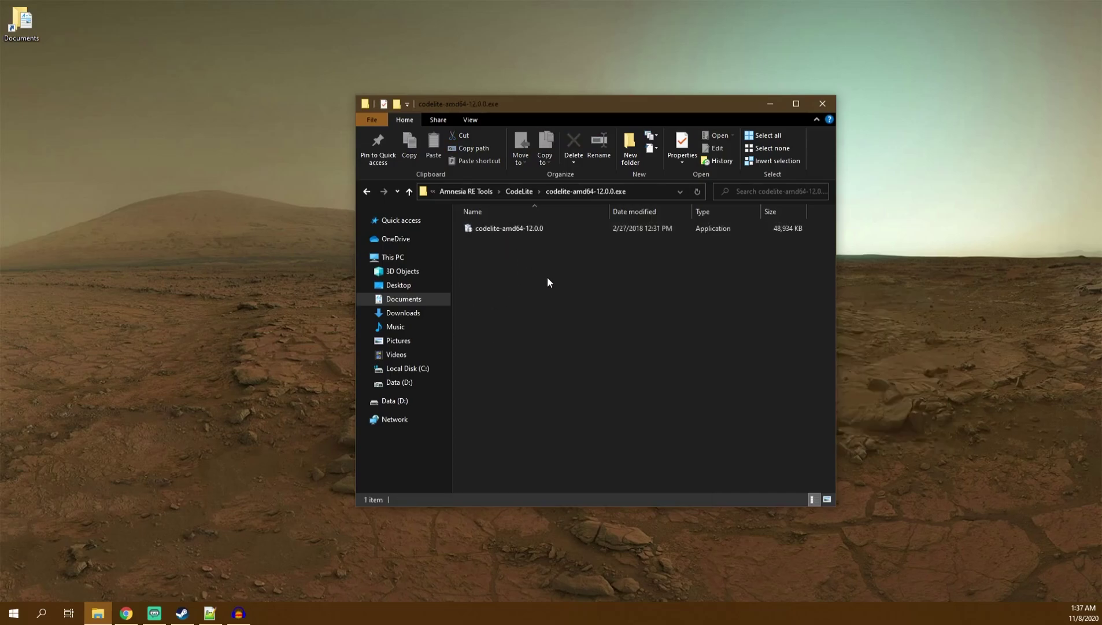
Launch the codelite-amd64-12.0.0 installer, accept the licence agreement and continue to the destination selection.
left_click(521, 230)
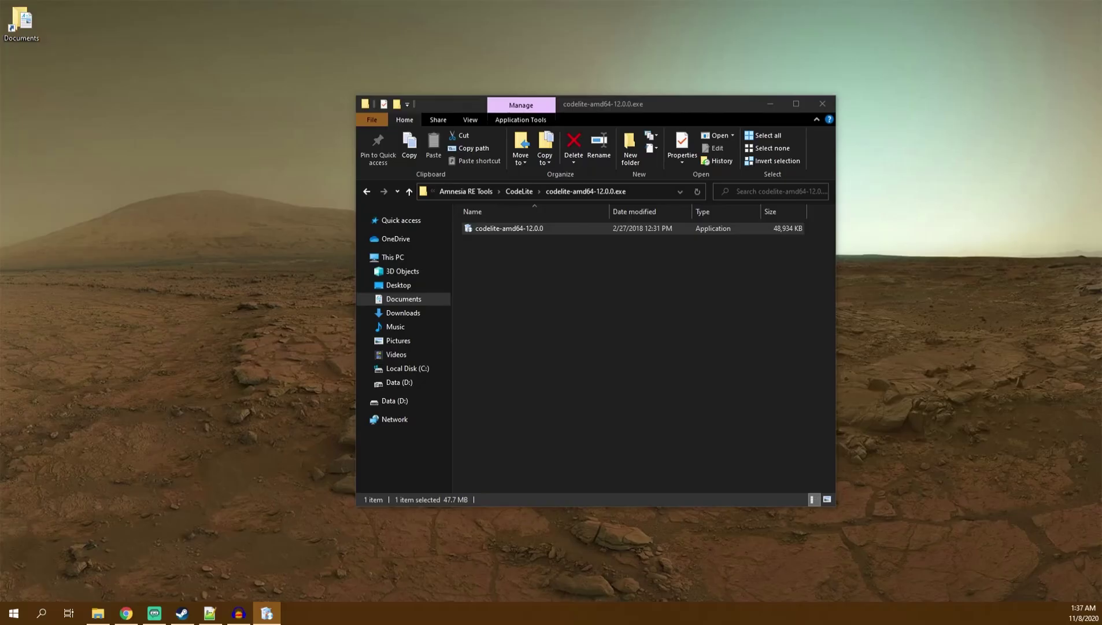
left_click_drag(879, 168, 582, 202)
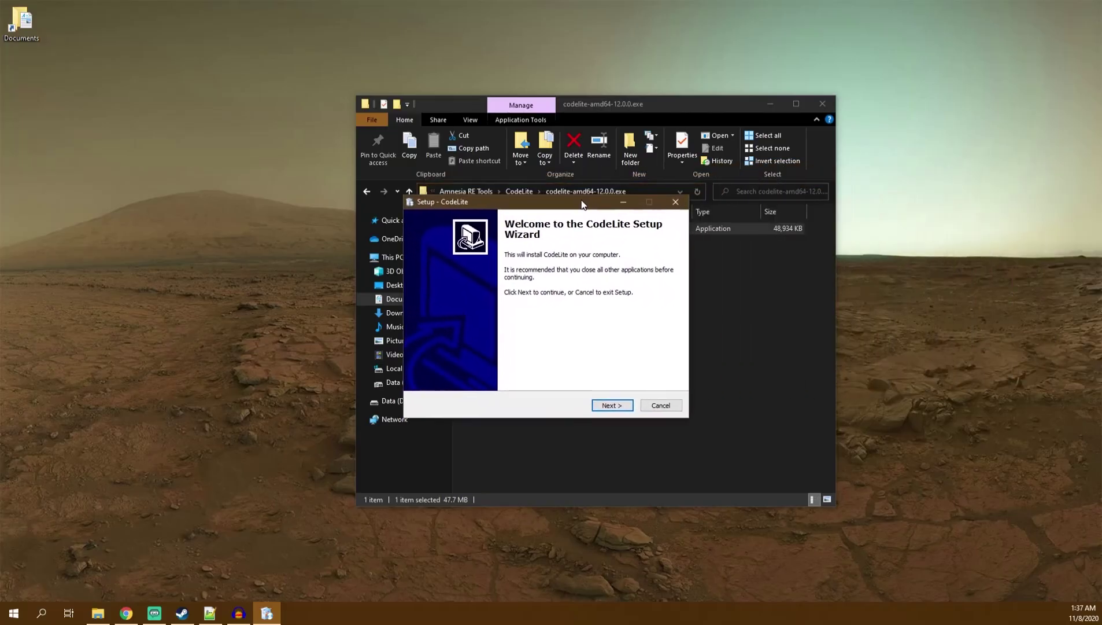
left_click(626, 407)
left_click(469, 370)
left_click(610, 405)
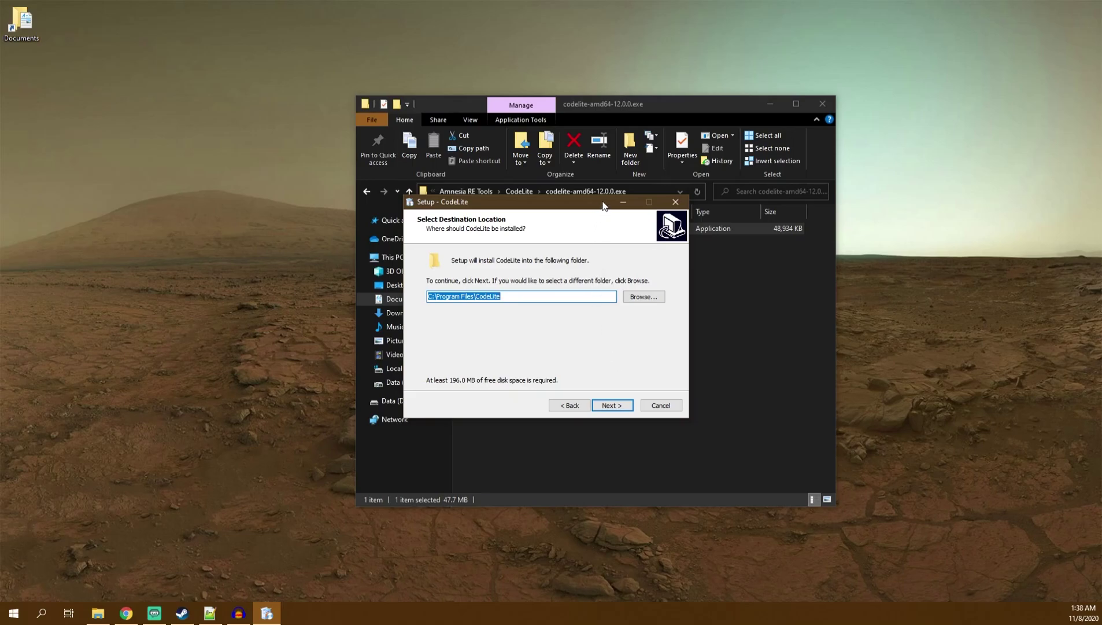
Move the setup and folder windows apart and set the CodeLite install location to D:\CodeLite.
left_click_drag(583, 206, 251, 186)
left_click_drag(577, 118, 704, 117)
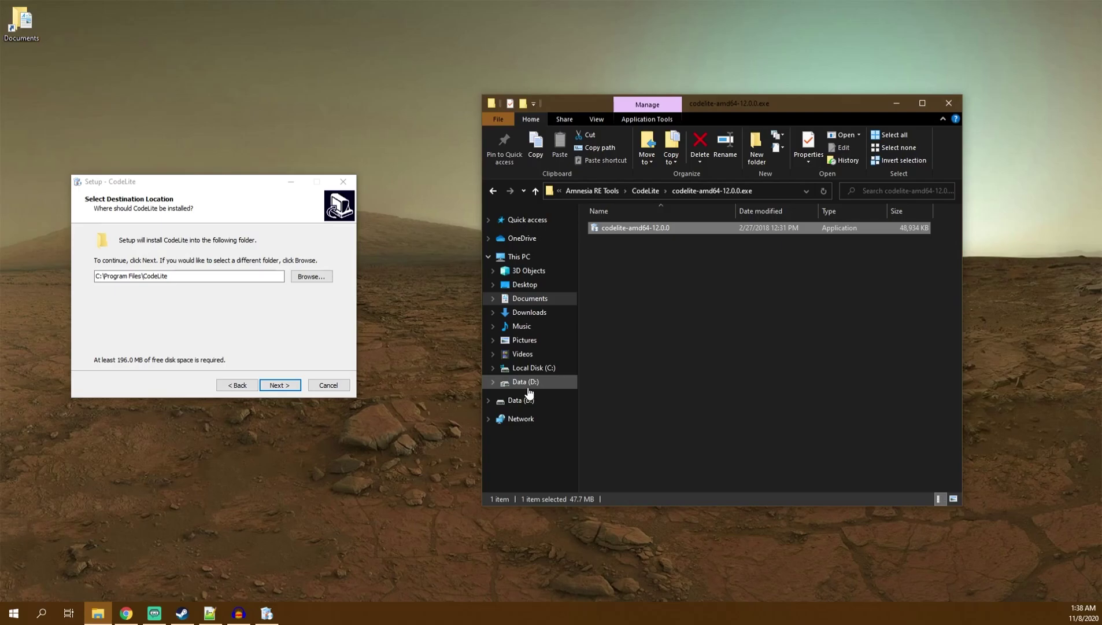
left_click_drag(234, 181, 0, 186)
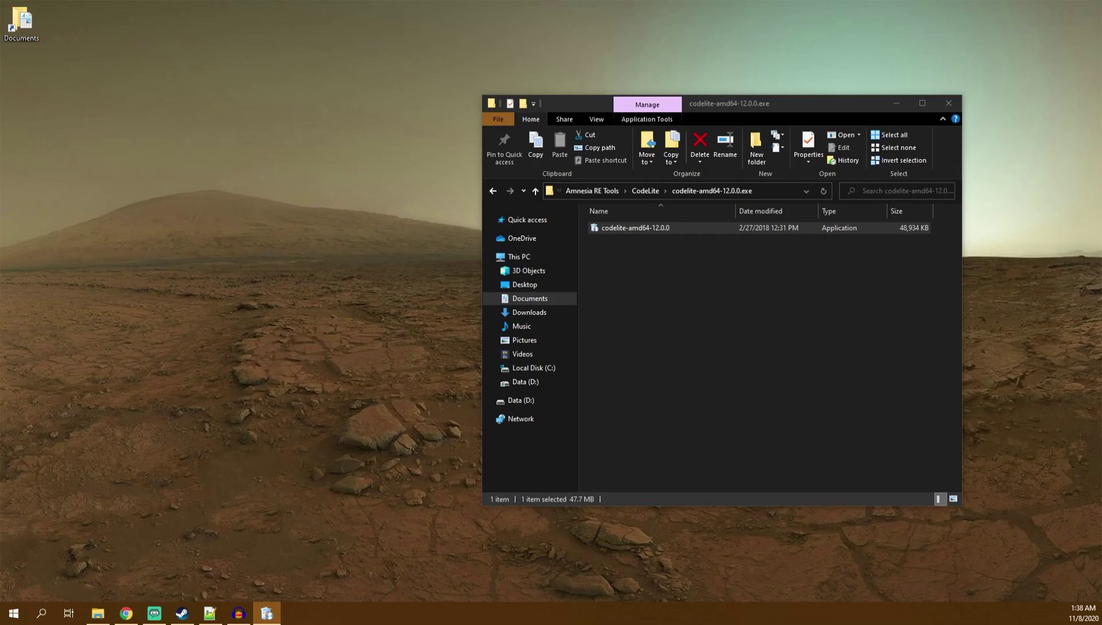
left_click_drag(708, 266, 327, 192)
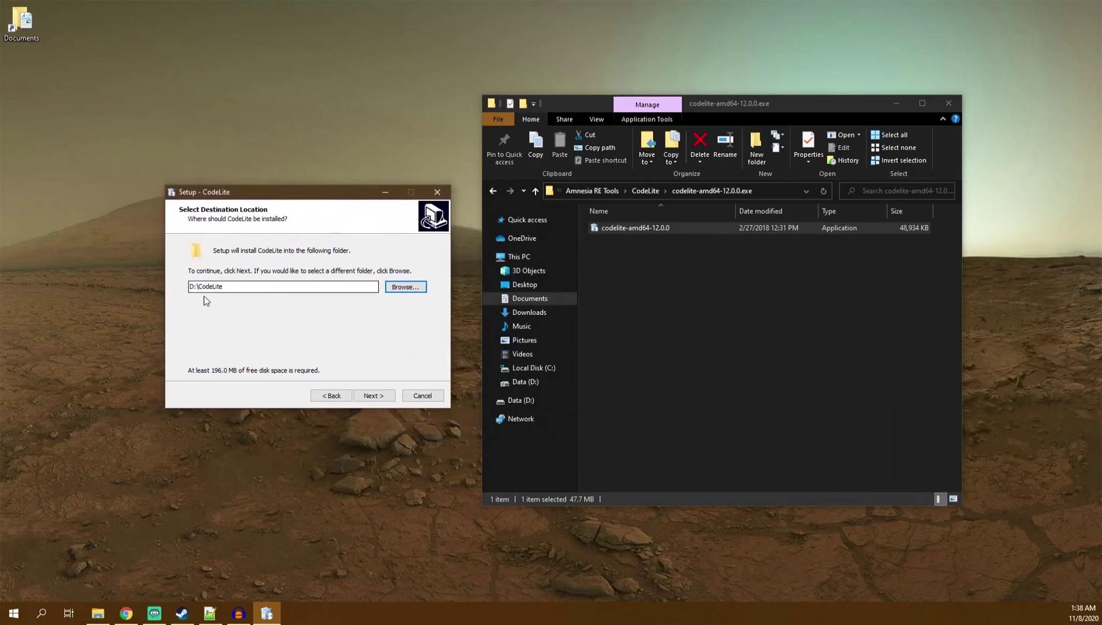
left_click(298, 287)
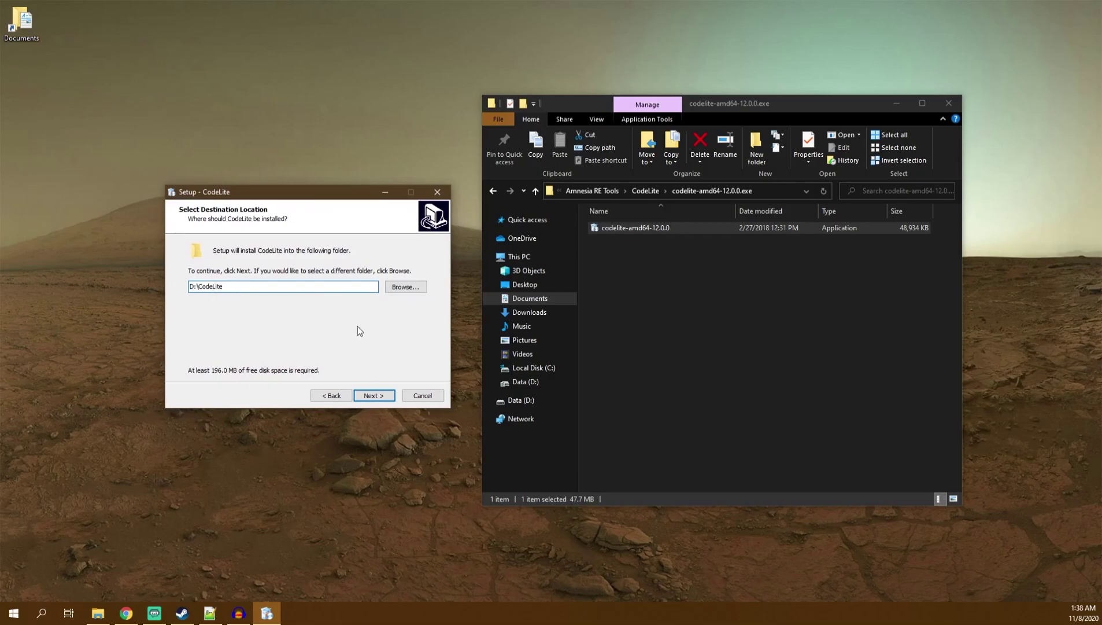
Install CodeLite without desktop or Quick Launch icons and finish setup with Launch CodeLite enabled.
left_click(370, 395)
left_click(370, 395)
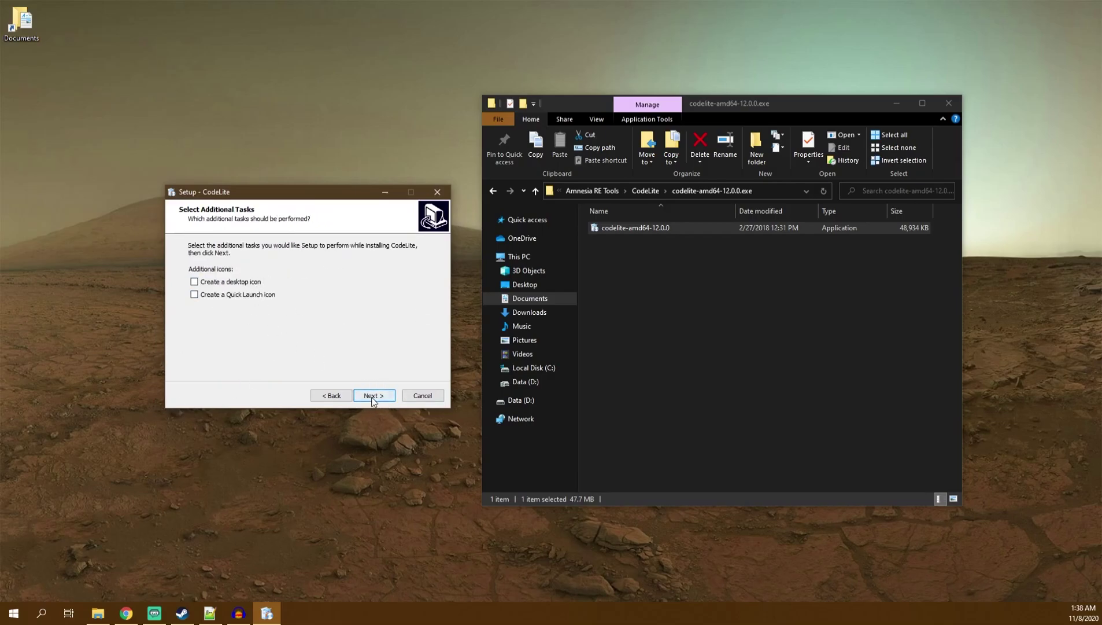
left_click(385, 397)
left_click(385, 397)
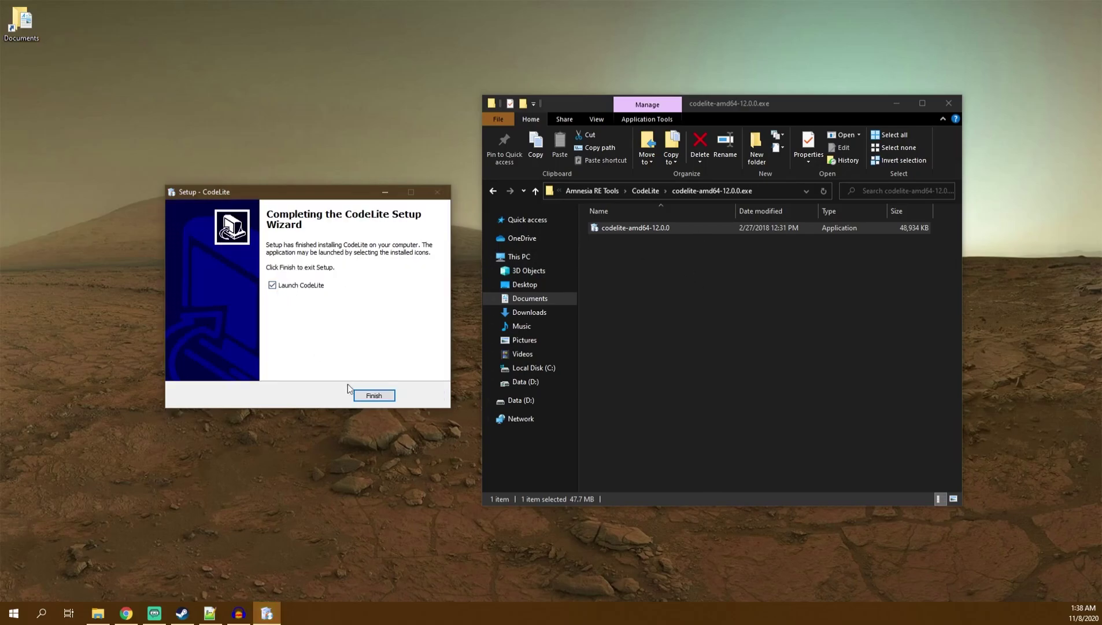
left_click(367, 396)
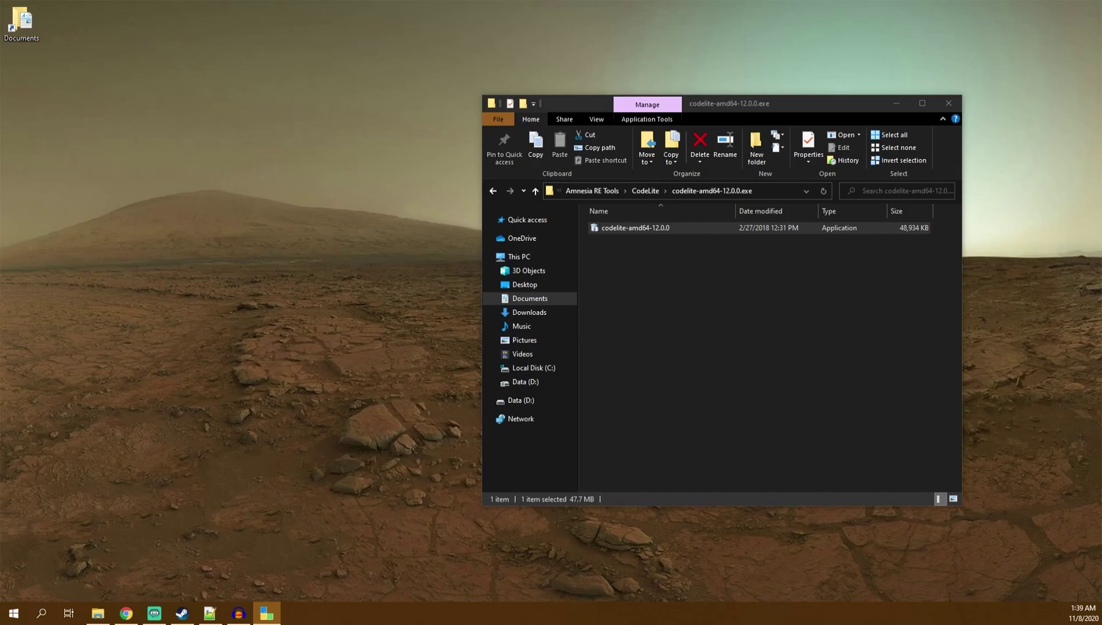
Go through the CodeLite welcome wizard with the Default development profile and skip the compiler setup.
left_click_drag(1093, 227, 577, 197)
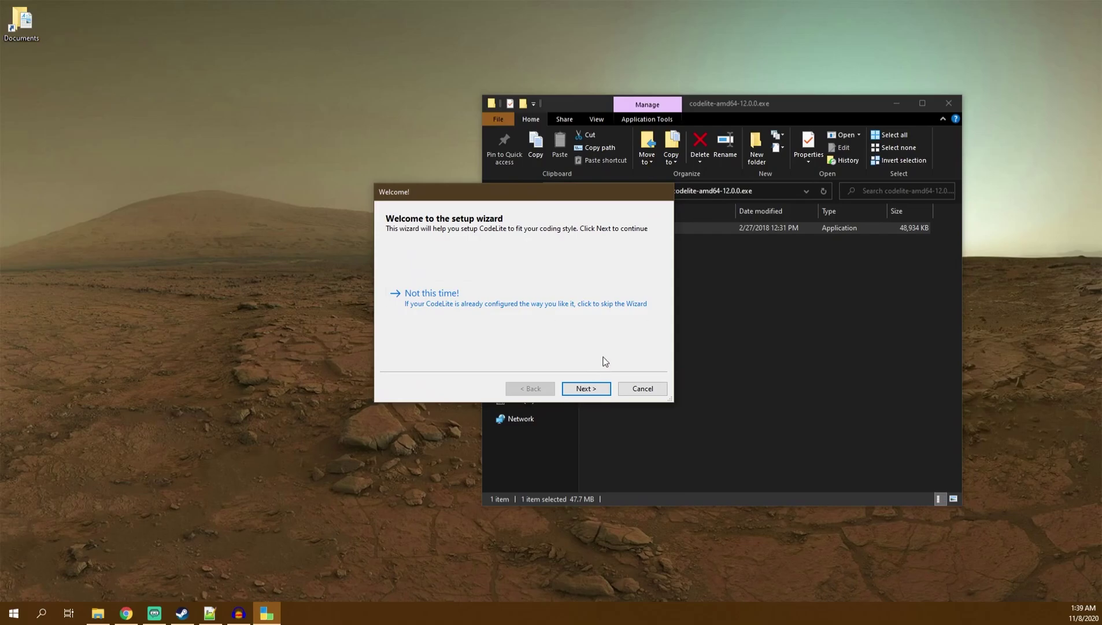
left_click(585, 389)
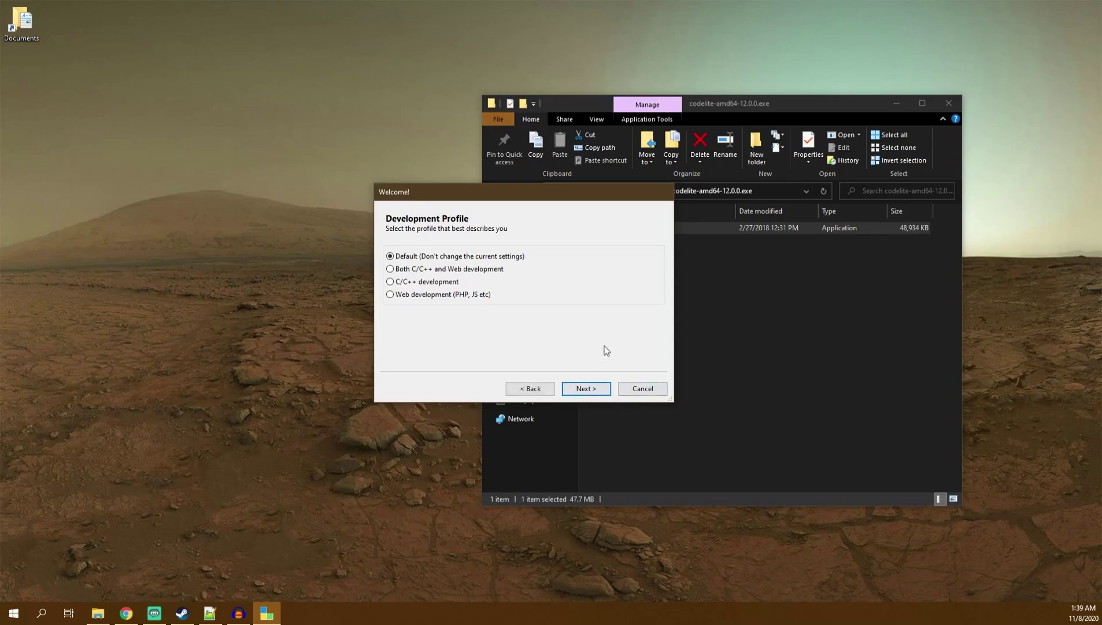
left_click(587, 388)
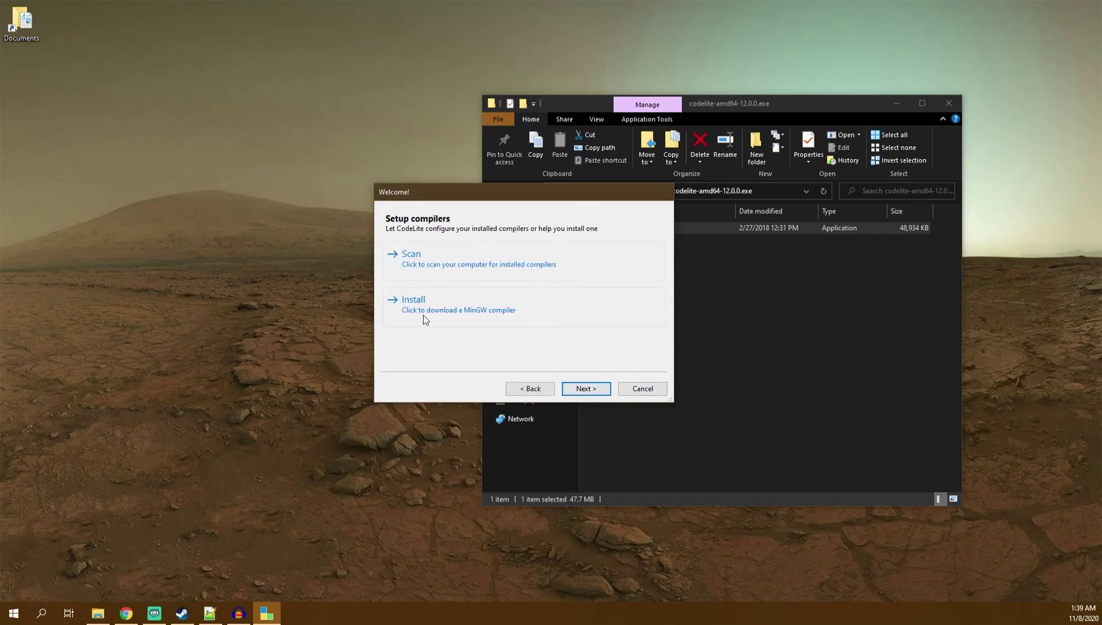
left_click(586, 388)
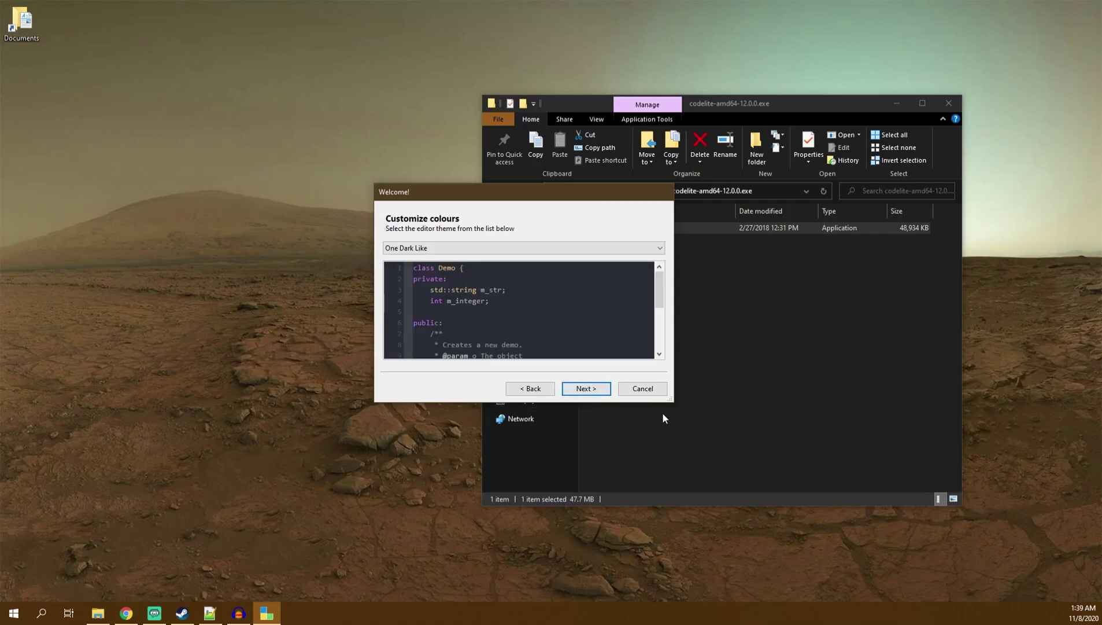
Choose the Oblivion editor theme and finish the wizard with SPACES indentation and whitespace always visible.
left_click(444, 247)
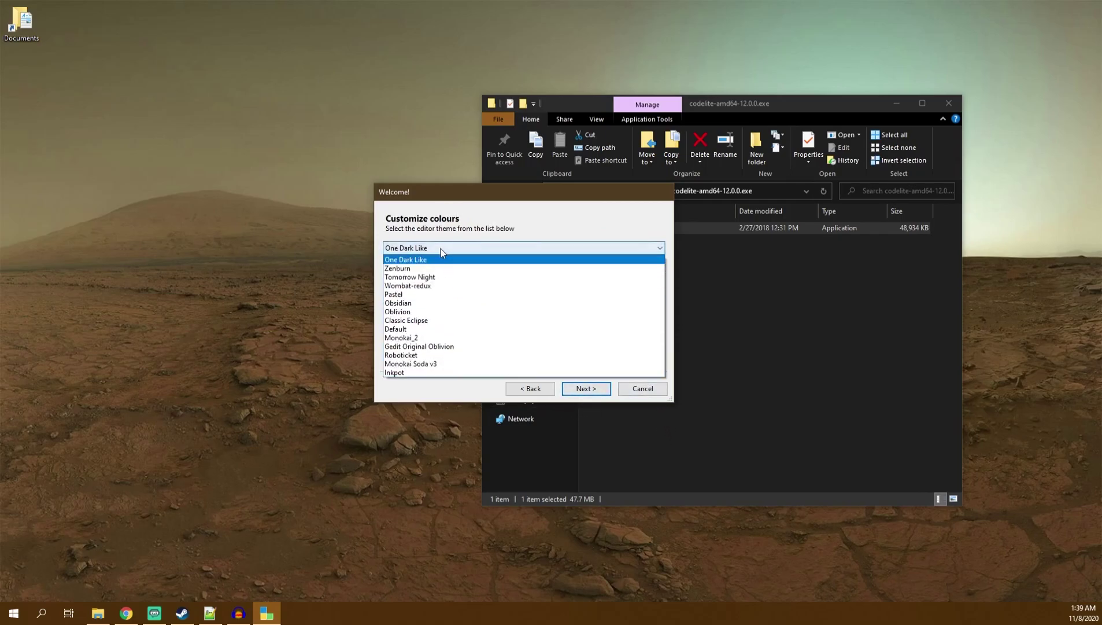
left_click(418, 311)
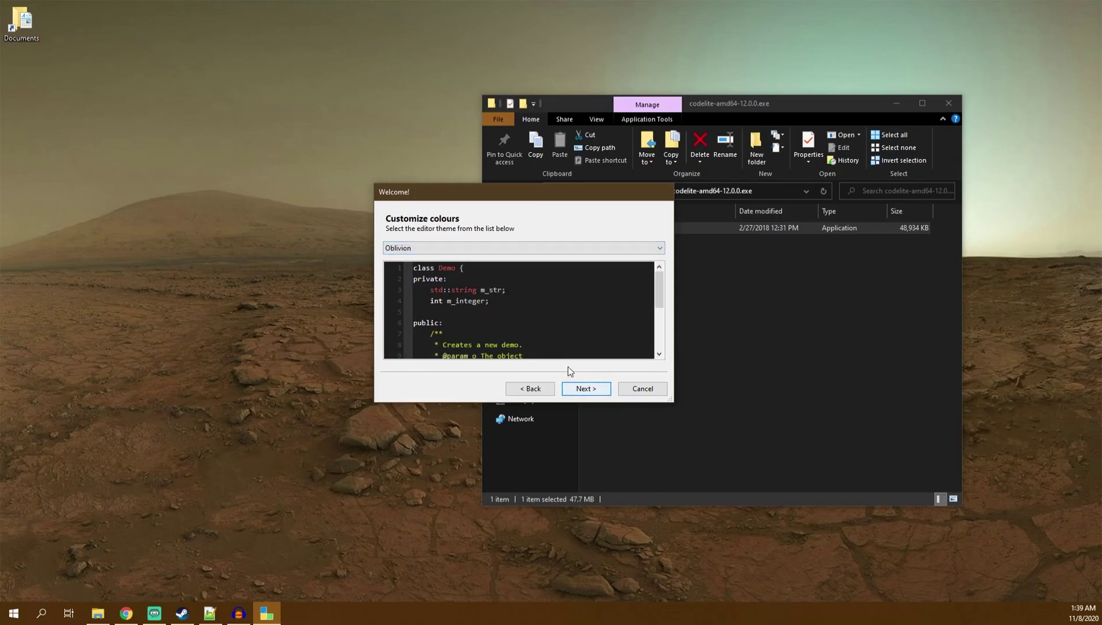
left_click(580, 389)
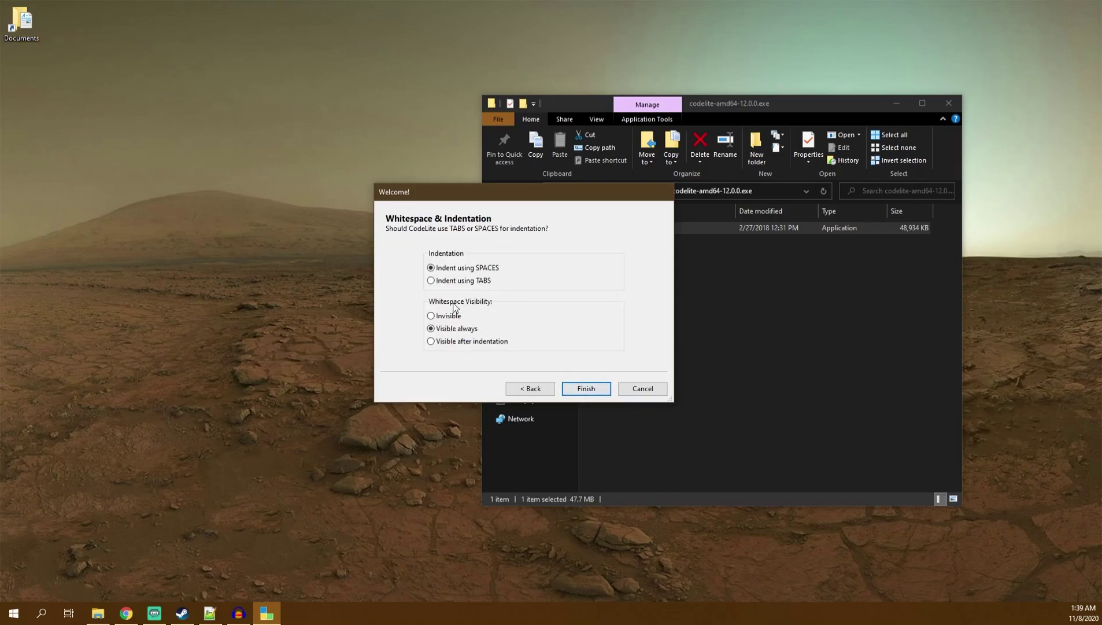
left_click(574, 390)
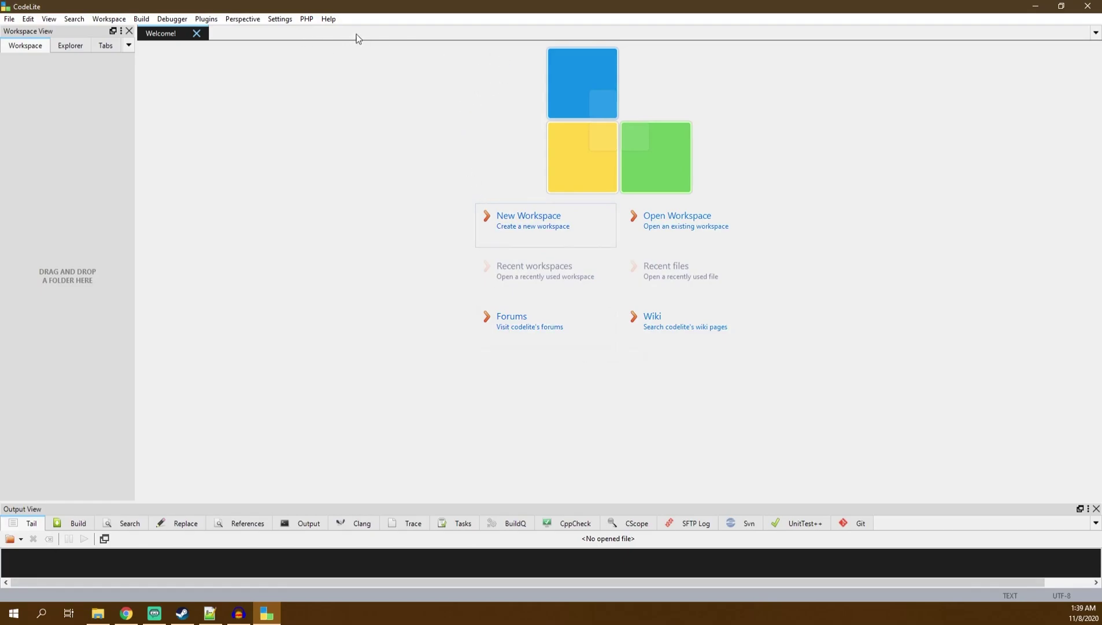
Open the Code Completion settings and append ;*.hps to the additional file extensions to parse.
left_click(280, 19)
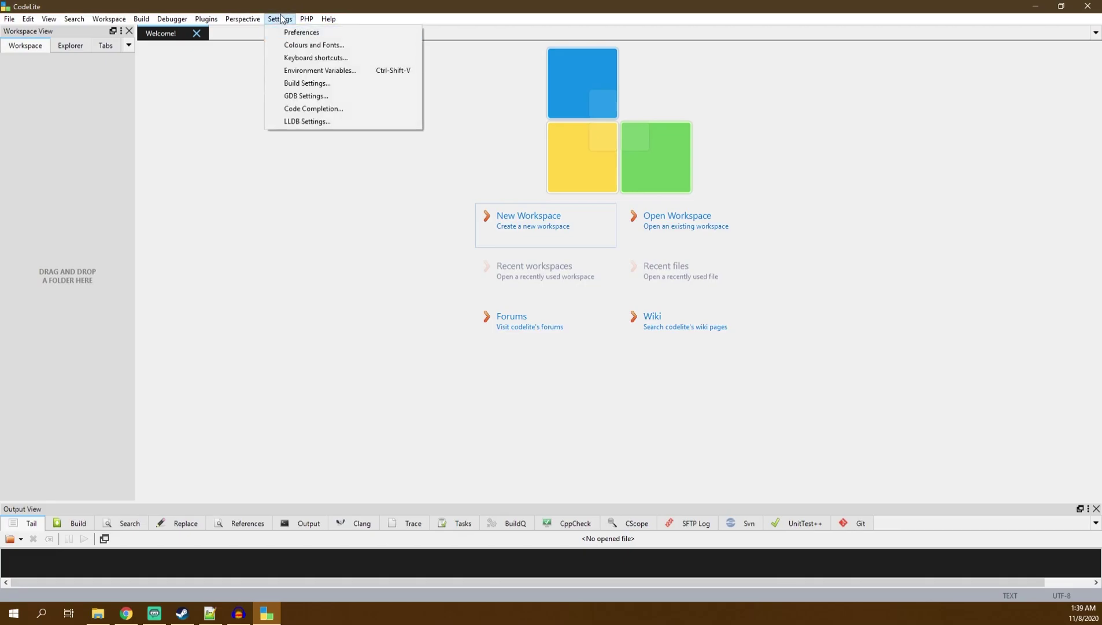
left_click(316, 110)
left_click(593, 245)
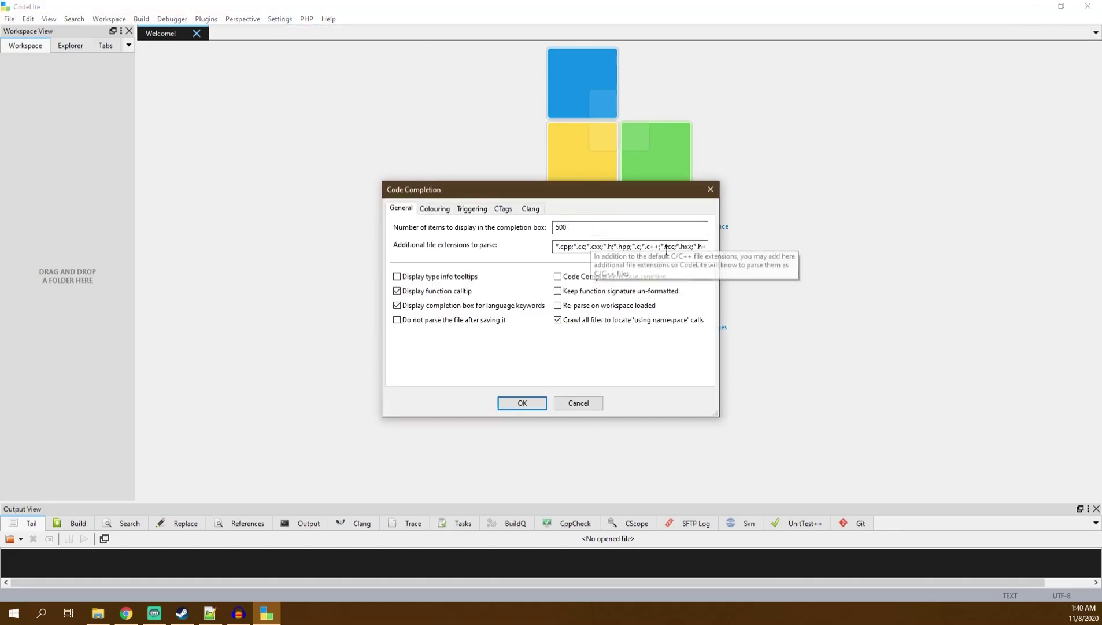
left_click_drag(670, 247, 710, 247)
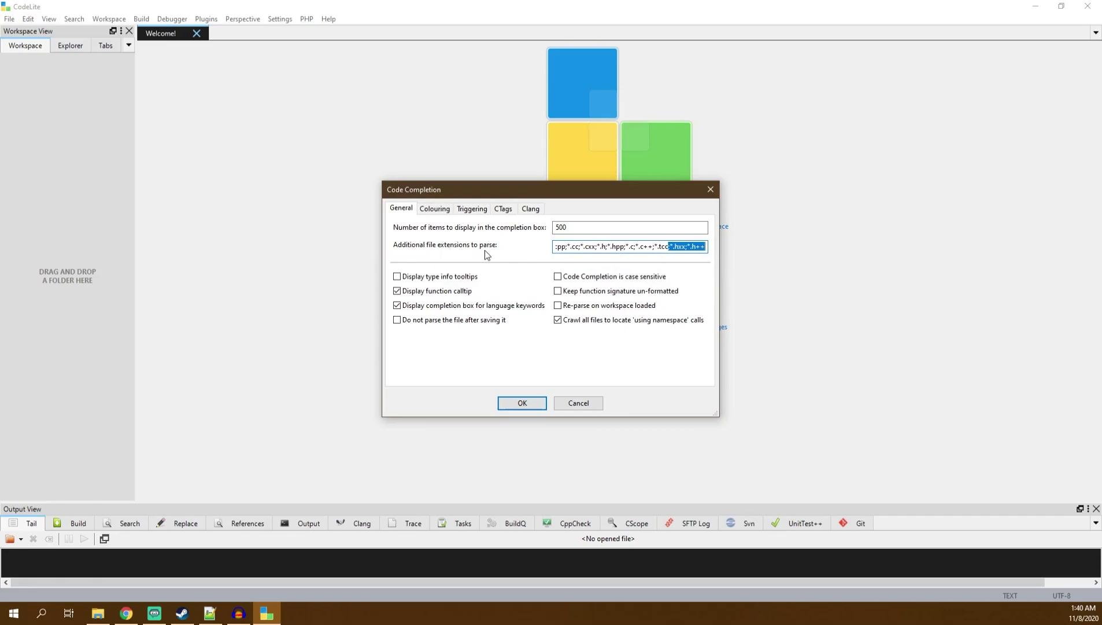
left_click(659, 246)
left_click_drag(701, 246, 710, 249)
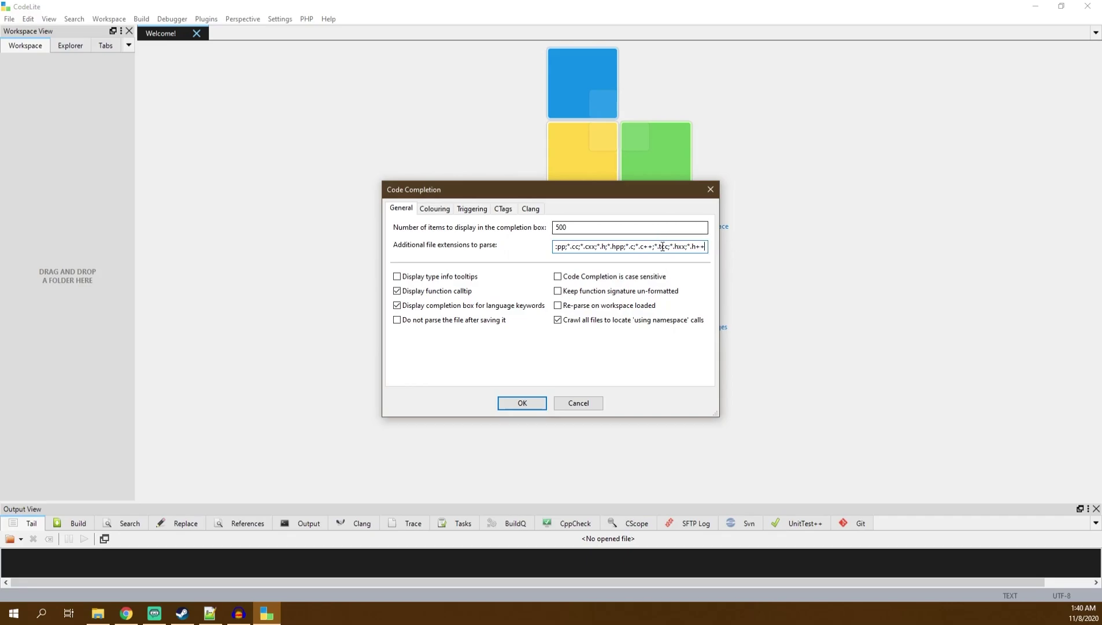
type(";")
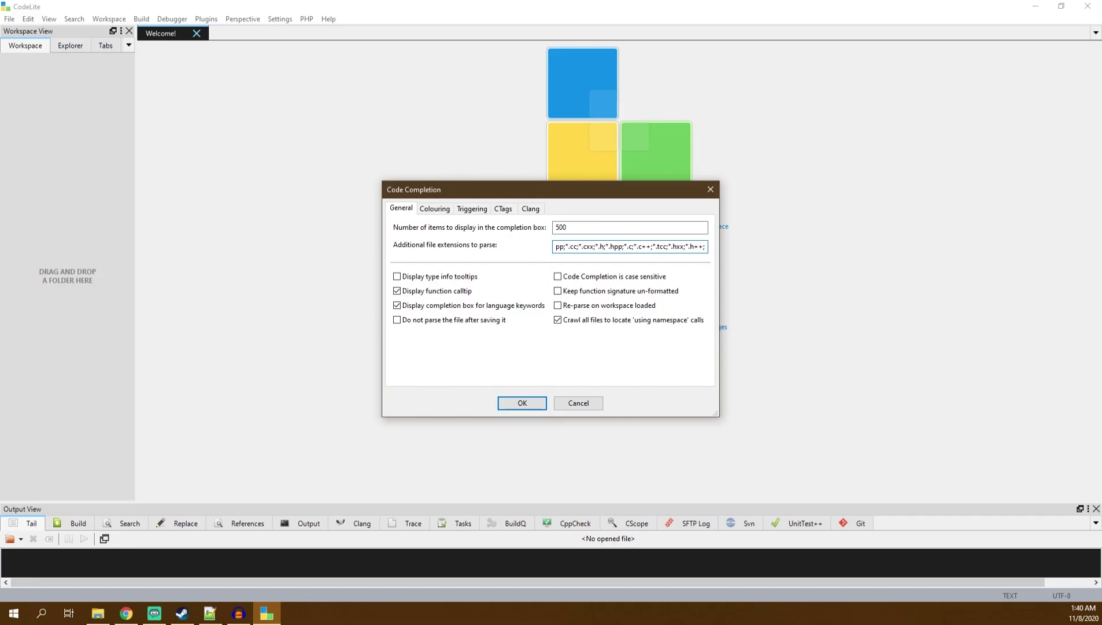
type("*.hps")
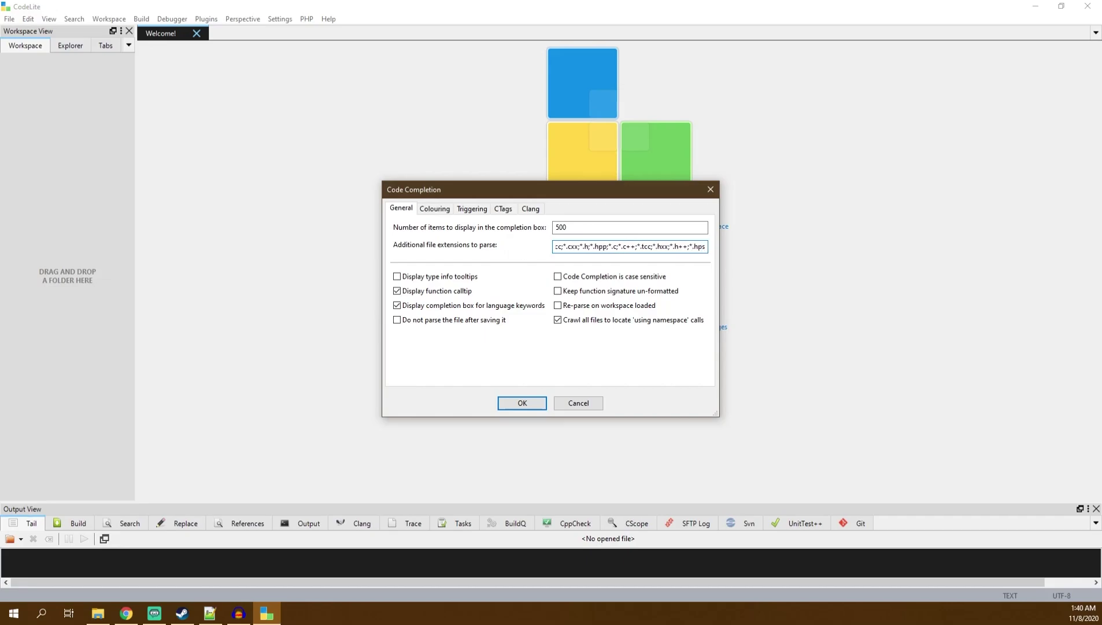
Append ;*.lang;*.cfg;*.hpc to the end of the additional file extensions to parse.
type(";")
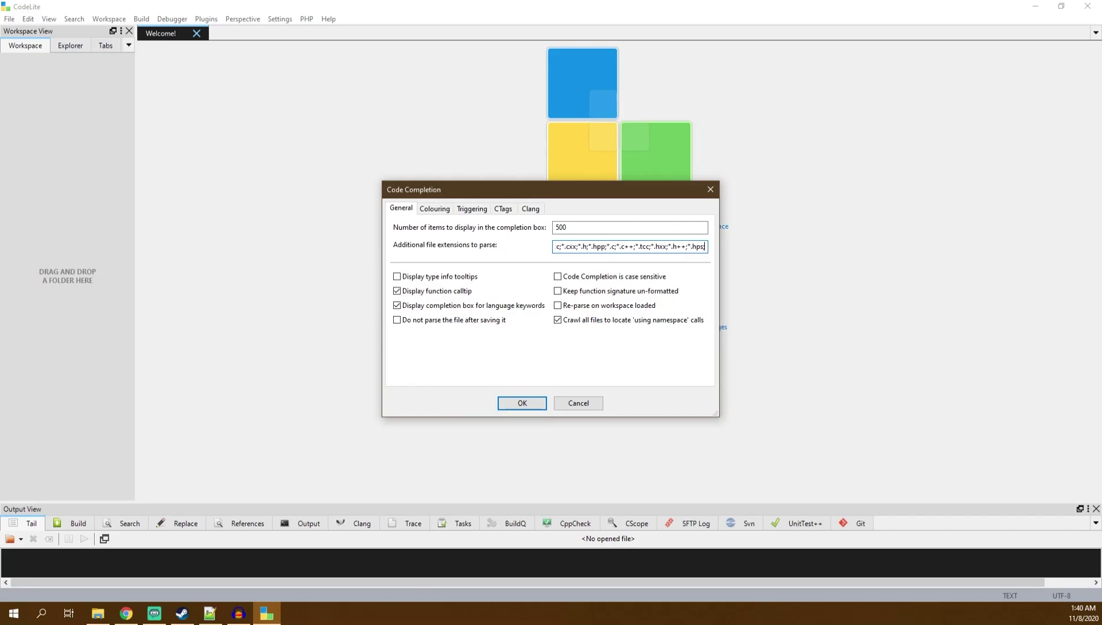
type("*")
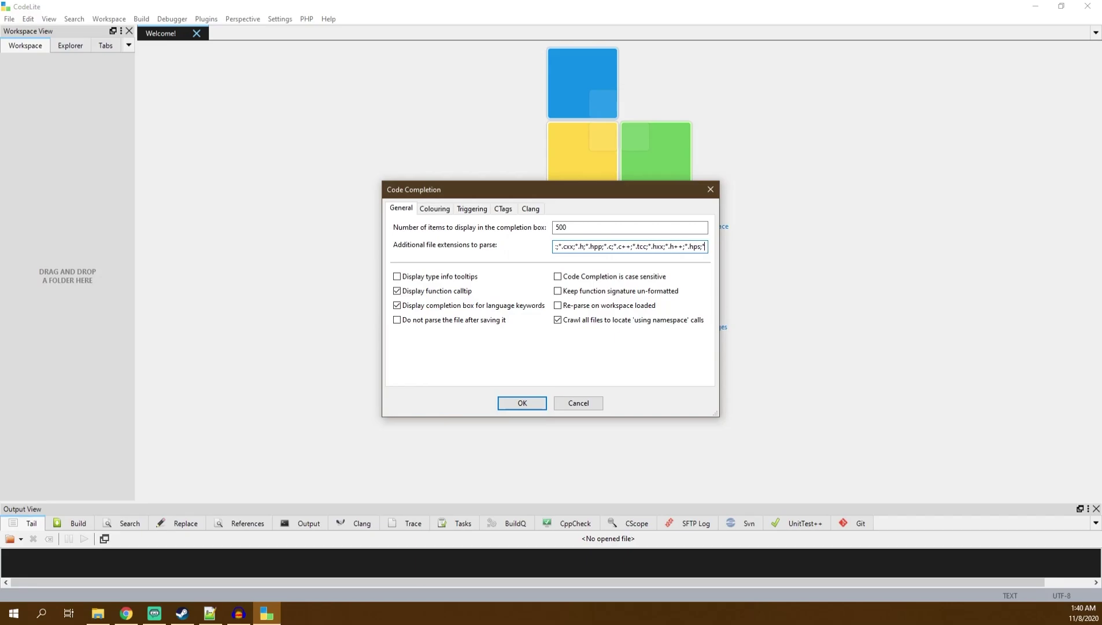
type(".lang")
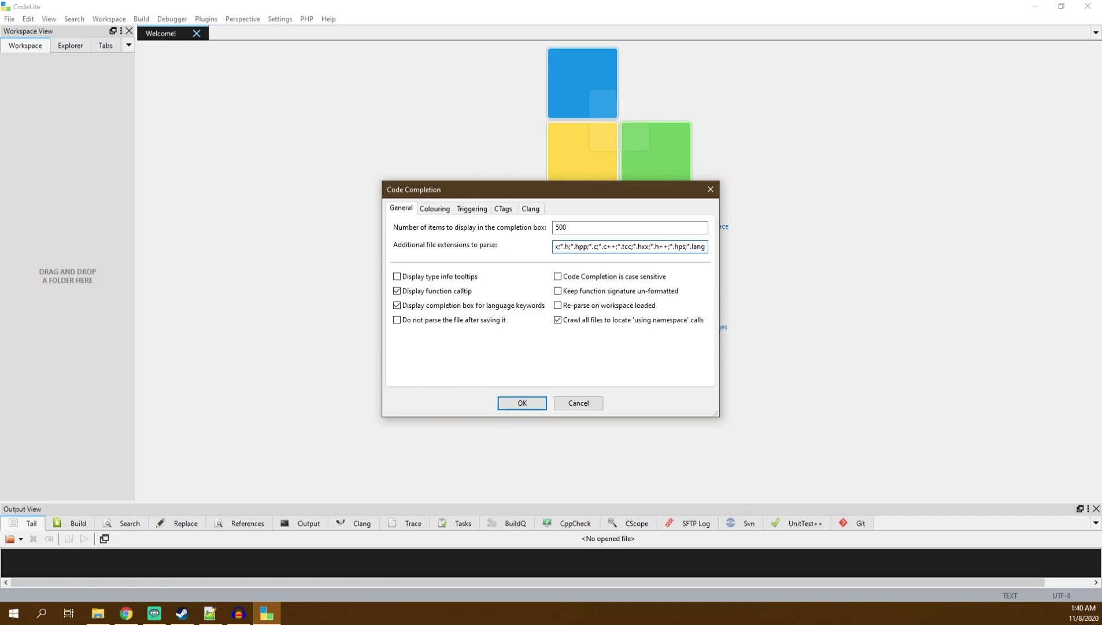
type(";")
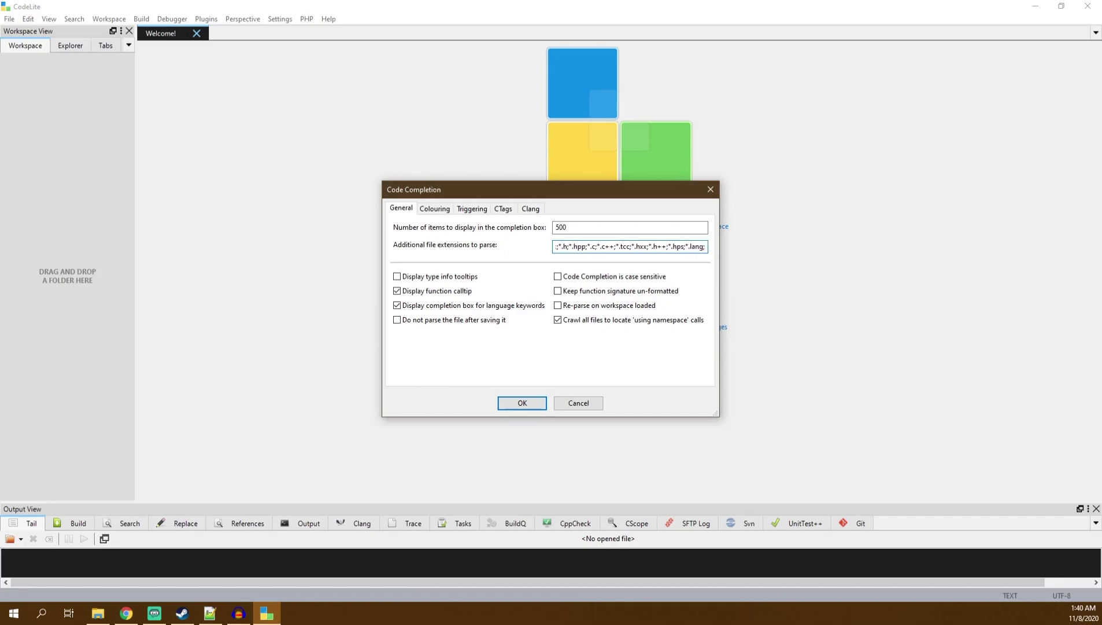
type("*")
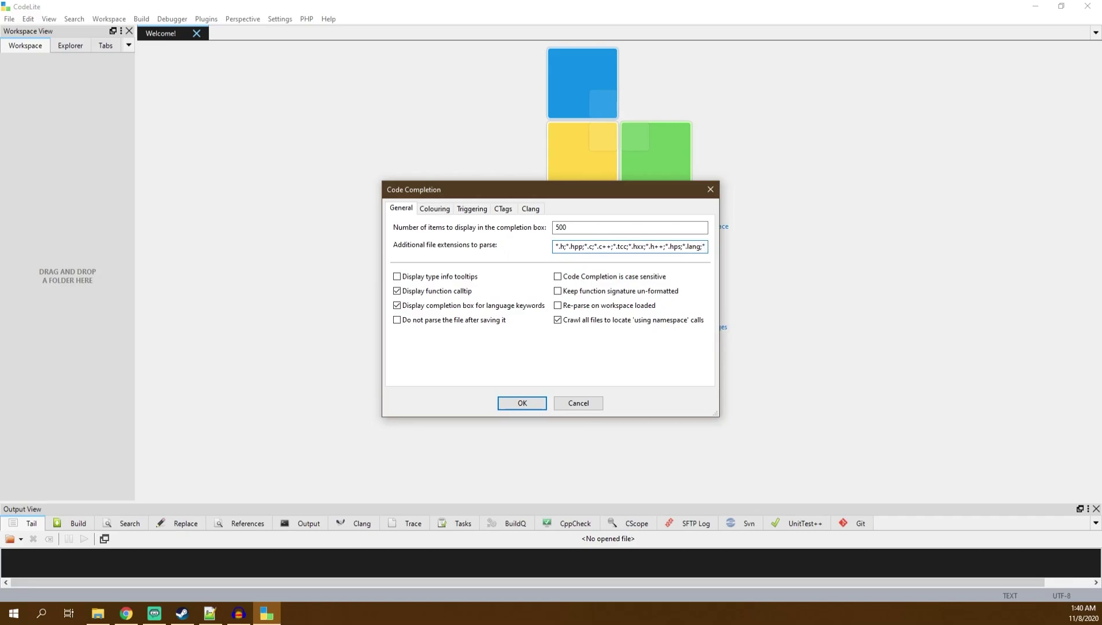
type(".")
type("c")
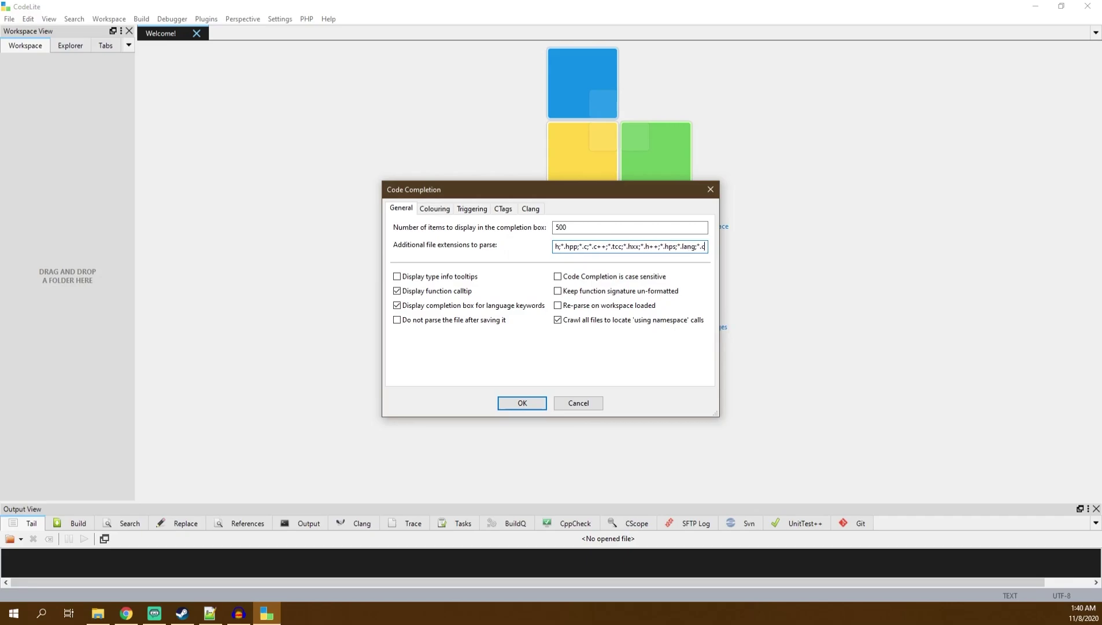
type("fg;")
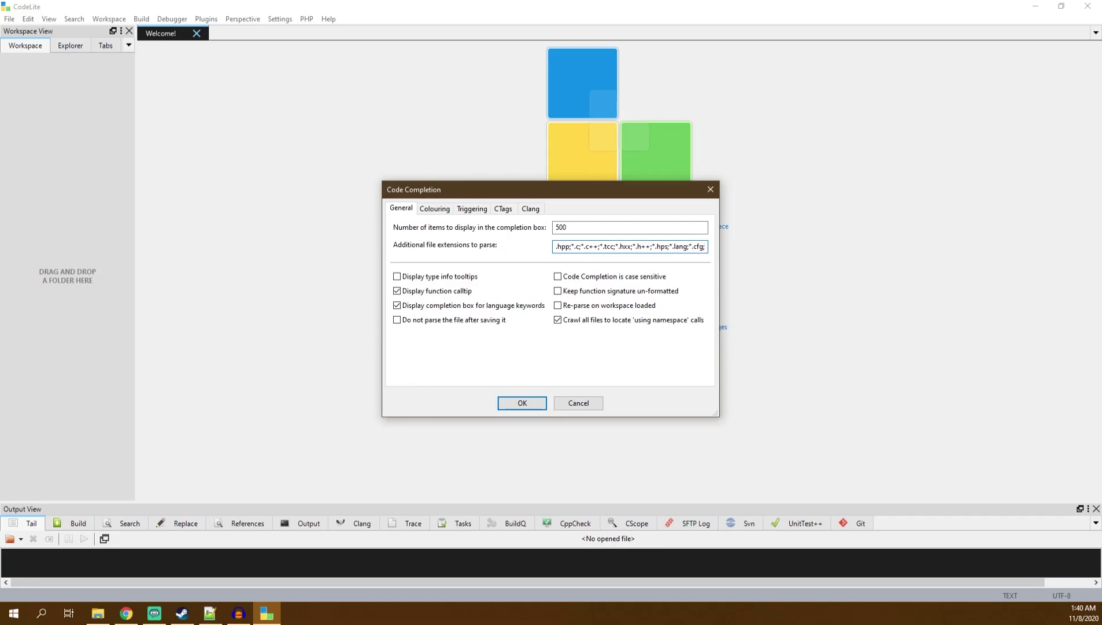
type("*")
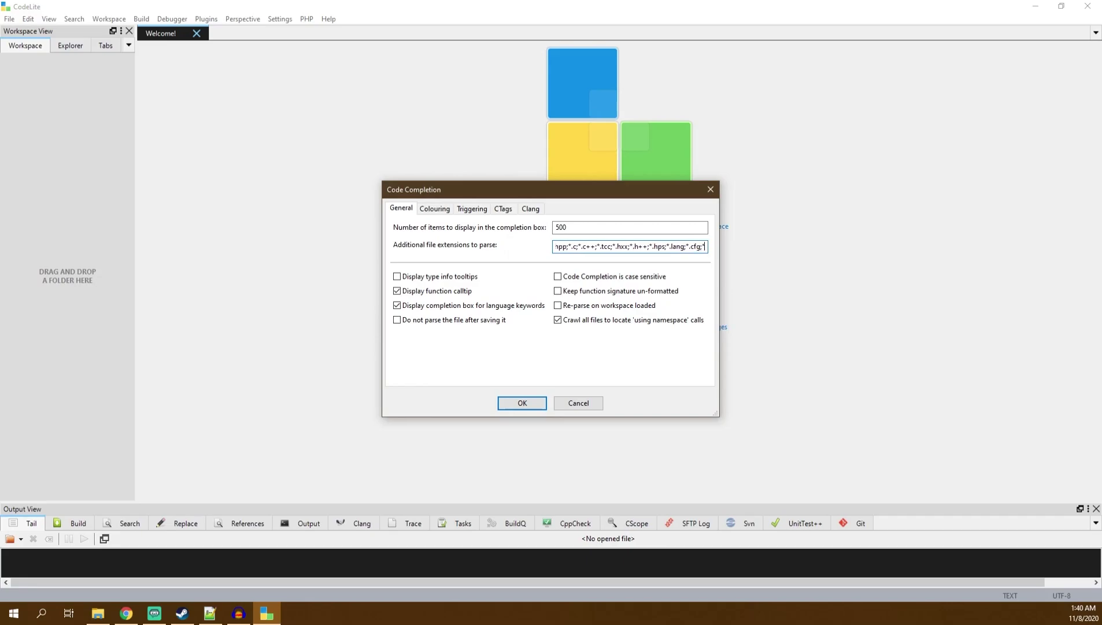
type(".hpc")
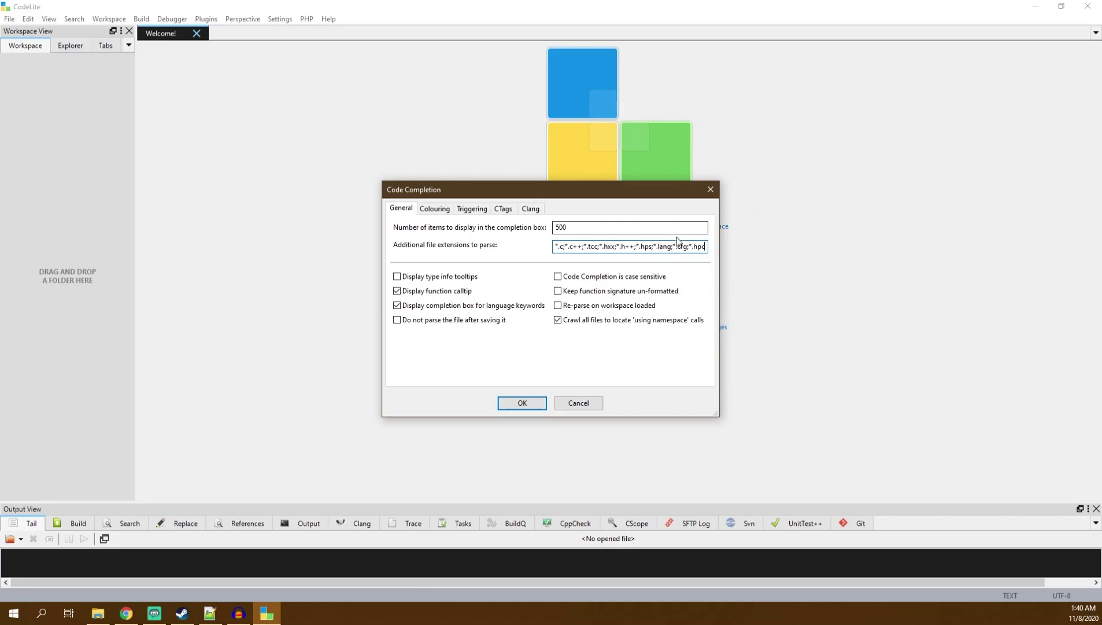
Highlight the added *.hps;*.lang;*.cfg;*.hpc entries in the file extensions list to check them.
left_click_drag(634, 246, 706, 250)
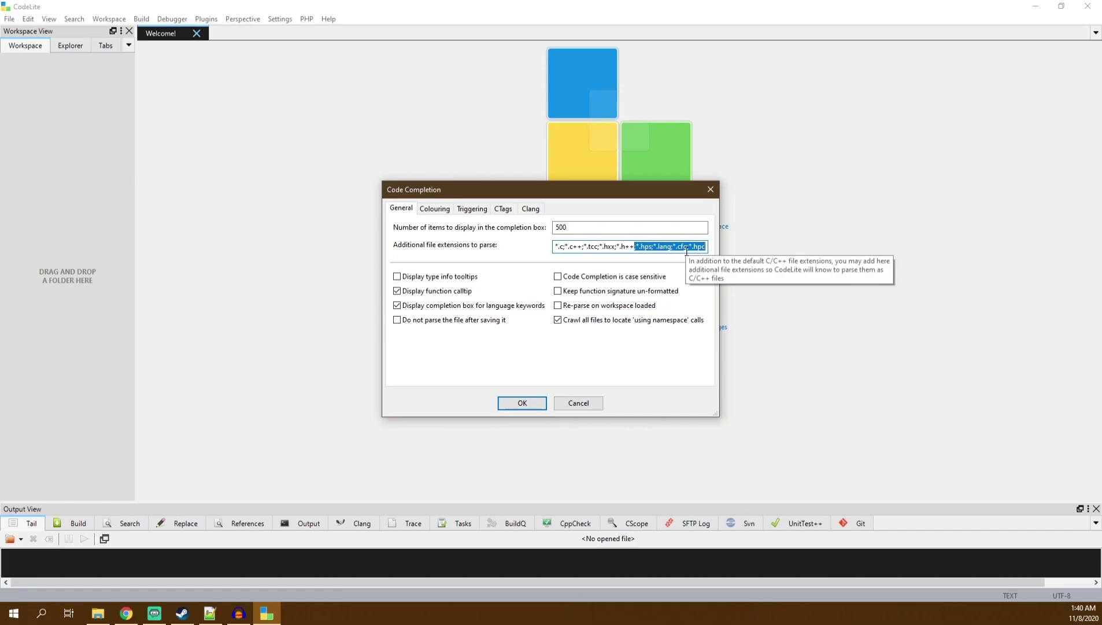
left_click(688, 249)
left_click_drag(636, 246, 707, 249)
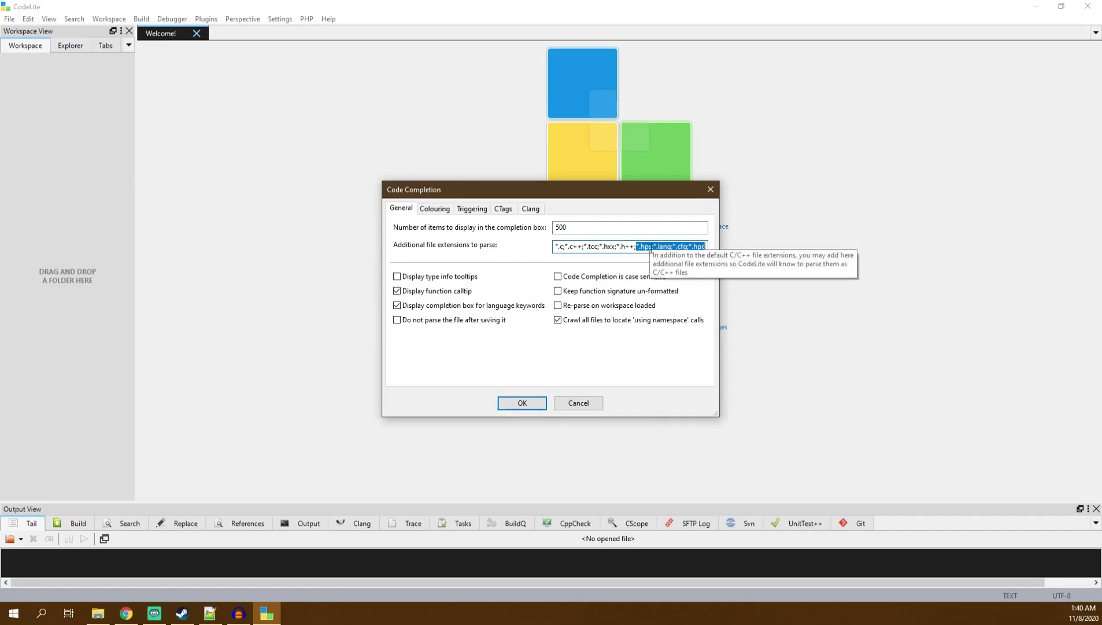
left_click(652, 247)
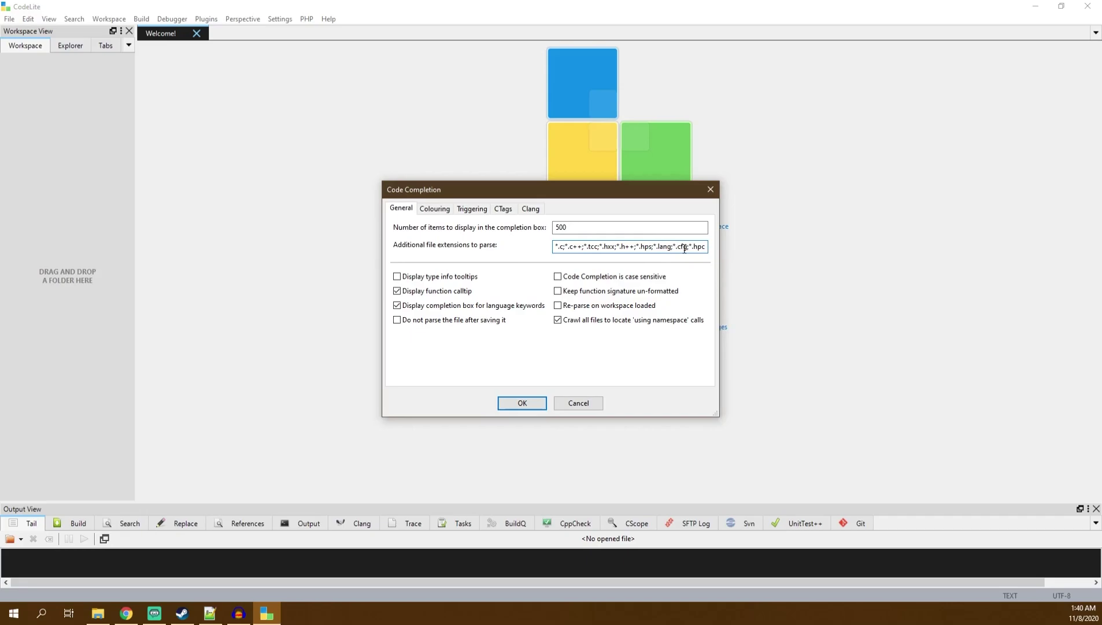
left_click_drag(678, 248, 707, 247)
left_click(694, 247)
left_click(680, 248)
left_click_drag(638, 248, 712, 248)
left_click(652, 247)
Enable Keep function signature un-formatted and Re-parse on workspace loaded, and review the colouring and triggering options.
left_click(576, 293)
left_click(570, 307)
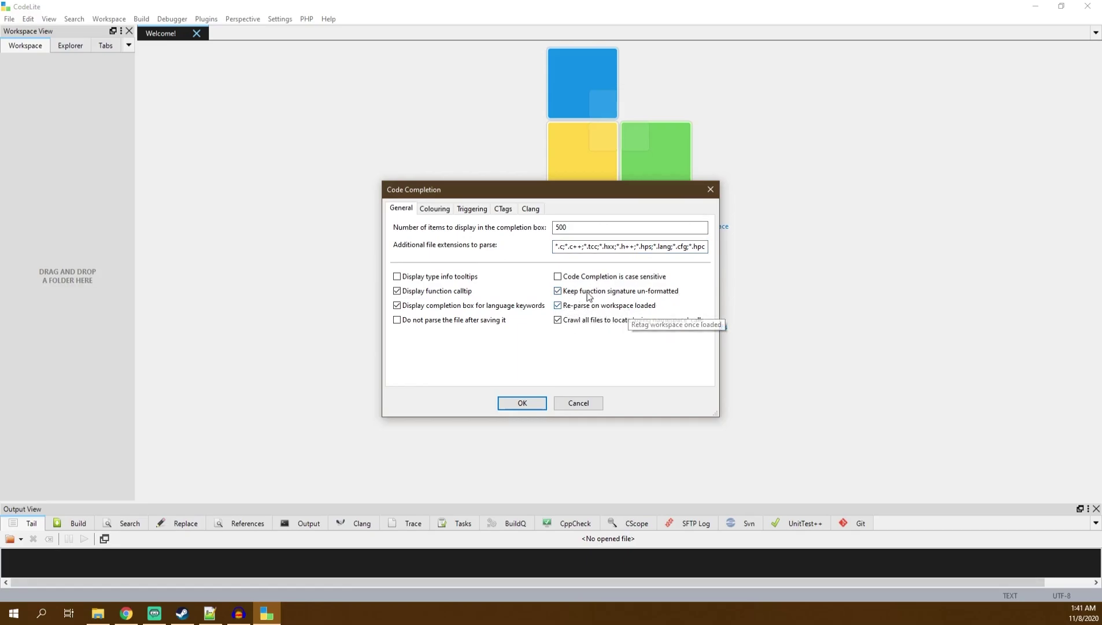
left_click(438, 210)
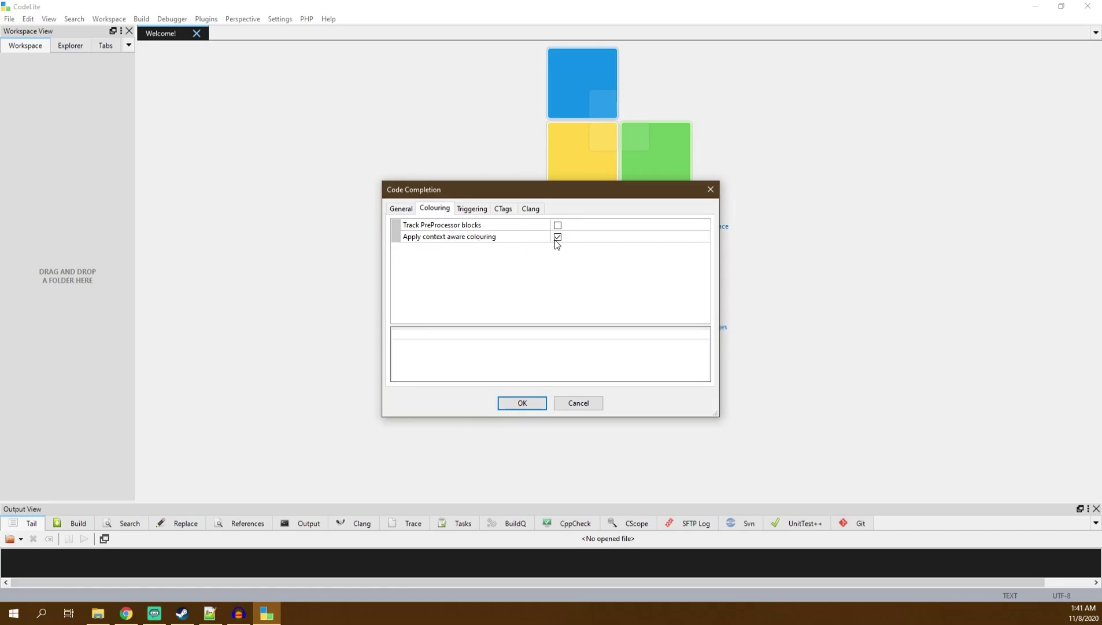
left_click(484, 212)
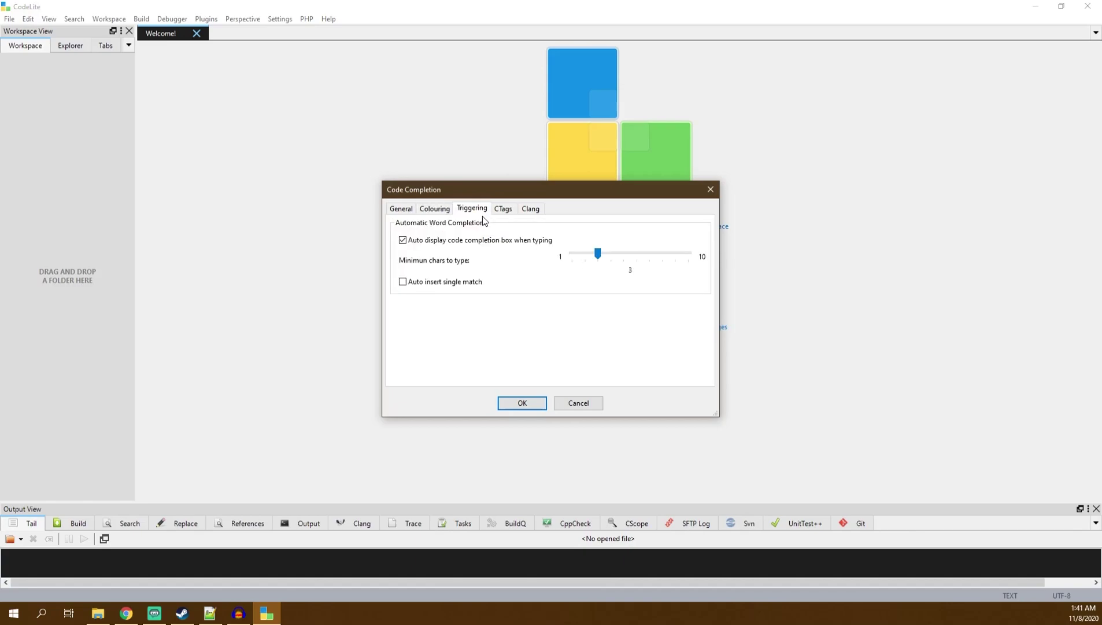
Start adding a CTags search path and select the script folder inside Amnesia Rebirth.
left_click(498, 212)
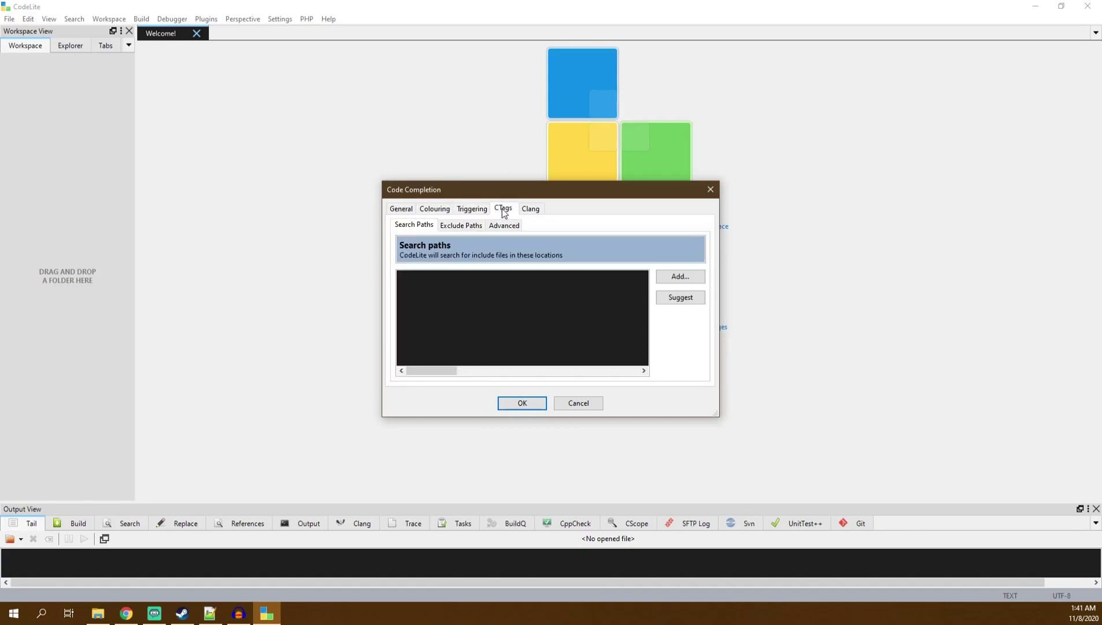
left_click(672, 277)
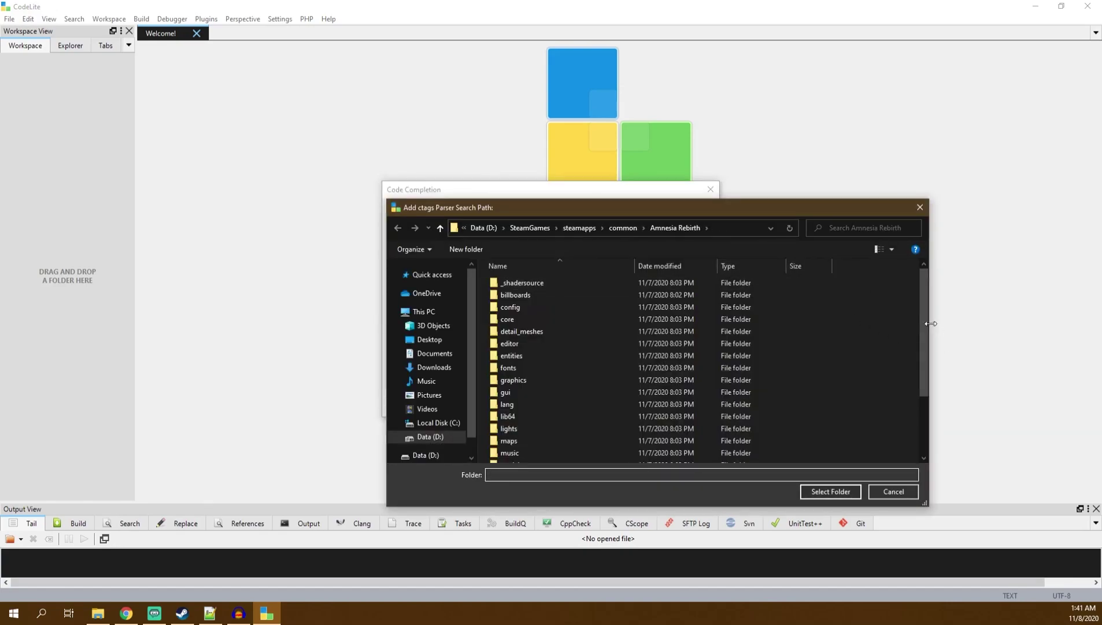
left_click_drag(921, 324, 921, 401)
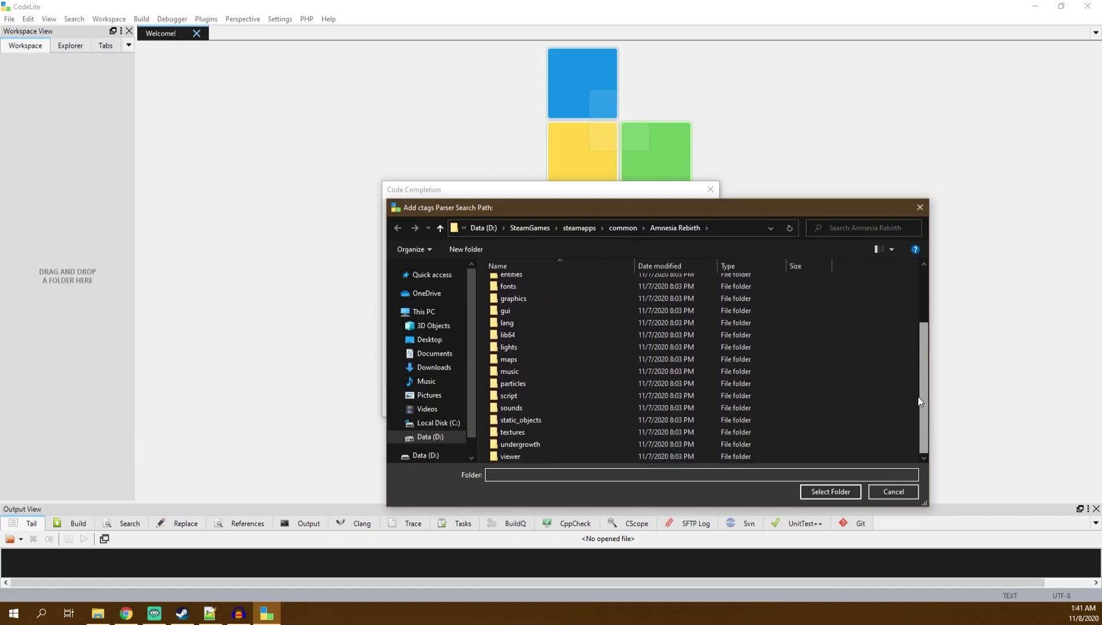
left_click(509, 395)
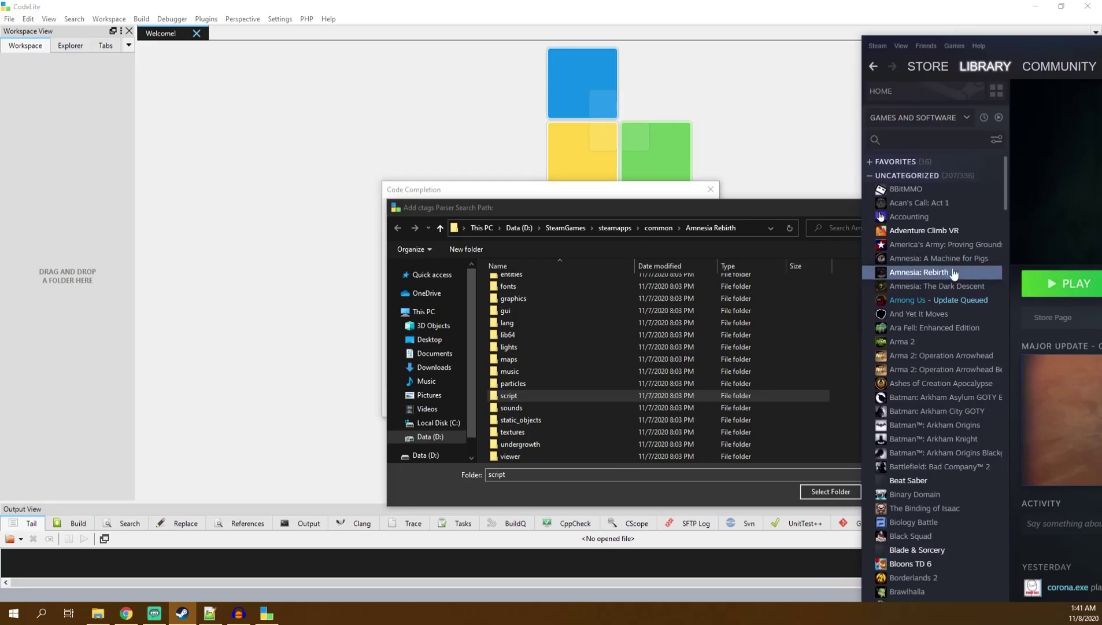
Open the local files folder of Amnesia: Rebirth from the Steam library and move its window aside for reference.
right_click(919, 273)
mouse_move(965, 338)
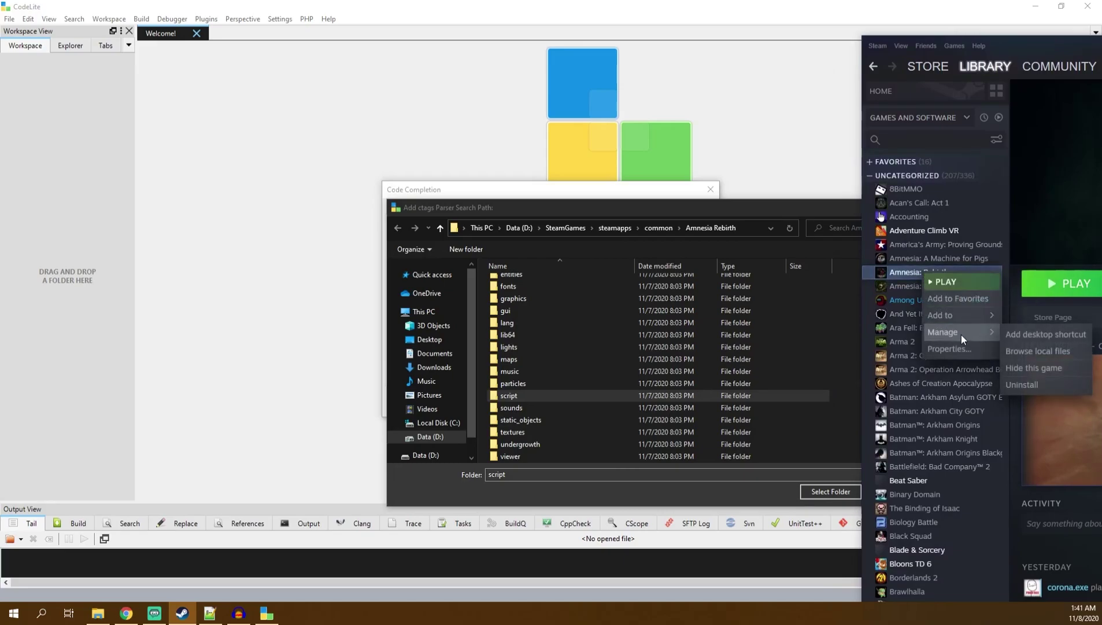
left_click(1028, 353)
left_click_drag(825, 121, 499, 116)
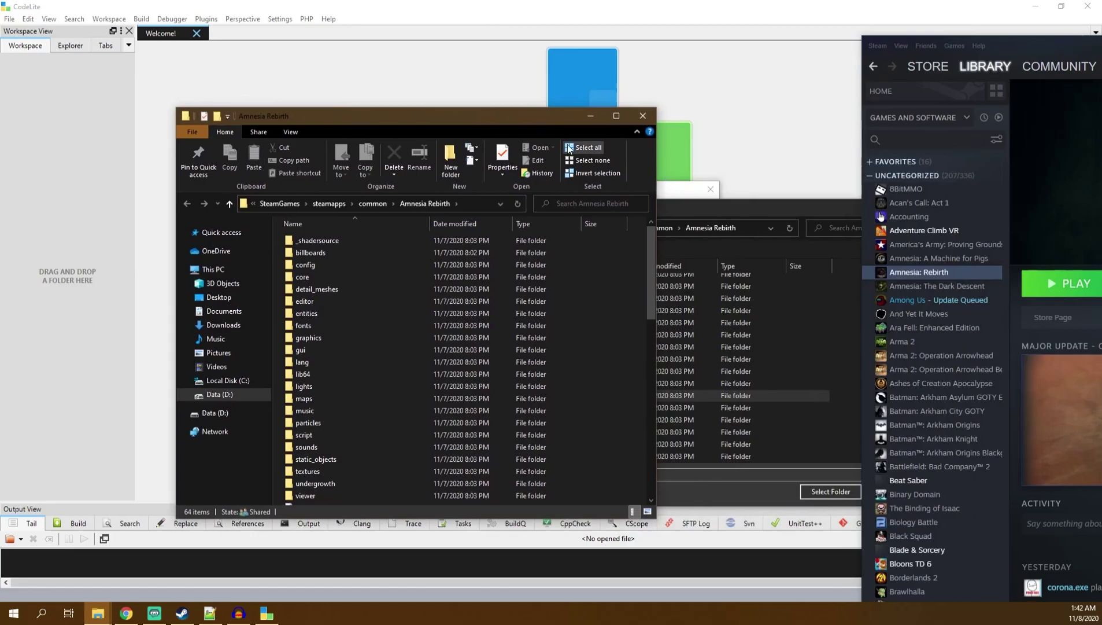
left_click_drag(1052, 46, 1101, 55)
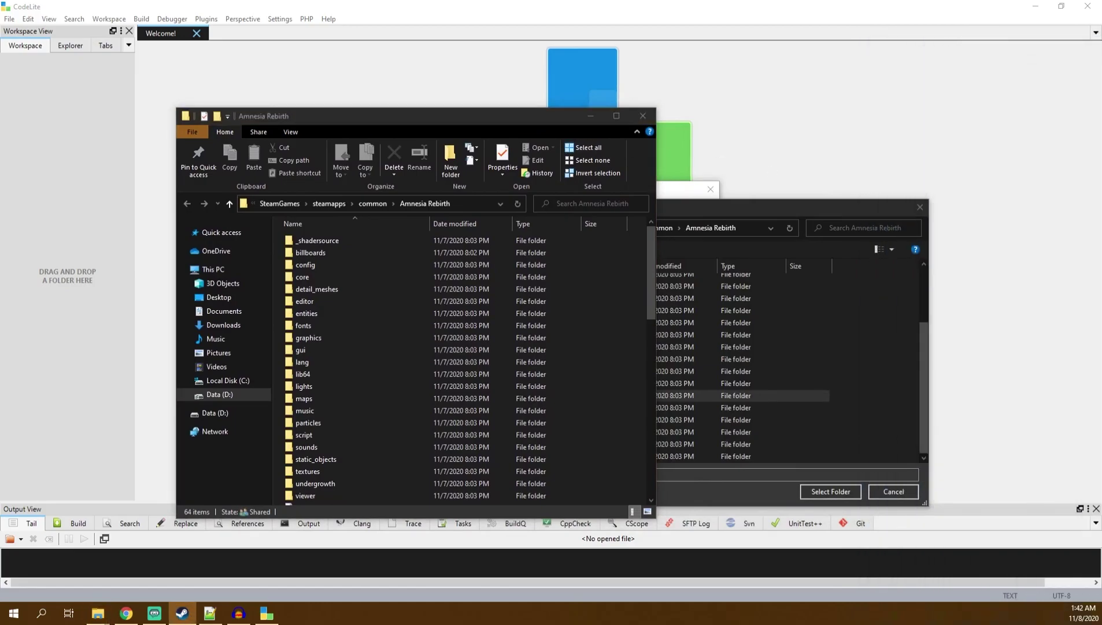
key("alt+Tab")
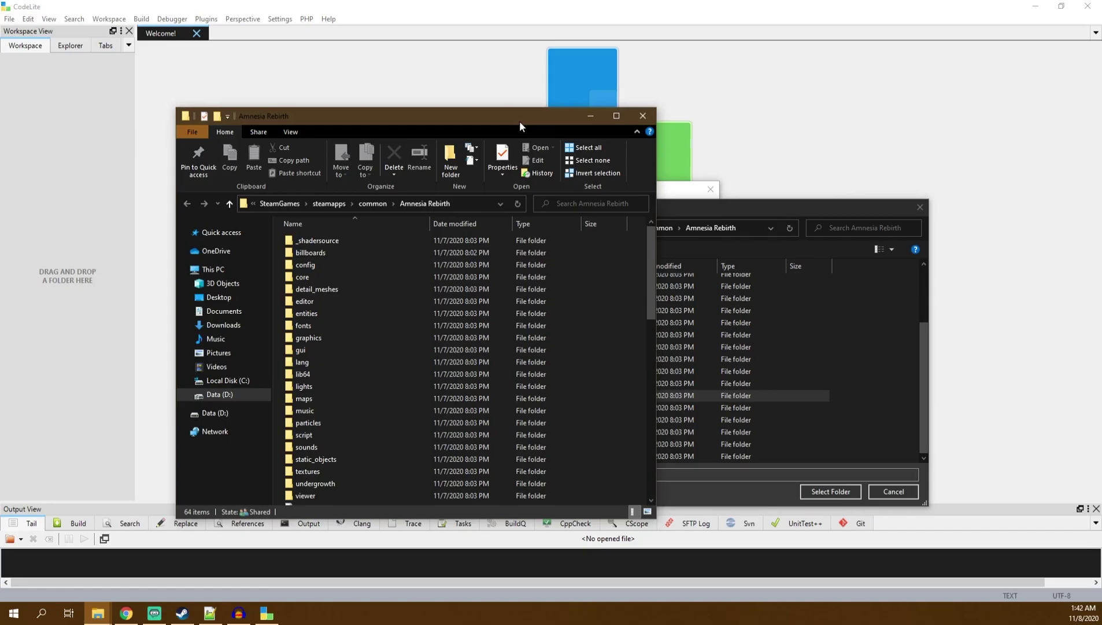
left_click_drag(520, 120, 441, 127)
scroll(366, 286, "down", 3)
scroll(367, 286, "up", 3)
Add the selected script folder to the CTags search paths and save the Code Completion settings.
left_click(878, 378)
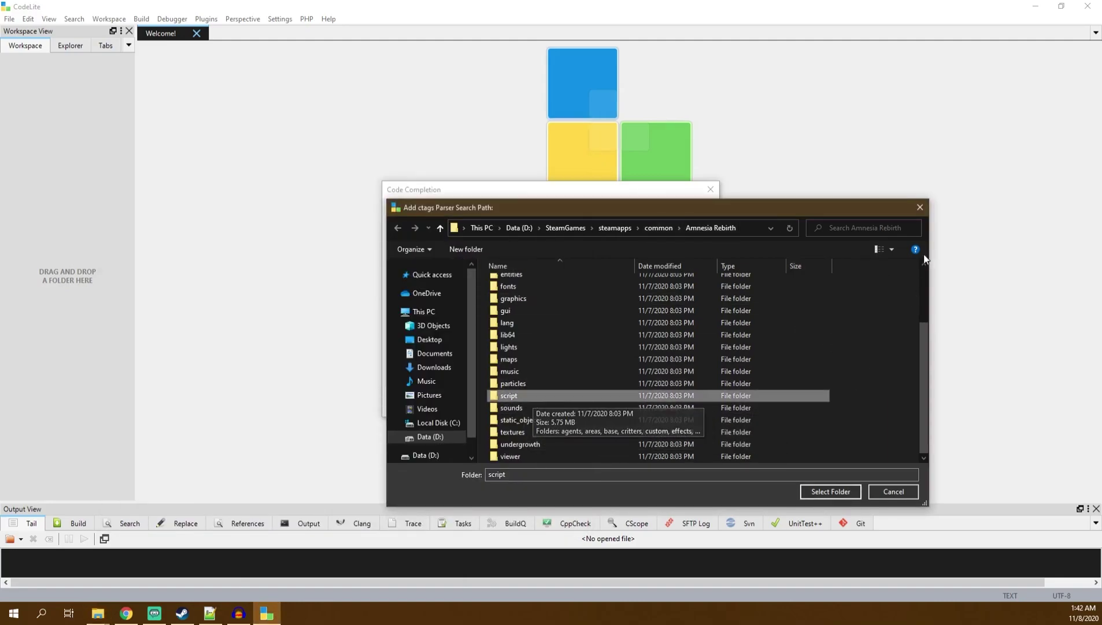
left_click(829, 495)
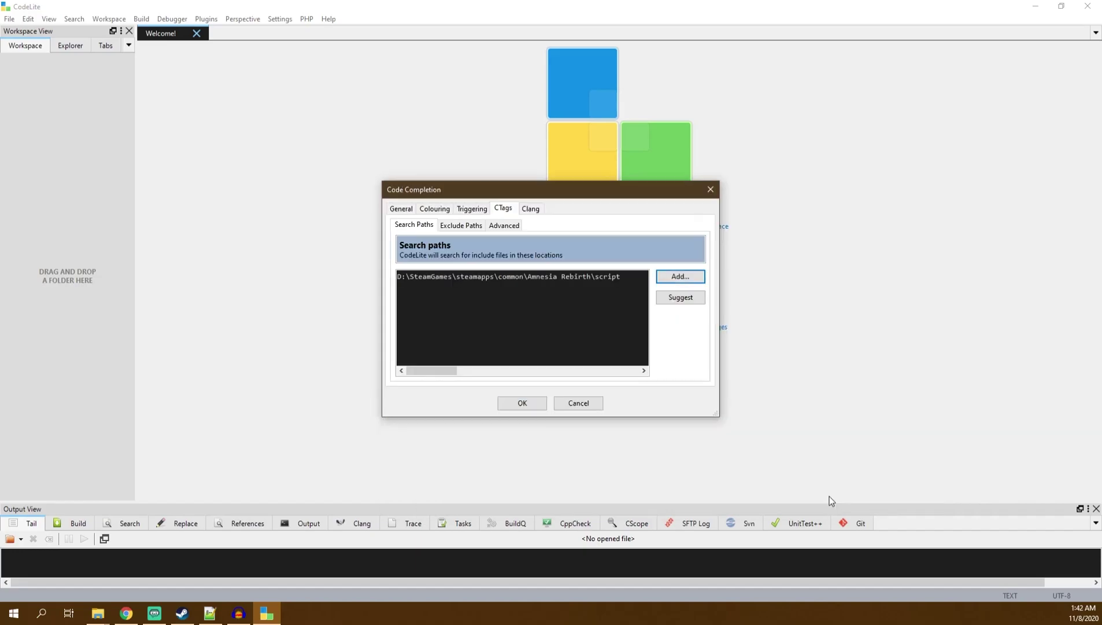
triple_click(616, 279)
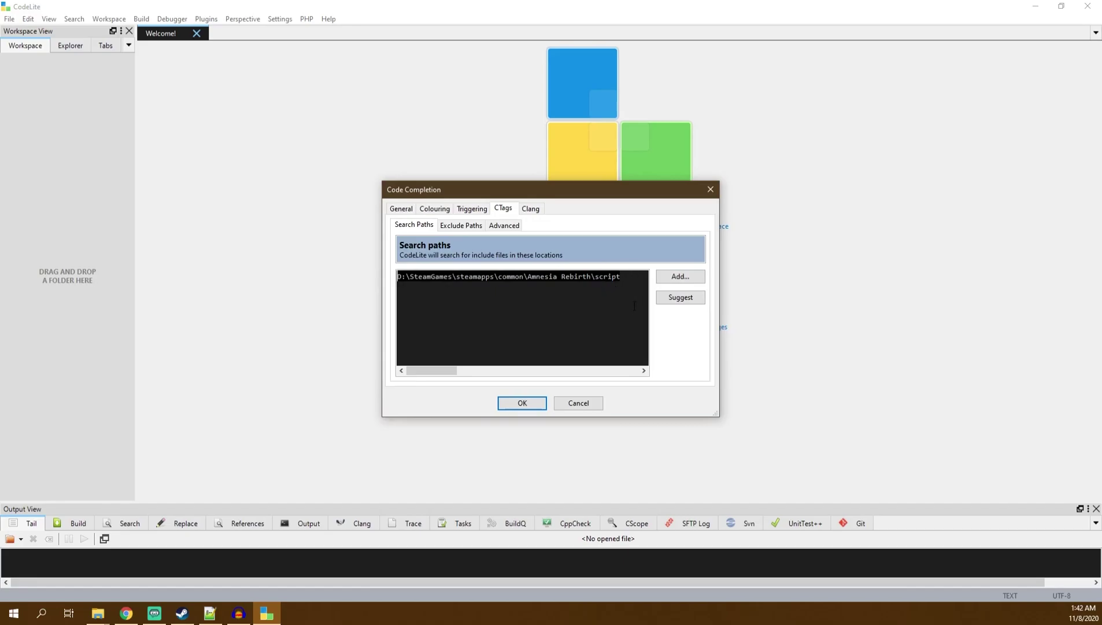
left_click(521, 208)
left_click(506, 209)
left_click(516, 404)
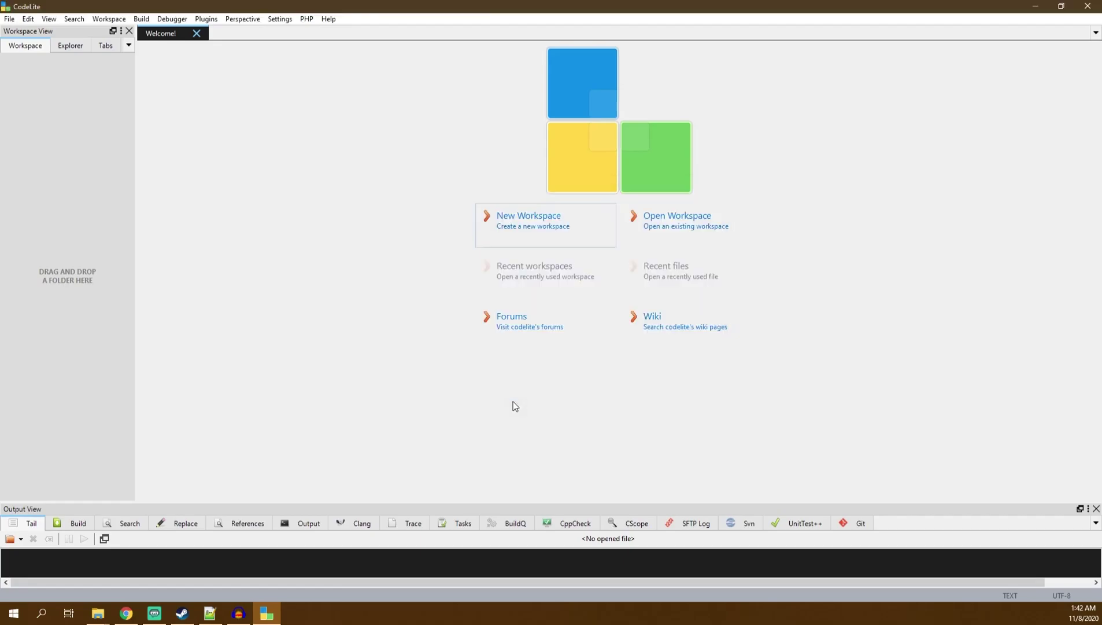
Import the CodeLiteColorSettings zip from Documents\Amnesia RE Tools into Colours and Fonts, overriding duplicate syntax highlight settings.
left_click(281, 19)
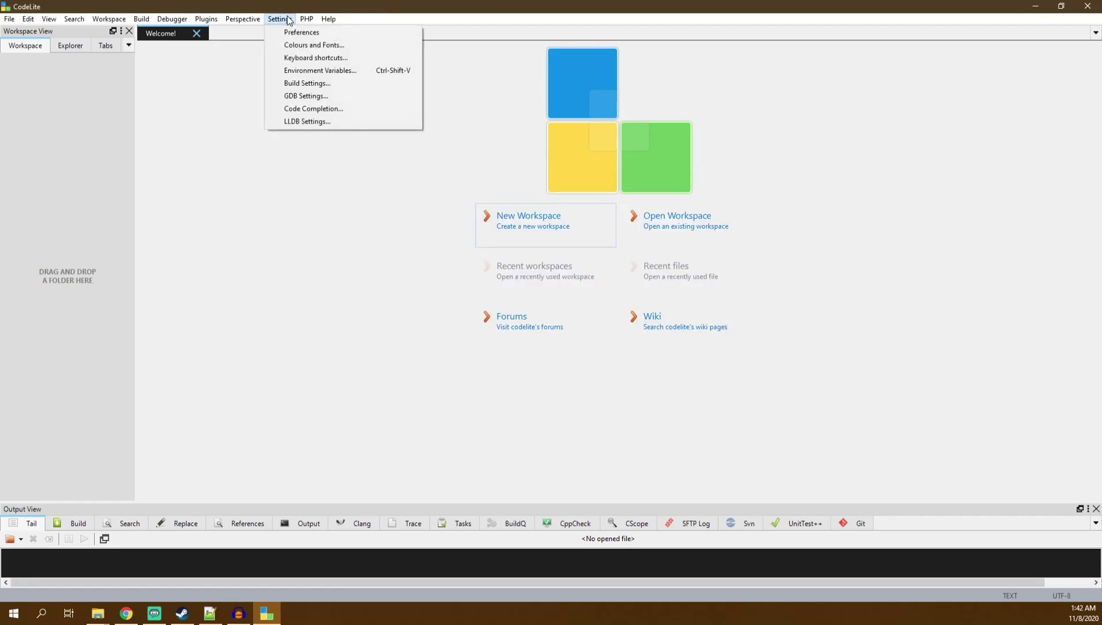
left_click(294, 45)
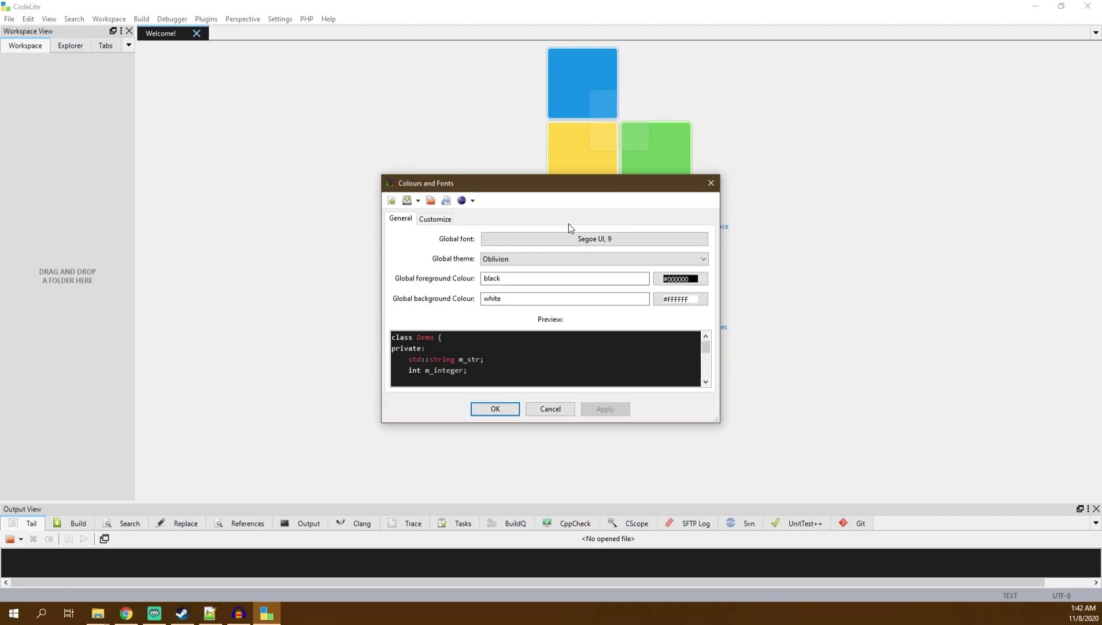
left_click(432, 201)
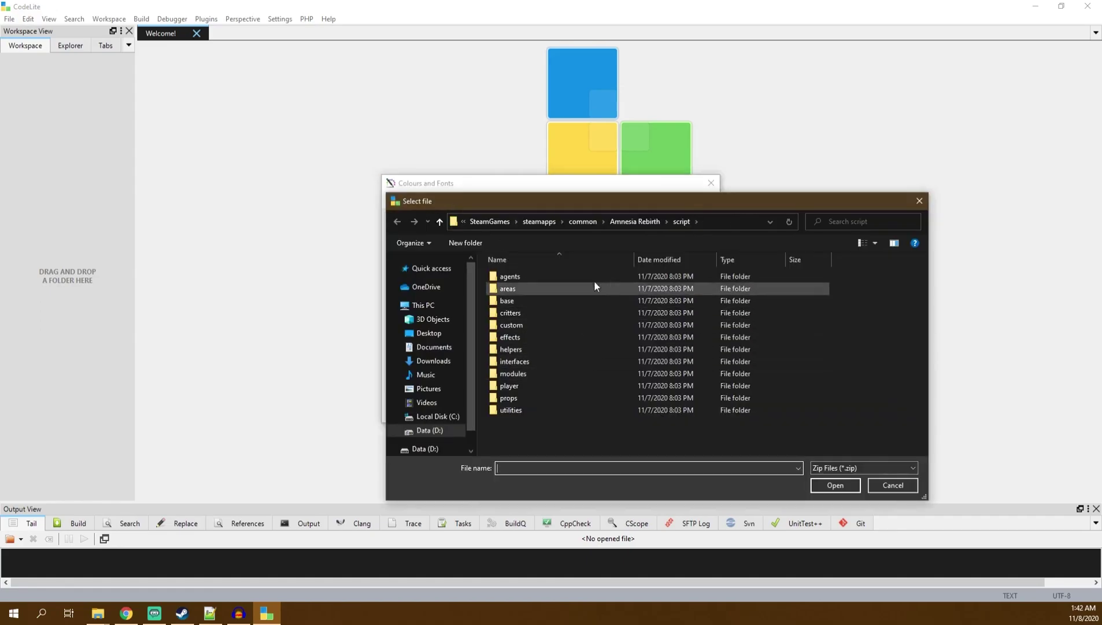
left_click(431, 348)
double_click(529, 301)
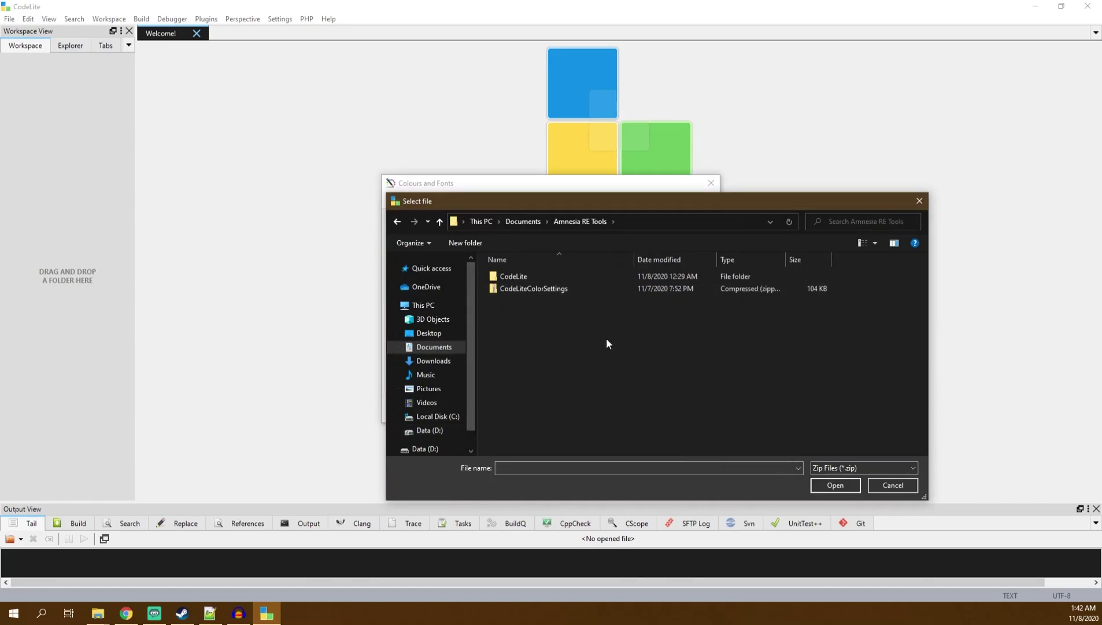
left_click(562, 290)
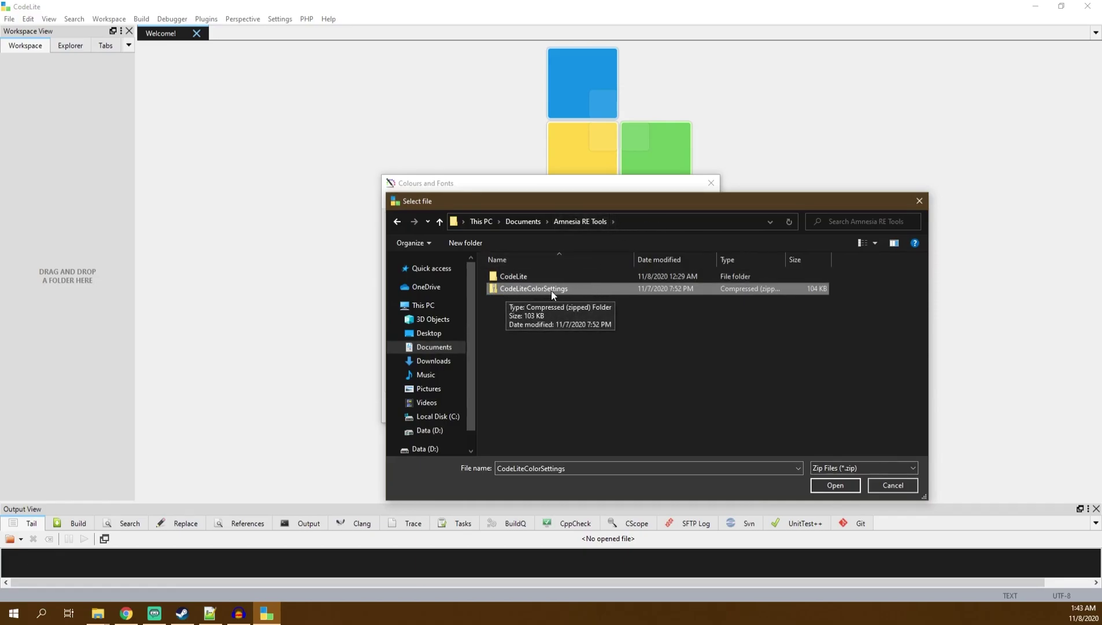
left_click(835, 485)
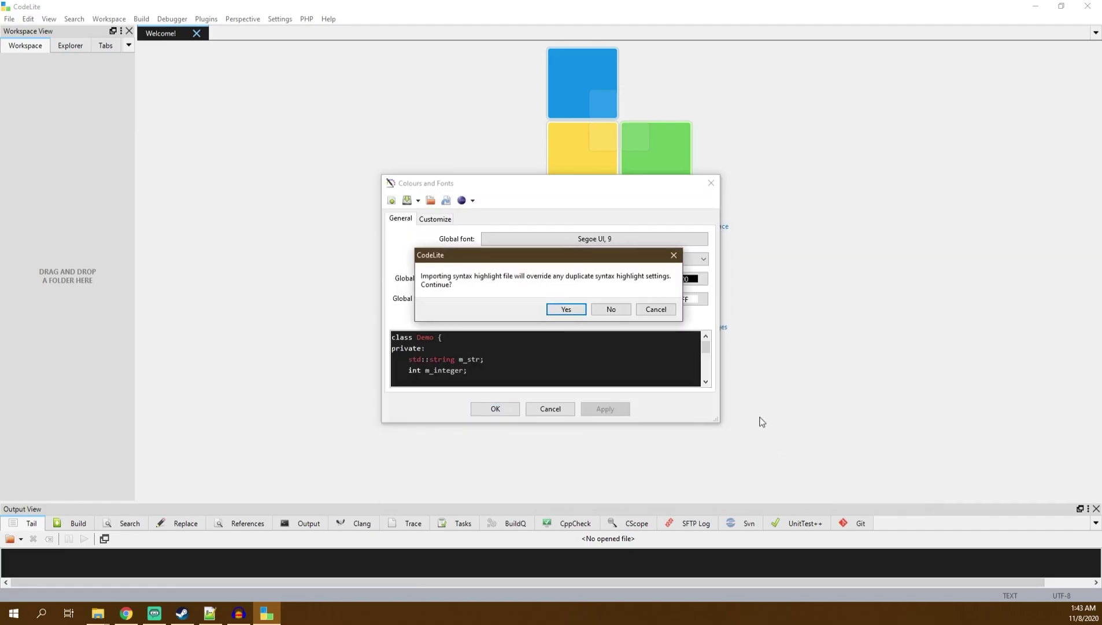
left_click(573, 309)
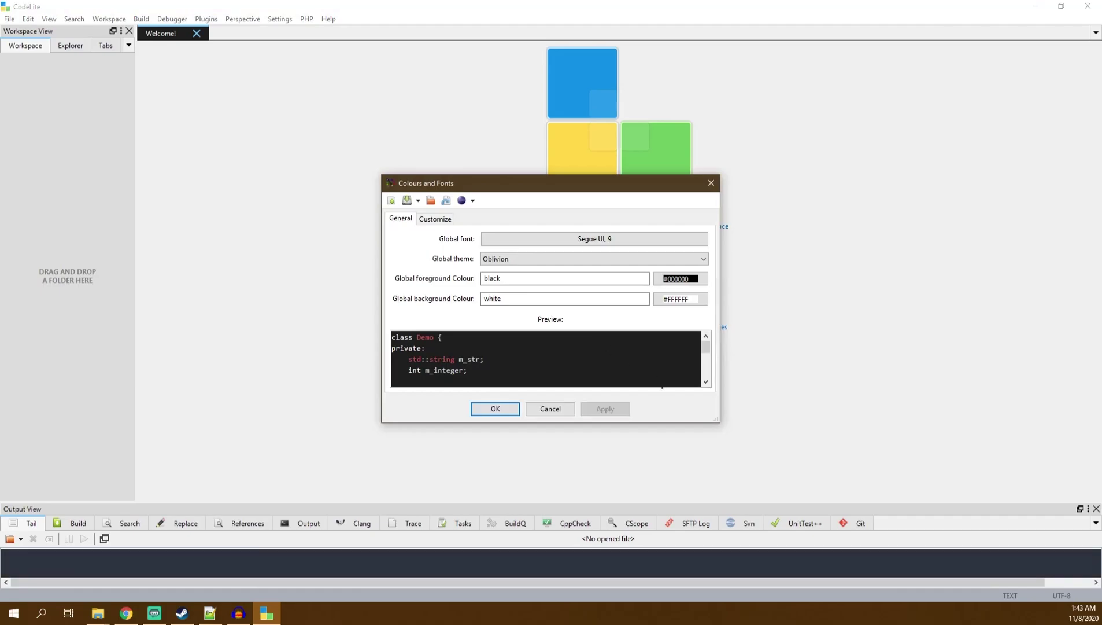
left_click(499, 409)
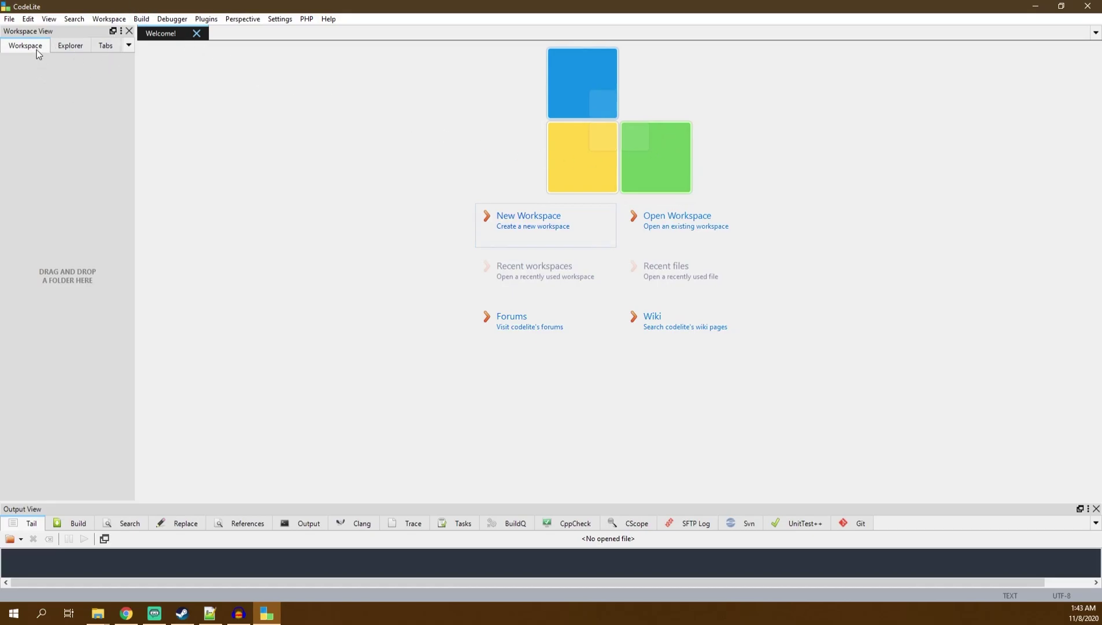
Start a new C++ workspace and name it _src.
left_click(528, 220)
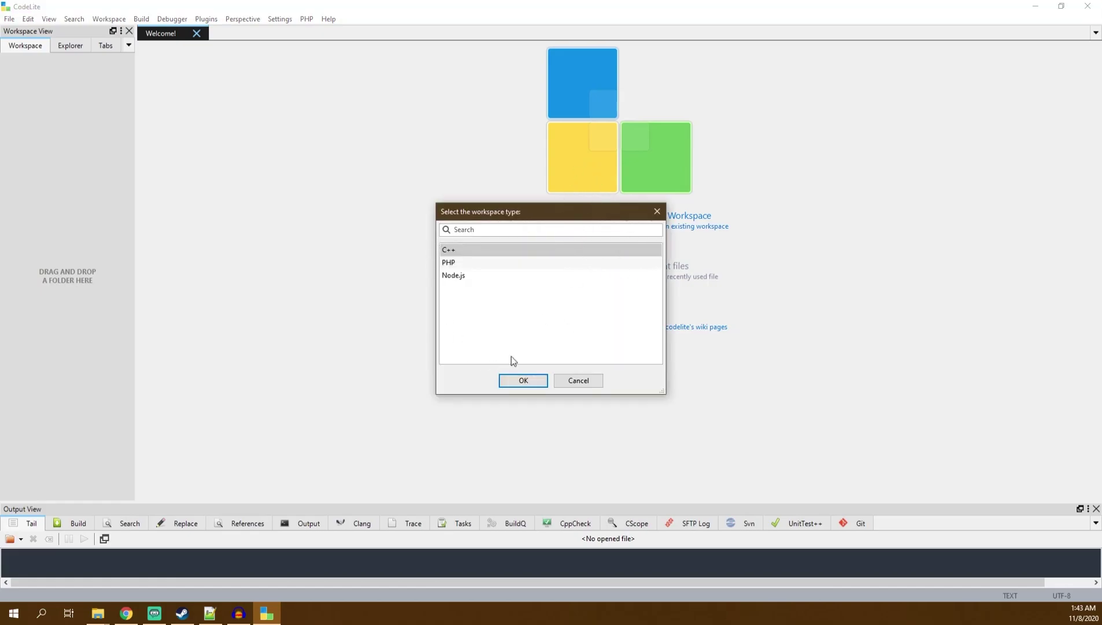
left_click(532, 380)
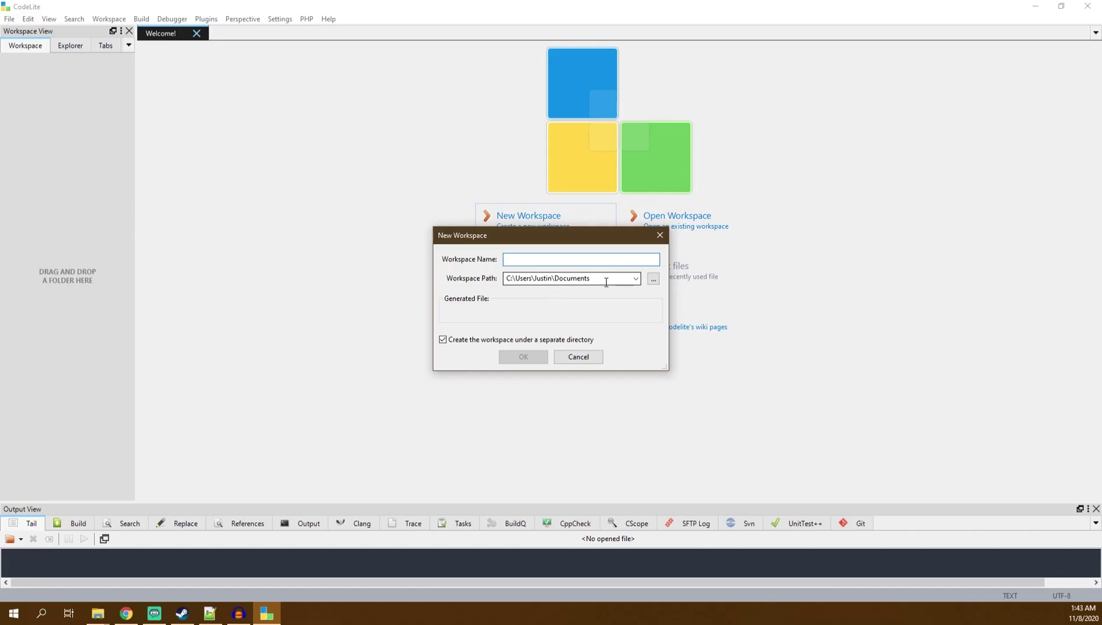
type("_src")
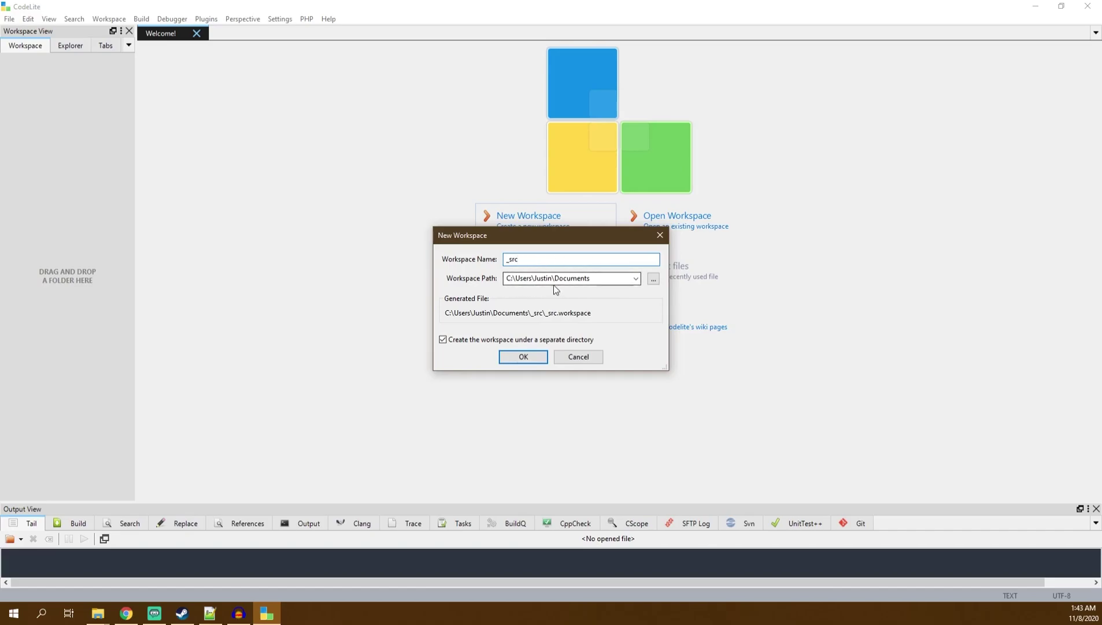
Open the folder chooser for the workspace path and copy the Amnesia Rebirth folder's address from File Explorer.
left_click(651, 280)
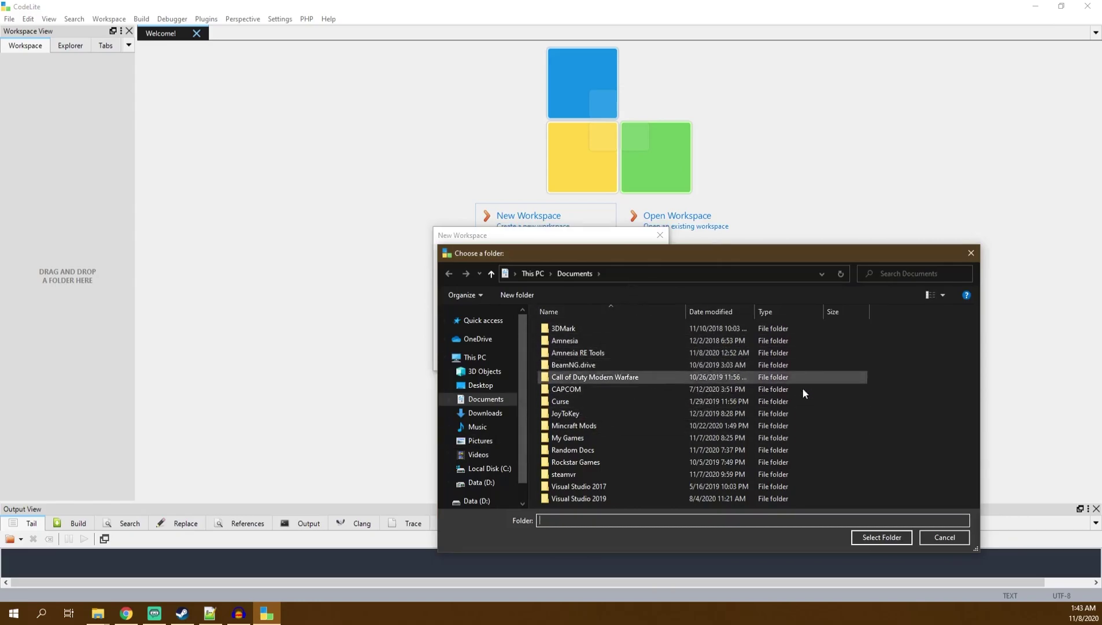
mouse_move(97, 615)
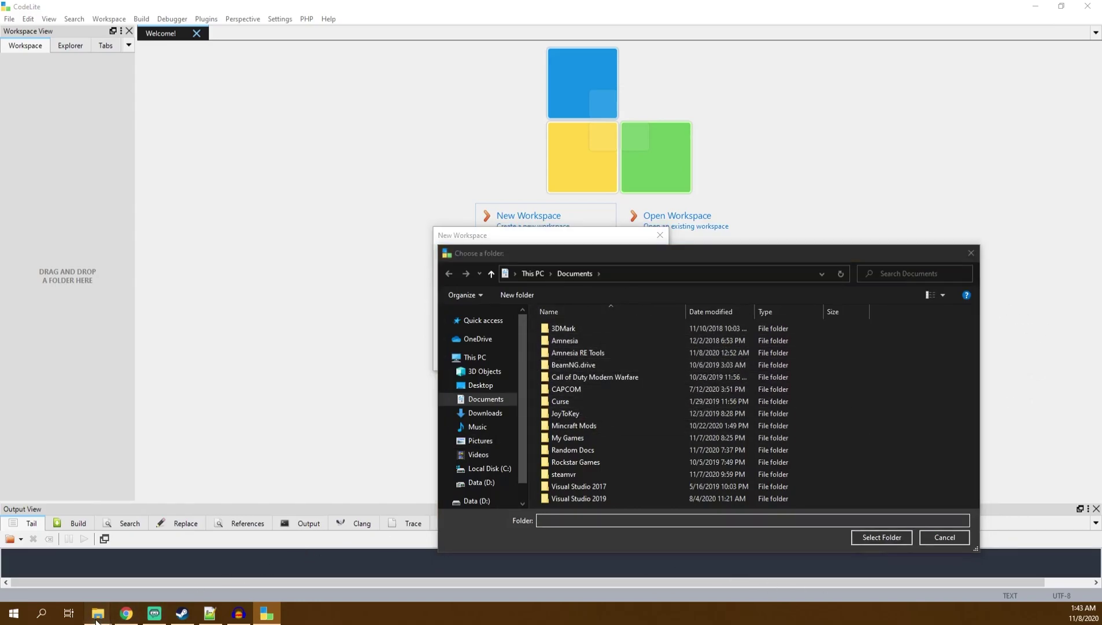
left_click(146, 565)
left_click(413, 211)
key("ctrl+c")
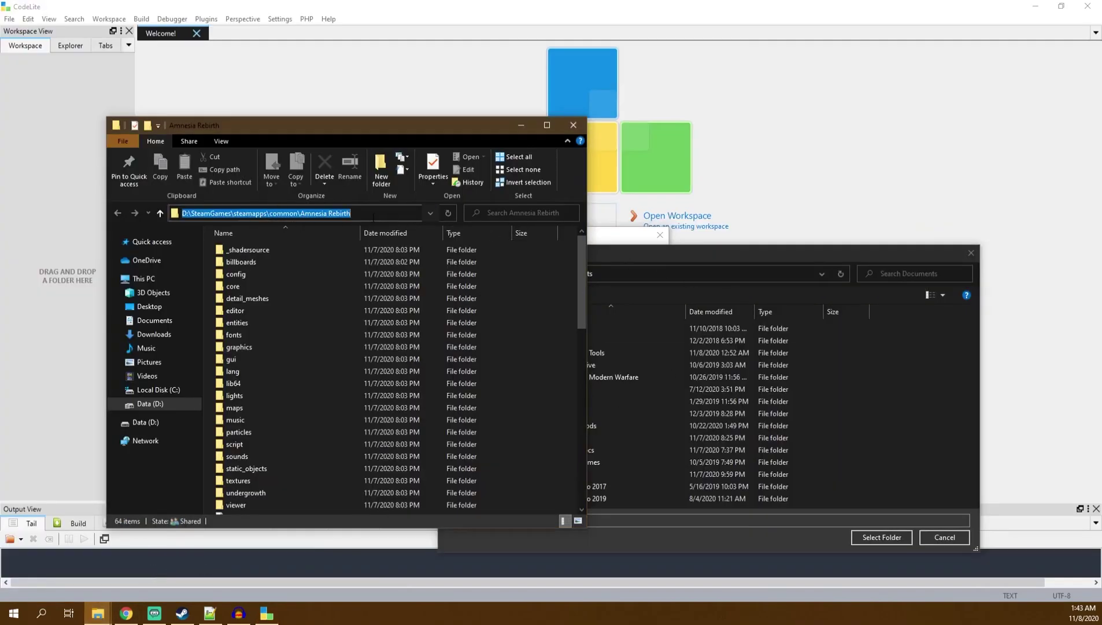
Set the workspace path to D:\SteamGames\steamapps\common\Amnesia Rebirth, create the workspace under a separate directory and select it in the workspace tree.
left_click(887, 384)
left_click(696, 273)
key("ctrl+v")
key("Return")
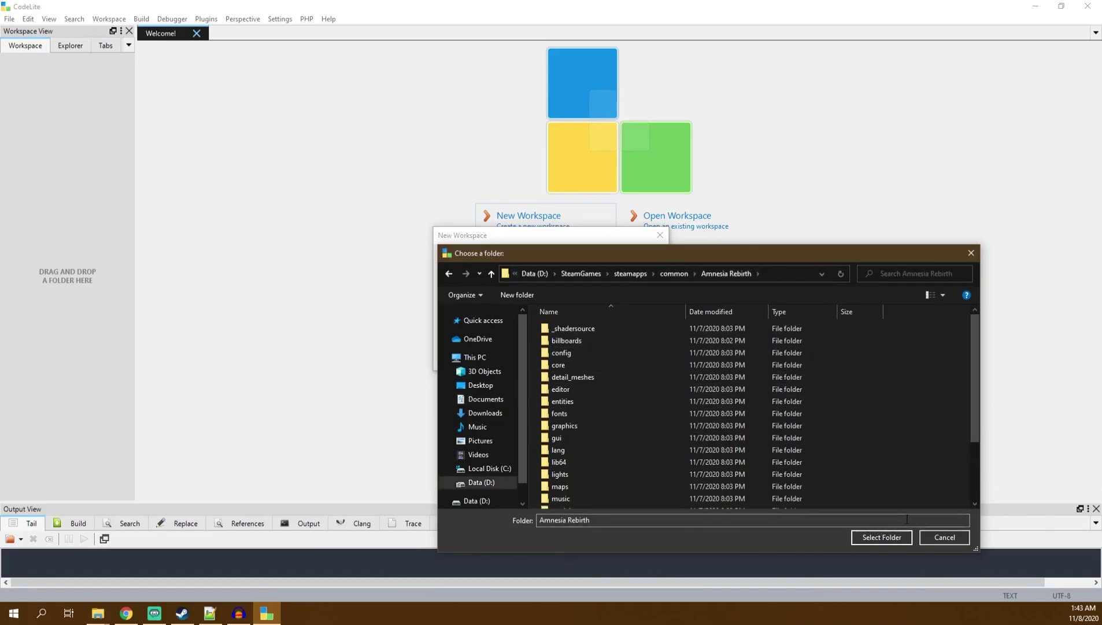
left_click(879, 538)
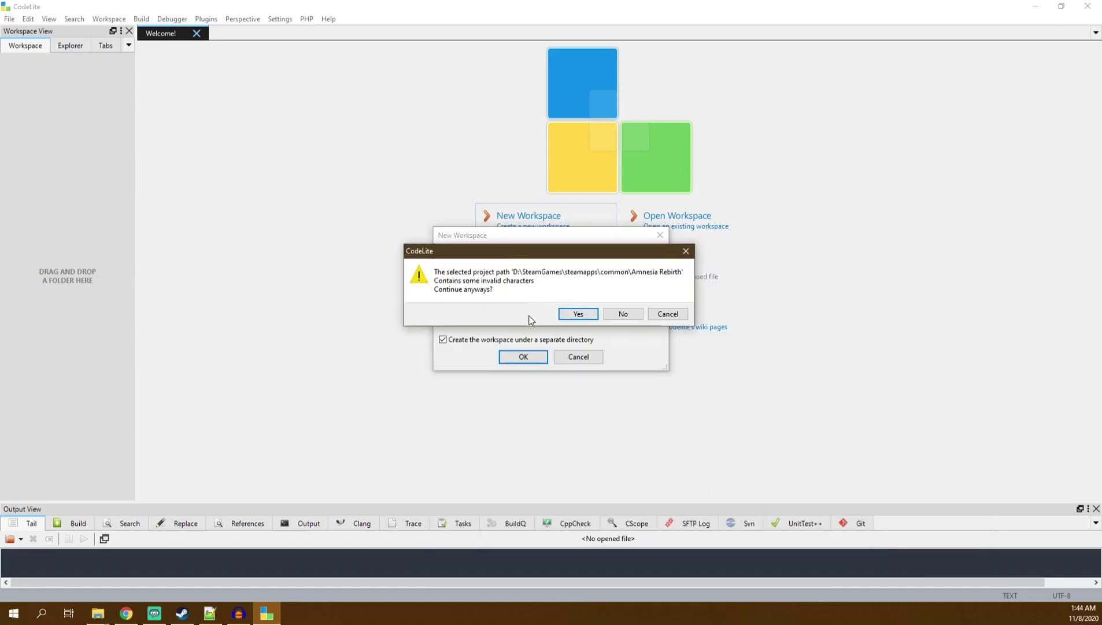
left_click(580, 315)
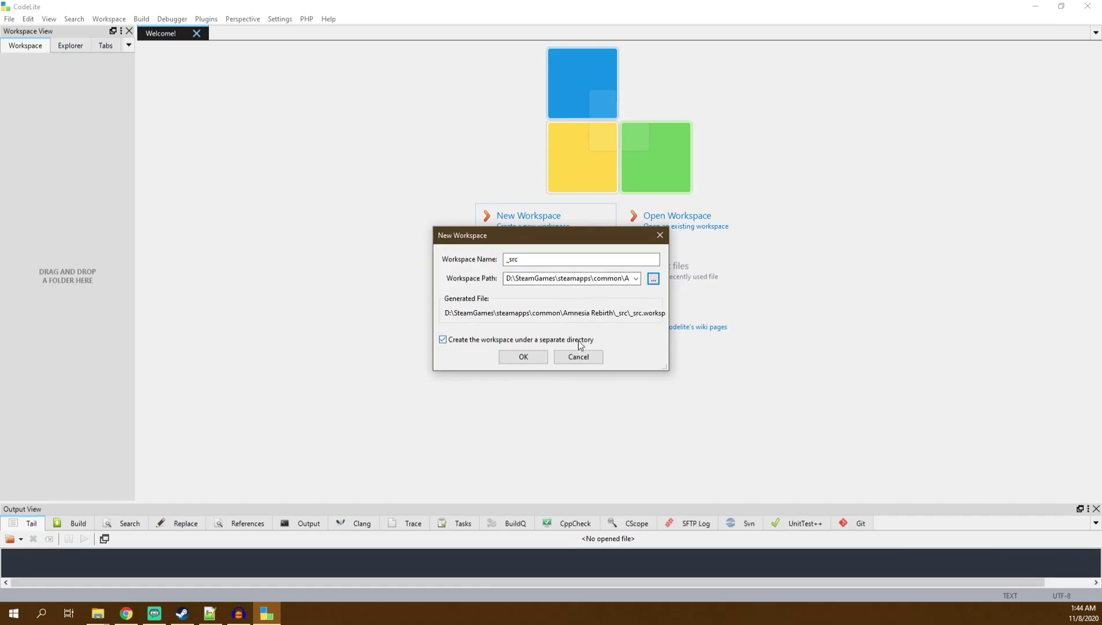
left_click(524, 356)
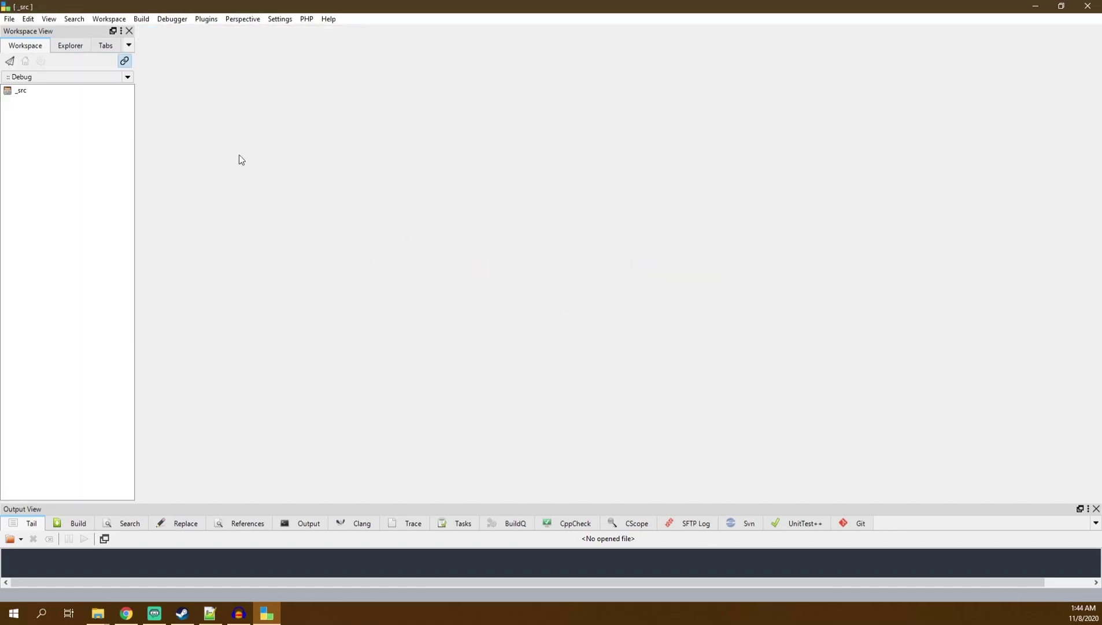
left_click(57, 91)
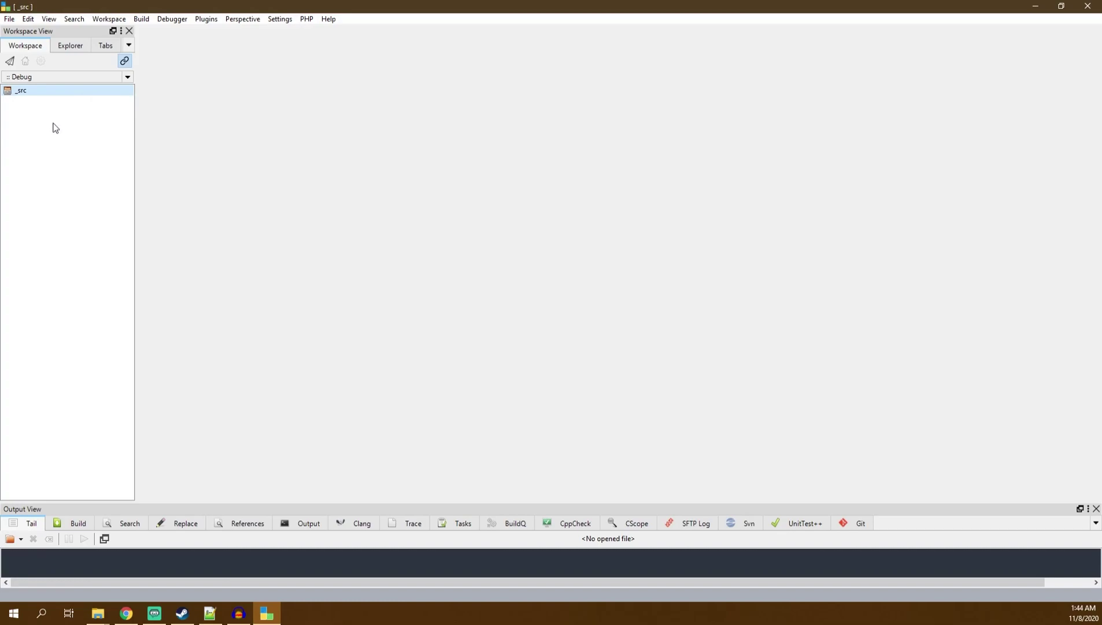
Start a new project in the _src workspace using the Non-code project template from the Others category.
right_click(61, 91)
right_click(30, 93)
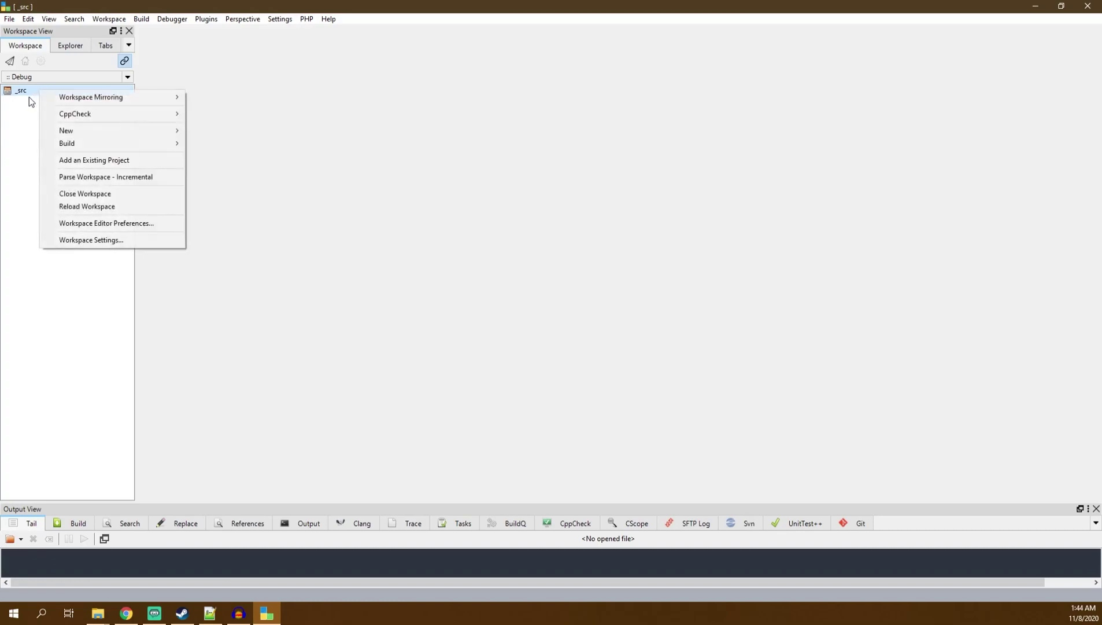
mouse_move(70, 135)
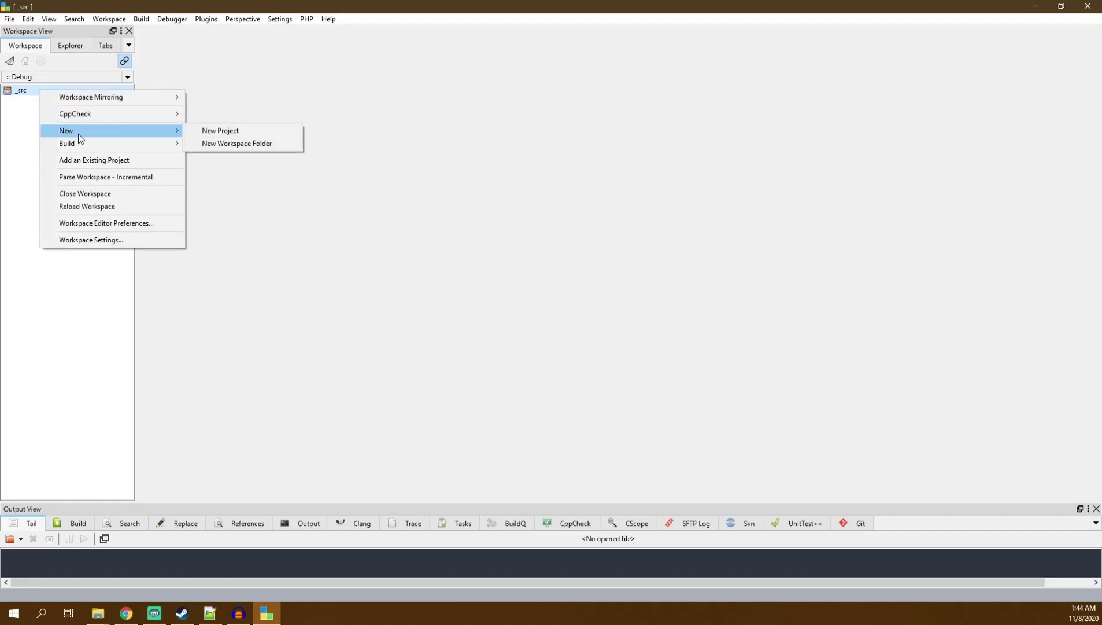
left_click(220, 131)
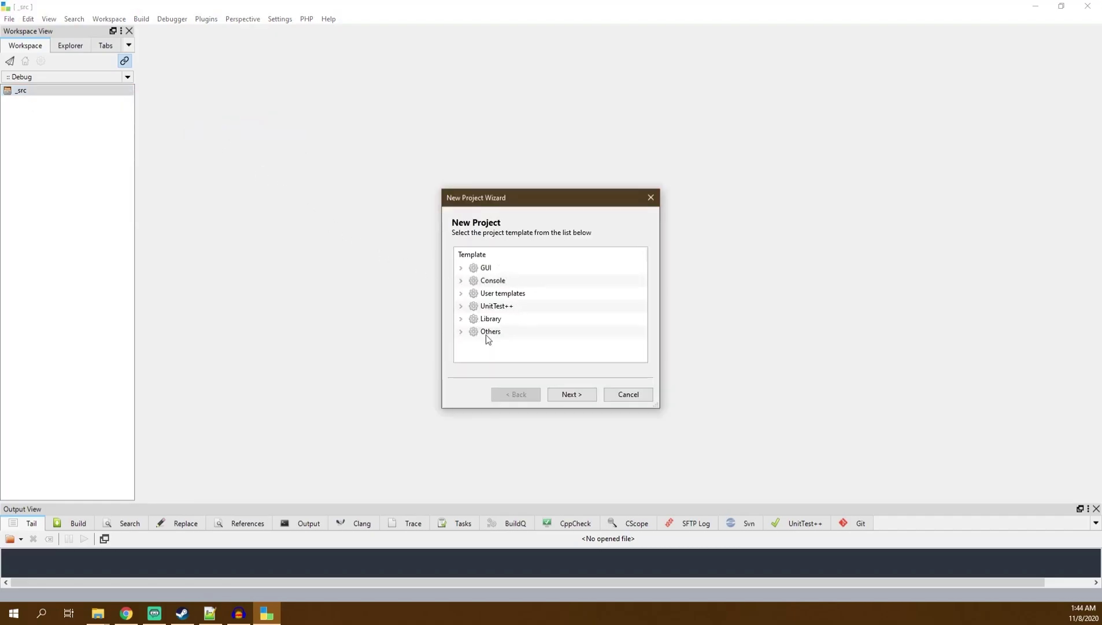
left_click(490, 332)
left_click(461, 331)
scroll(524, 350, "down", 1)
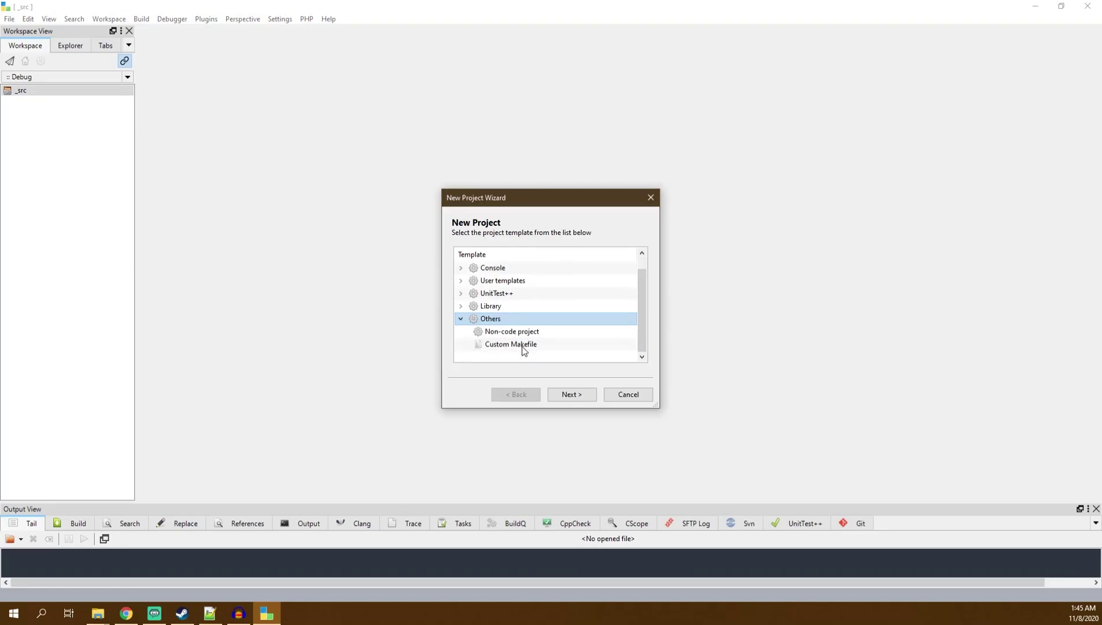
left_click(524, 338)
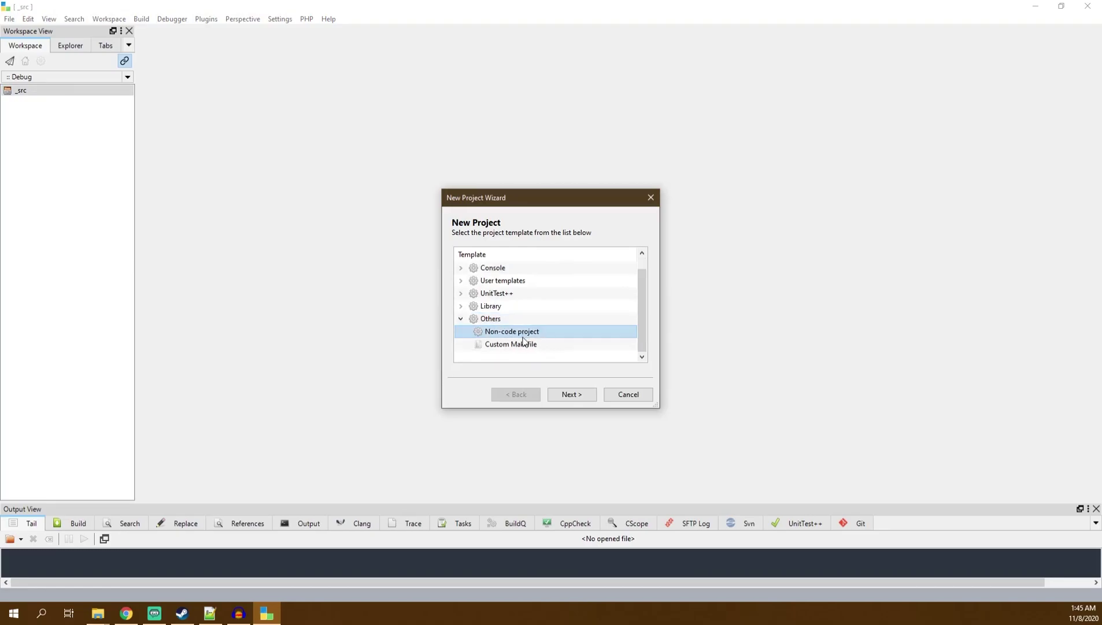
left_click(579, 398)
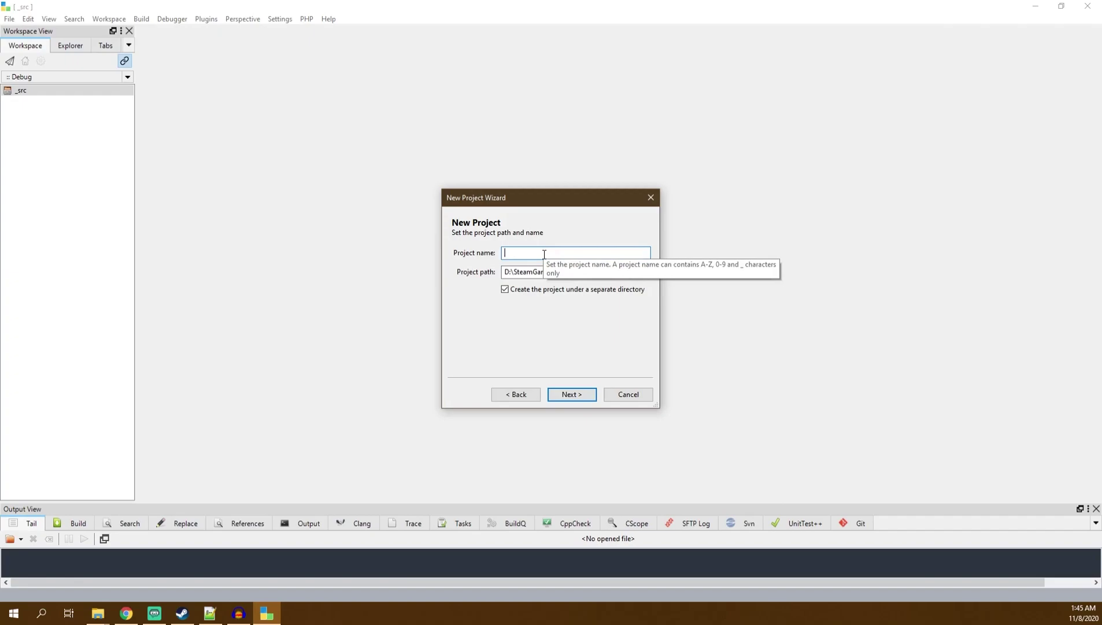
Name the new project thewake.
type("thewake")
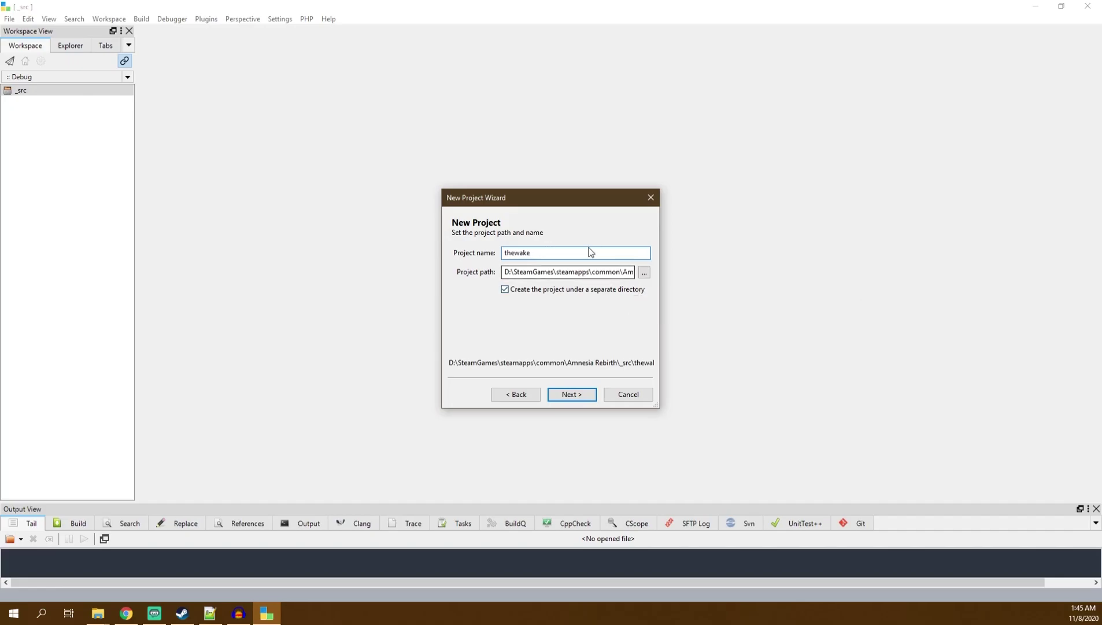
left_click_drag(569, 255, 515, 253)
left_click(564, 253)
left_click_drag(564, 253, 470, 257)
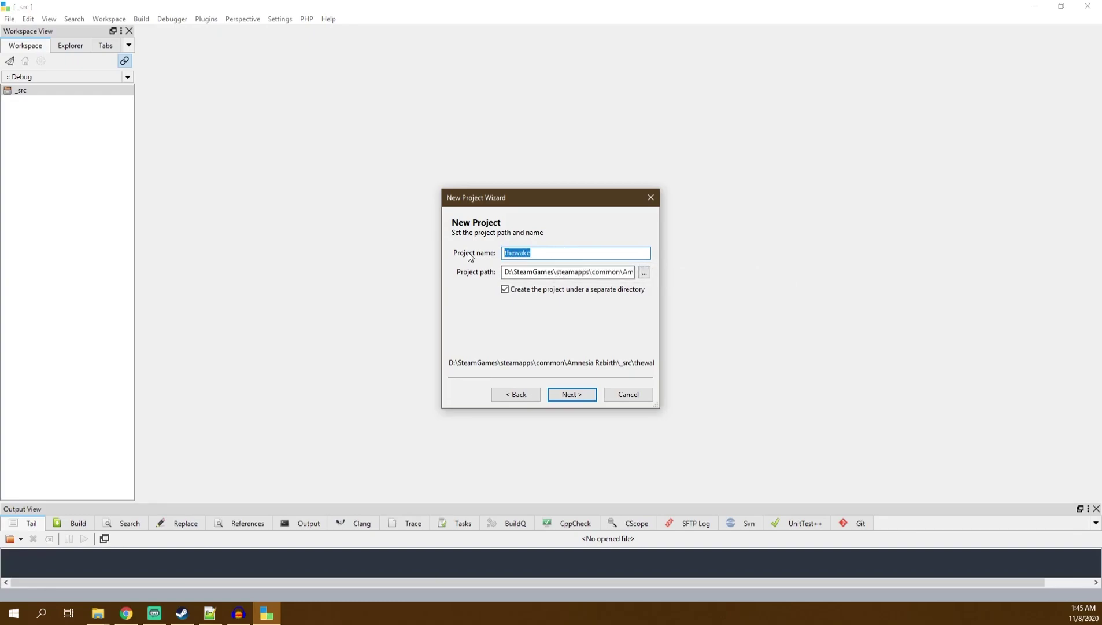
left_click(546, 252)
left_click_drag(602, 253, 441, 249)
left_click(547, 252)
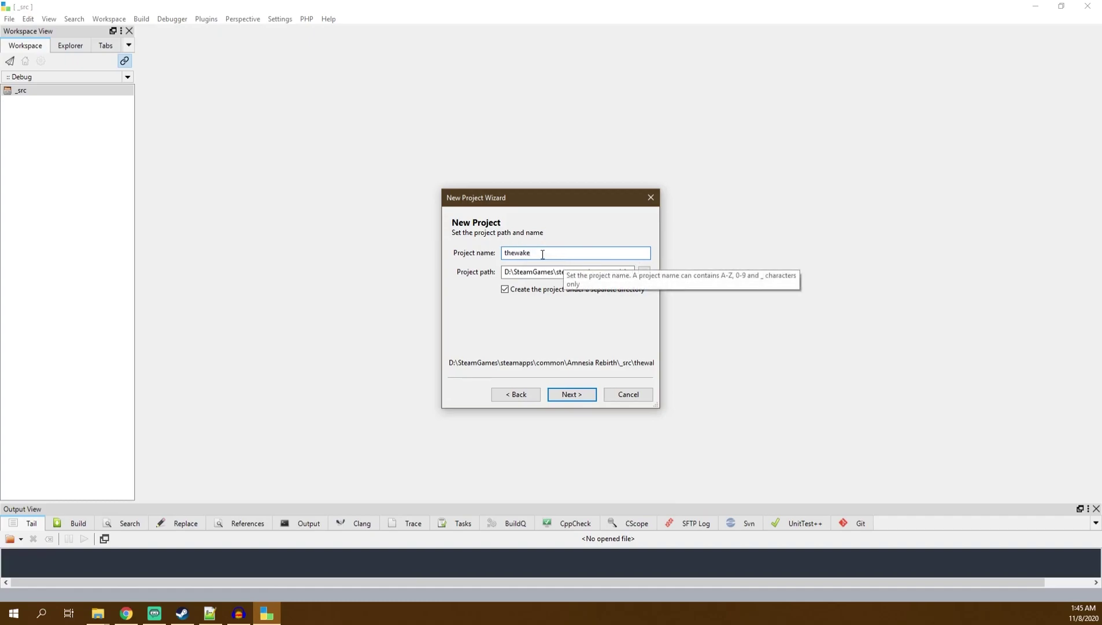
left_click_drag(553, 255, 464, 250)
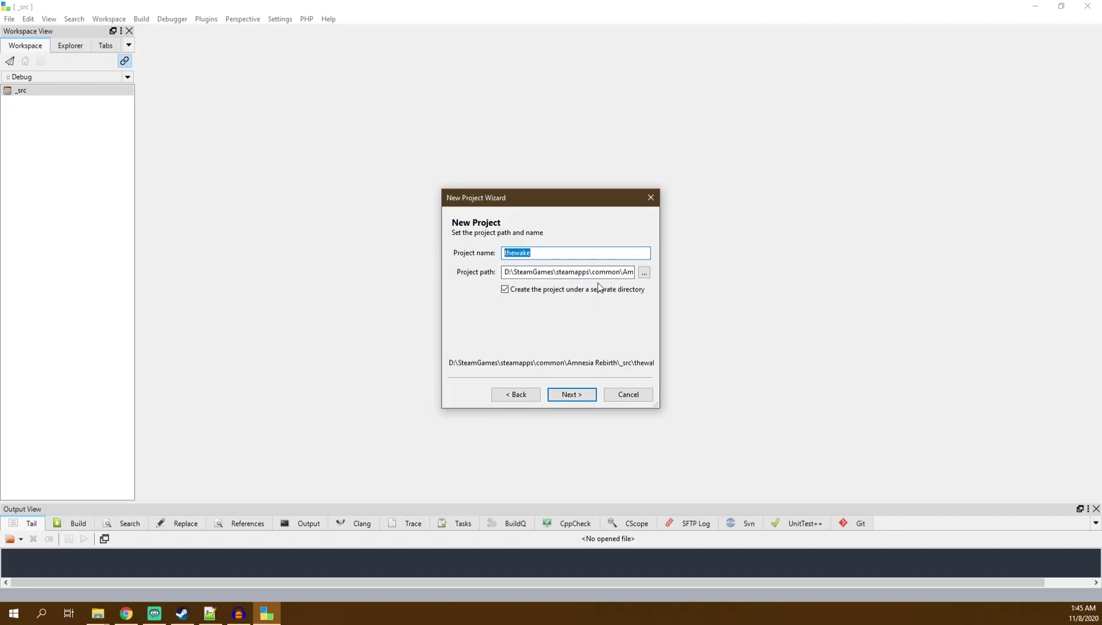
Browse for the project path and create a new folder named mods inside the Amnesia Rebirth folder.
left_click(647, 272)
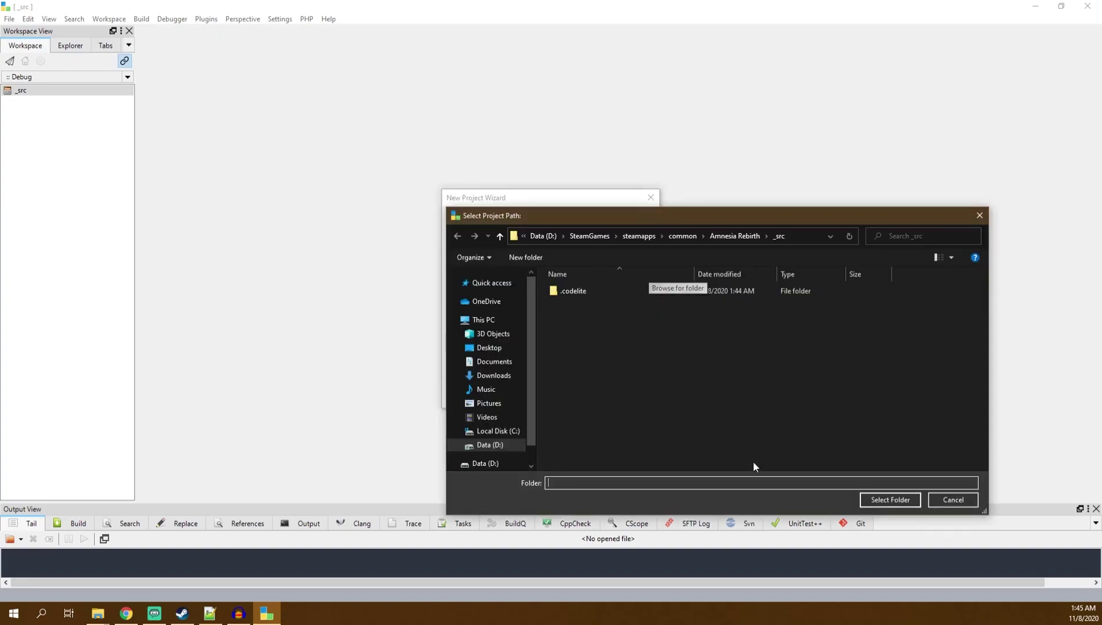
left_click(745, 237)
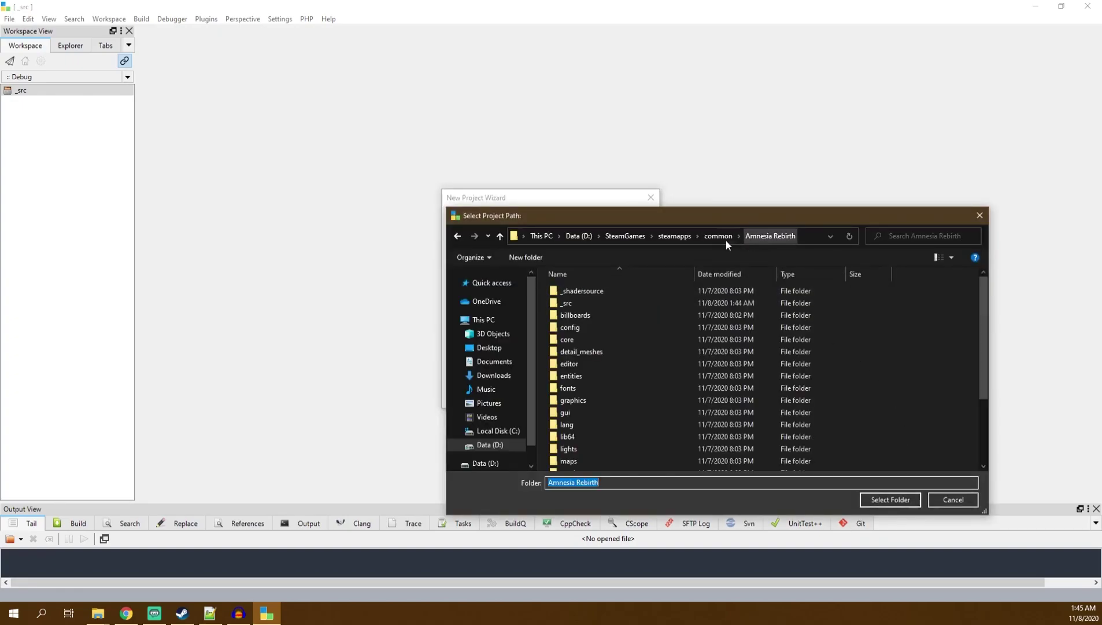
scroll(766, 397, "down", 3)
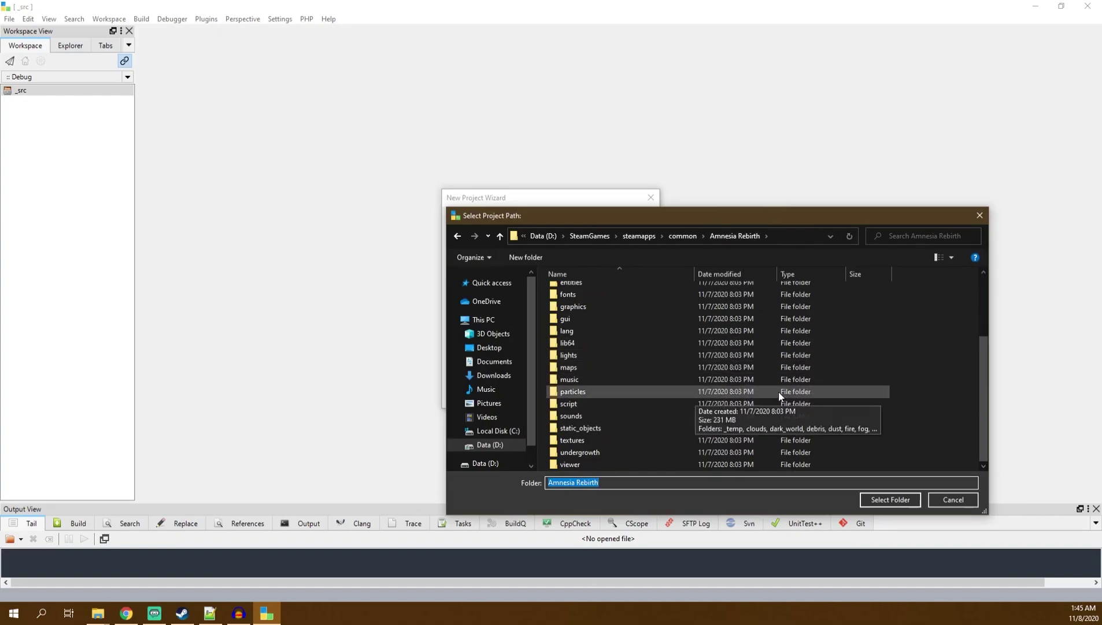
right_click(904, 377)
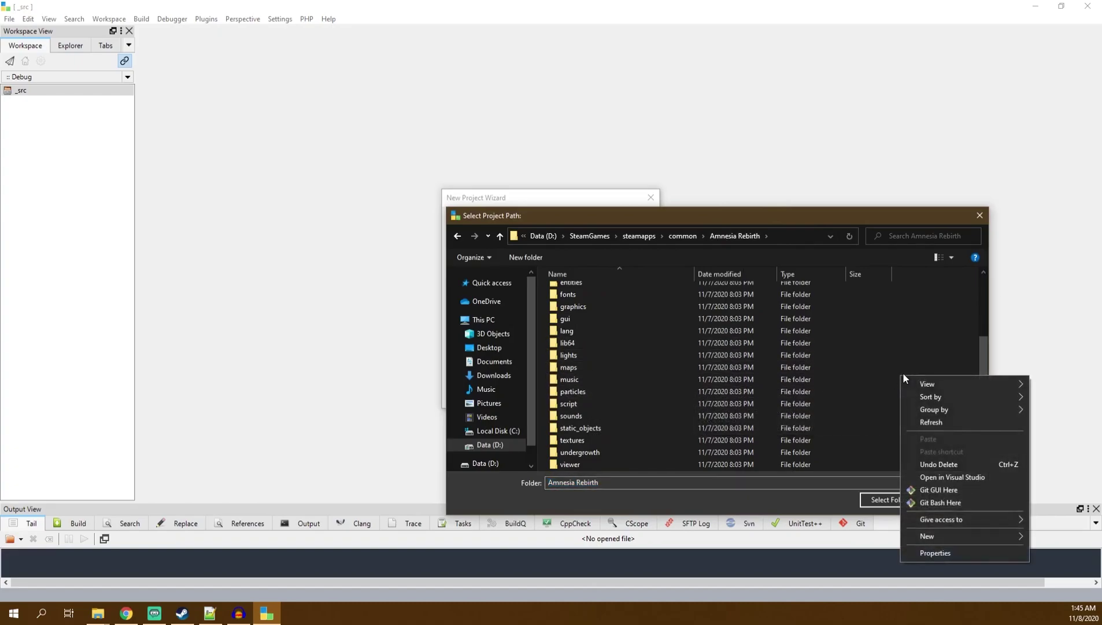
mouse_move(932, 535)
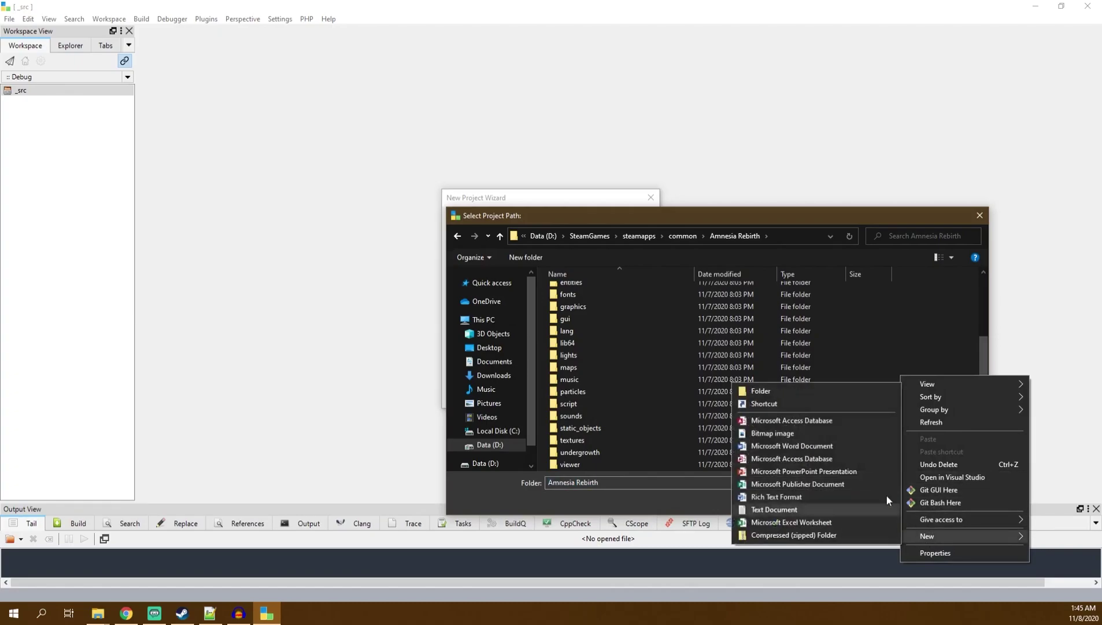
left_click(803, 392)
type("mods")
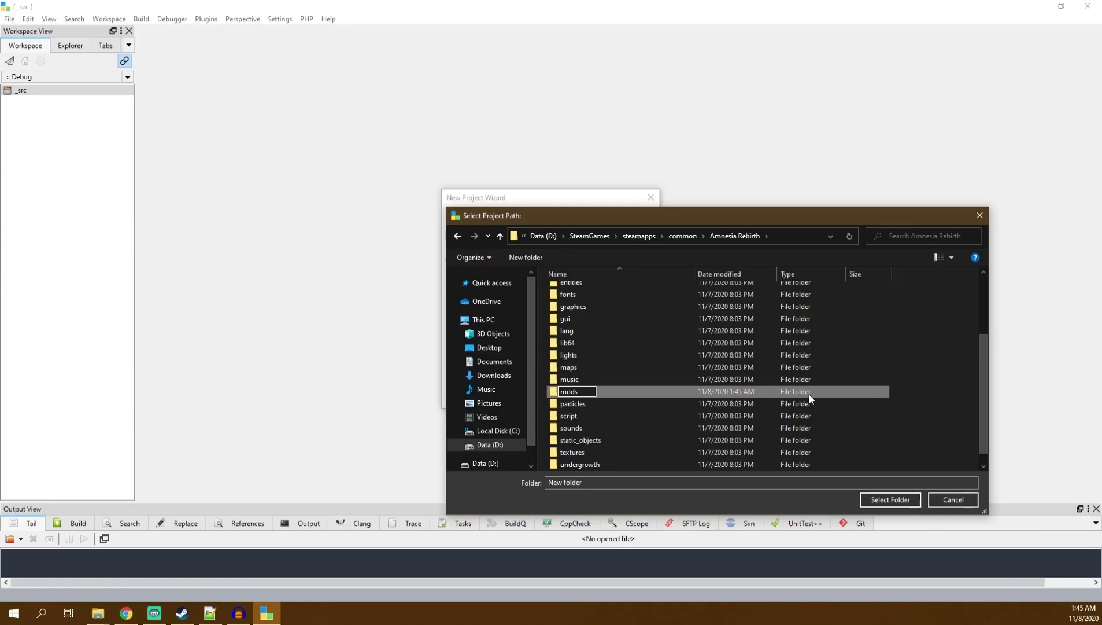
key("Return")
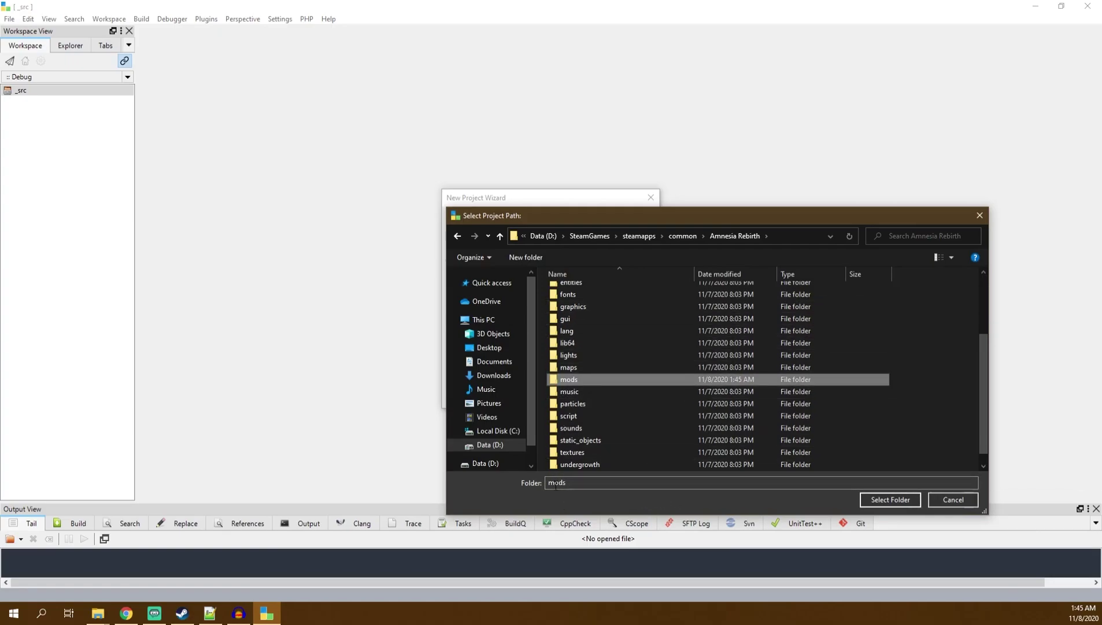
Use the mods folder as the project path and create the project with clang++, GNU gdb debugger and the Default build system.
left_click(884, 501)
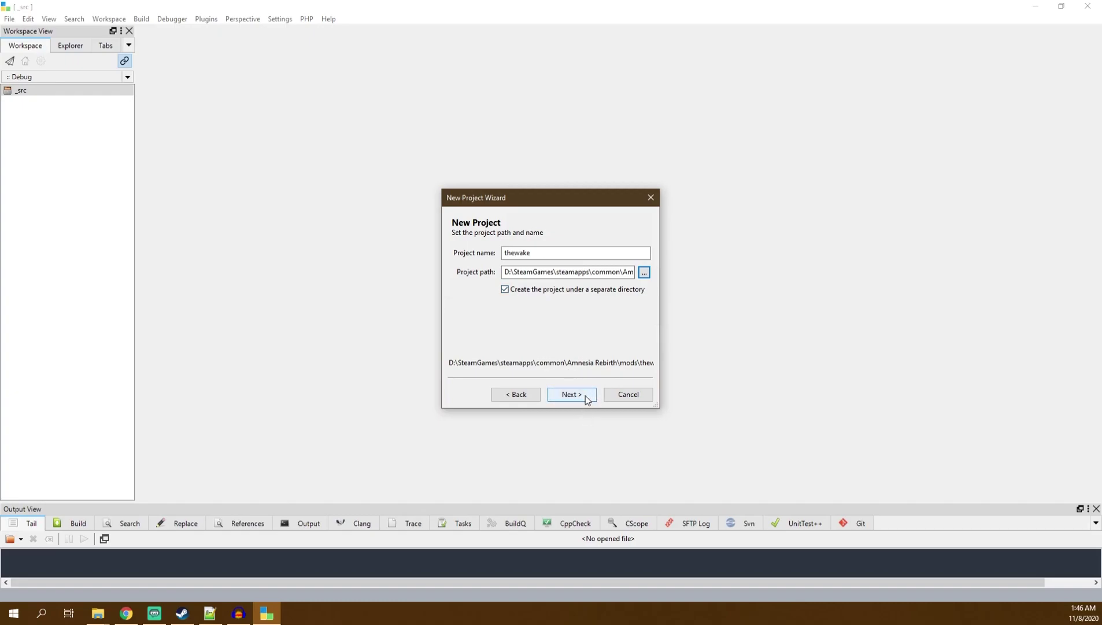
left_click(569, 394)
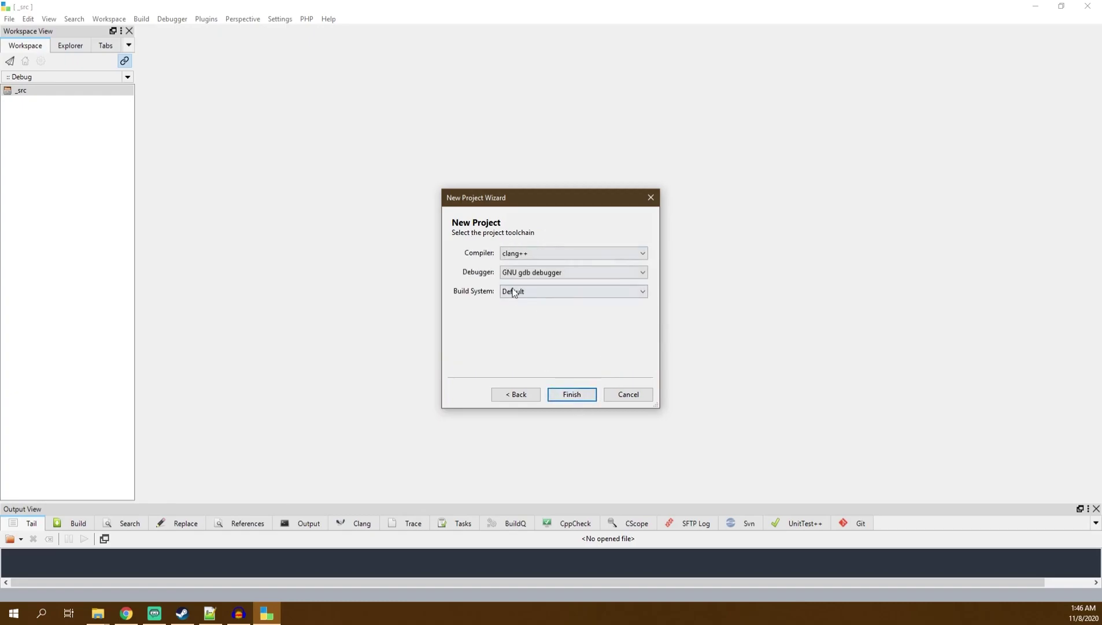
left_click(557, 395)
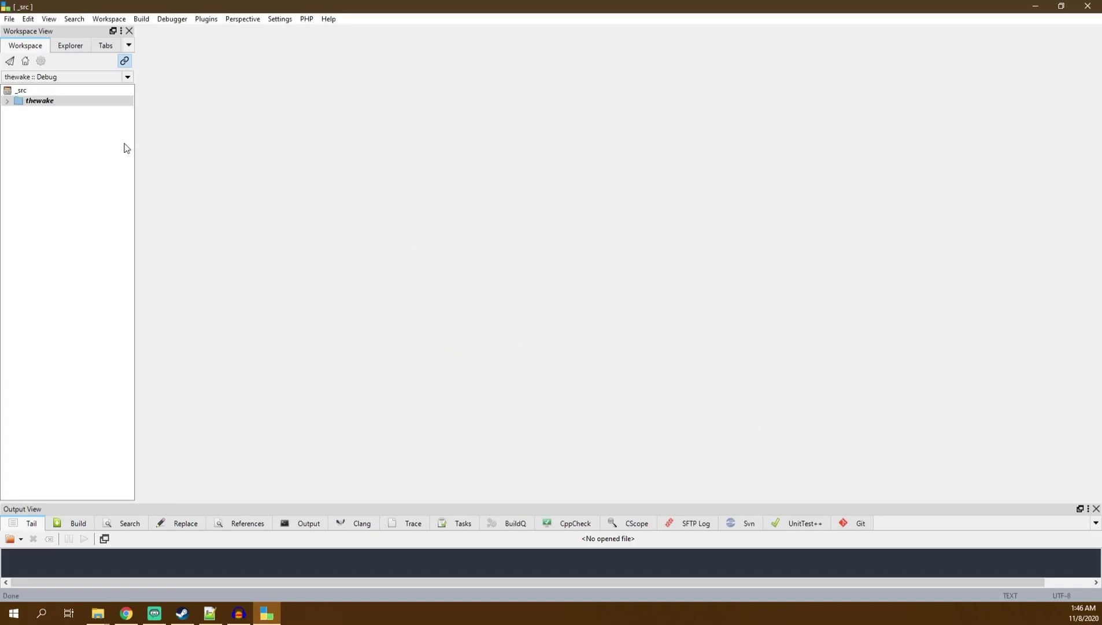
Add a virtual folder named _api to the thewake project without creating it on the file system.
left_click(35, 103)
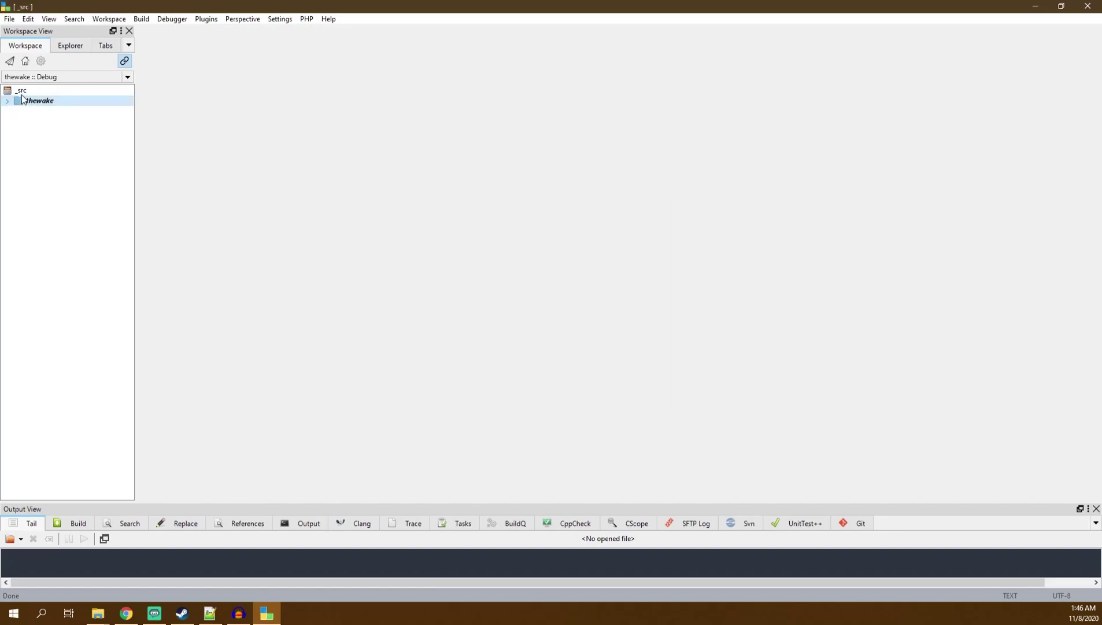
left_click(11, 101)
right_click(41, 102)
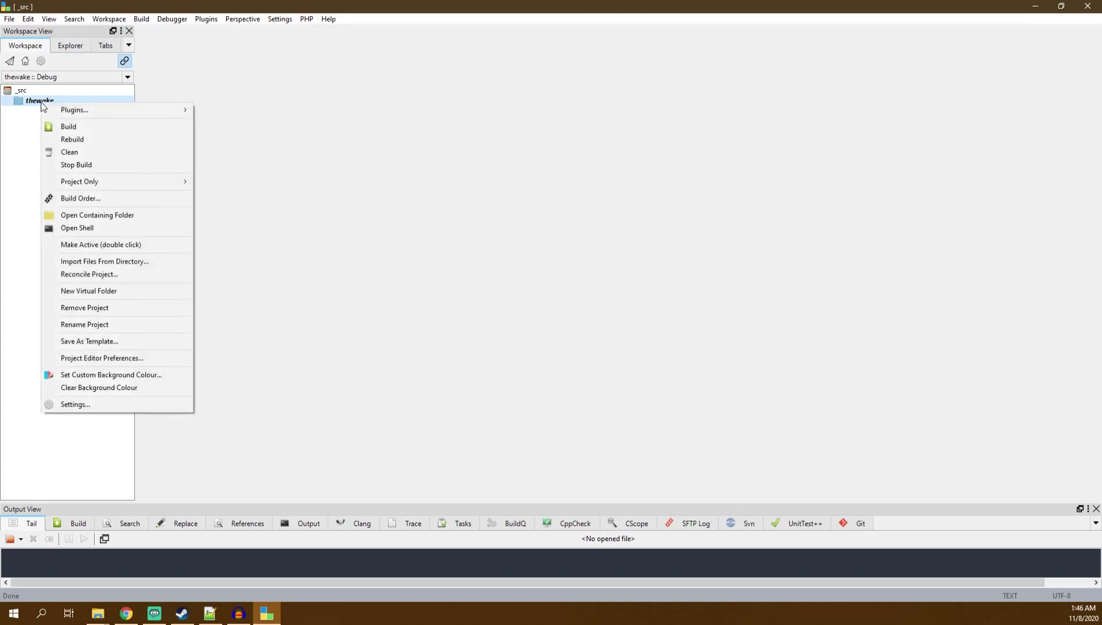
left_click(104, 292)
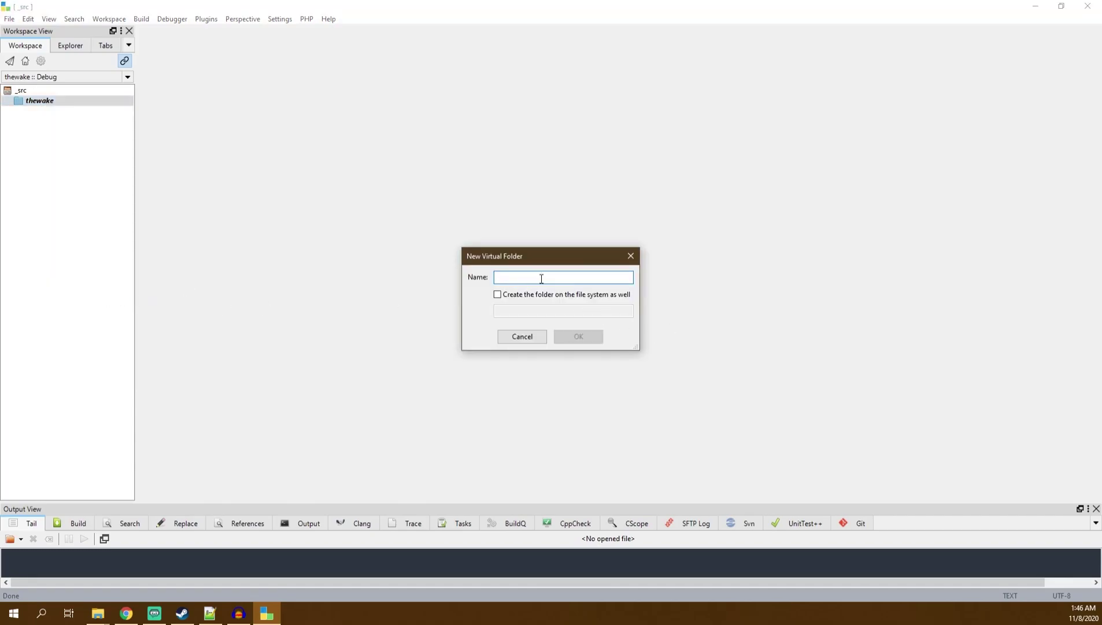
type("_api")
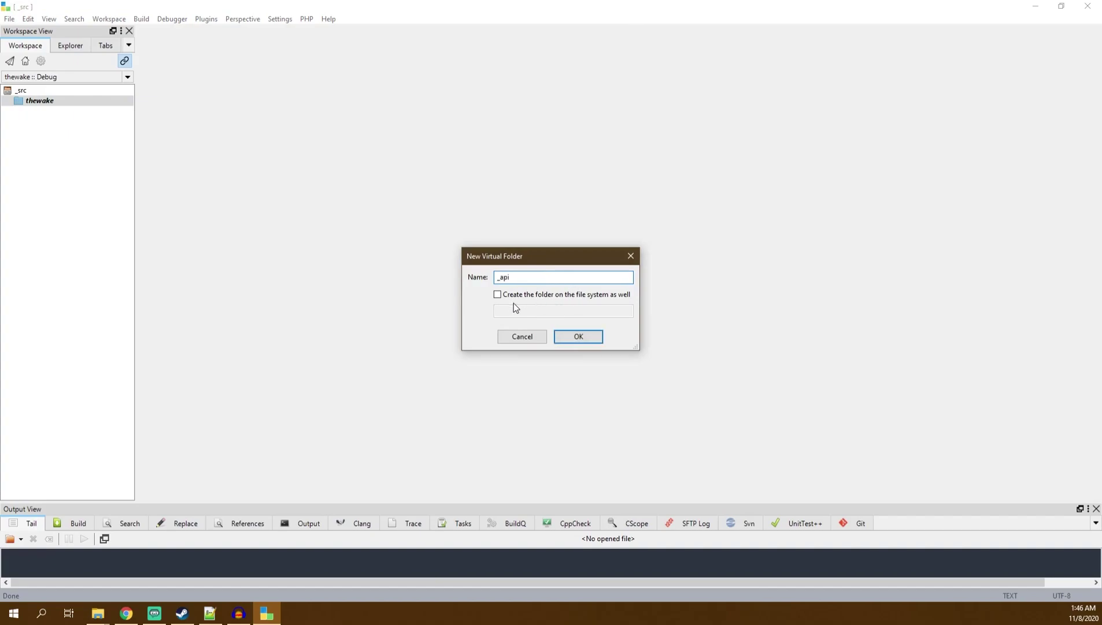
left_click(578, 338)
Add the existing file hps_api.hps from the Amnesia Rebirth folder to the _api virtual folder.
left_click(59, 116)
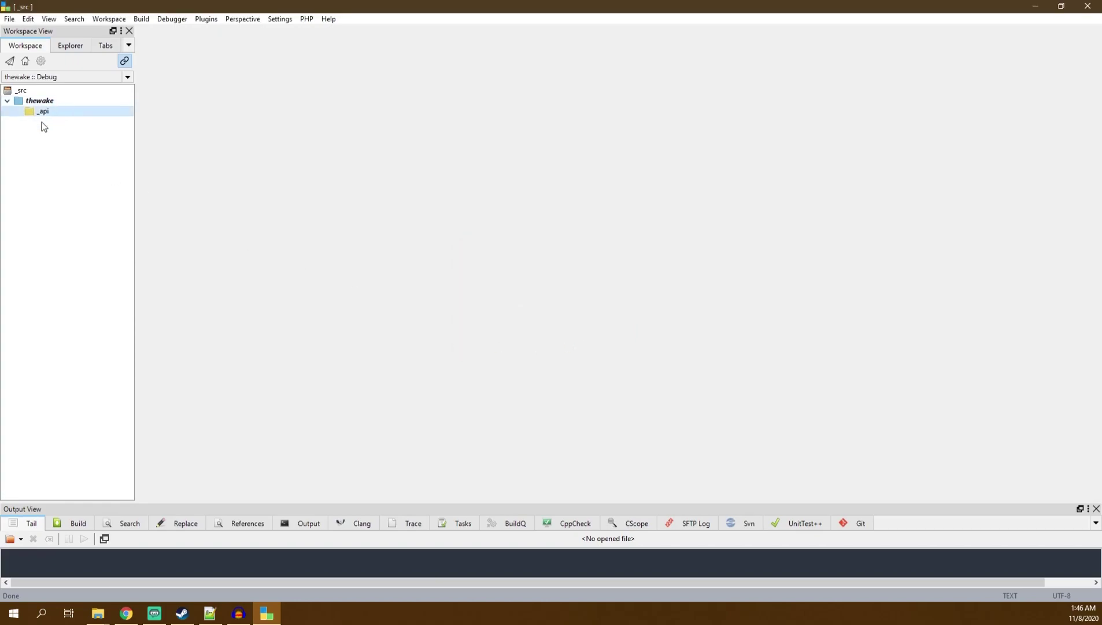
right_click(49, 114)
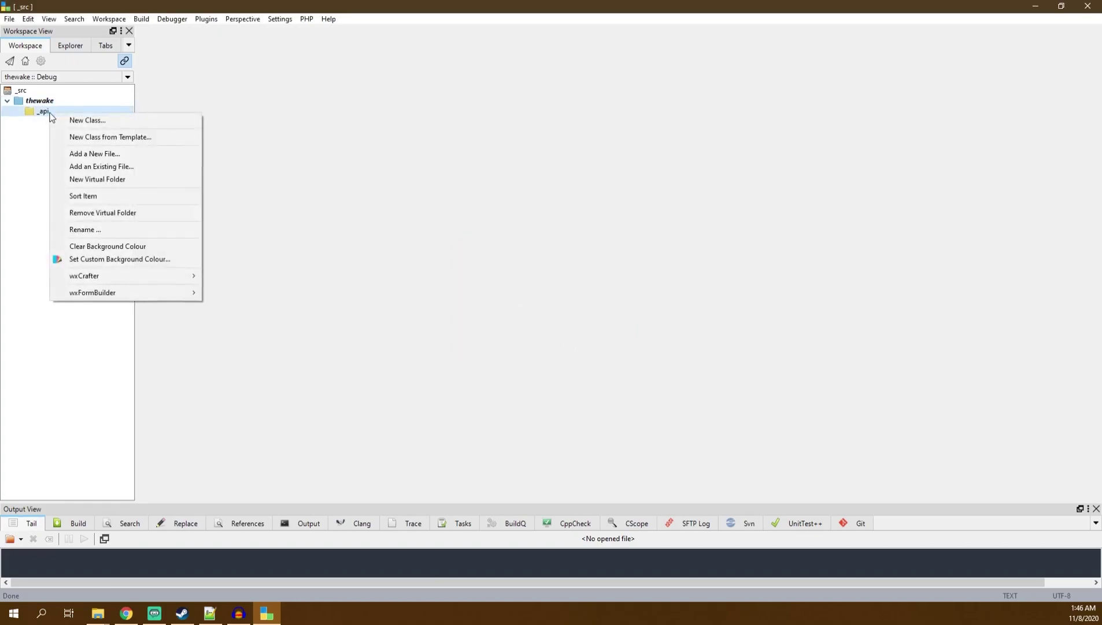
left_click(96, 166)
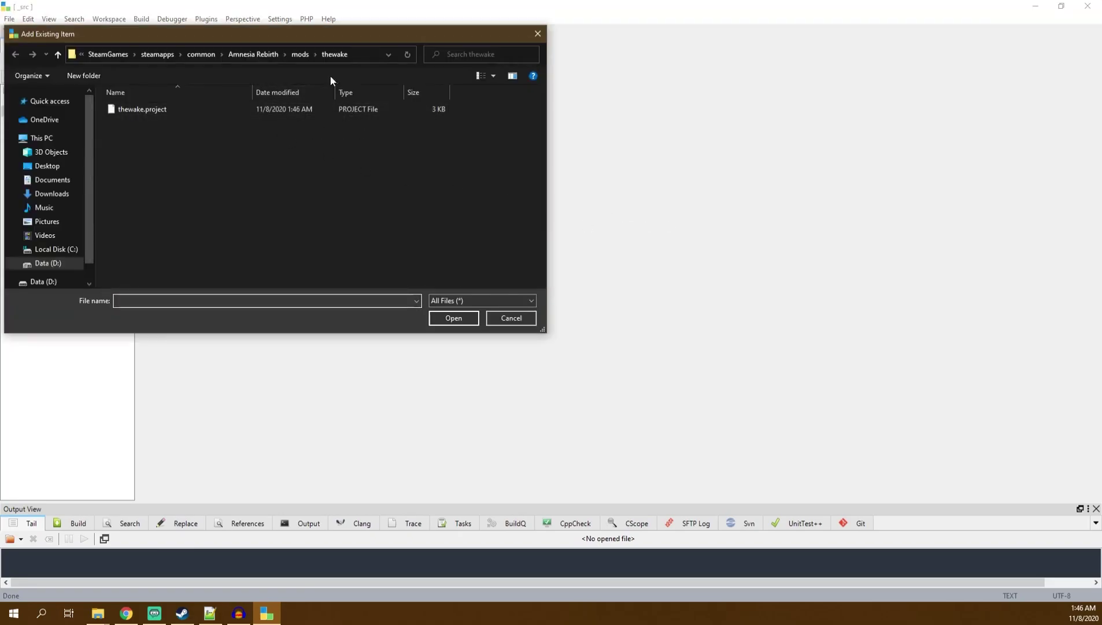
left_click(282, 55)
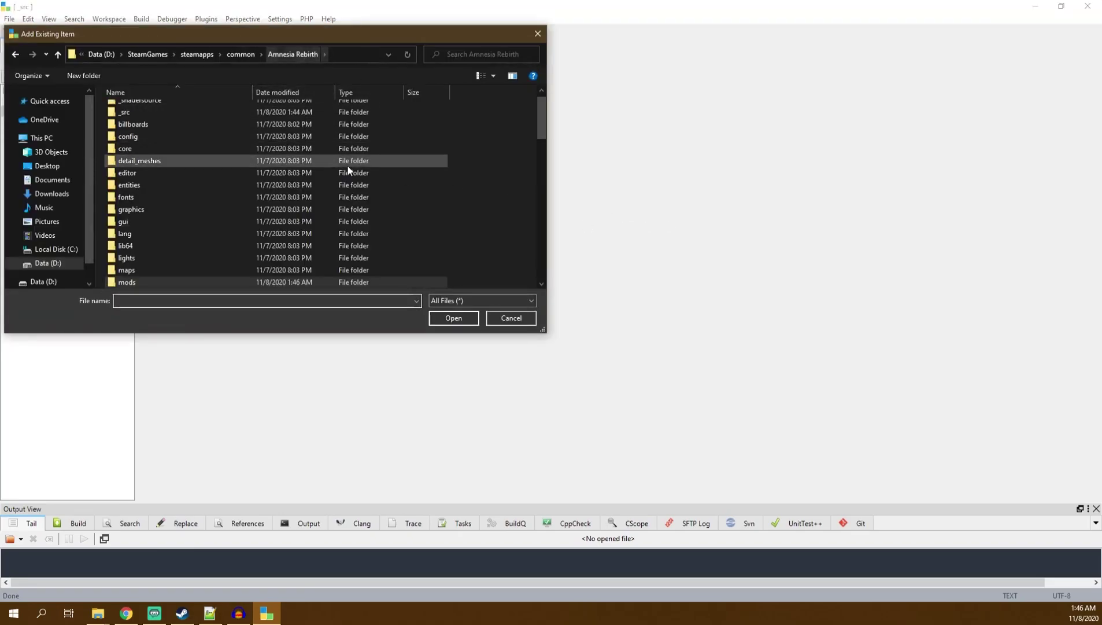
scroll(349, 169, "down", 2)
scroll(348, 172, "down", 12)
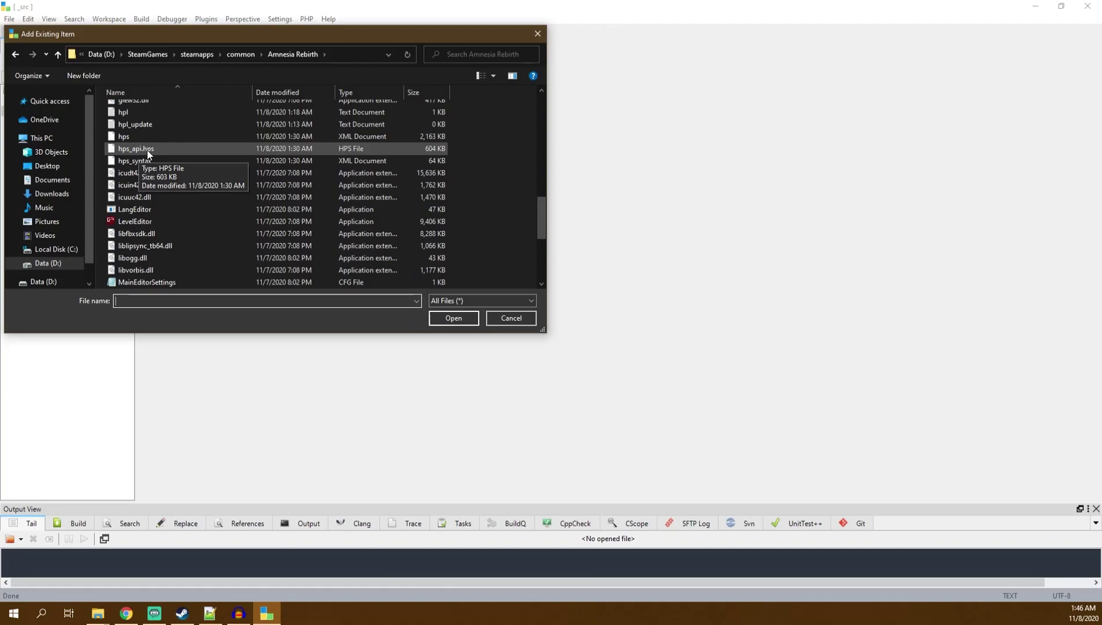
left_click(147, 151)
left_click(456, 318)
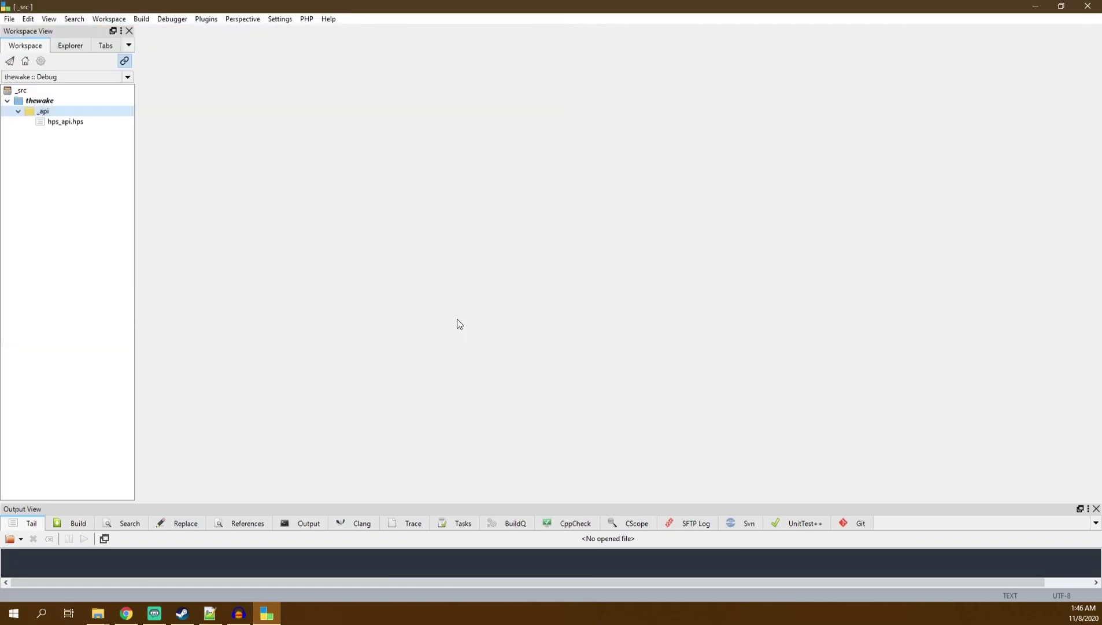
Collapse the _api folder in the workspace tree and select the thewake project.
left_click(76, 121)
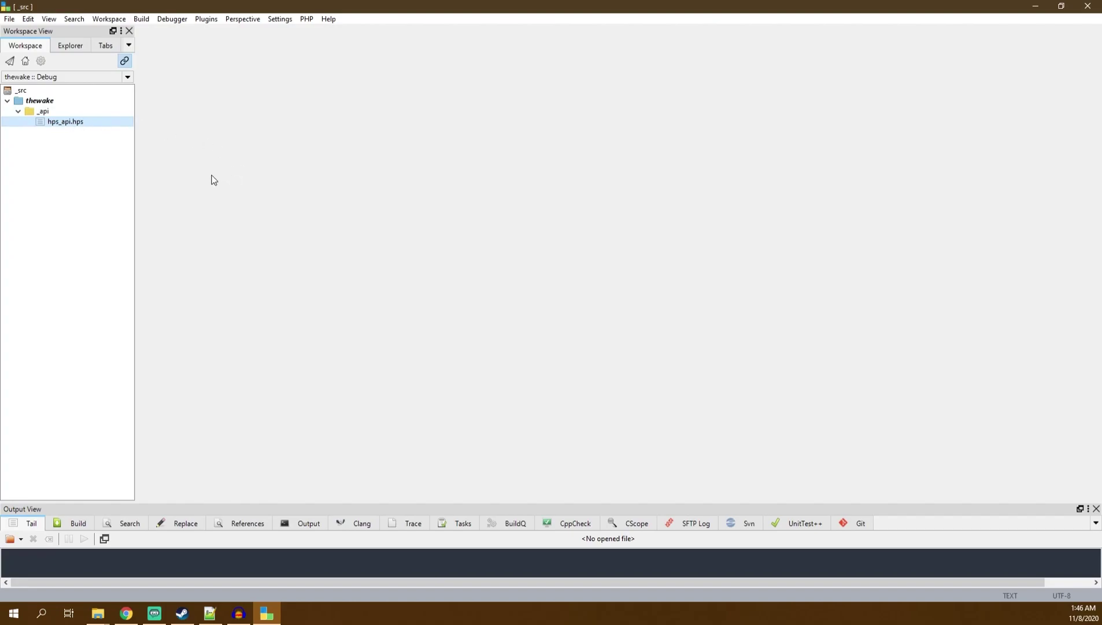
left_click(18, 112)
left_click(18, 113)
left_click(19, 113)
key("Left")
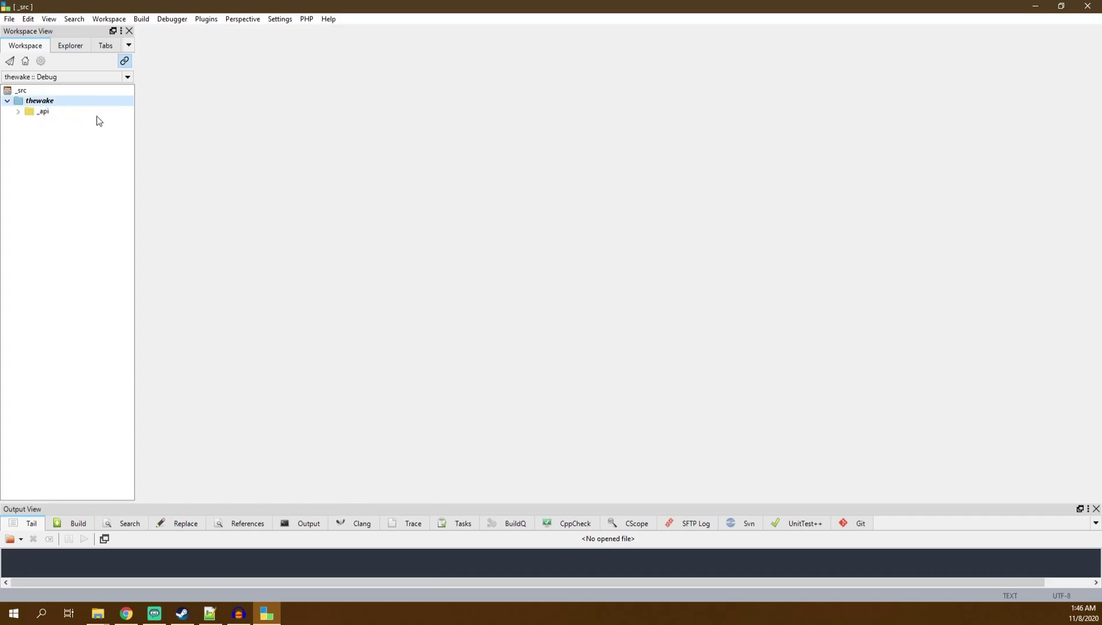
Start importing files from a directory into the thewake project, using the Amnesia Rebirth folder as the source.
right_click(46, 102)
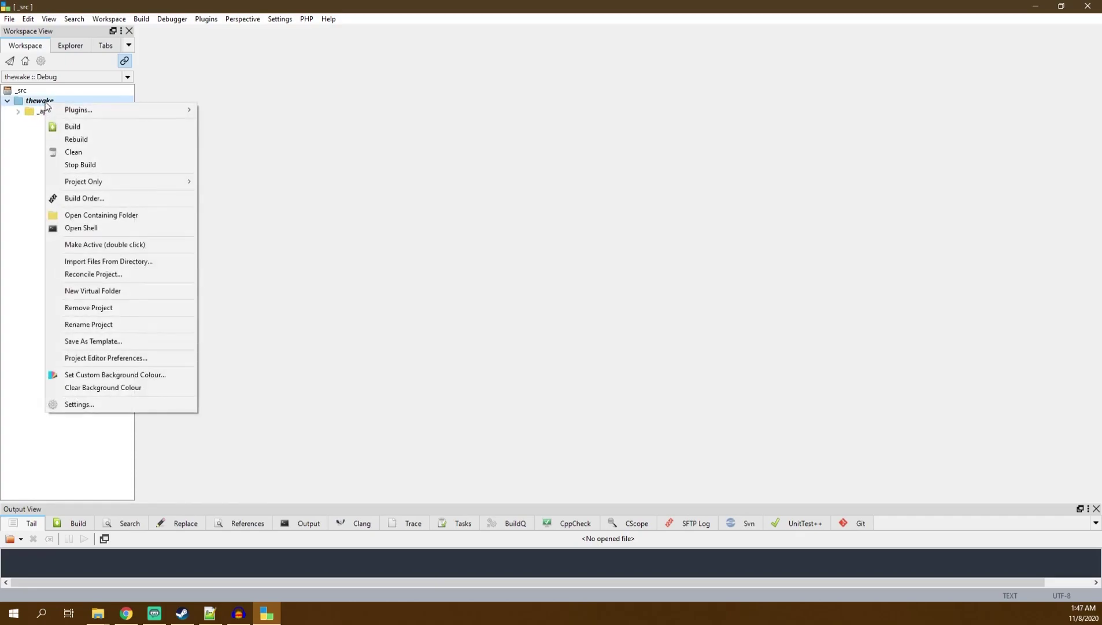
left_click(92, 261)
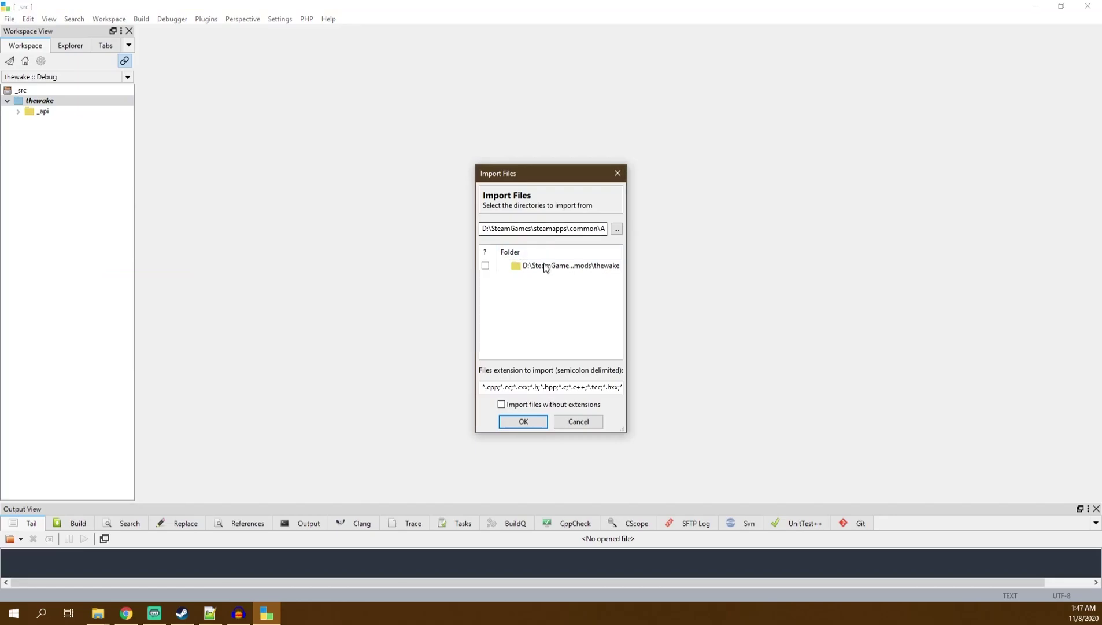
left_click(617, 230)
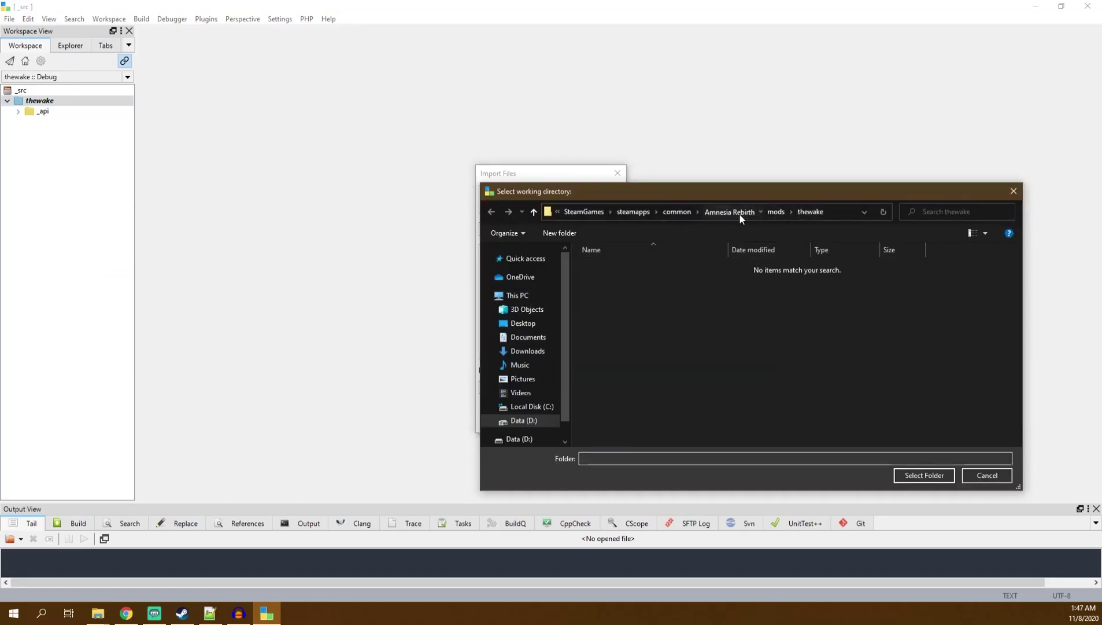
left_click(740, 214)
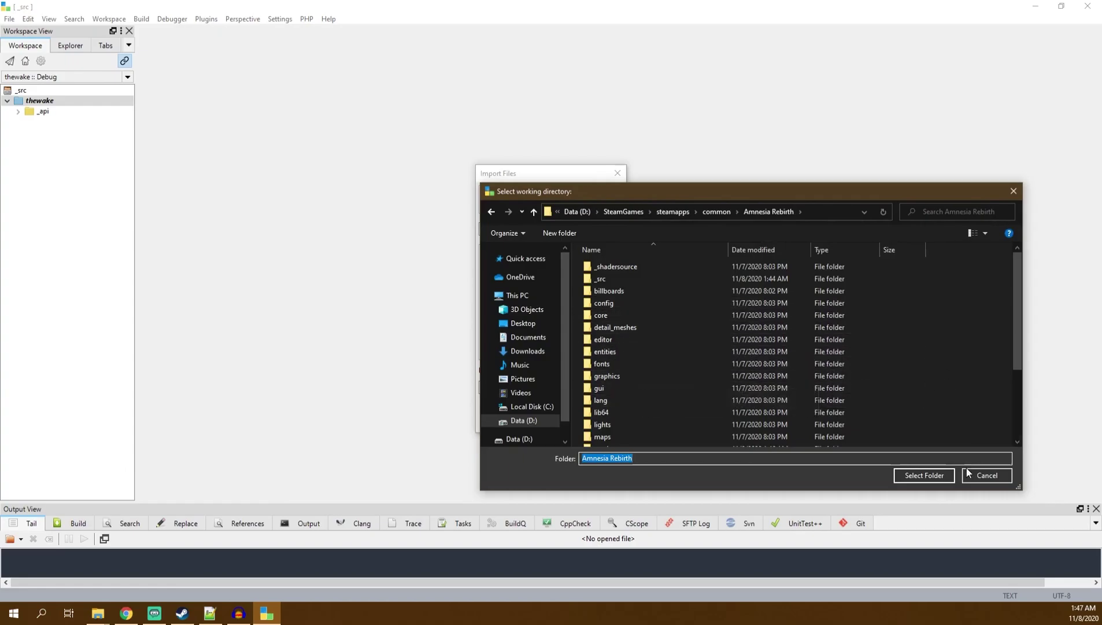
left_click(924, 476)
Include the maps and script folders in the directory import.
scroll(550, 301, "down", 3)
scroll(552, 307, "up", 5)
scroll(553, 313, "down", 2)
scroll(552, 307, "down", 2)
scroll(553, 304, "up", 4)
scroll(557, 296, "down", 2)
scroll(561, 295, "down", 2)
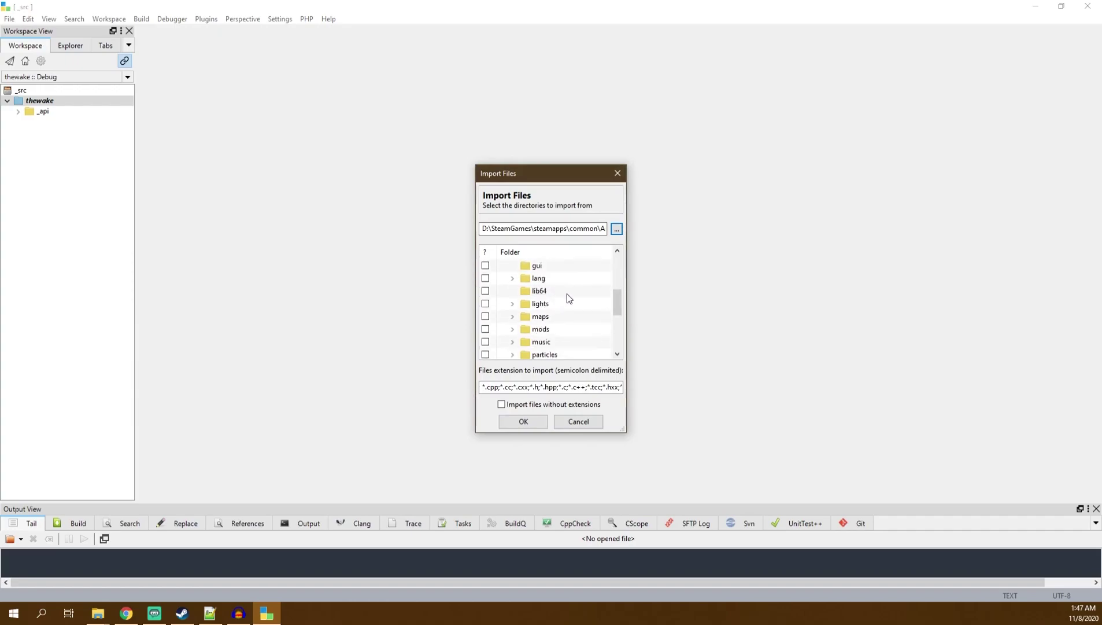
left_click(485, 278)
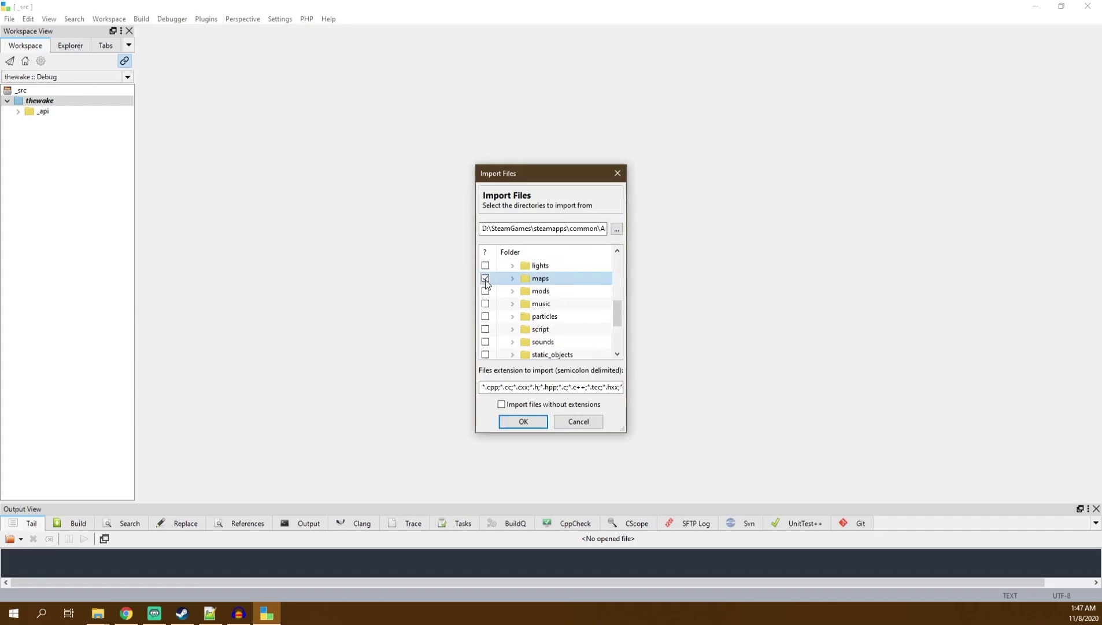
scroll(497, 338, "down", 1)
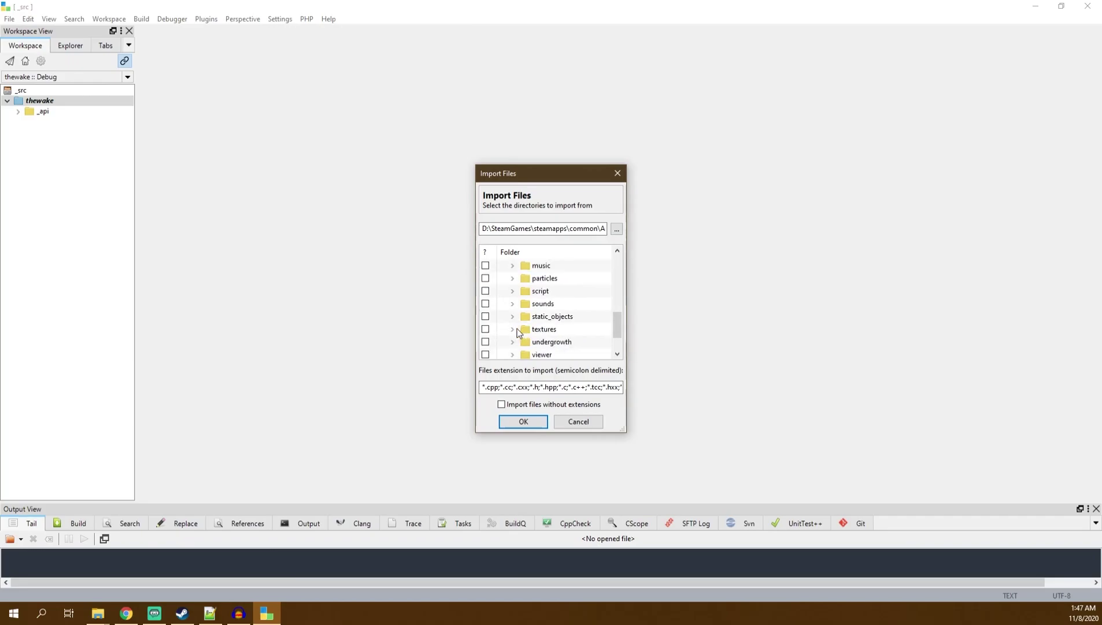
left_click(485, 290)
scroll(545, 310, "up", 3)
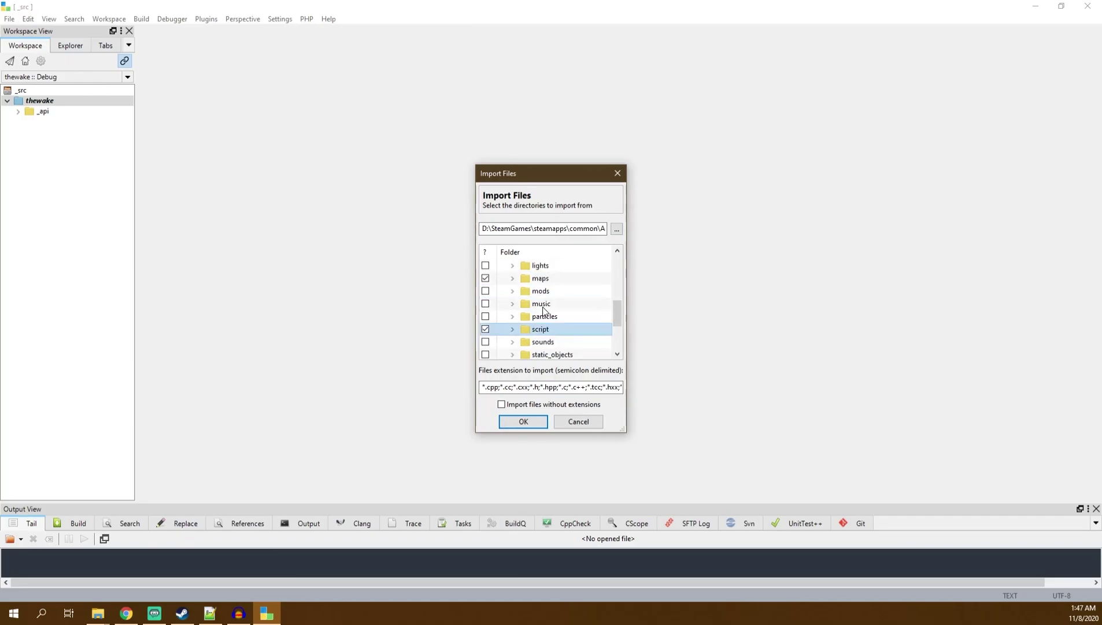
scroll(543, 314, "down", 1)
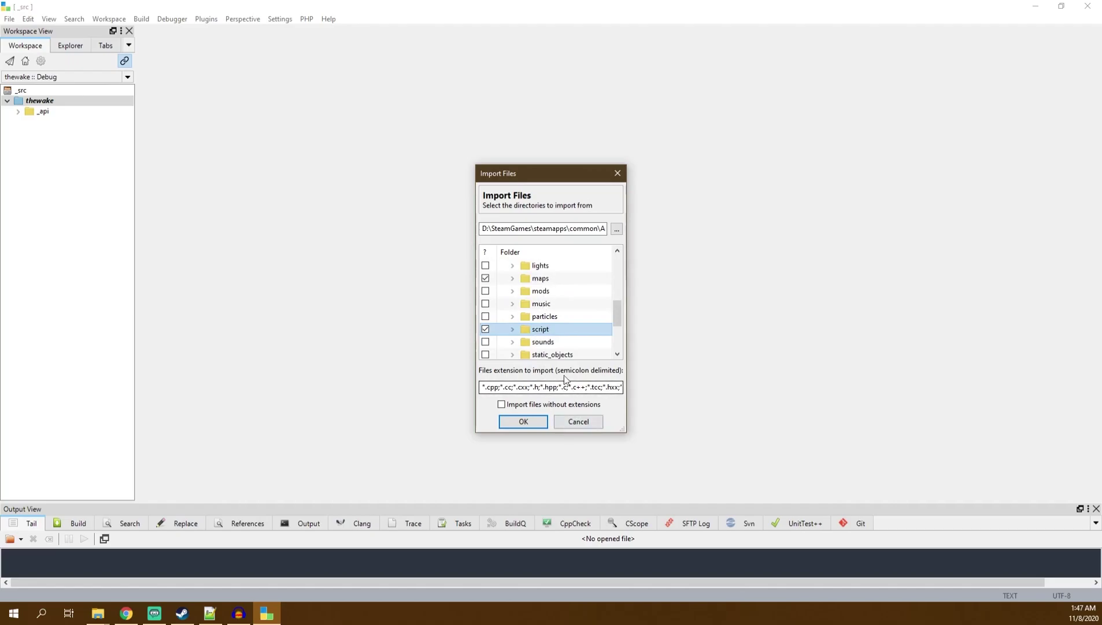
Check that the import extensions include *.hps, *.lang, *.cfg and *.hpc, and run the import.
left_click_drag(568, 385, 640, 389)
left_click(613, 389)
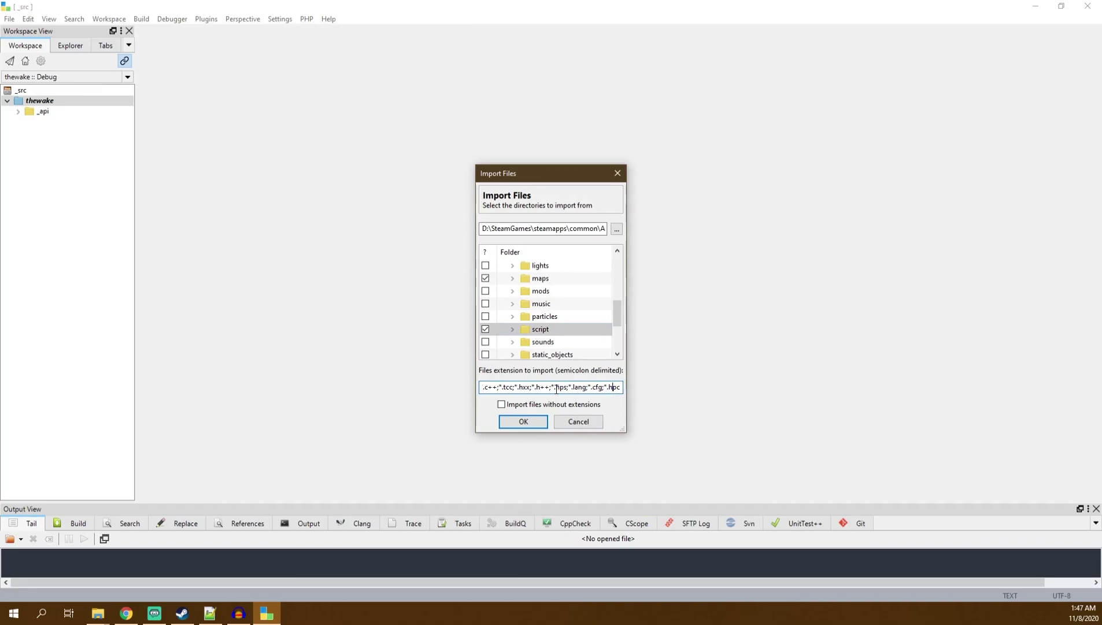
left_click_drag(551, 388, 628, 386)
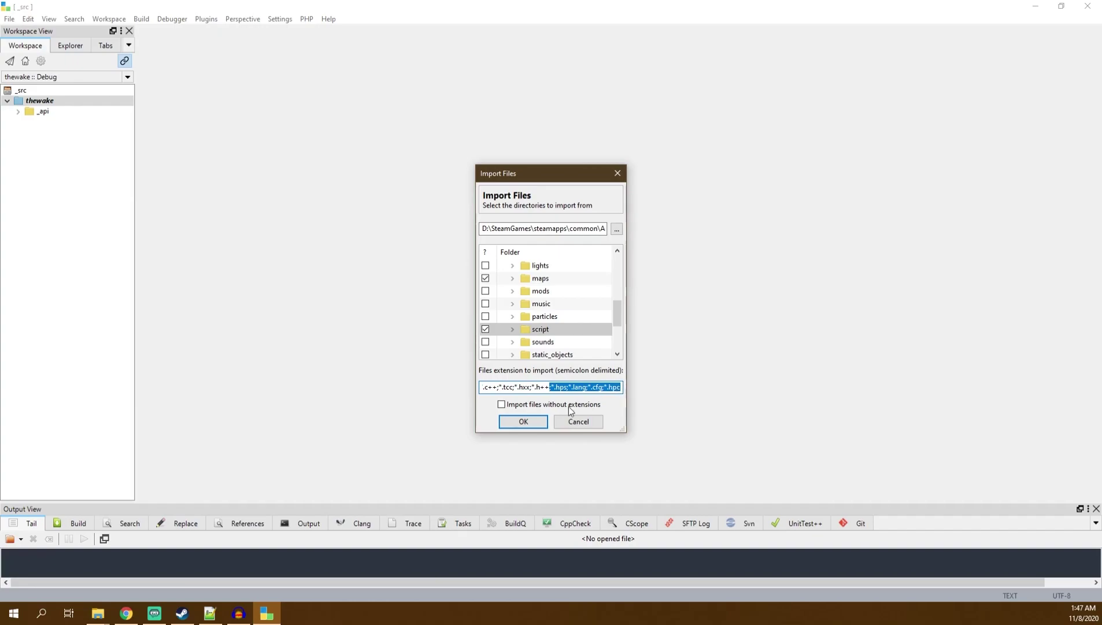
left_click(617, 388)
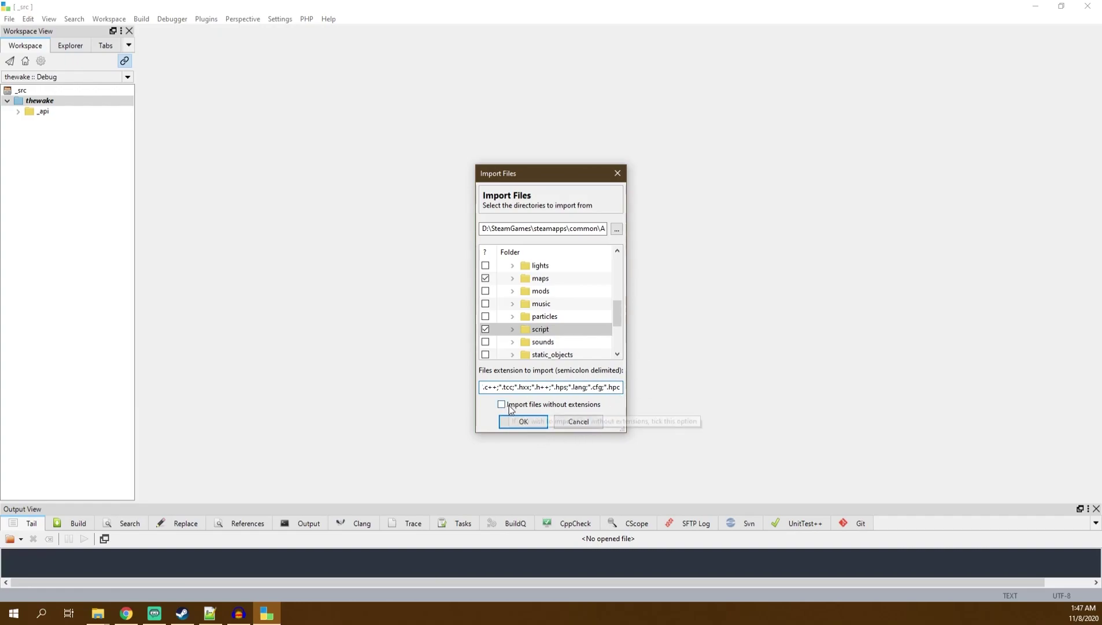
left_click(520, 423)
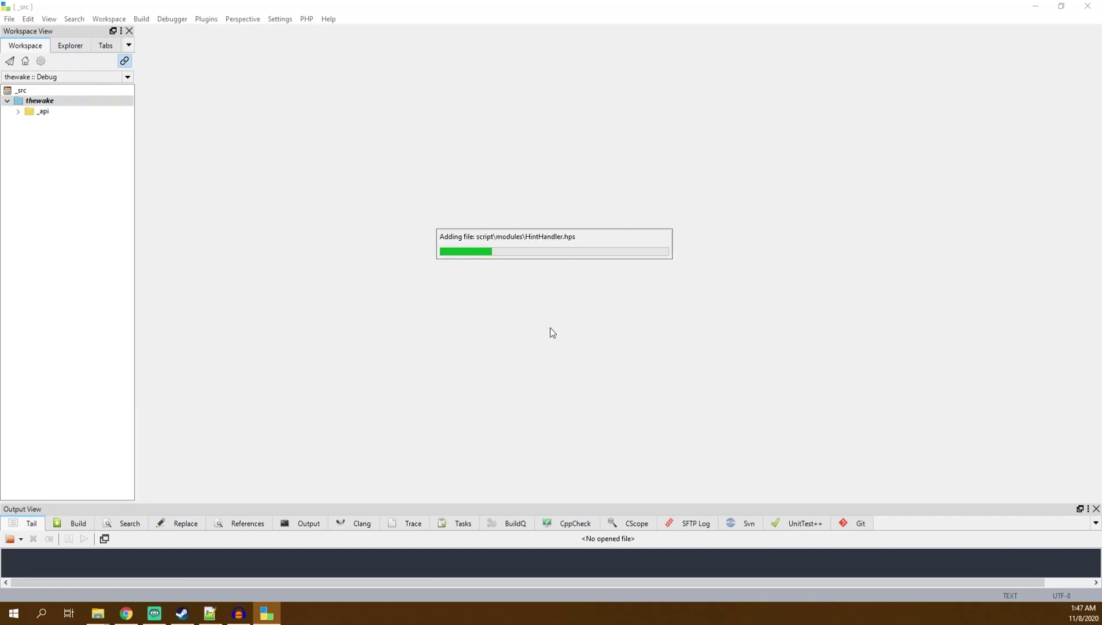
Examine the contents of the imported maps and script folders in the thewake project tree.
left_click(8, 101)
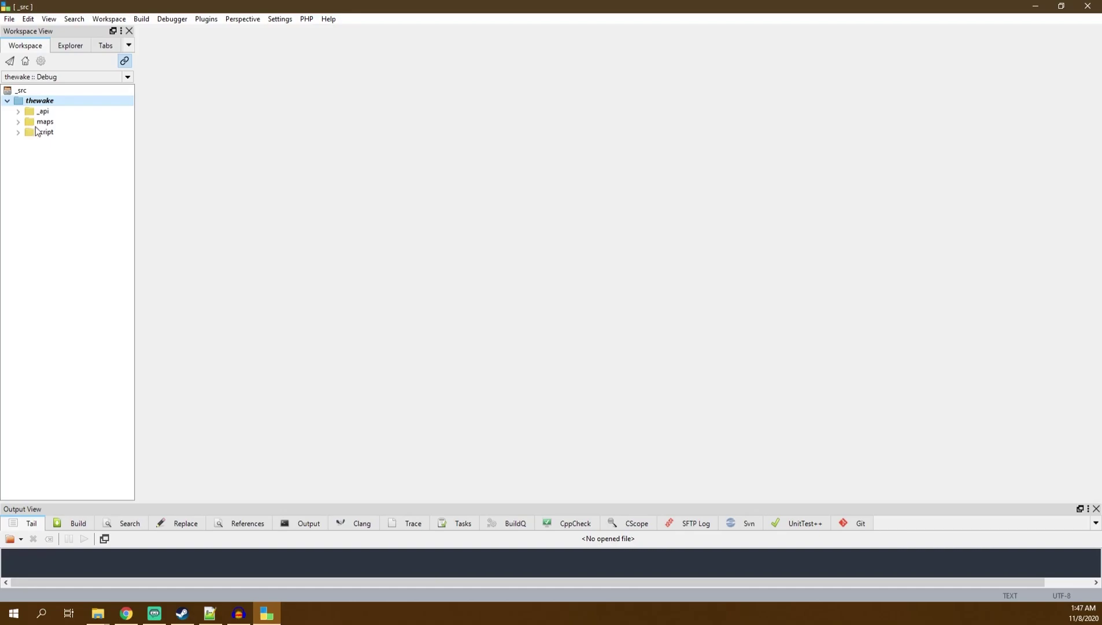
left_click(19, 122)
left_click(19, 122)
left_click(18, 134)
left_click(18, 133)
left_click(18, 133)
left_click(18, 133)
left_click(18, 121)
left_click(53, 124)
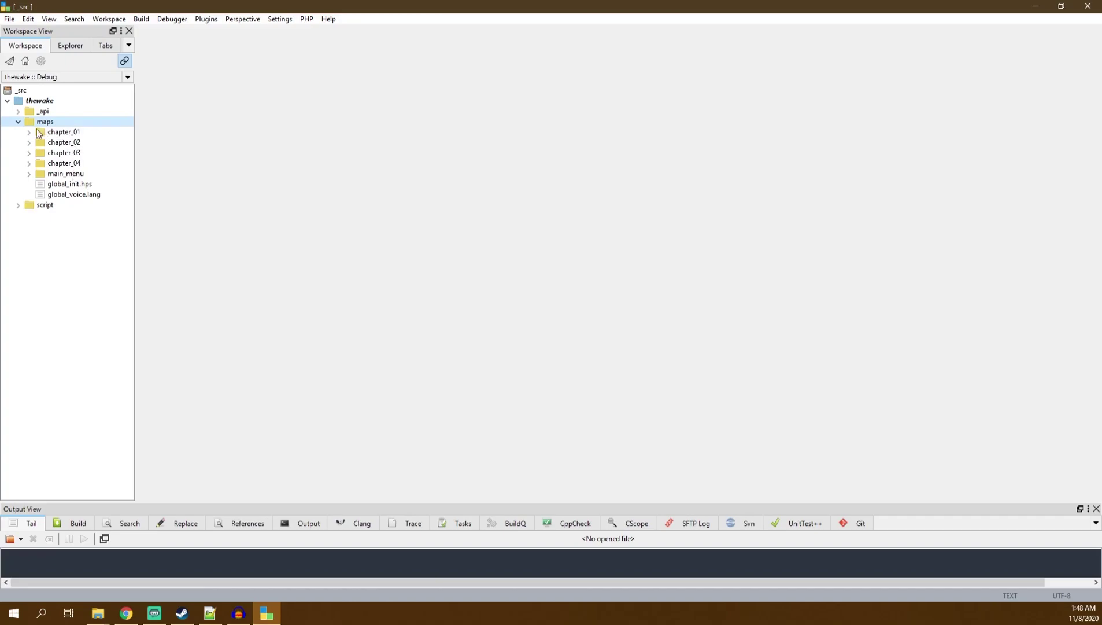
left_click(18, 122)
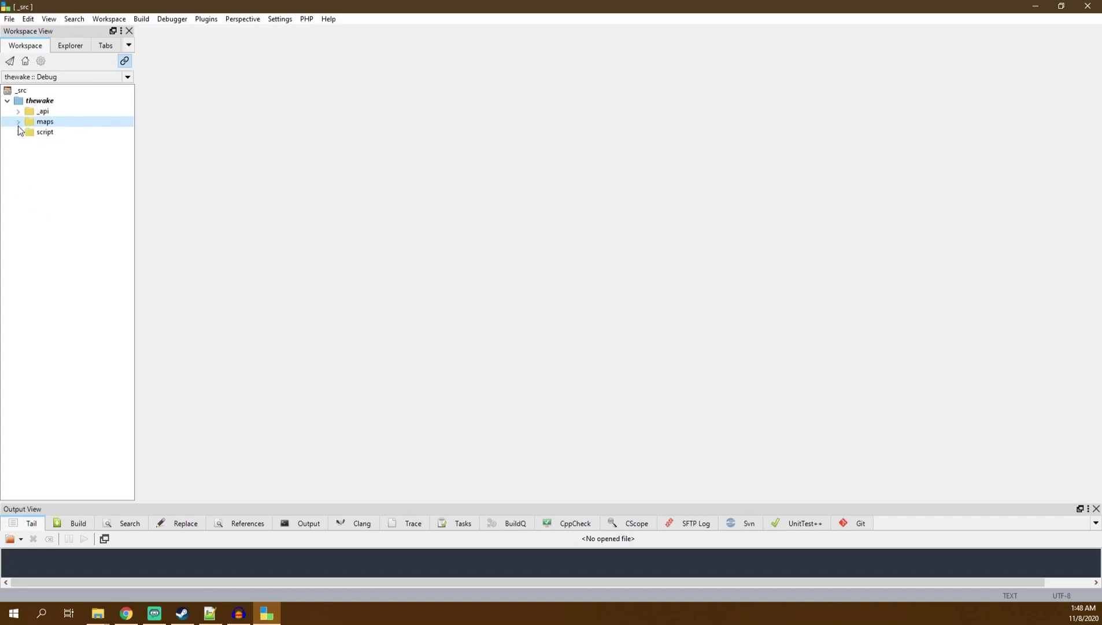
Rename the maps virtual folder to original_maps and check the files inside it.
right_click(51, 122)
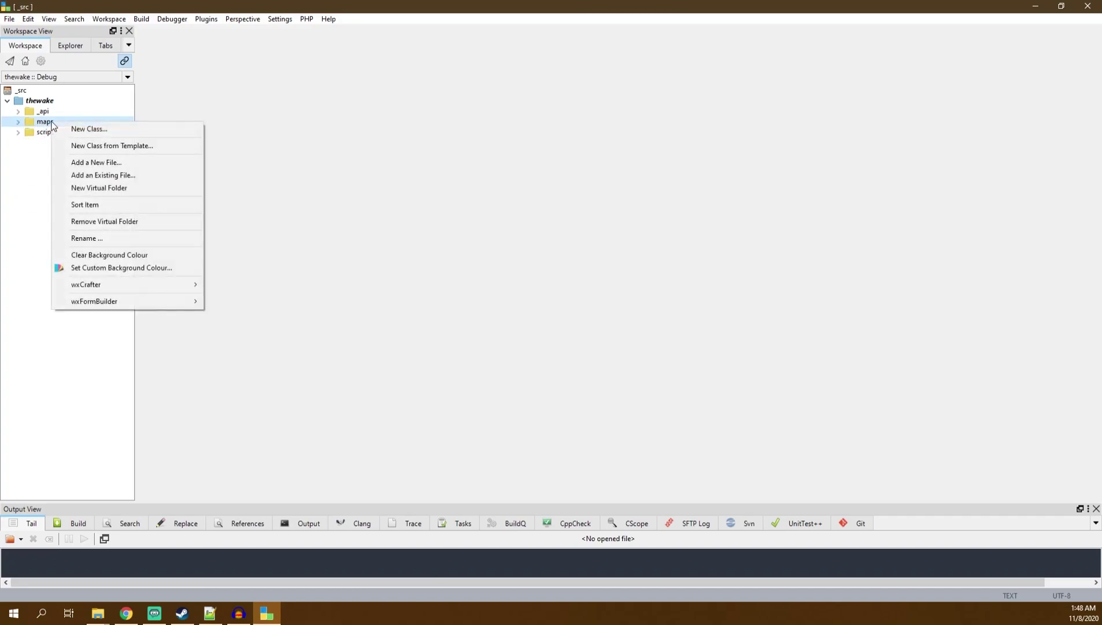
left_click(84, 237)
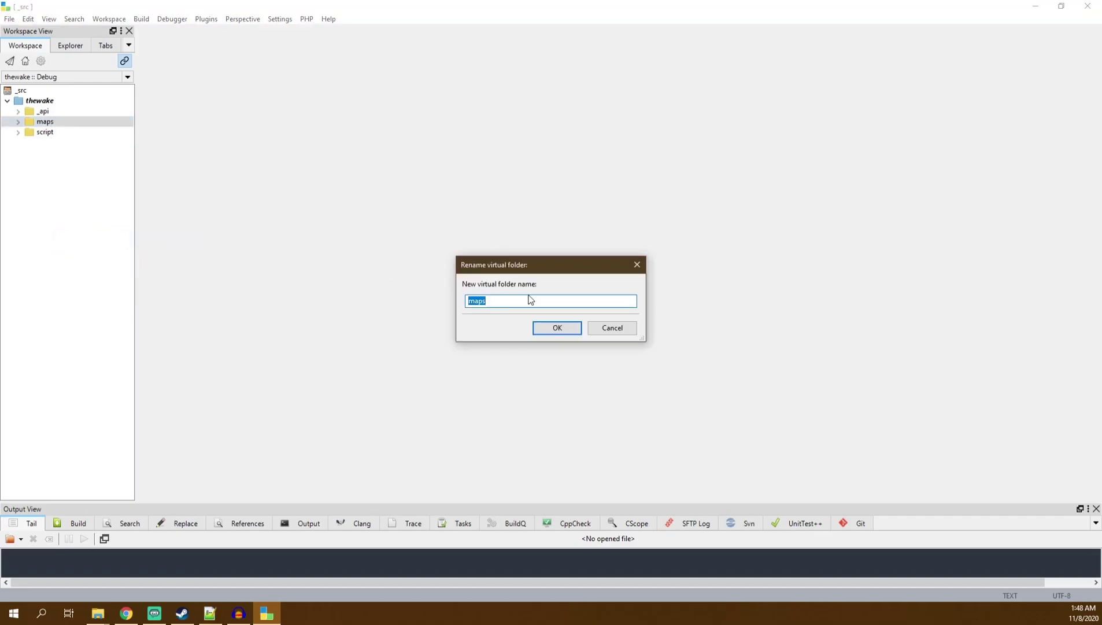
key("Home")
type("oringinal")
key("BackSpace")
key("BackSpace")
key("BackSpace")
key("BackSpace")
key("BackSpace")
key("BackSpace")
key("BackSpace")
key("BackSpace")
type("original_")
left_click(572, 302)
left_click_drag(544, 299, 429, 300)
left_click(544, 301)
left_click_drag(532, 301, 447, 311)
left_click(575, 301)
left_click(558, 328)
left_click(18, 122)
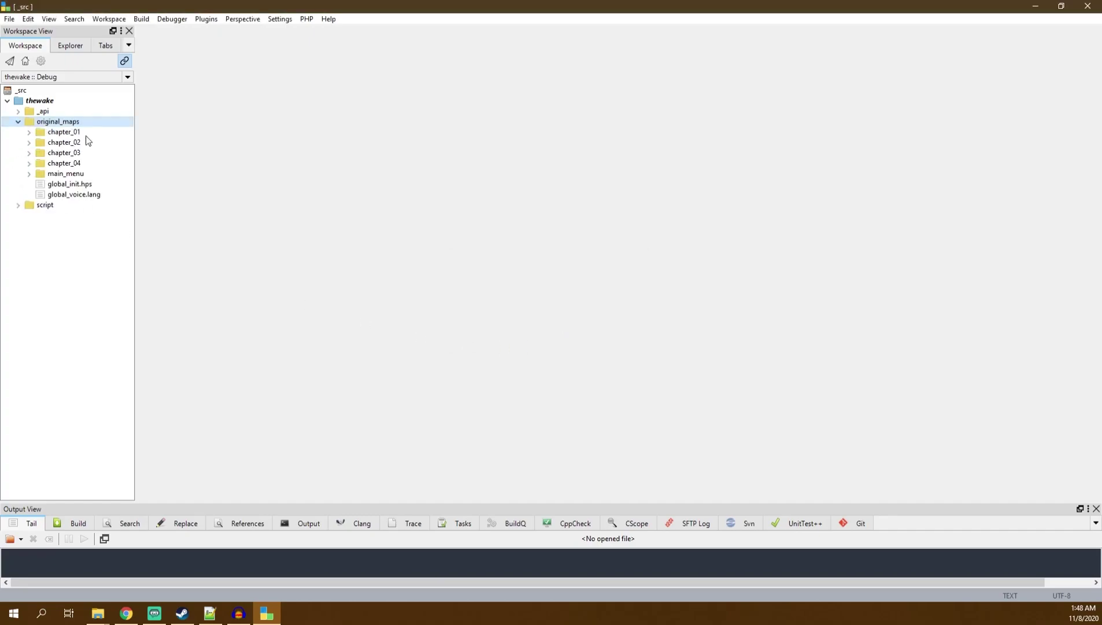
left_click(18, 122)
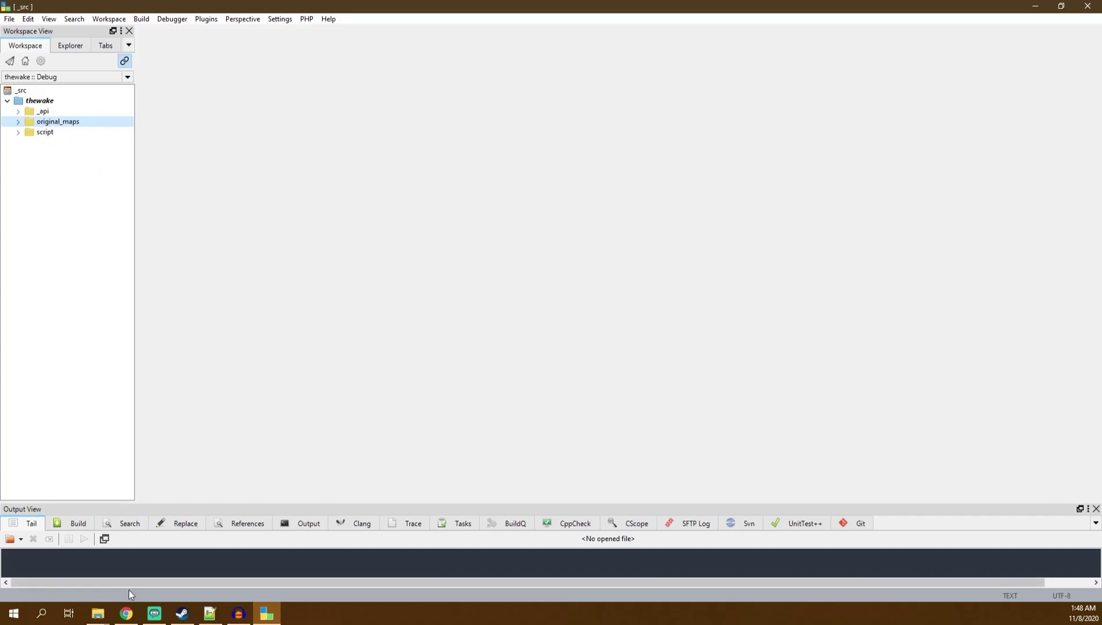
Switch to the Amnesia Rebirth File Explorer window and open the thewake folder inside mods.
mouse_move(98, 612)
mouse_move(124, 586)
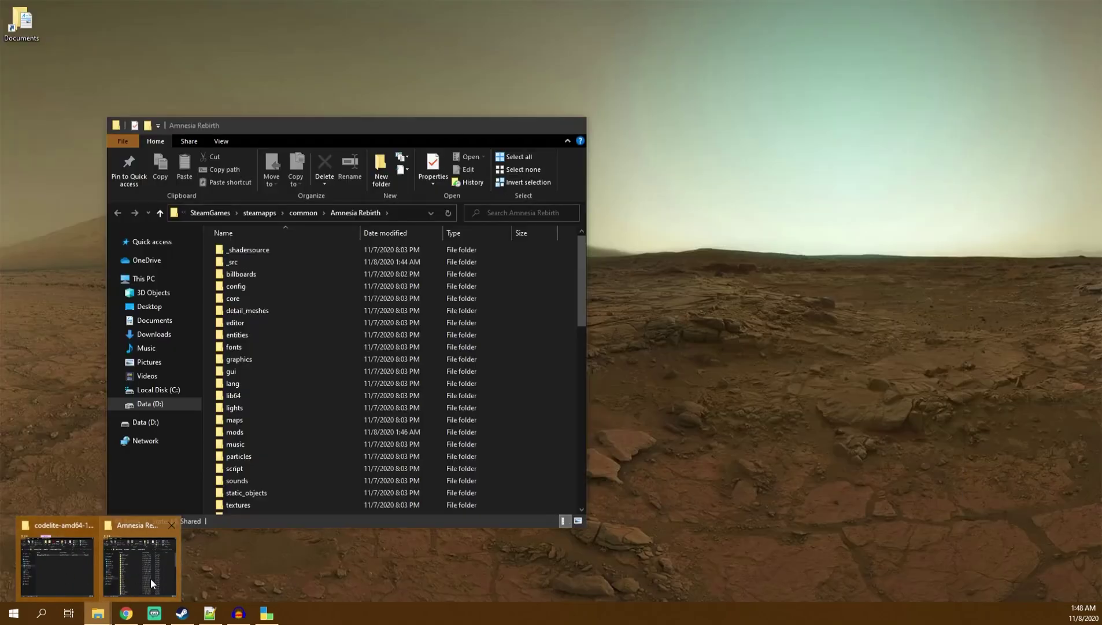
left_click(151, 578)
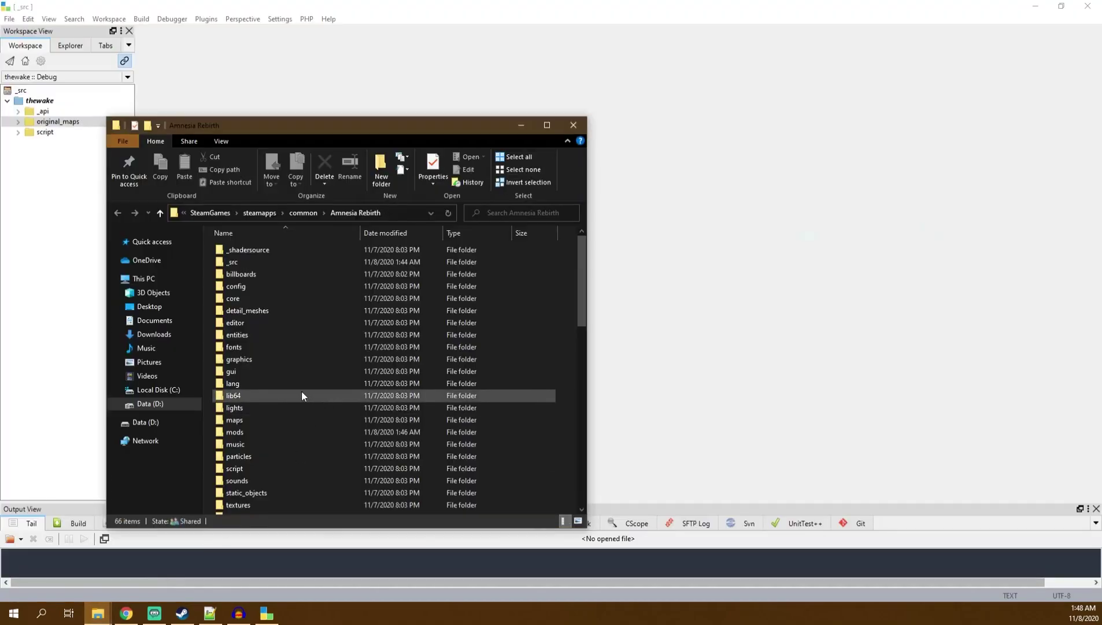
double_click(240, 432)
left_click_drag(349, 134, 616, 124)
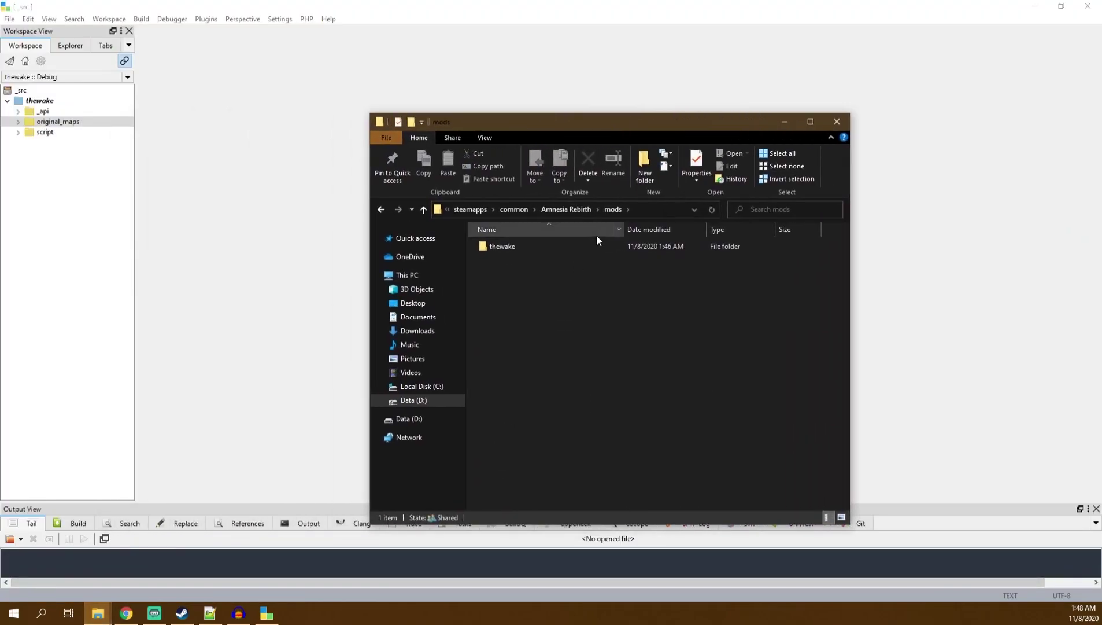
double_click(515, 249)
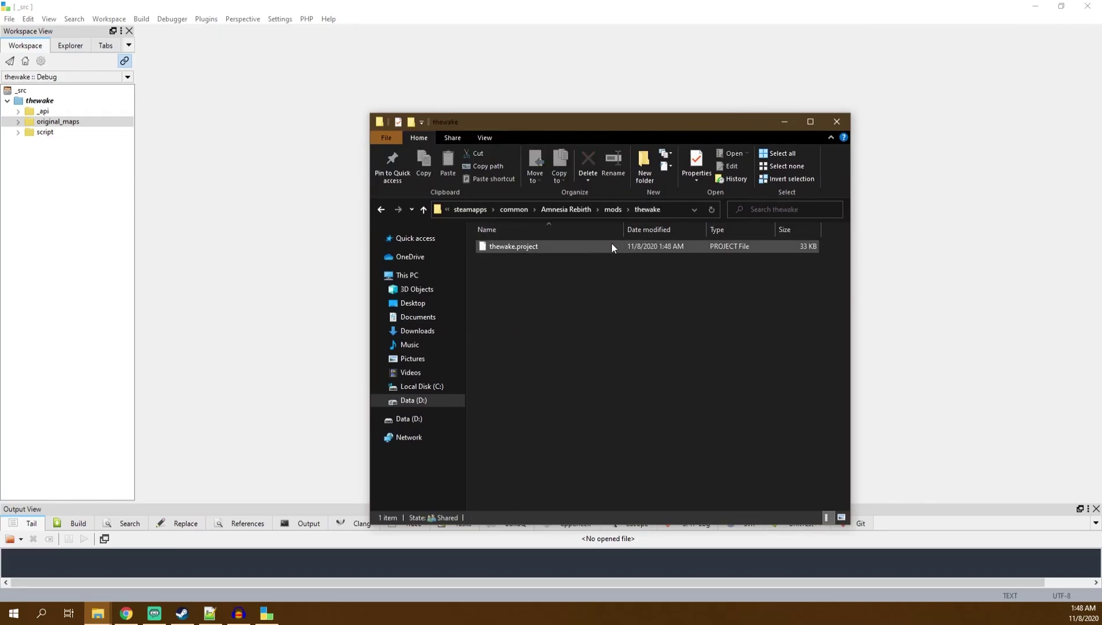
left_click_drag(698, 383, 510, 237)
left_click(528, 271)
left_click_drag(554, 286, 518, 248)
left_click(528, 266)
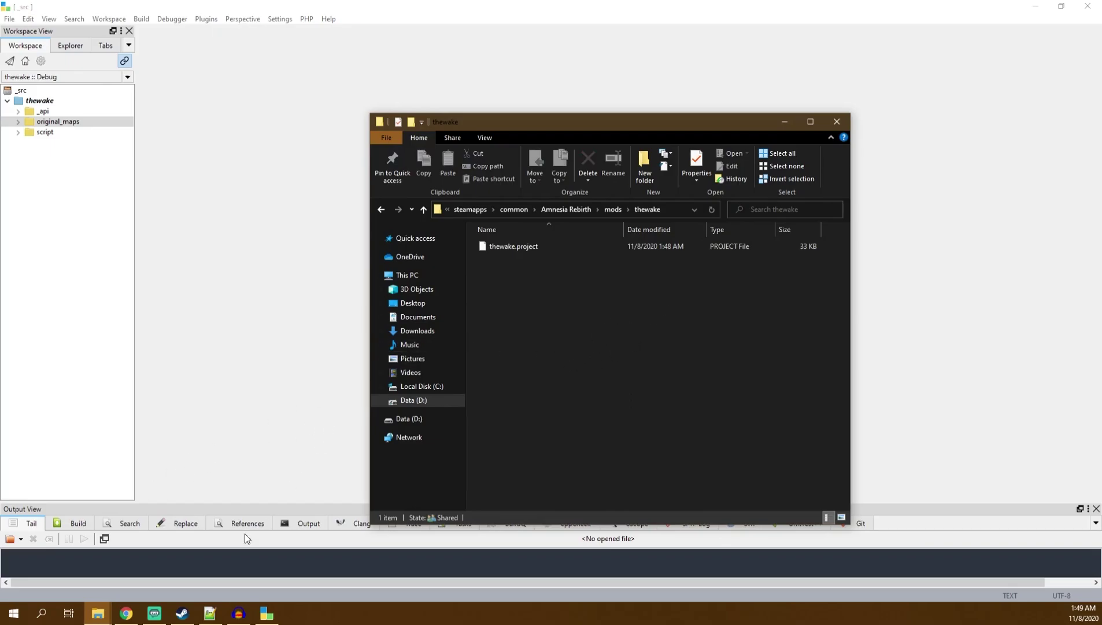
Show the Amnesia RE Tools folder in the other File Explorer window and arrange it side by side with the thewake folder.
left_click(98, 612)
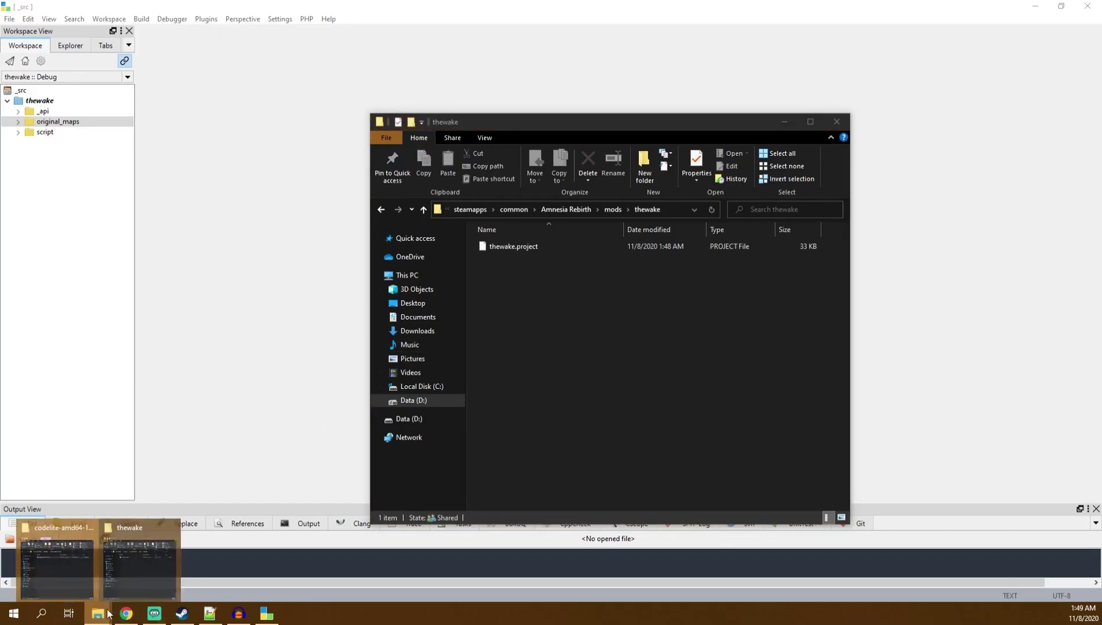
left_click(80, 563)
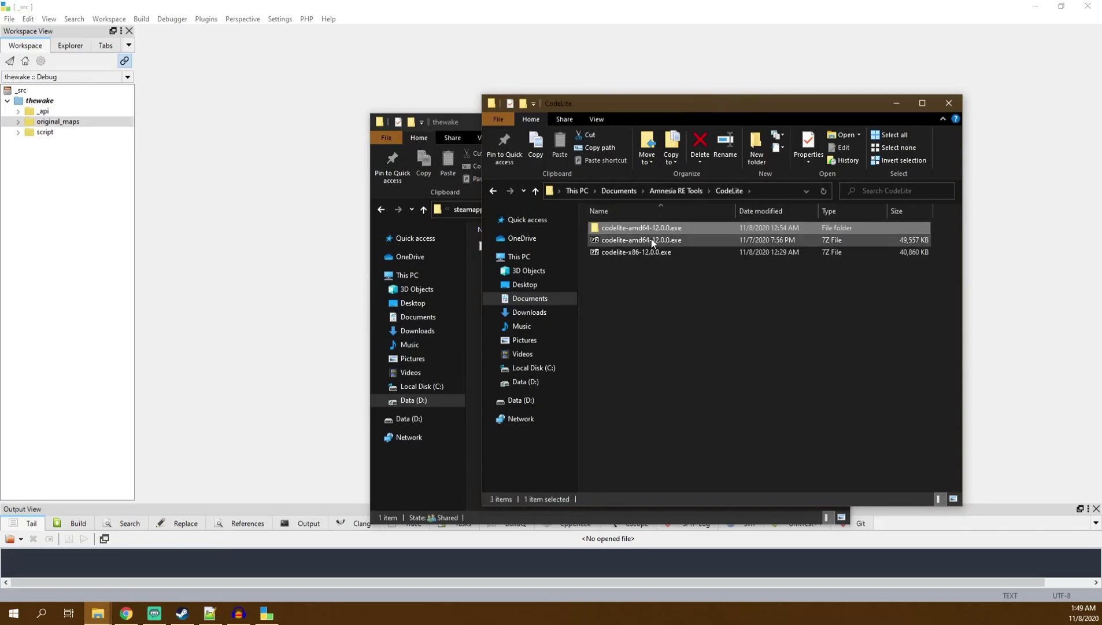
left_click(671, 191)
left_click(645, 253)
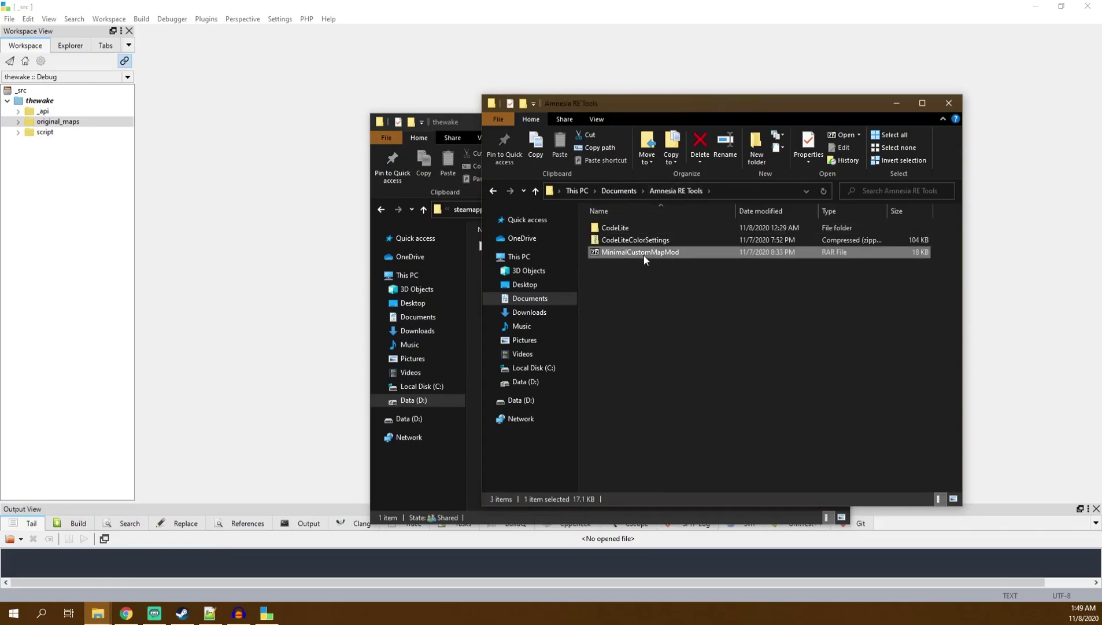
left_click_drag(719, 109, 375, 133)
left_click_drag(600, 122, 813, 76)
left_click(316, 271)
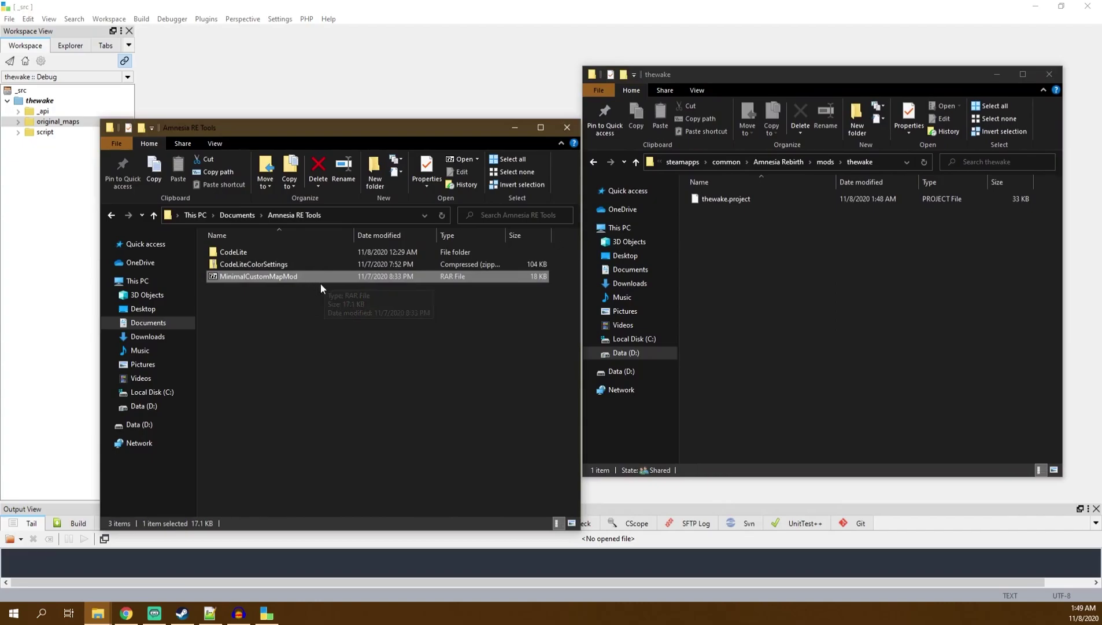
Open the MinimalCustomMapMod archive in 7-Zip and extract everything from its MinimalCustomMapMod folder into the thewake folder.
left_click(272, 278)
key("Escape")
double_click(279, 277)
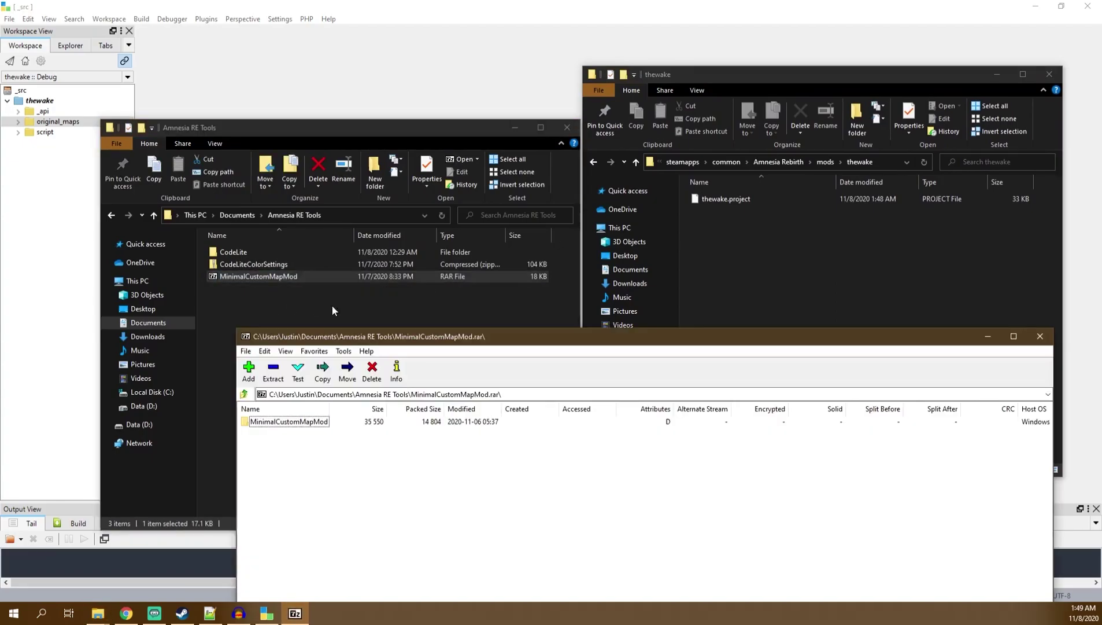
double_click(313, 424)
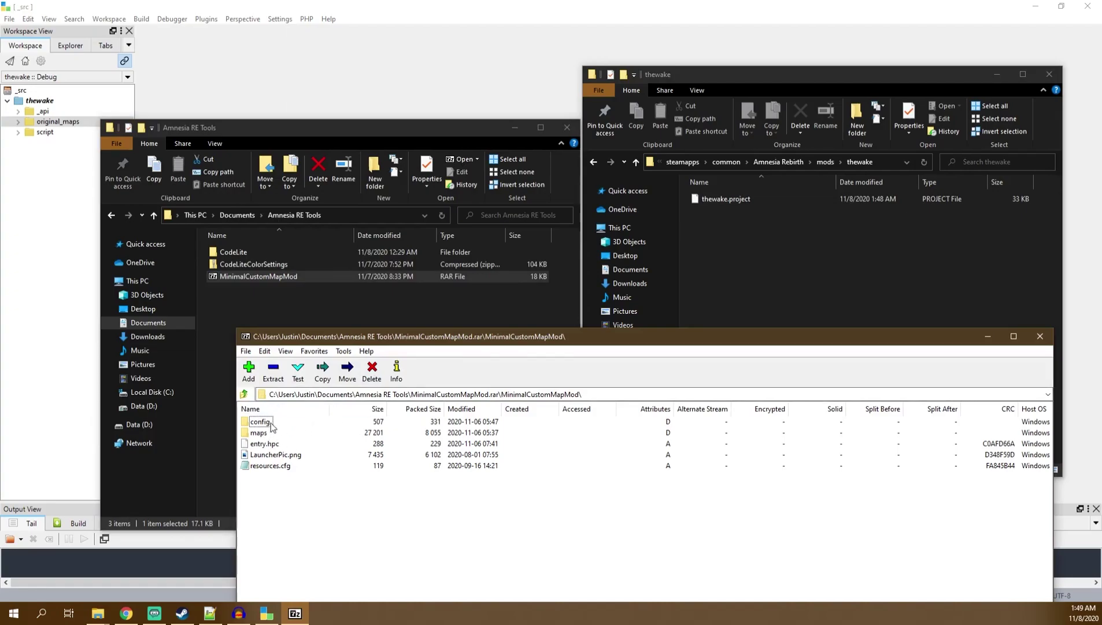
left_click_drag(306, 493, 837, 262)
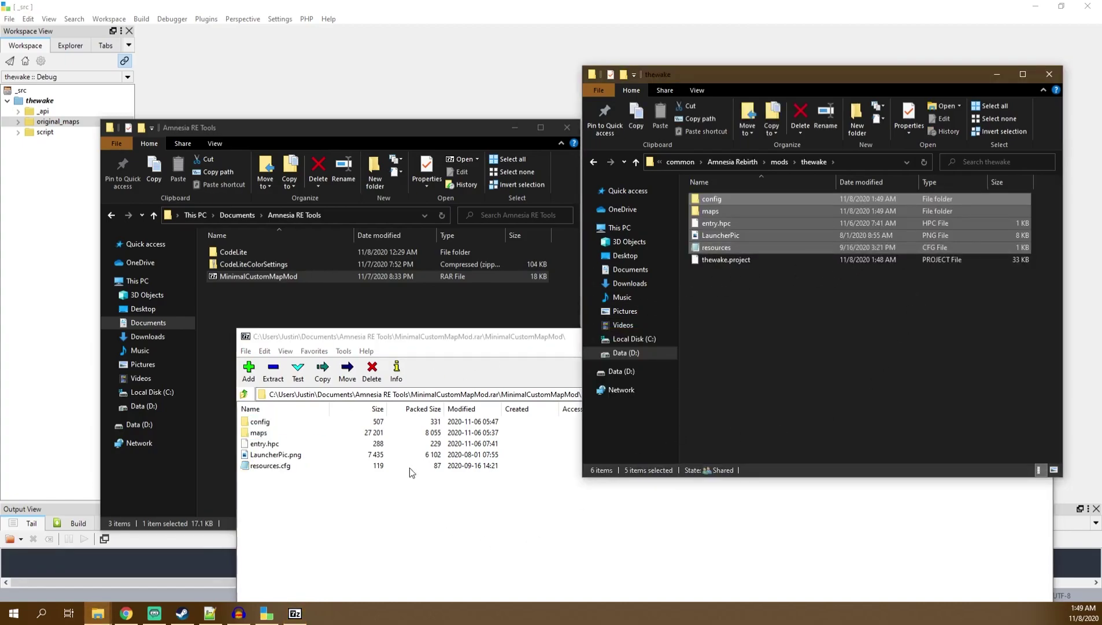
left_click(409, 478)
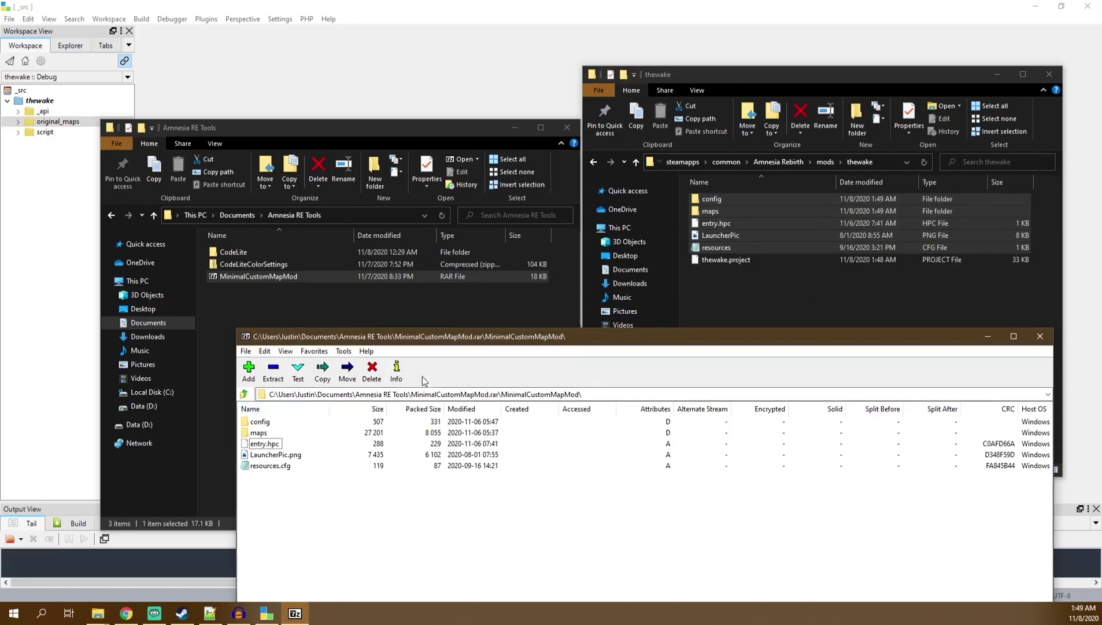
left_click(749, 230)
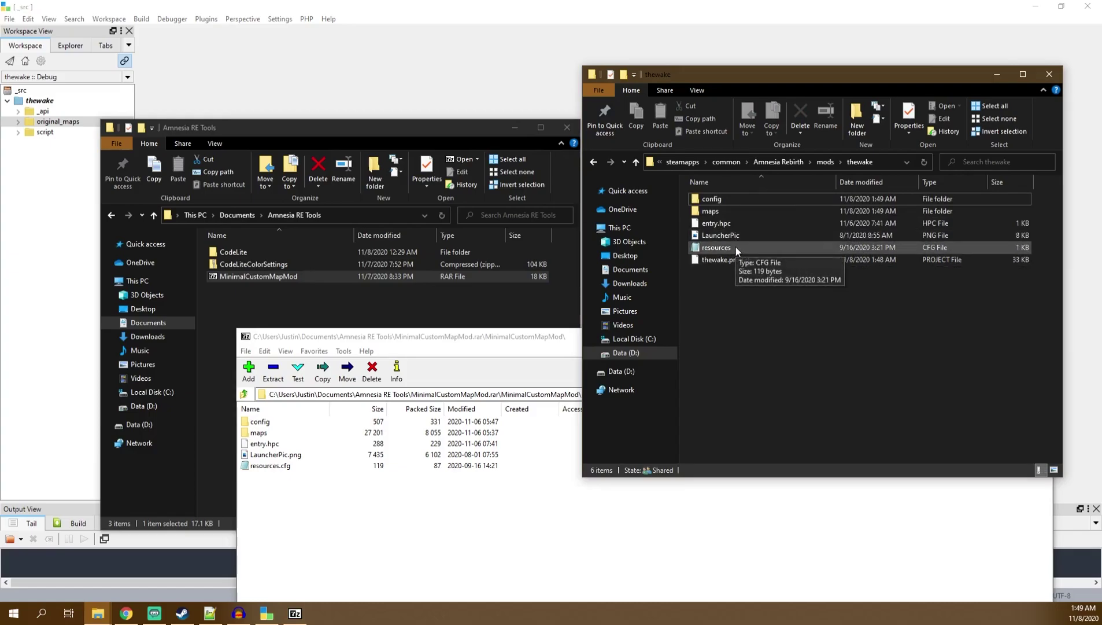
left_click(590, 564)
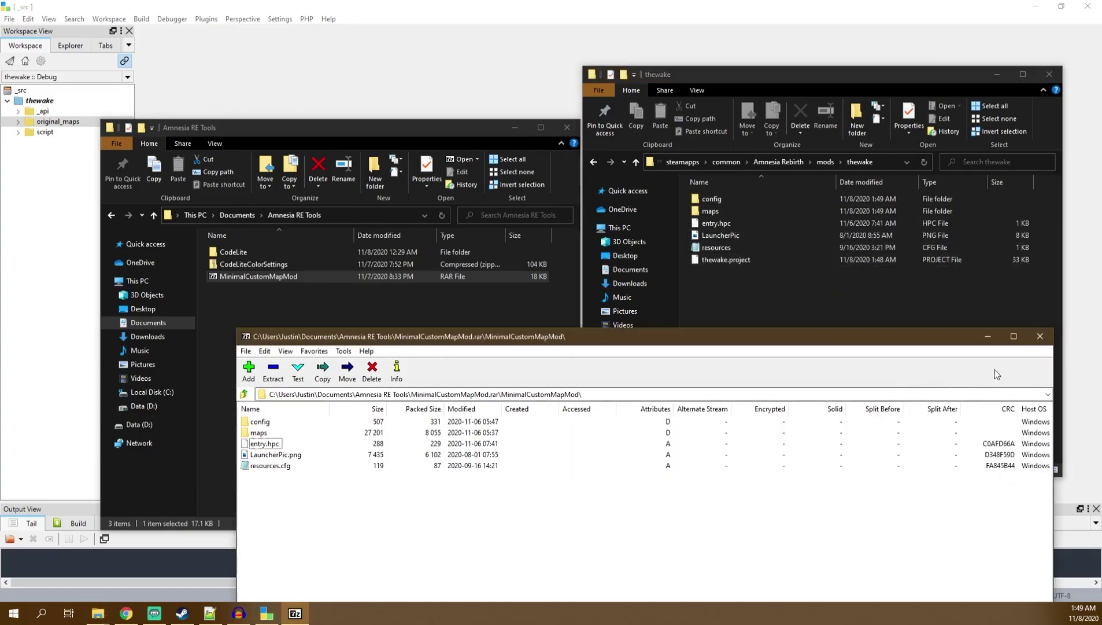
Close the 7-Zip archive window and minimize the Amnesia RE Tools folder window.
key("alt+F4")
left_click(367, 338)
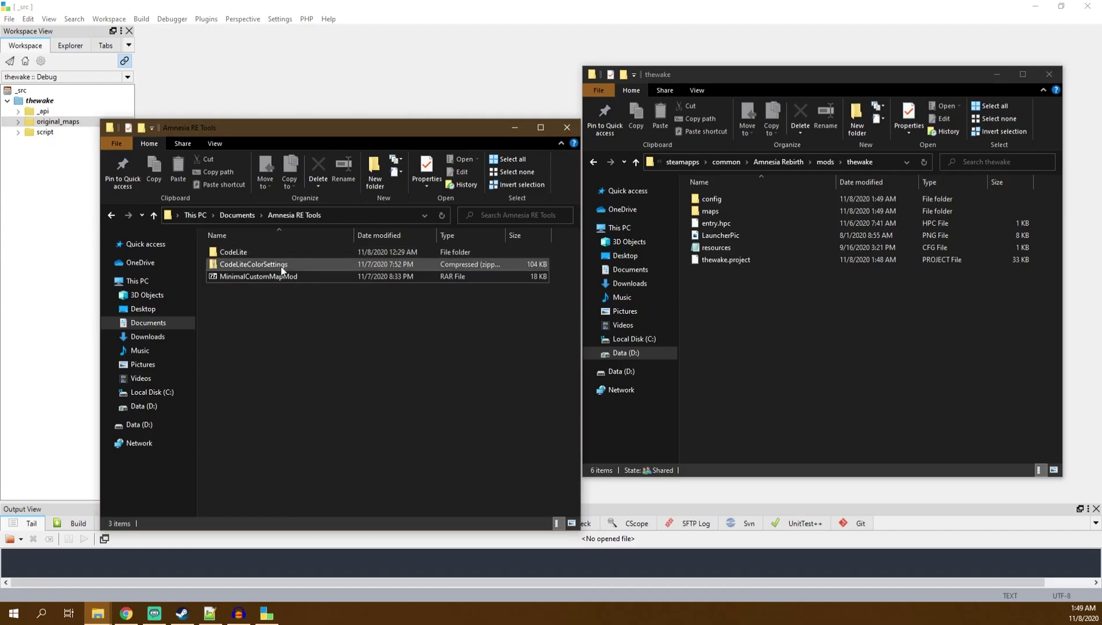
left_click(515, 128)
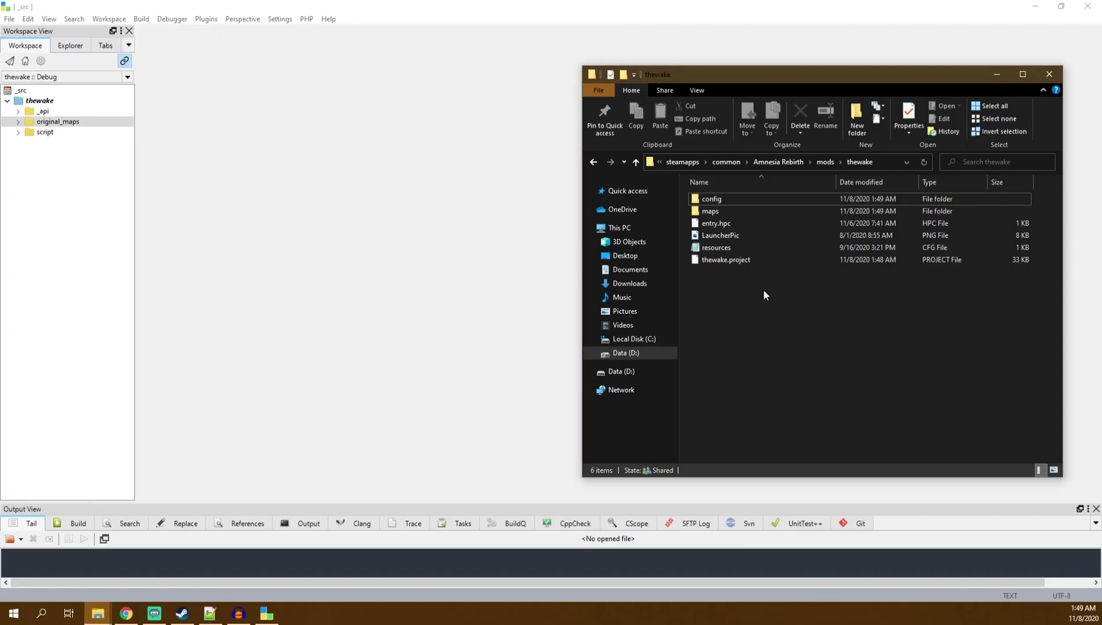
Launch LevelEditor from the Amnesia Rebirth game folder to view its empty map, and close the editor.
left_click(778, 162)
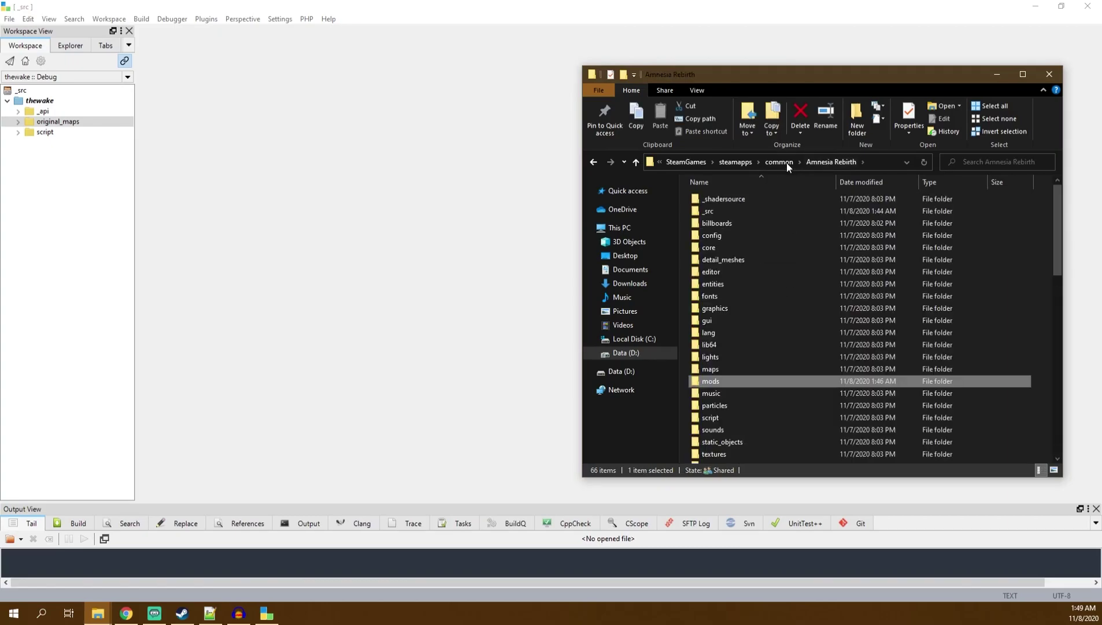
scroll(799, 267, "down", 5)
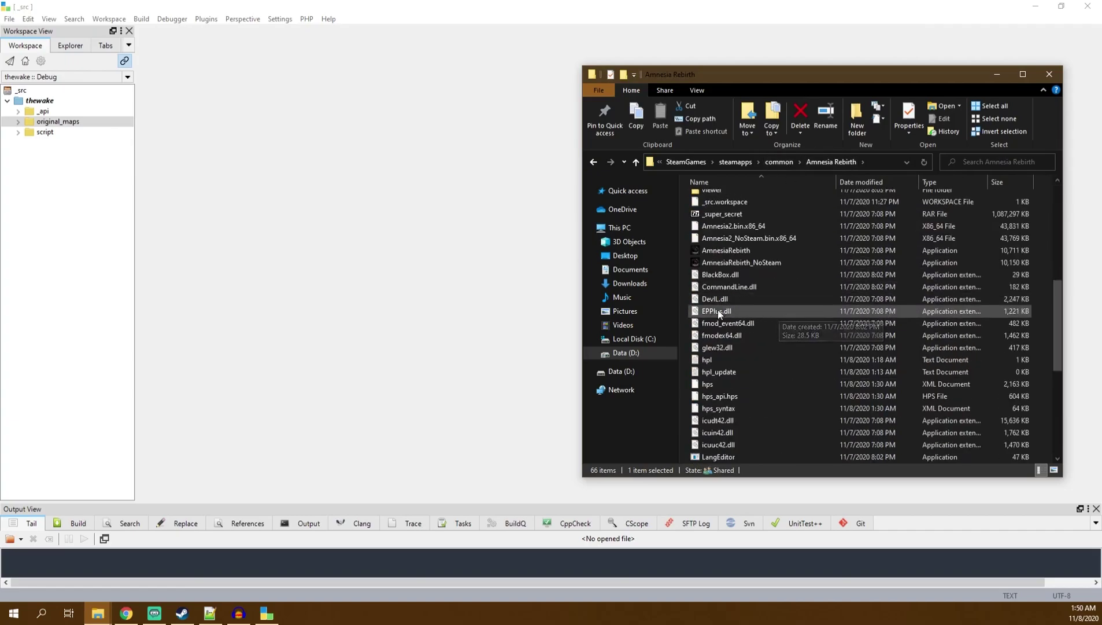
scroll(746, 322, "down", 5)
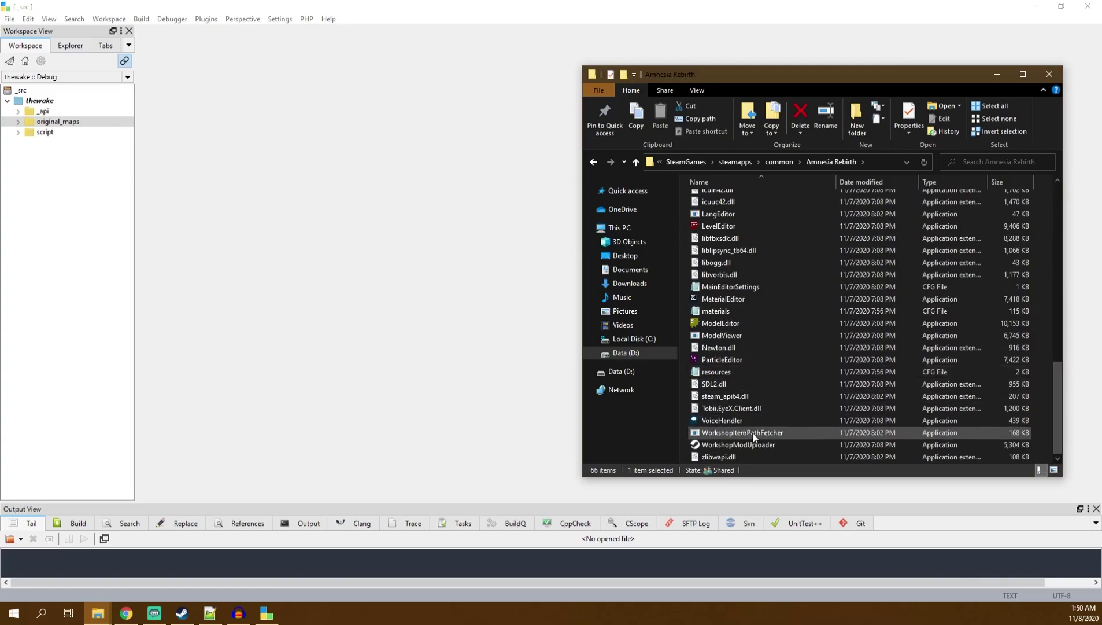
left_click(717, 229)
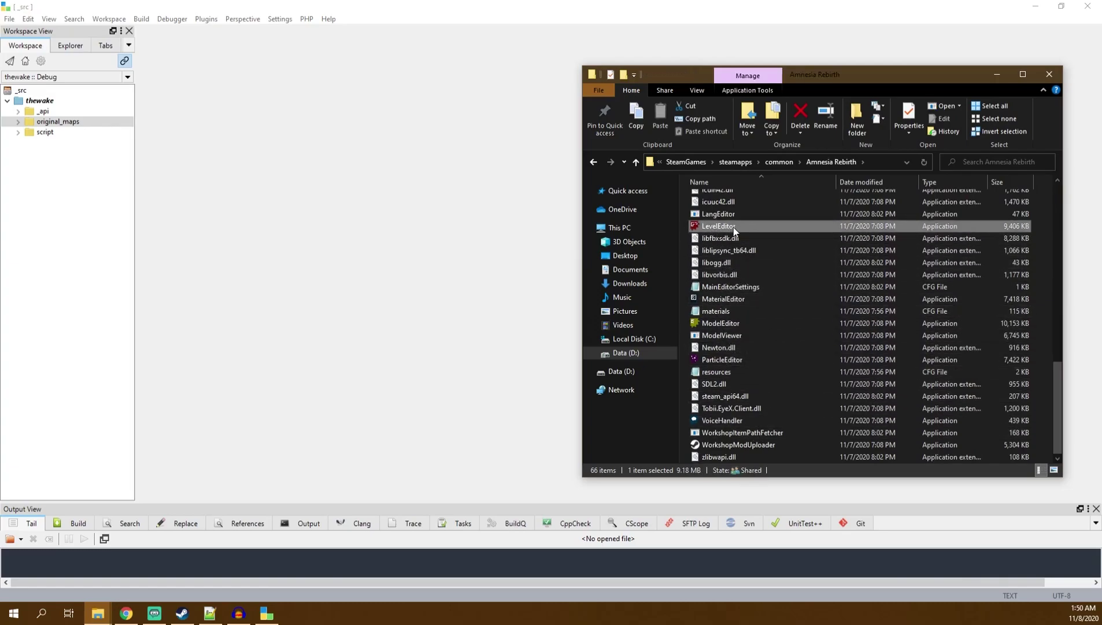
double_click(733, 228)
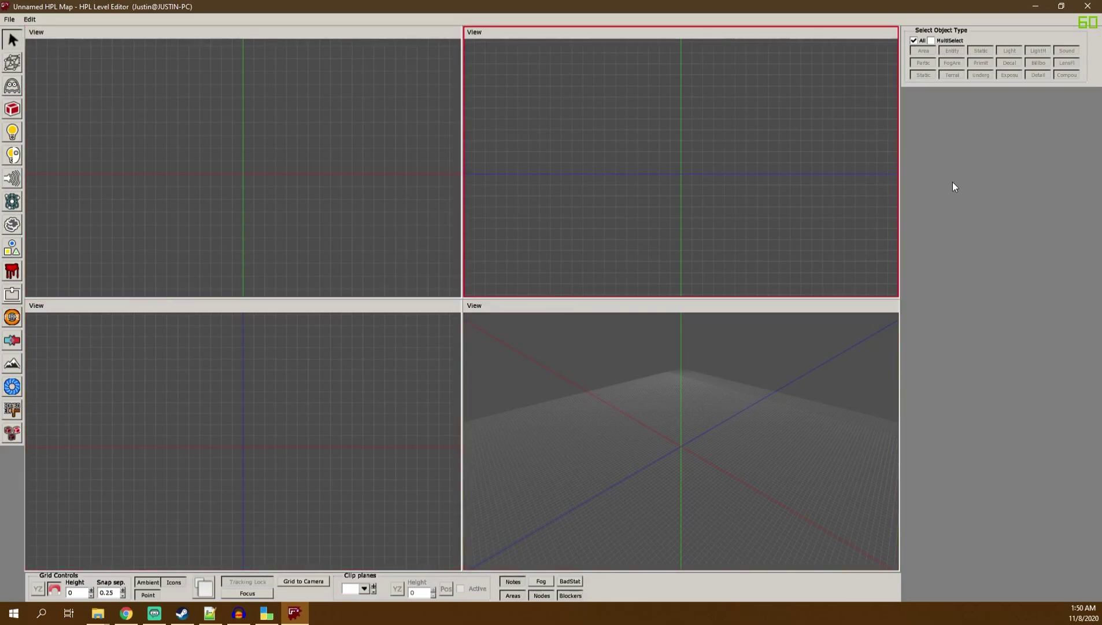
left_click(1090, 7)
left_click(515, 324)
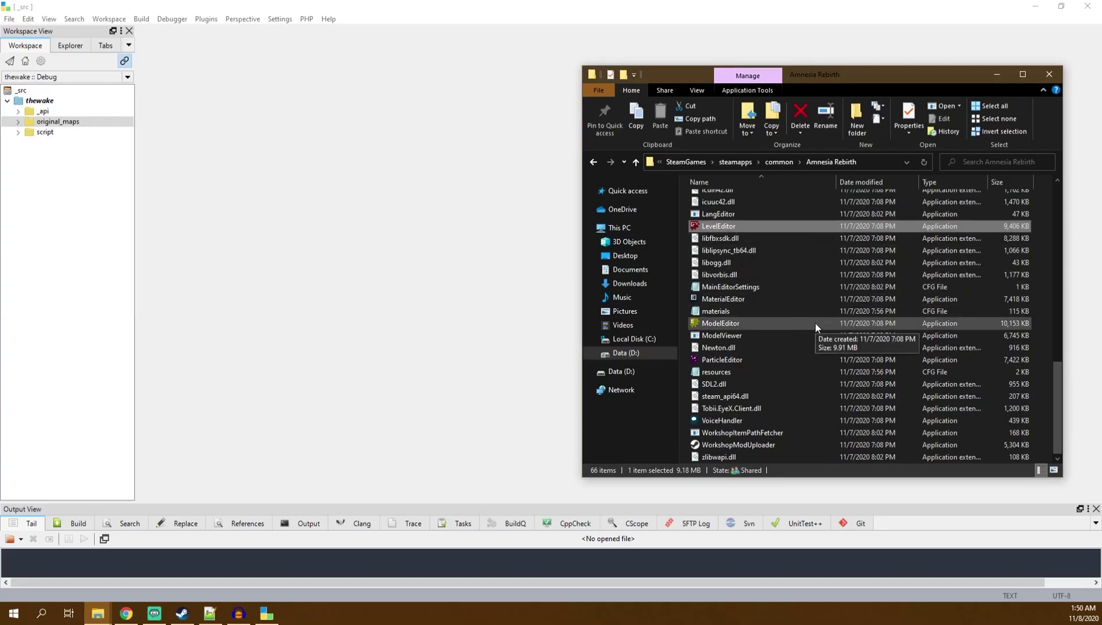
Open the thewake folder inside the mods folder of Amnesia Rebirth.
scroll(823, 358, "up", 15)
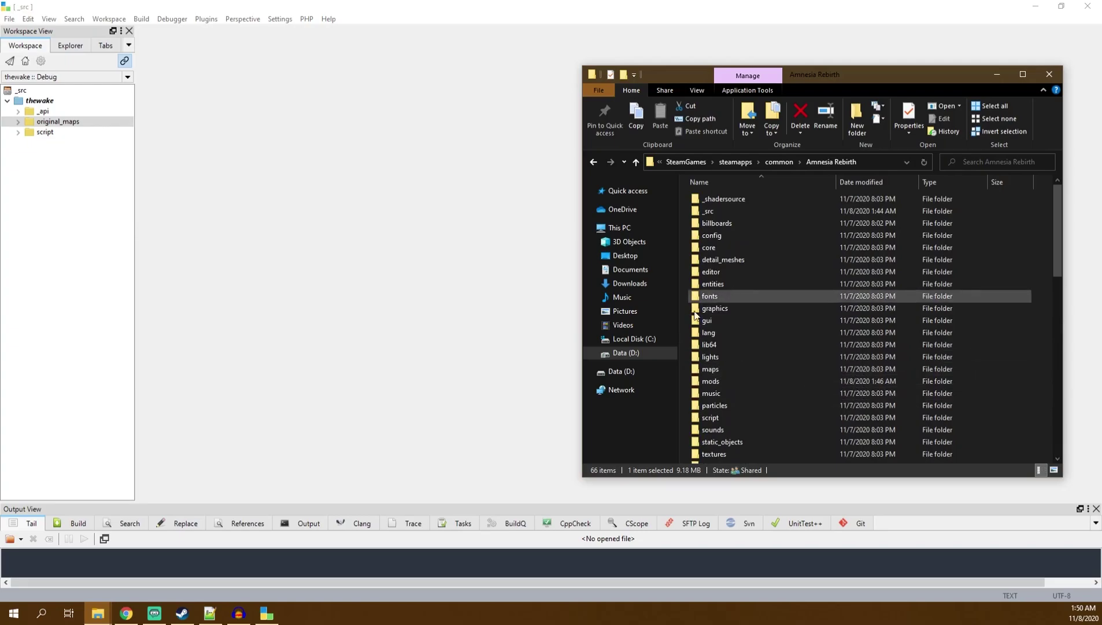
double_click(763, 379)
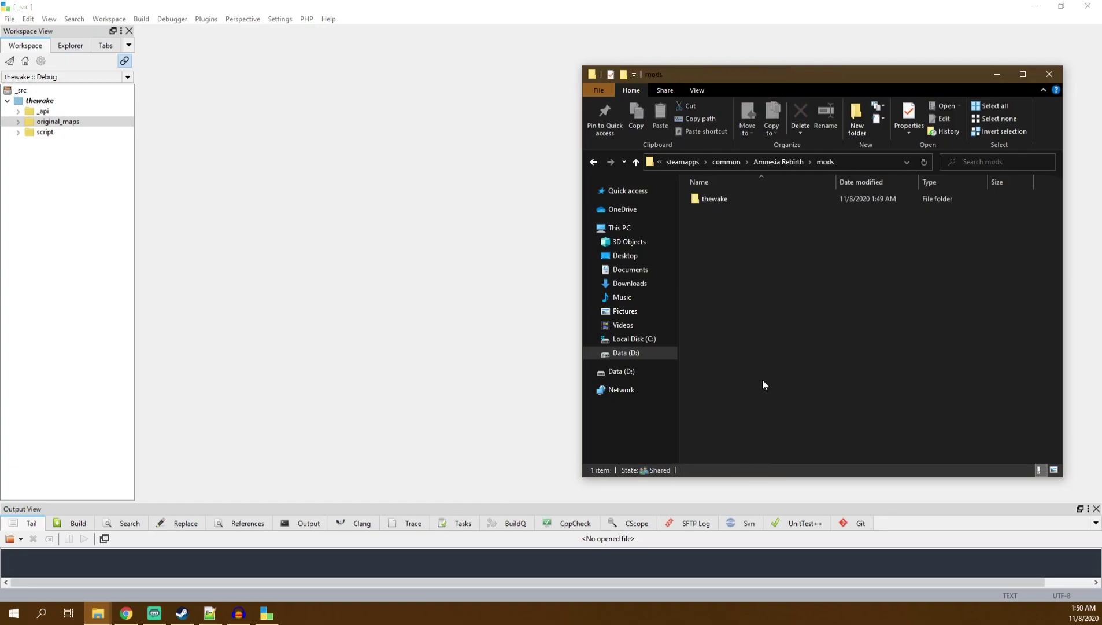
left_click(823, 324)
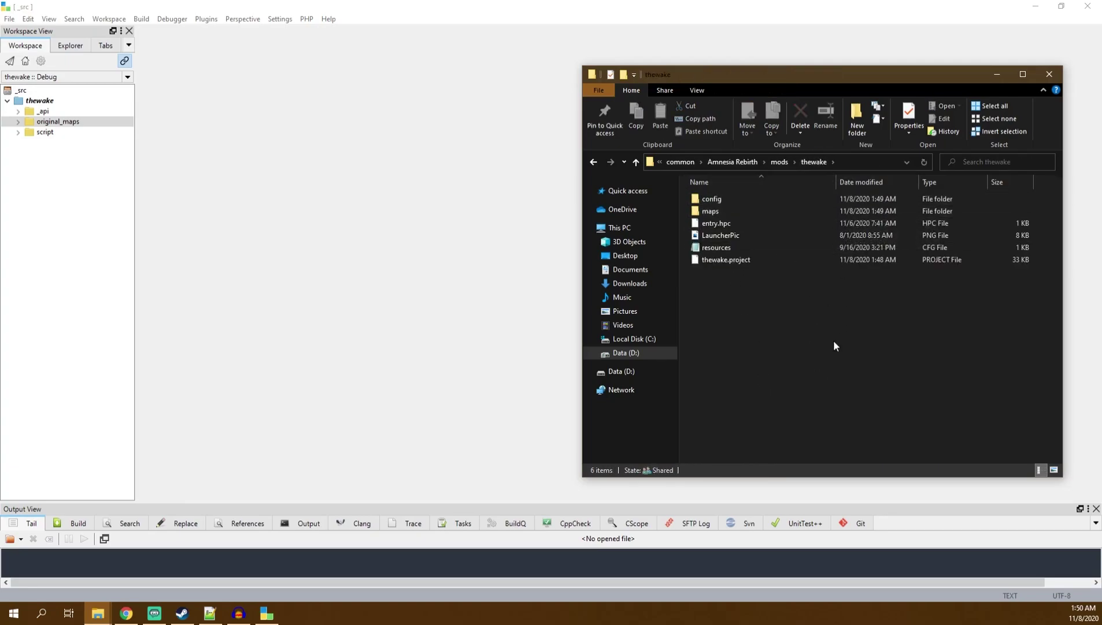
Create a new text document named lookupdirs in the thewake folder.
left_click_drag(816, 76, 649, 130)
right_click(631, 374)
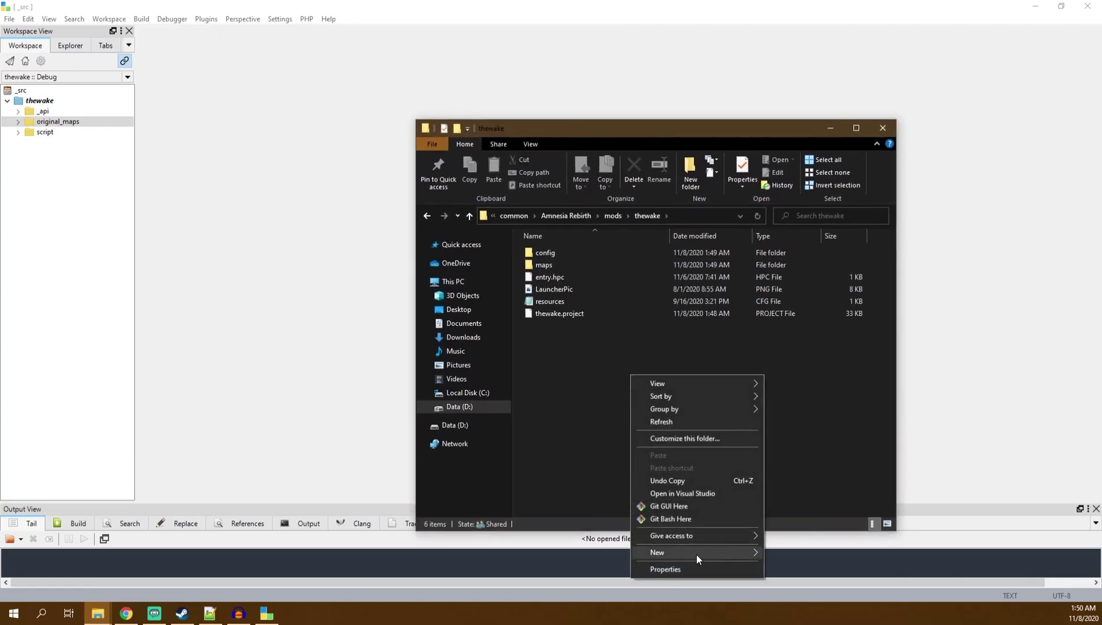
mouse_move(697, 553)
left_click(828, 526)
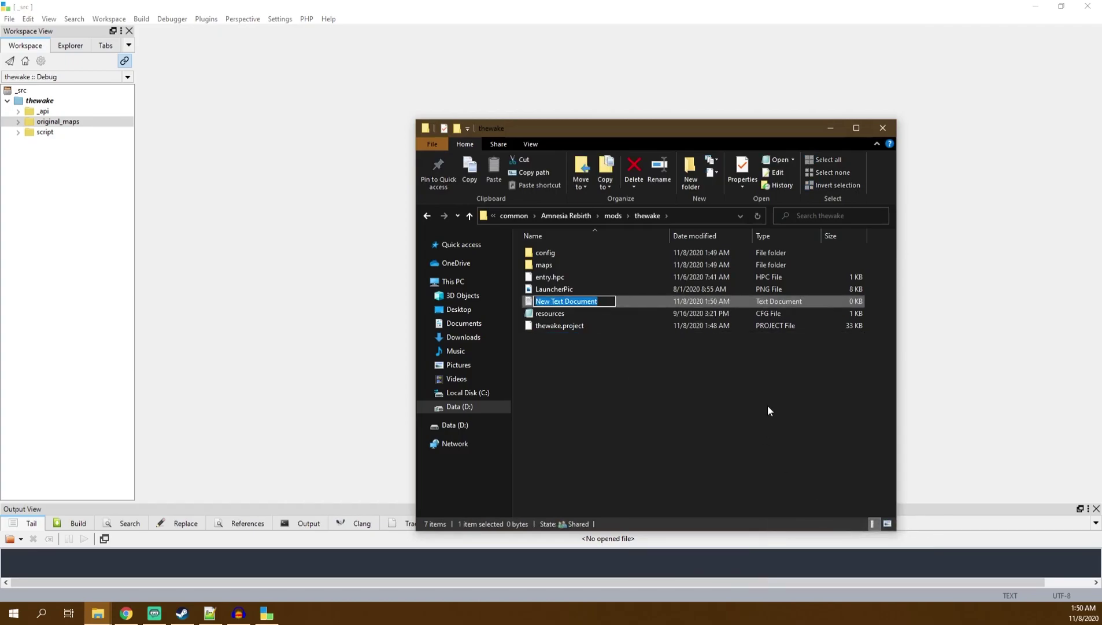
type("look")
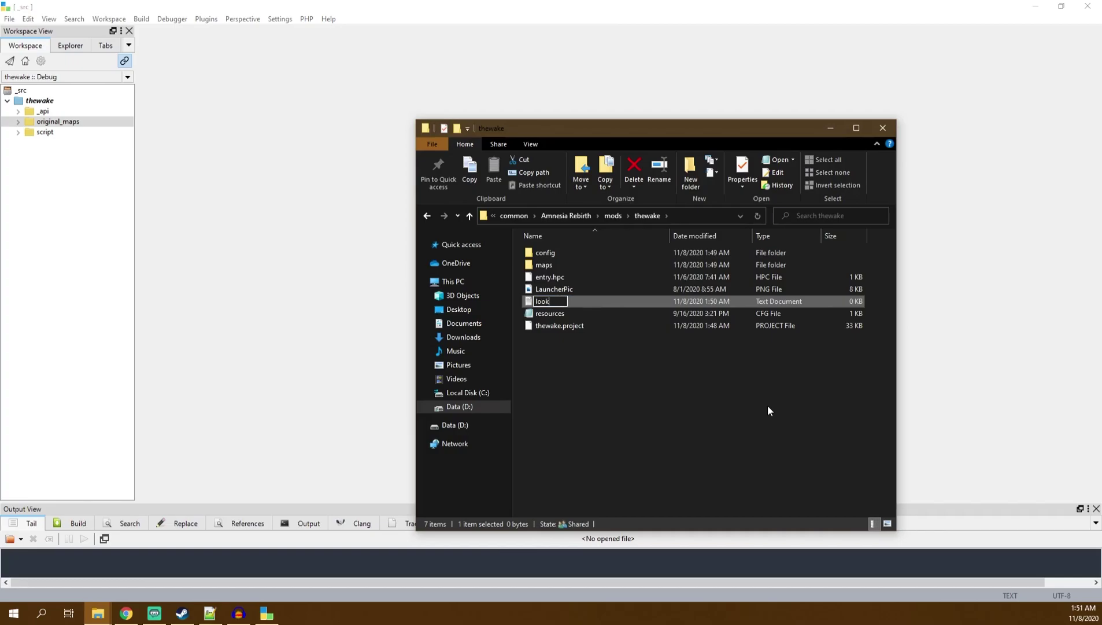
type("updirs")
key("Return")
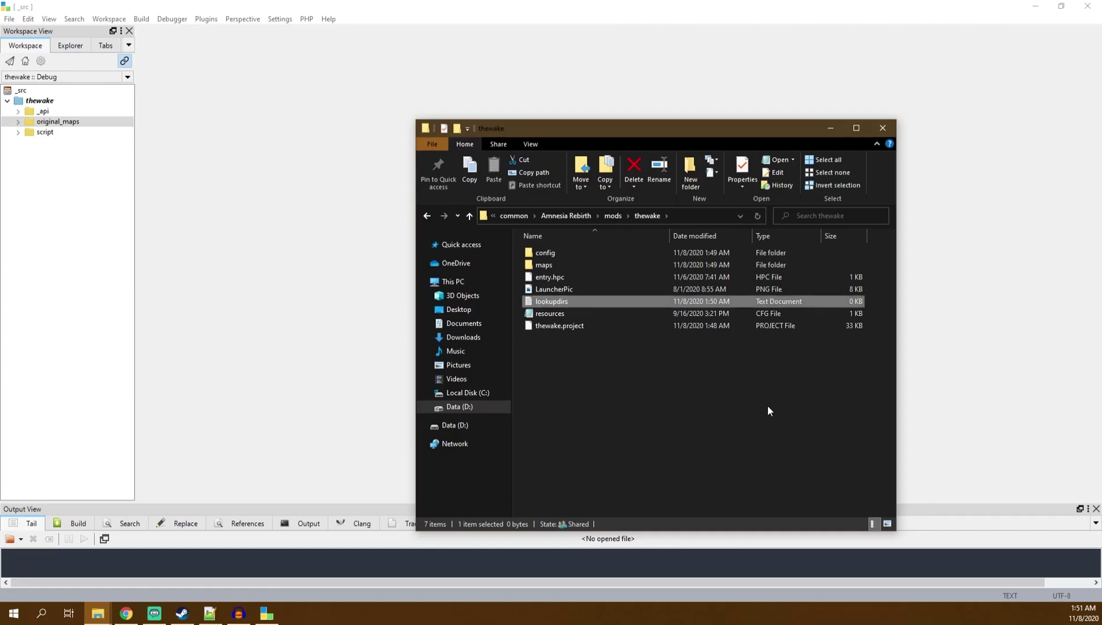
Add a Directories block to lookupdirs mapping StaticObjects, Entities, Billboards, Particles and Sounds to assets/static_objects, assets/entities, assets/billboards, assets/particles and assets/sounds, and save it.
double_click(611, 303)
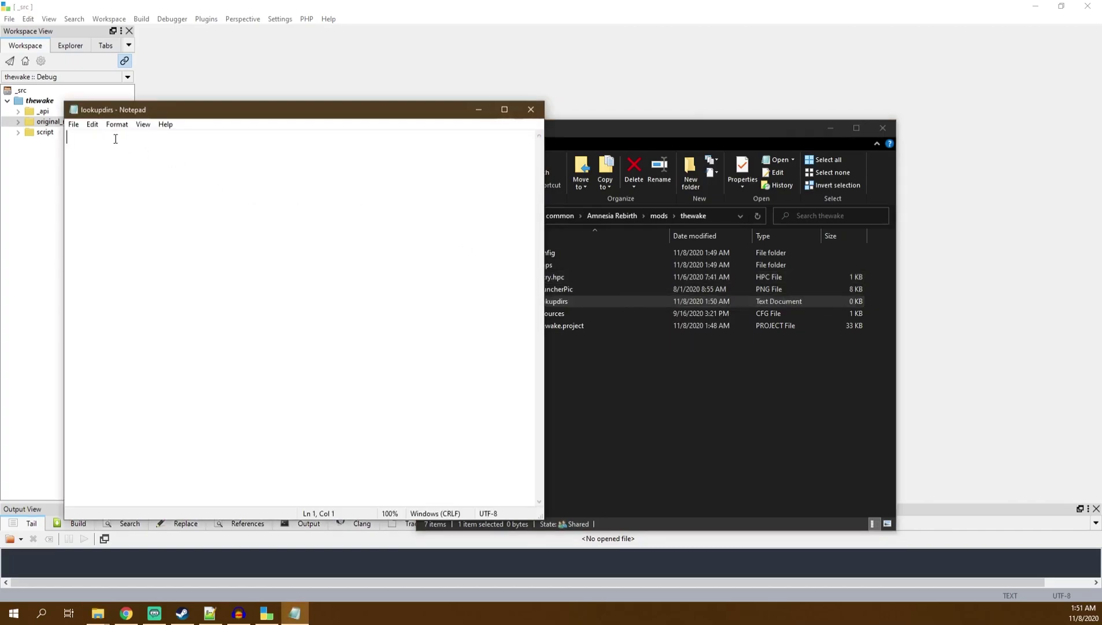
left_click_drag(214, 117, 371, 138)
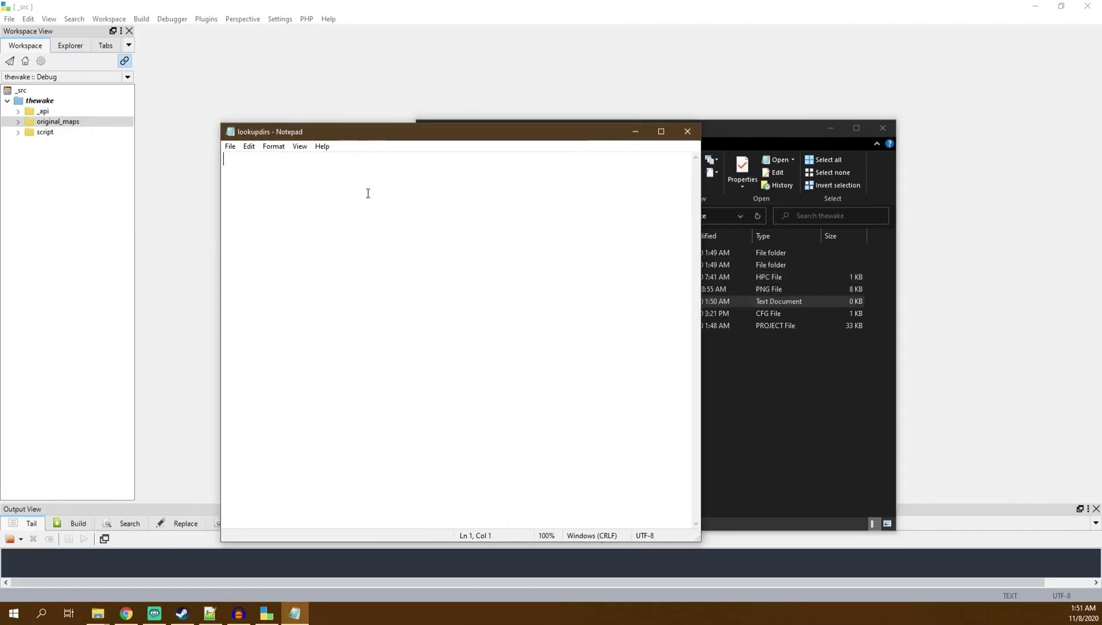
key("alt+Tab")
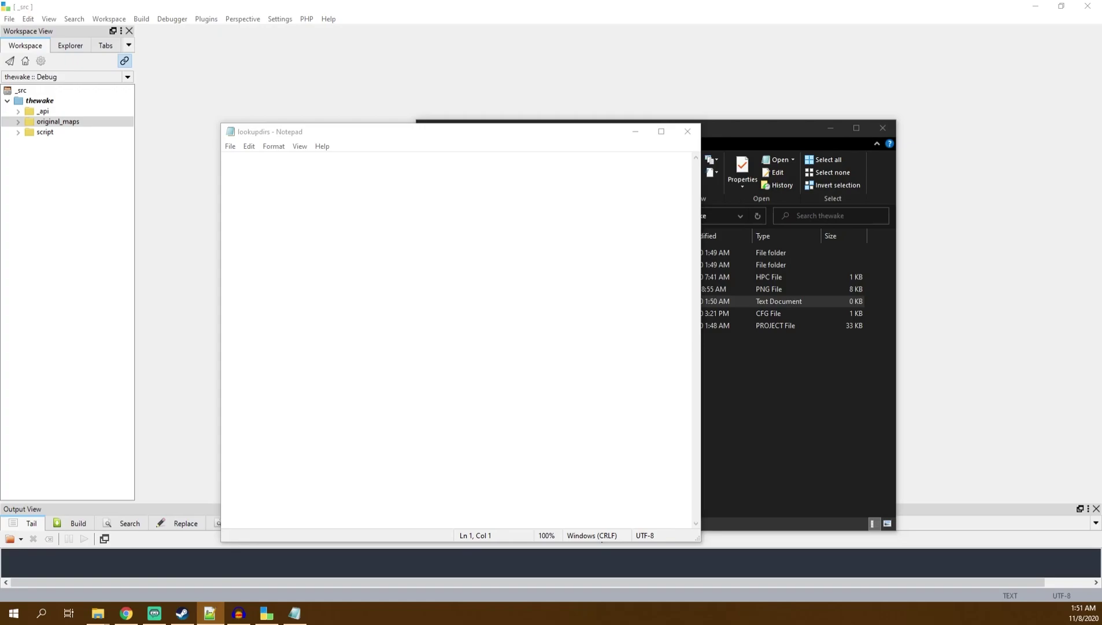
left_click(520, 273)
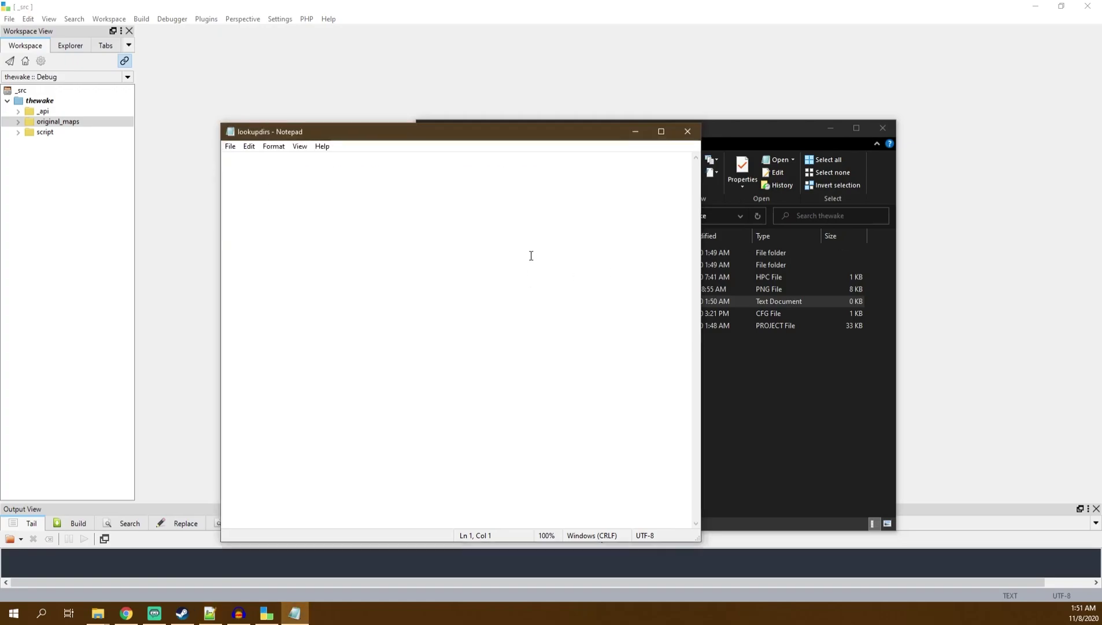
type("<Directories> \t<Dir Category=\"StaticObjects\" Path=\"assets/static_objects\" /> \t<Dir Category=\"Entities\" Path=\"assets/entities\" /> \t<Dir Category=\"Billboards\" Path=\"assets/billboards\" /> \t<Dir Category=\"Particles\" Path=\"assets/particles\" /> \t<Dir Category=\"Sounds\" Path=\"assets/sounds\" /> </Directories>")
left_click_drag(340, 255, 213, 167)
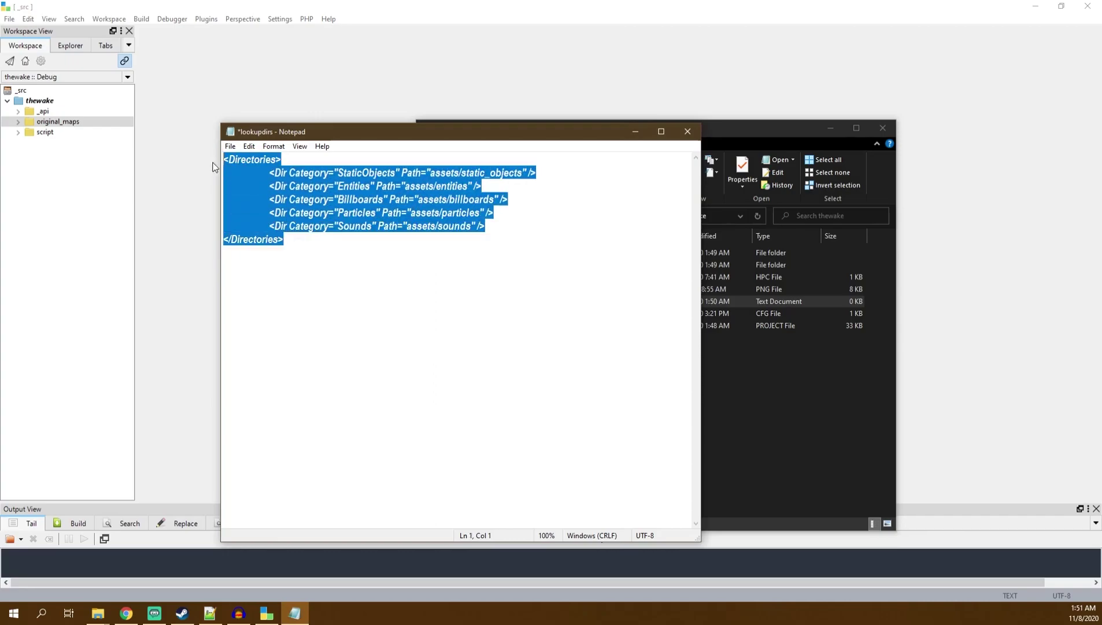
left_click(327, 173)
left_click(342, 212)
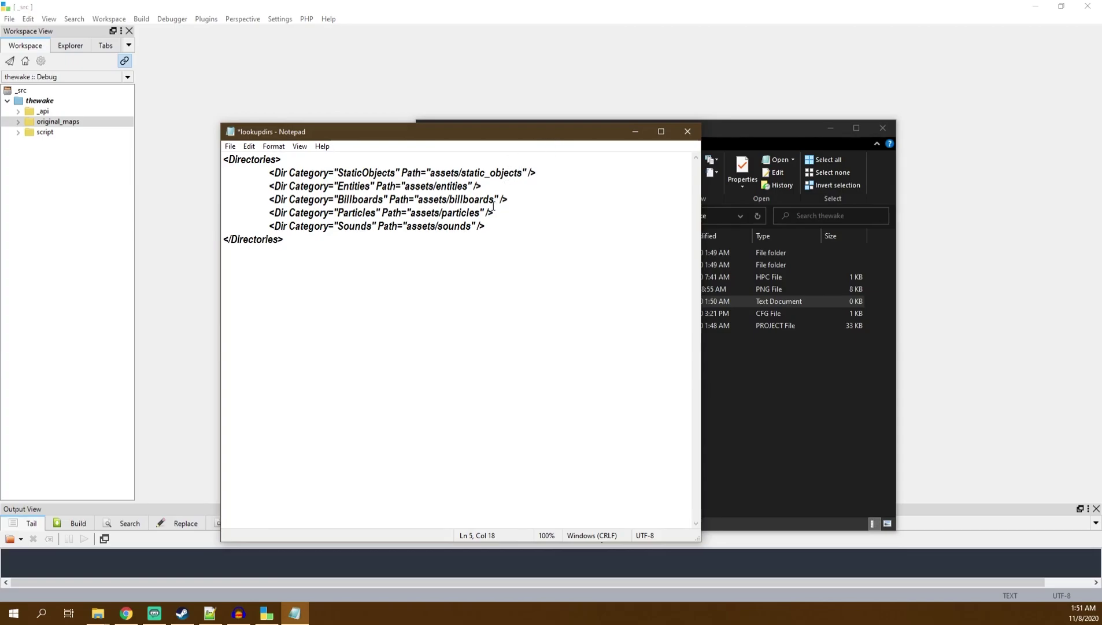
left_click_drag(494, 237, 210, 162)
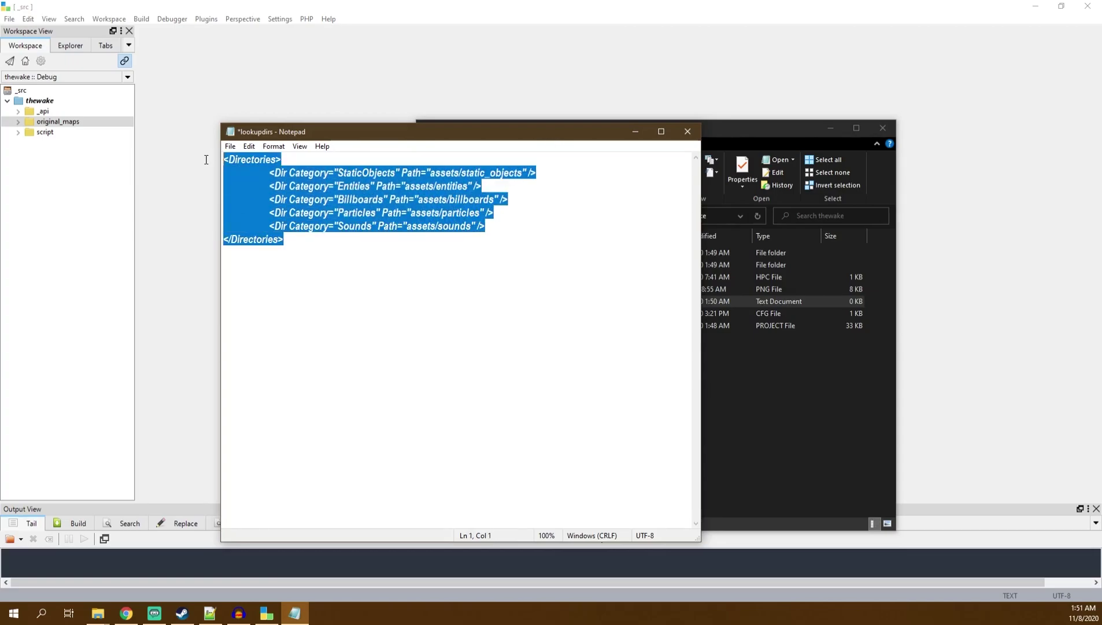
left_click(530, 283)
key("ctrl+s")
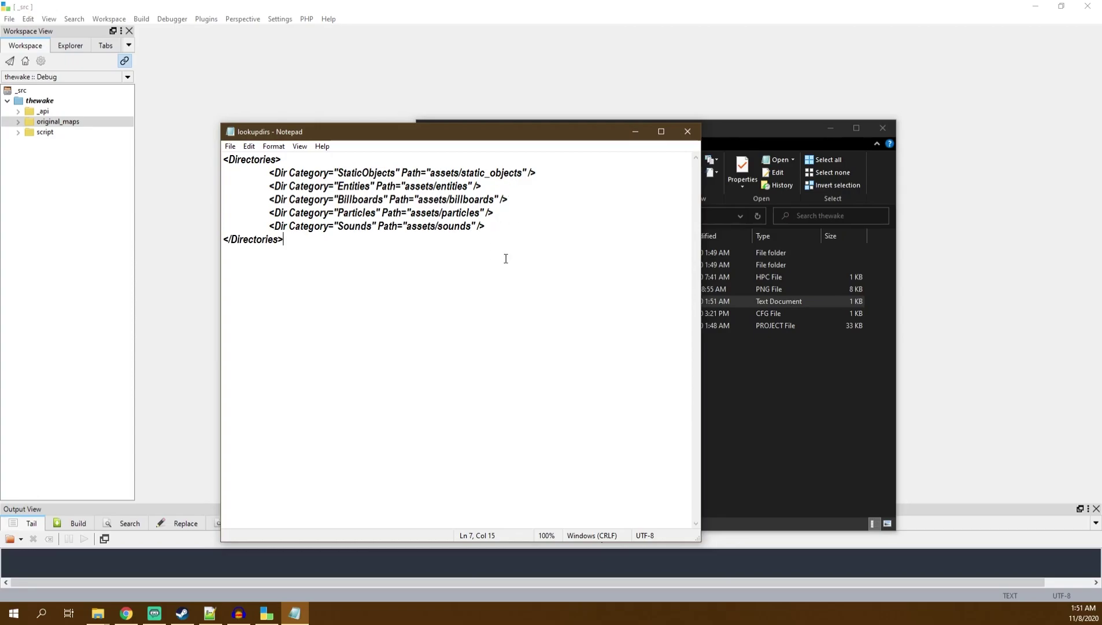
left_click_drag(461, 171, 542, 170)
left_click_drag(377, 185, 501, 199)
left_click_drag(382, 212, 479, 226)
left_click(442, 248)
Save a copy of the document as lookupdirs.cfg in the thewake folder with the All Files type, and close Notepad.
left_click(230, 146)
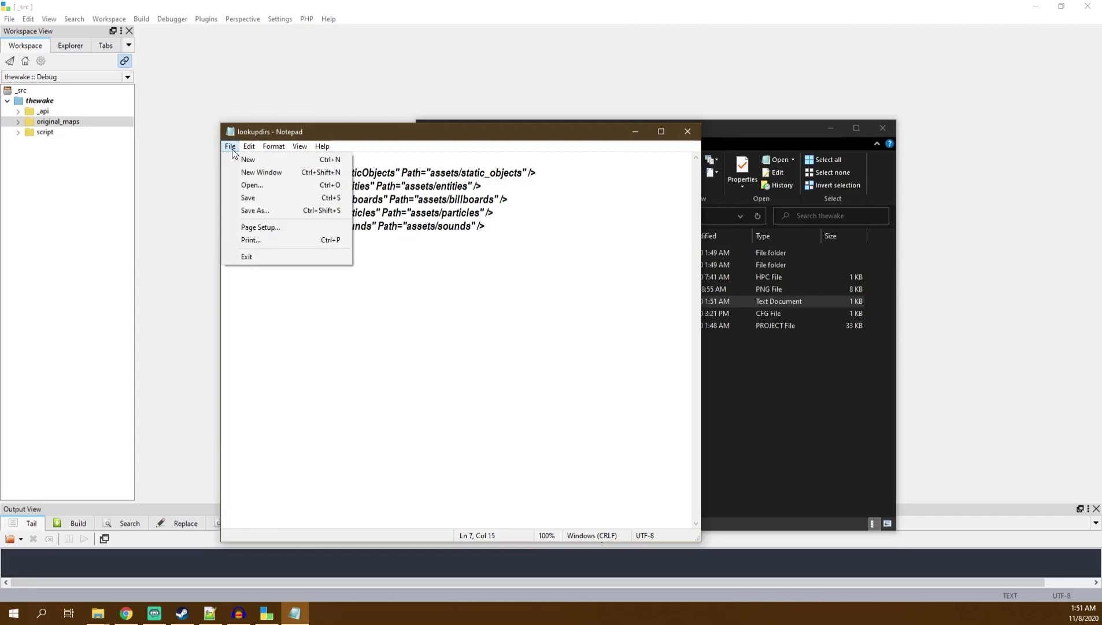
left_click(257, 210)
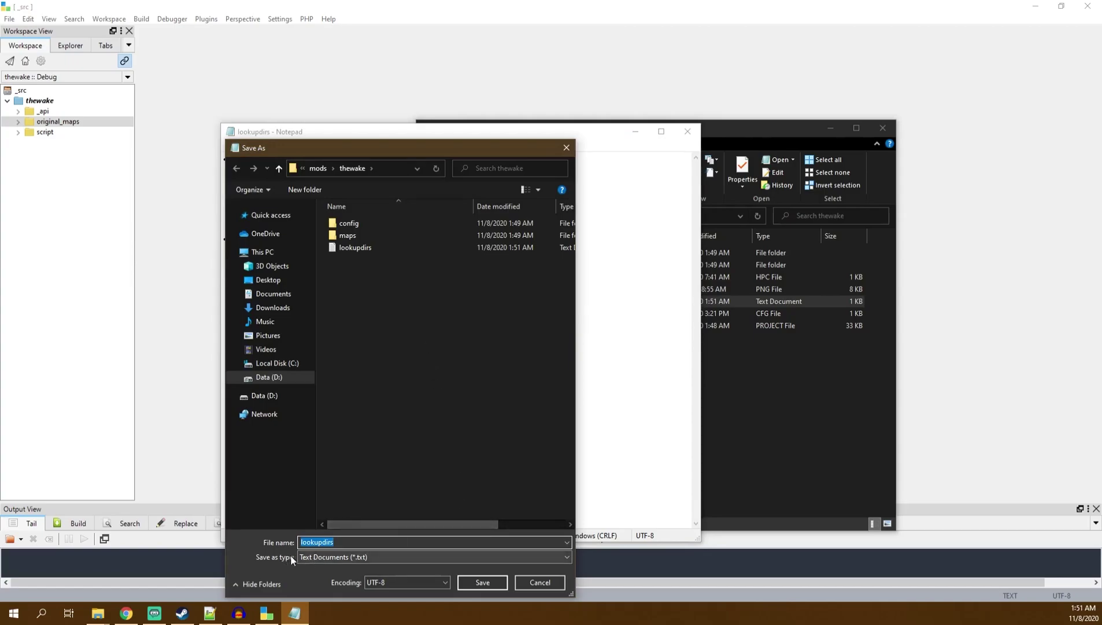
left_click(314, 559)
left_click(310, 576)
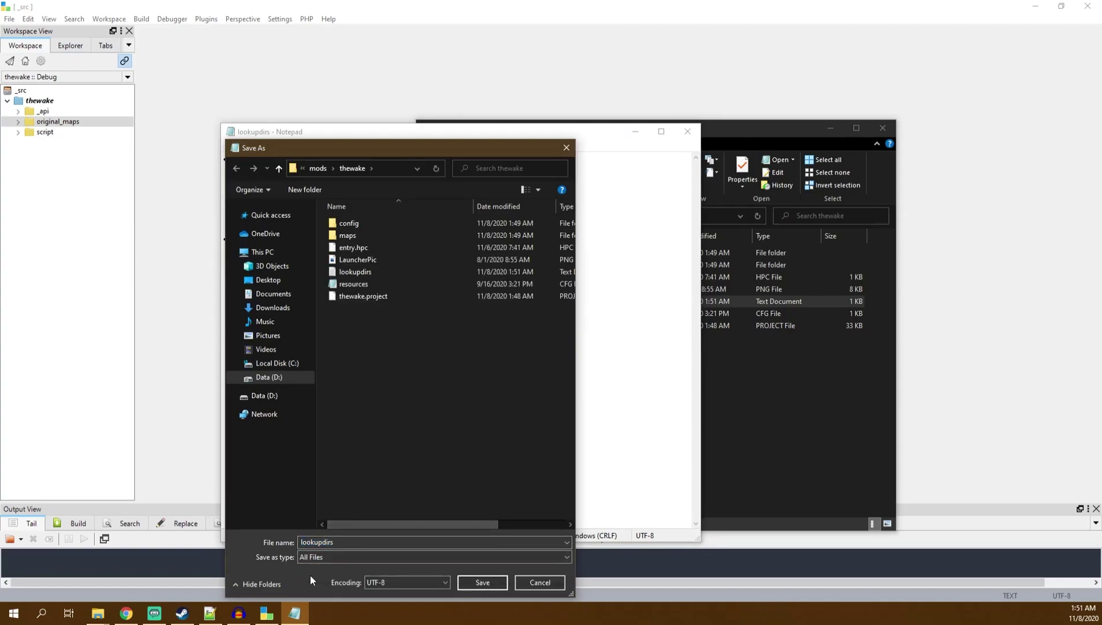
double_click(347, 542)
left_click(351, 542)
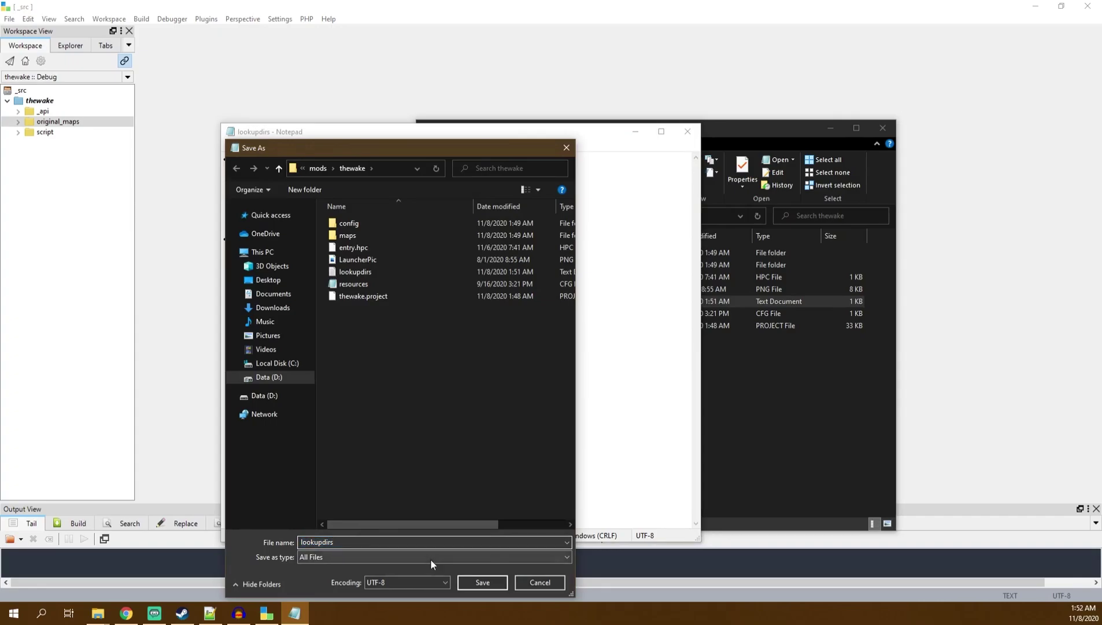
type(".cfg")
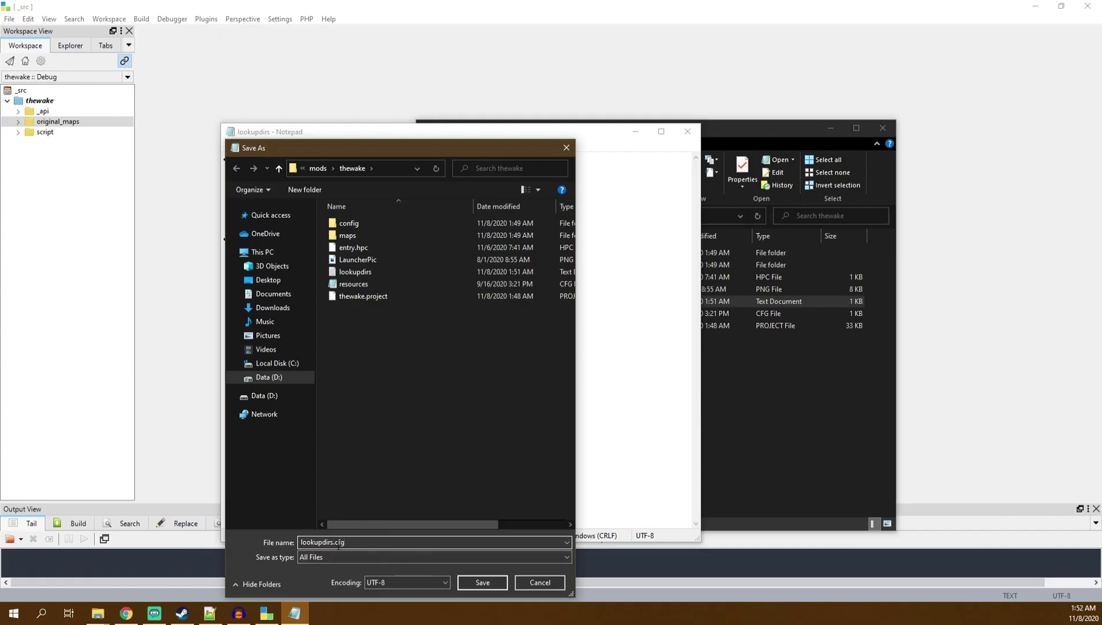
left_click(488, 584)
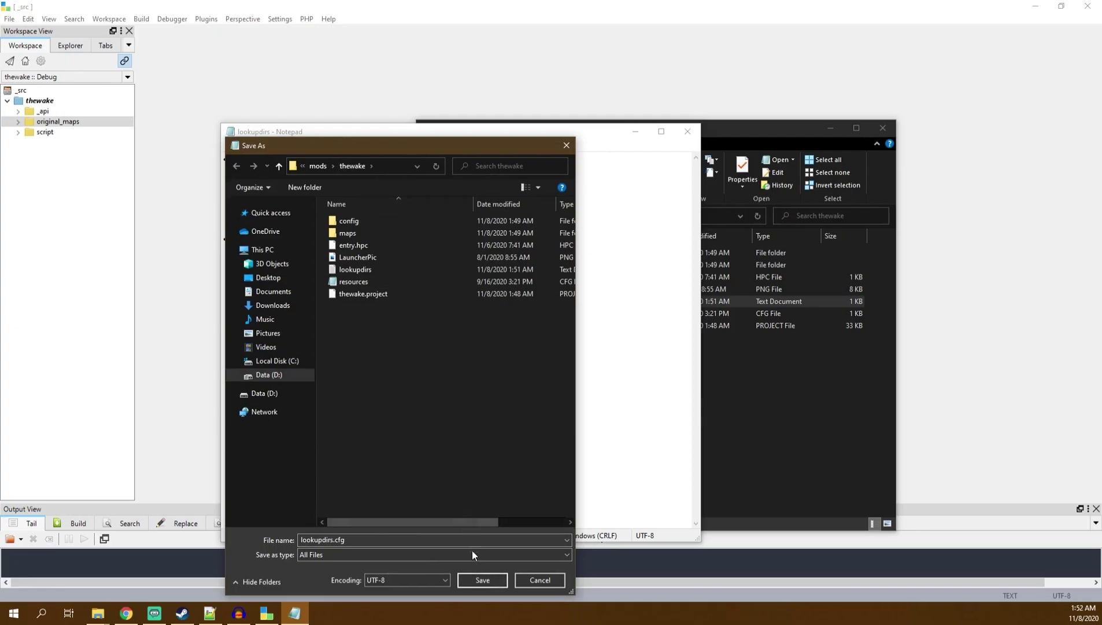
left_click(472, 575)
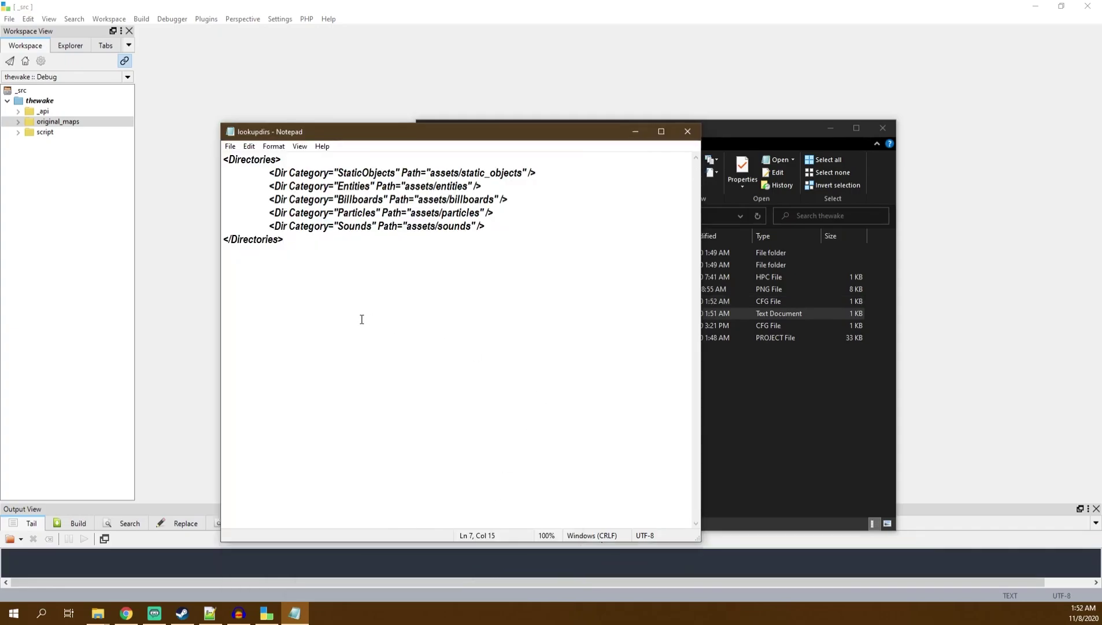
left_click(688, 131)
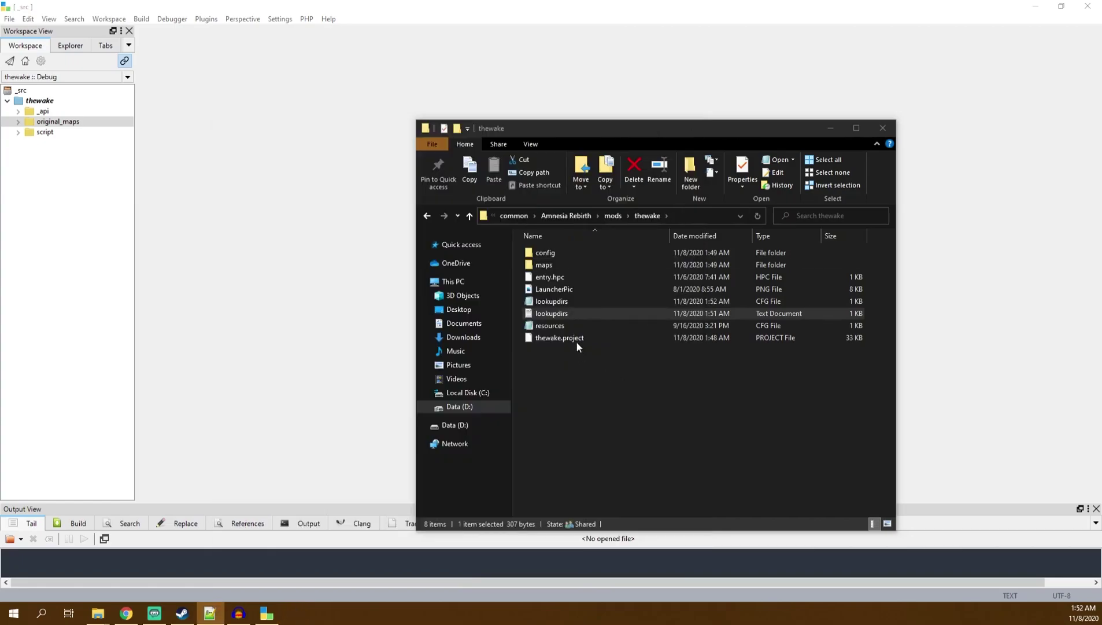
Delete the lookupdirs text document from the thewake folder and open the lookupdirs CFG file in Notepad beside the folder.
left_click(566, 313)
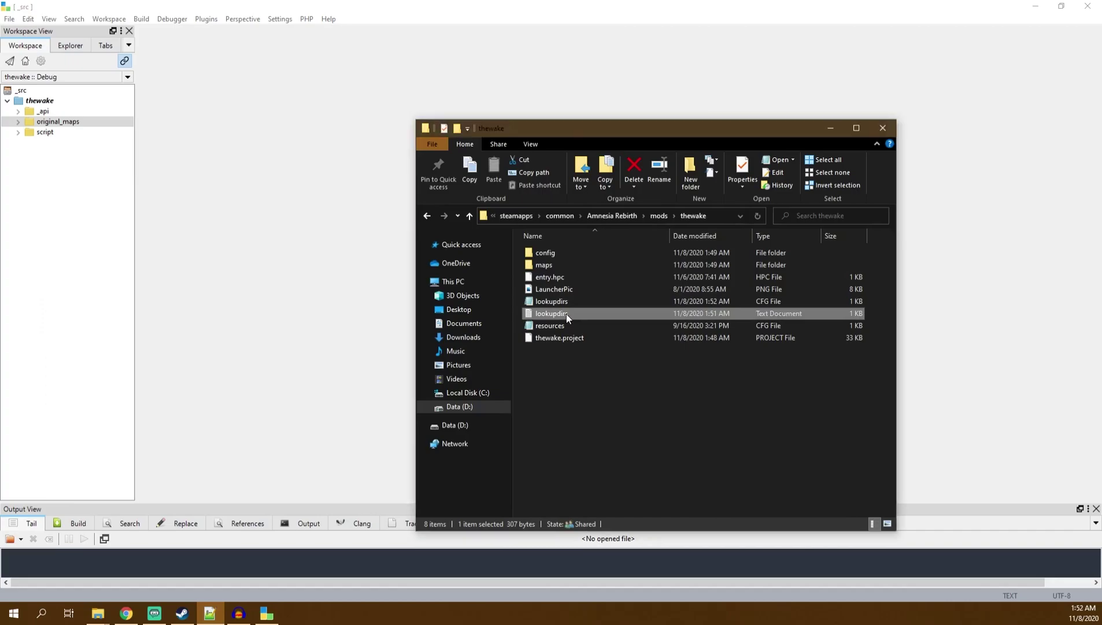
key("Delete")
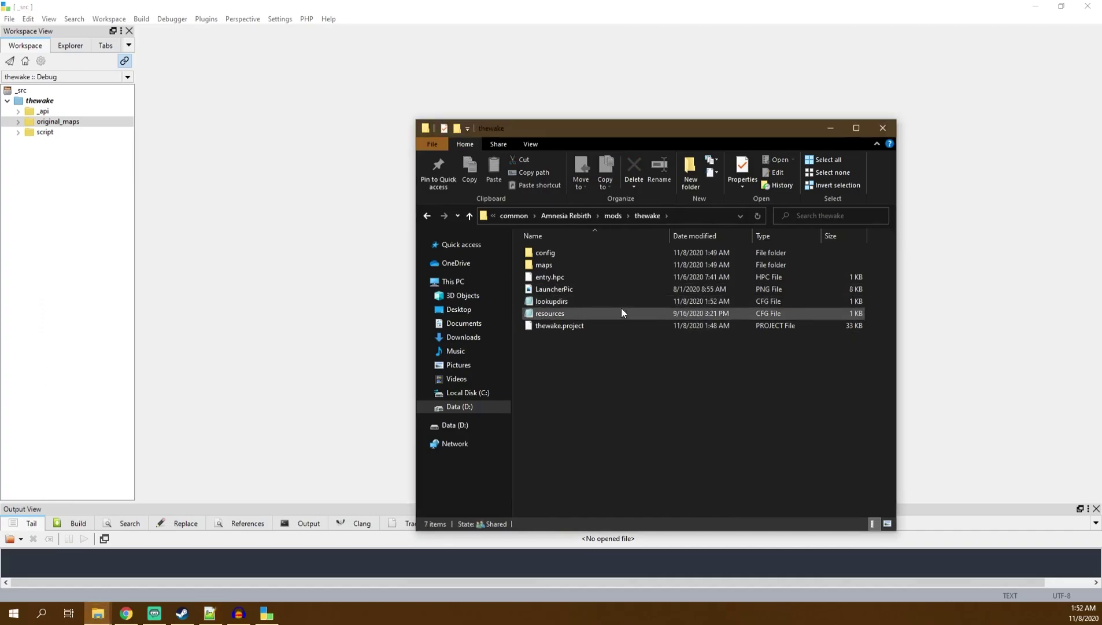
double_click(571, 304)
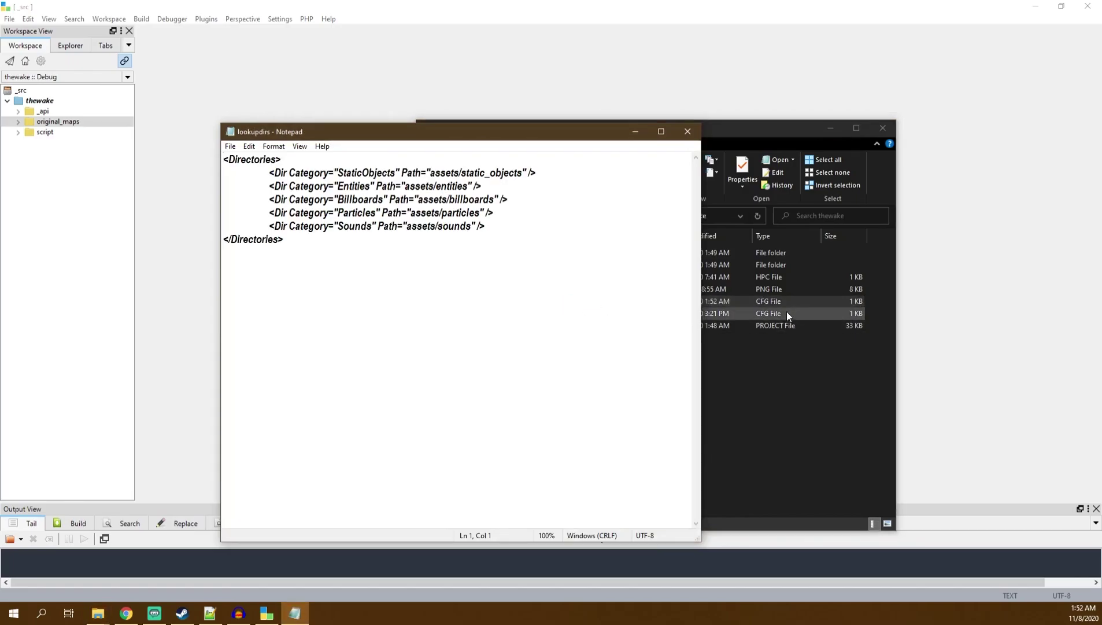
left_click_drag(598, 131, 432, 105)
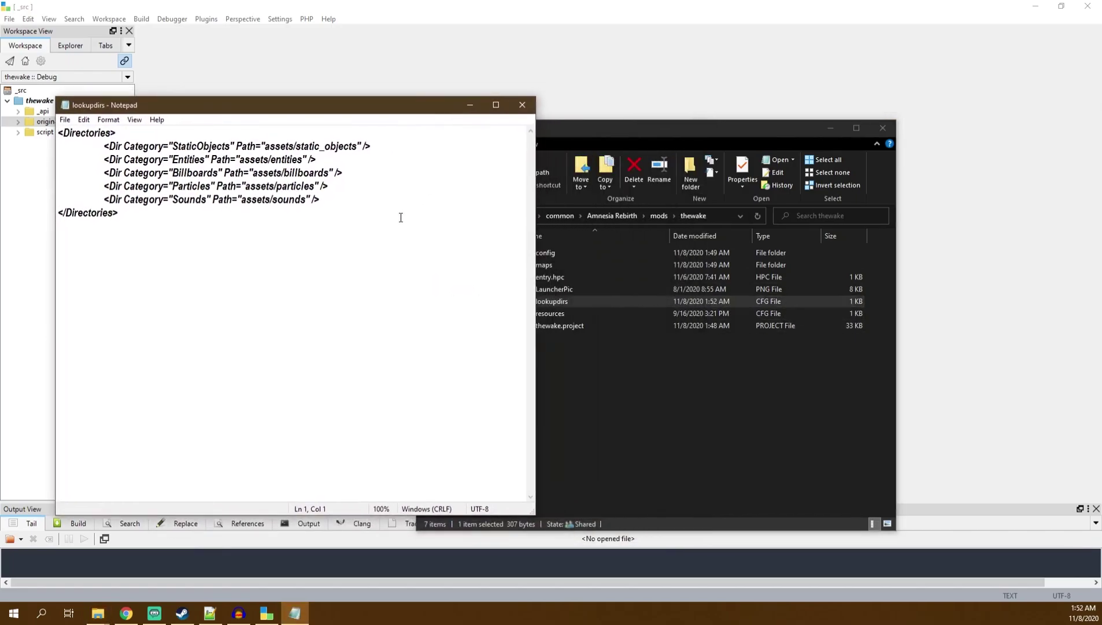
Create a folder named assets in the thewake folder to match the paths in the lookupdirs file.
left_click_drag(321, 200, 94, 132)
left_click(274, 172)
left_click_drag(265, 146, 360, 149)
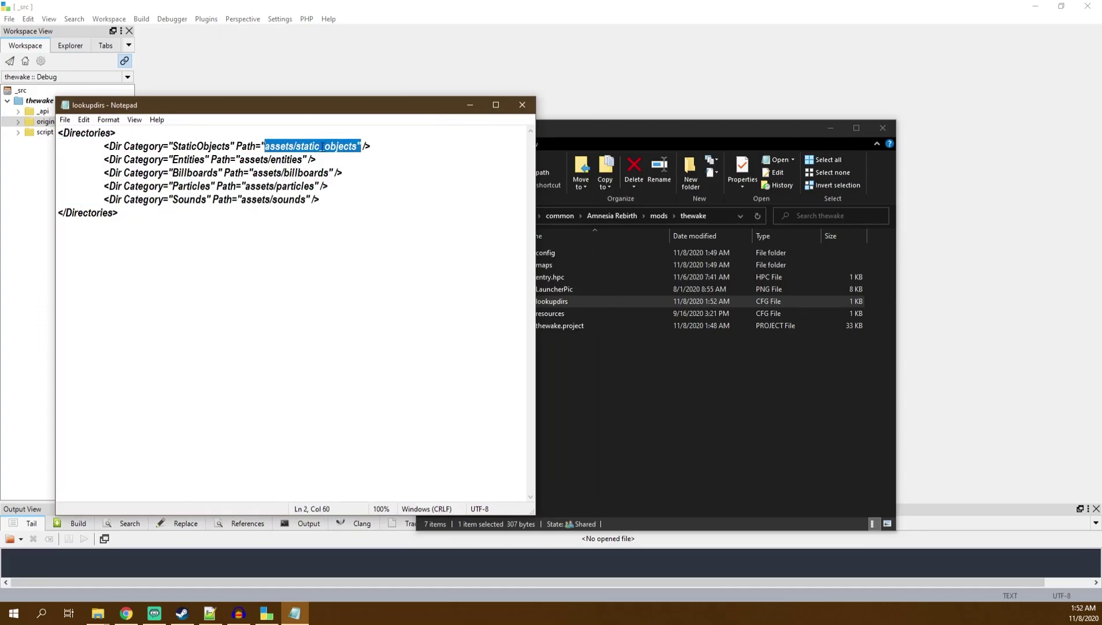
left_click(654, 404)
right_click(606, 414)
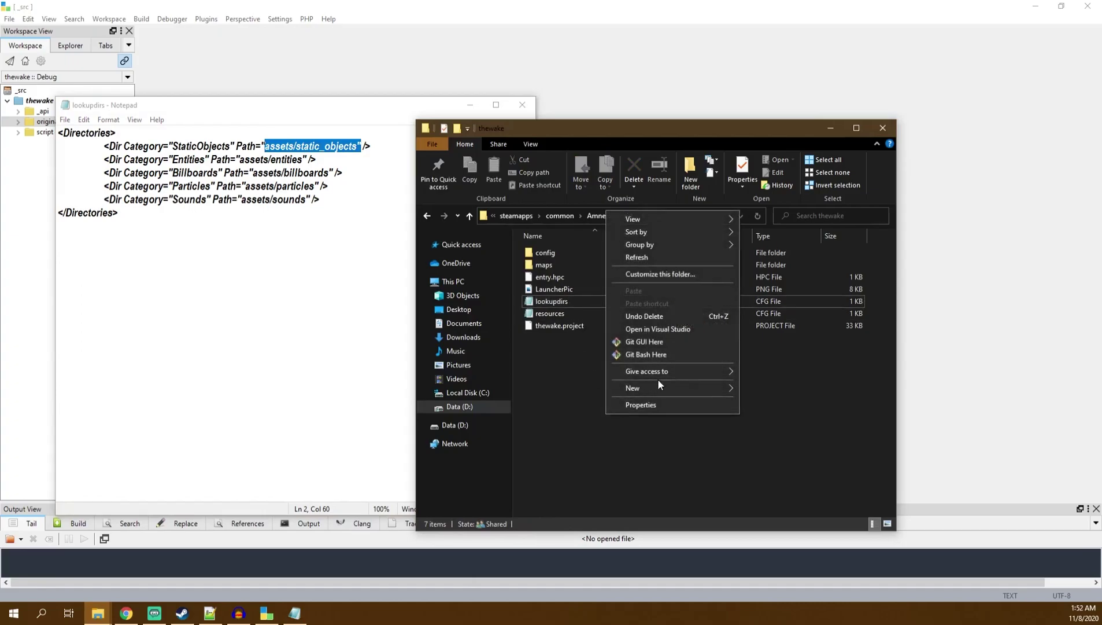
mouse_move(698, 386)
left_click(773, 387)
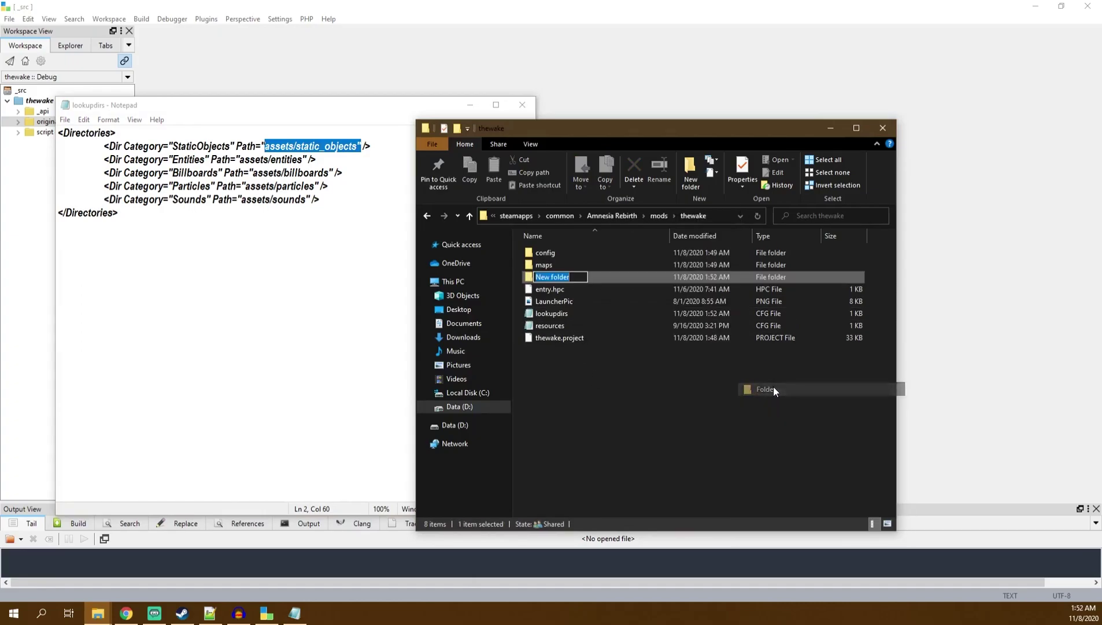
type("assets")
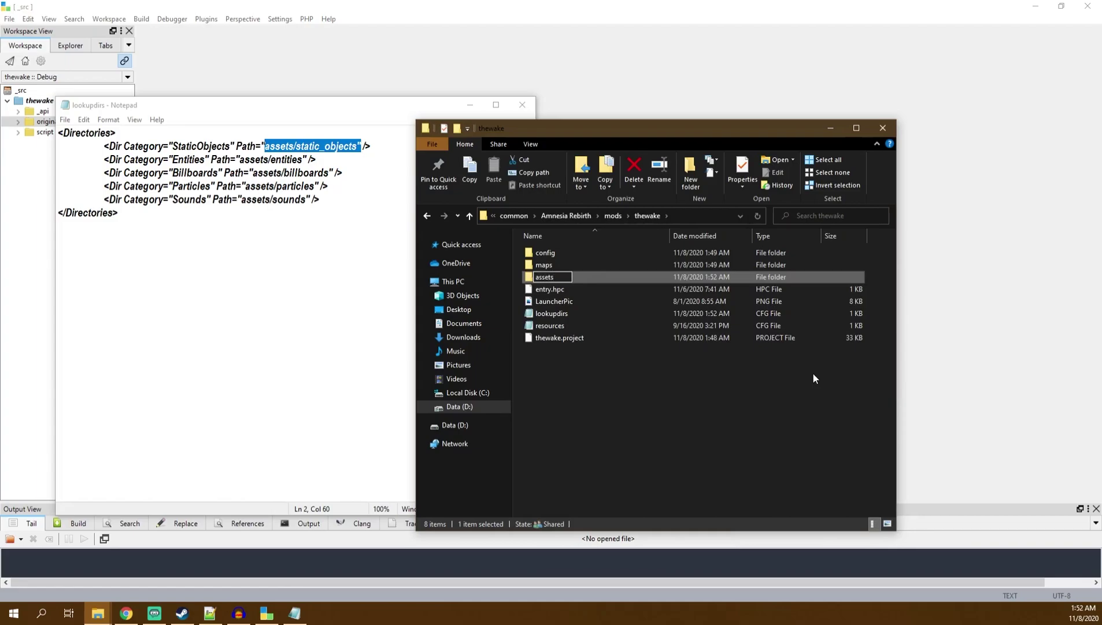
key("Return")
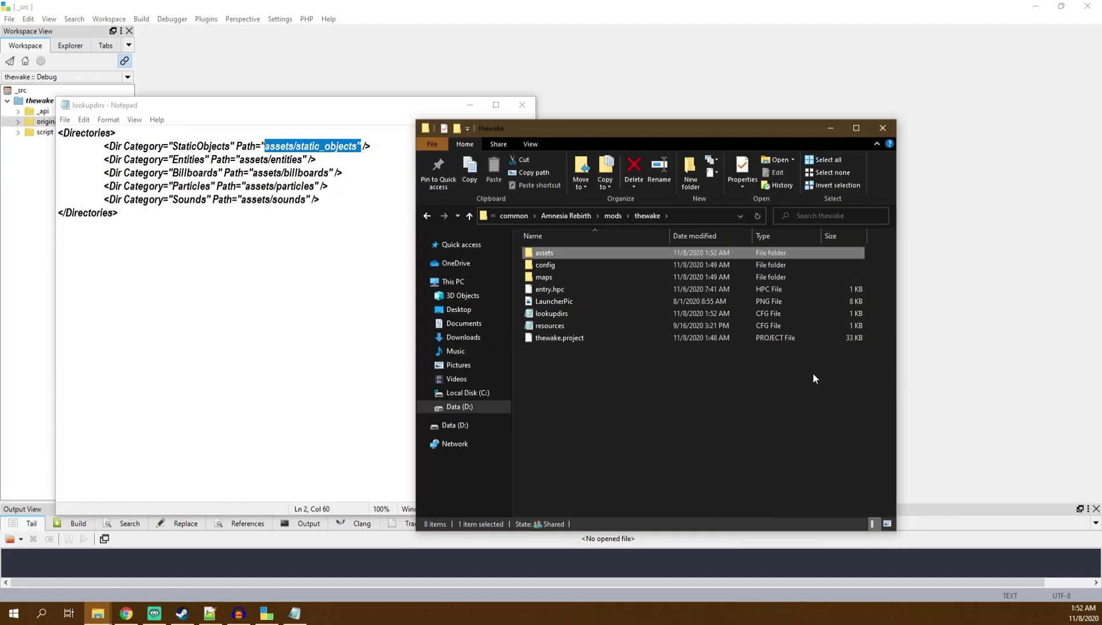
Open the assets folder and create a folder named static_objects inside it.
key("Return")
right_click(692, 340)
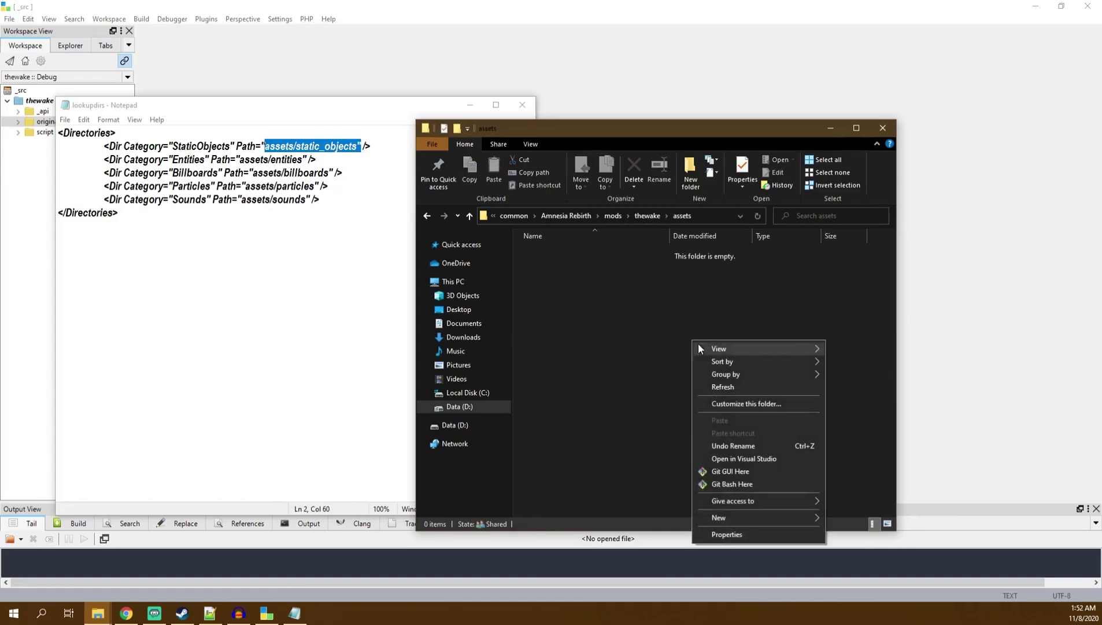
mouse_move(726, 516)
left_click(872, 372)
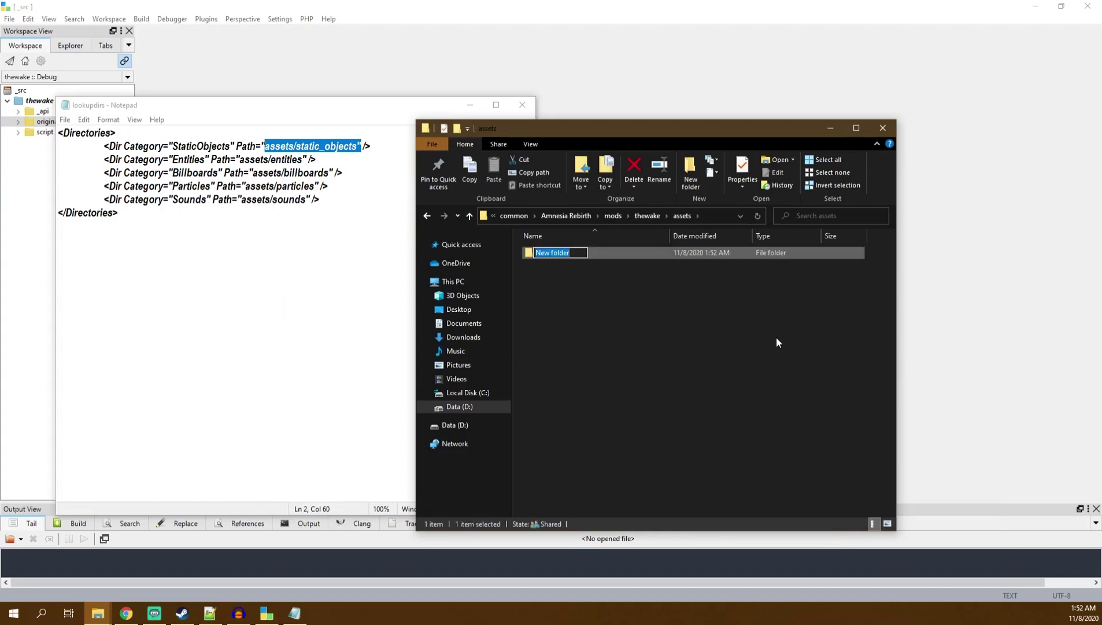
type("static_objects")
key("Return")
Add another new folder beside static_objects in the assets folder.
right_click(777, 342)
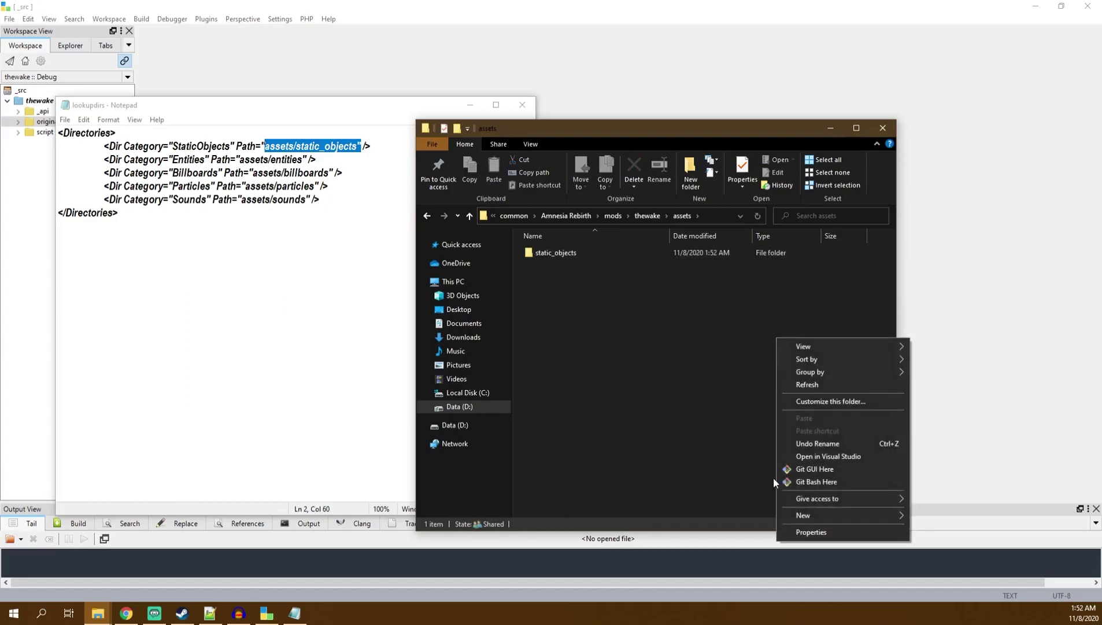
mouse_move(804, 514)
left_click(977, 370)
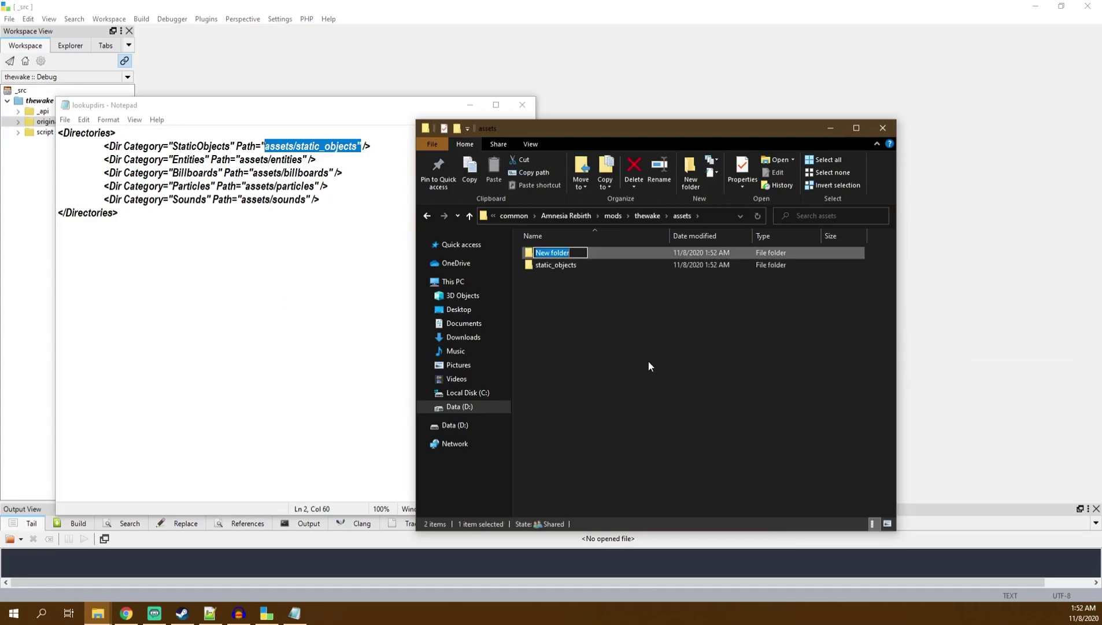
Name the new folder entities and add a folder named billboards inside the mod's assets folder.
type("entities")
key("Return")
right_click(649, 361)
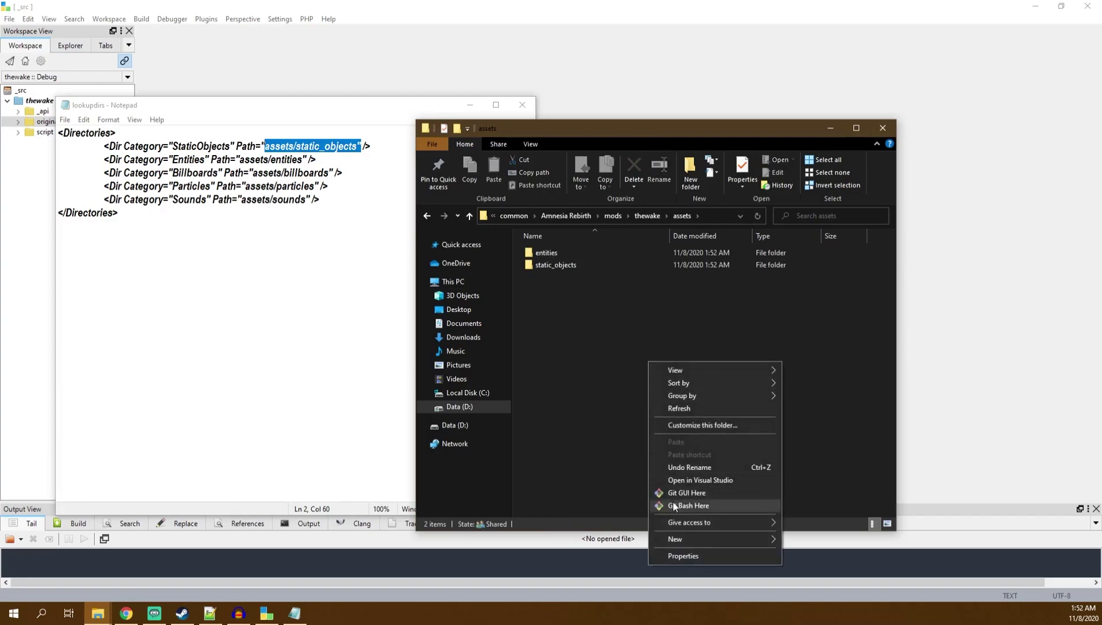
mouse_move(681, 540)
left_click(843, 392)
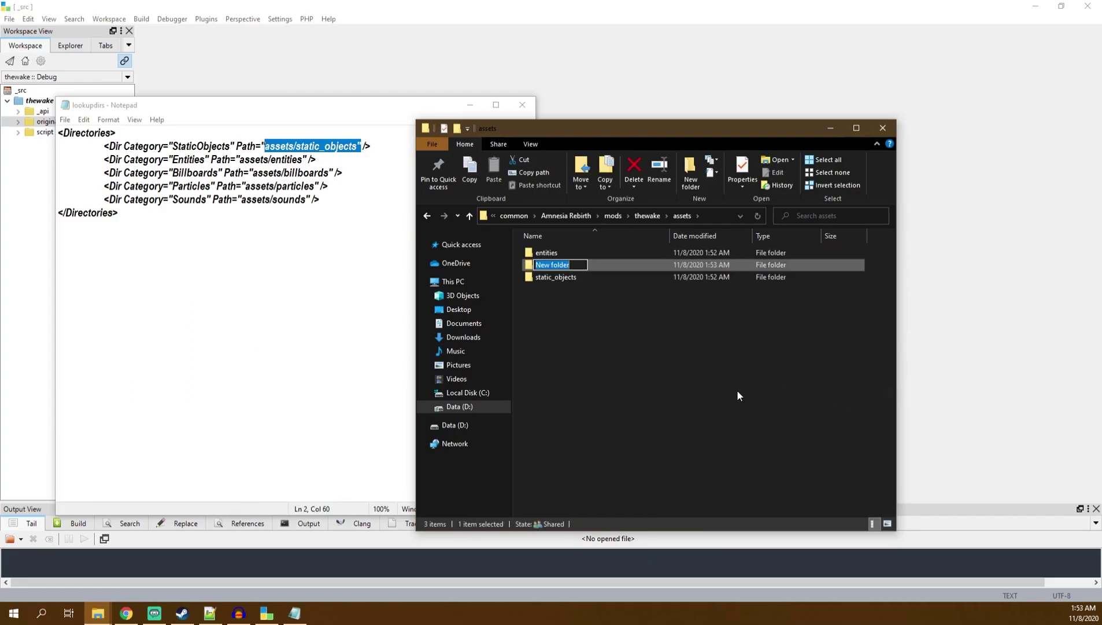
type("billboards")
key("Return")
Create two more folders named particles and sounds inside the assets folder.
right_click(738, 396)
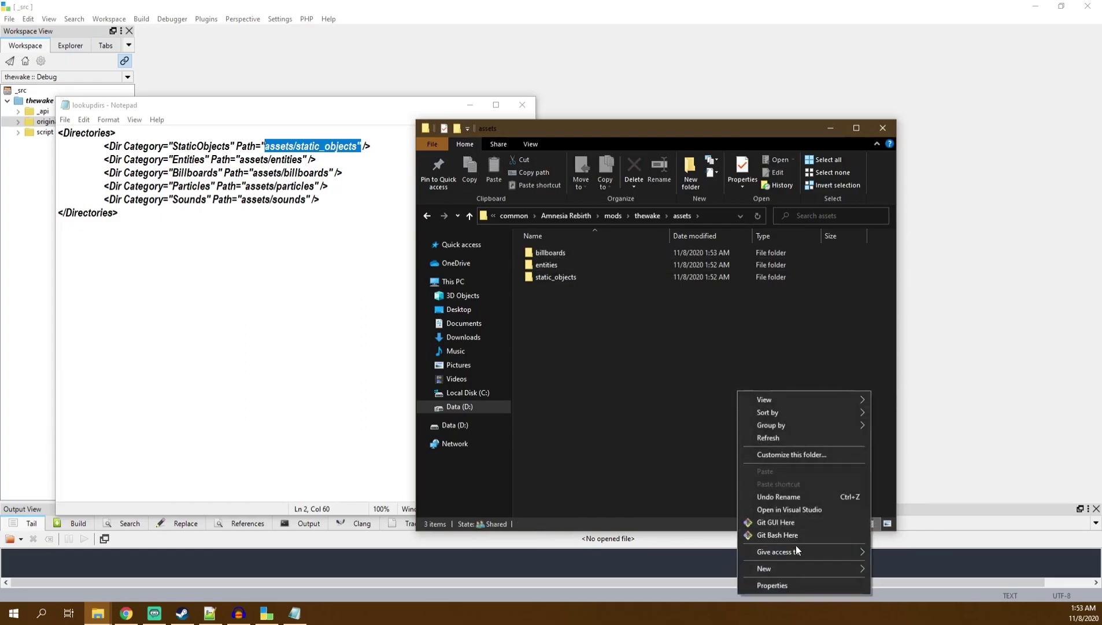
mouse_move(790, 569)
left_click(922, 424)
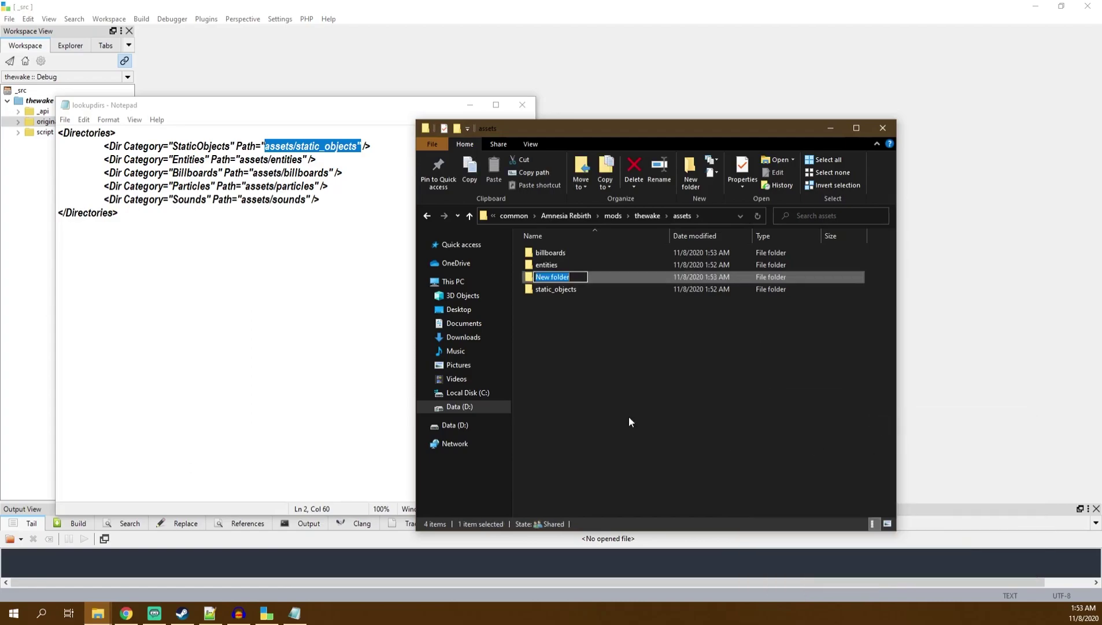
type("particles")
key("Return")
right_click(639, 415)
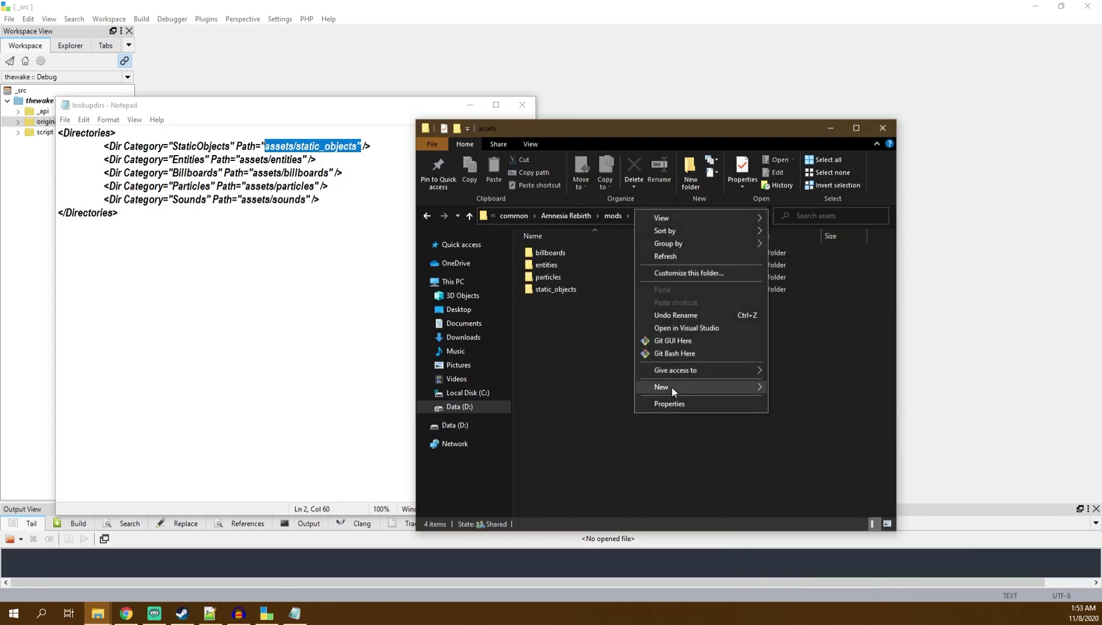
mouse_move(672, 386)
left_click(843, 390)
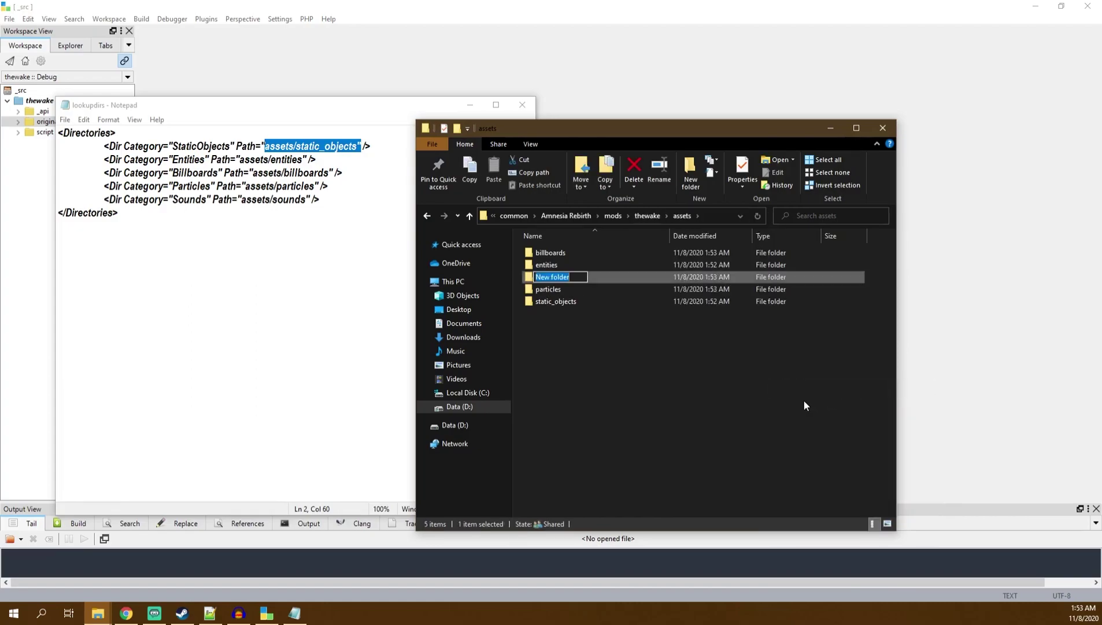
type("sounds")
key("Return")
left_click(628, 346)
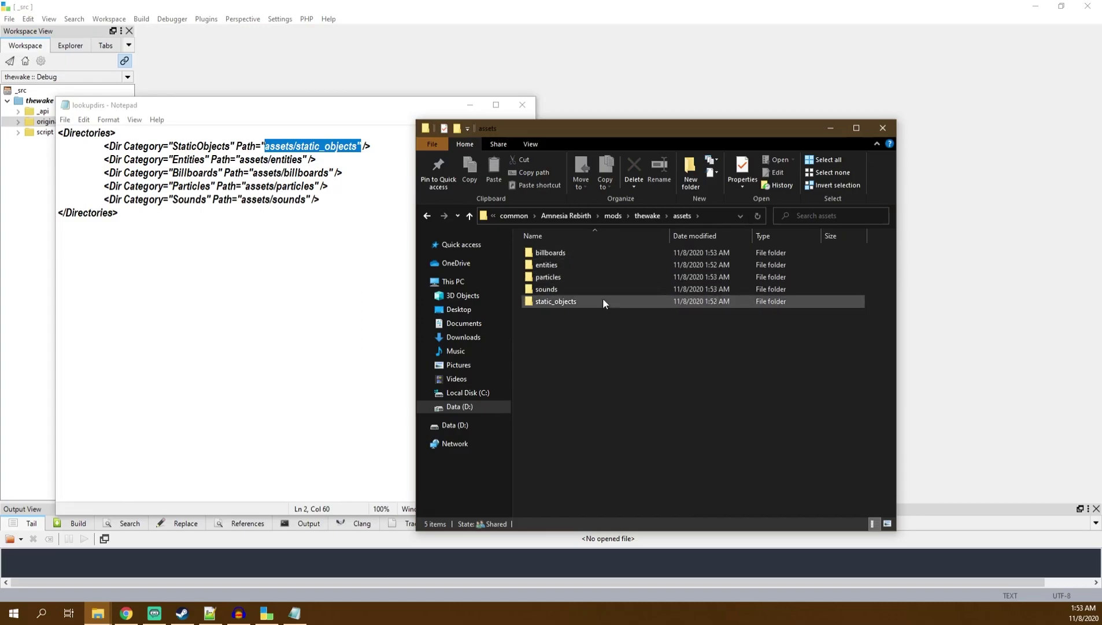
Examine the directory entries in the lookupdirs file against the subfolders of the assets folder.
left_click(318, 185)
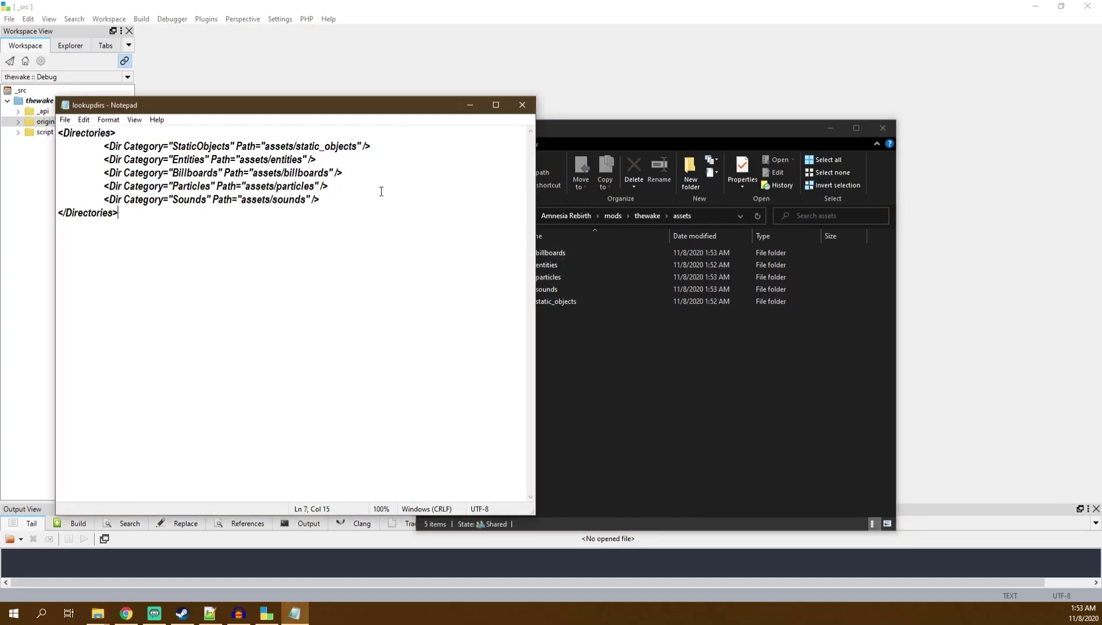
left_click_drag(146, 146, 270, 253)
left_click(276, 257)
left_click(705, 398)
left_click_drag(275, 262, 40, 136)
left_click(246, 283)
left_click_drag(369, 283, 31, 131)
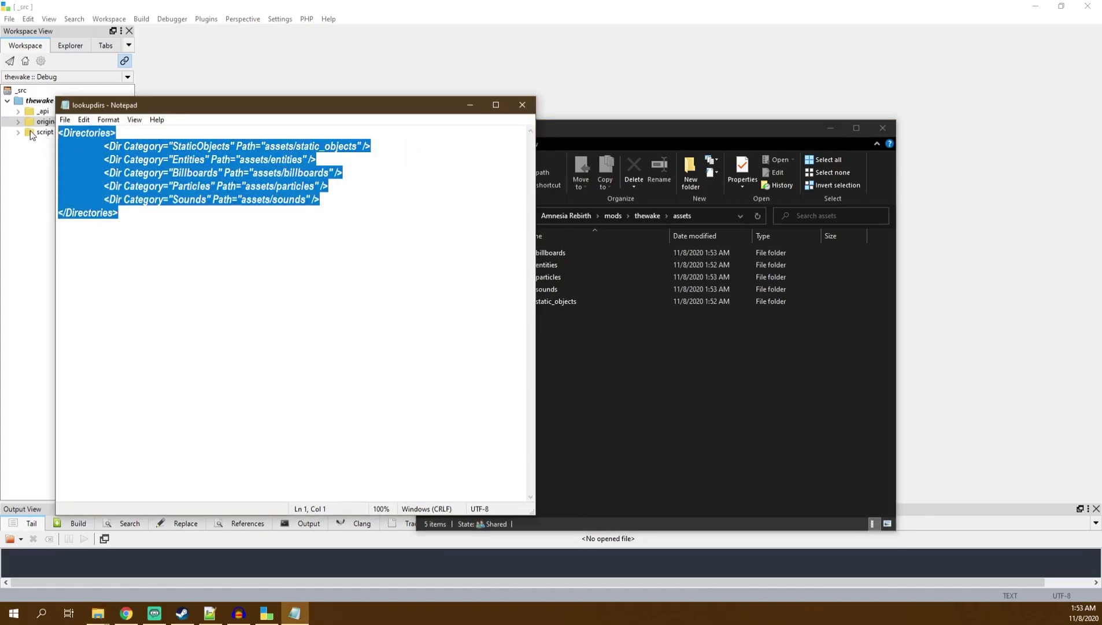
left_click(258, 284)
left_click(620, 411)
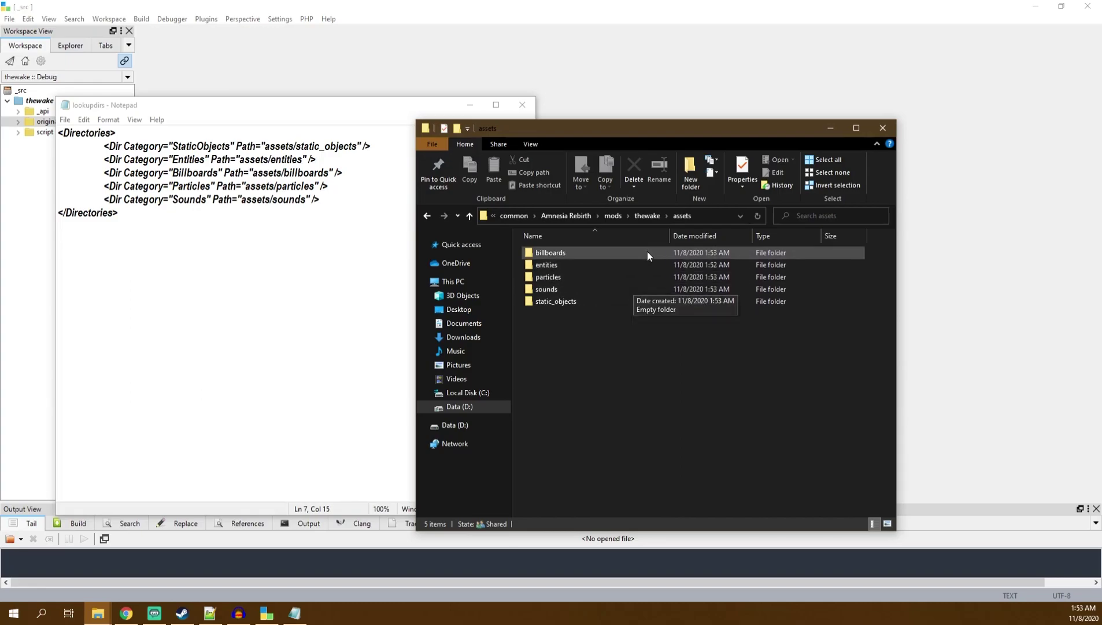
left_click(310, 247)
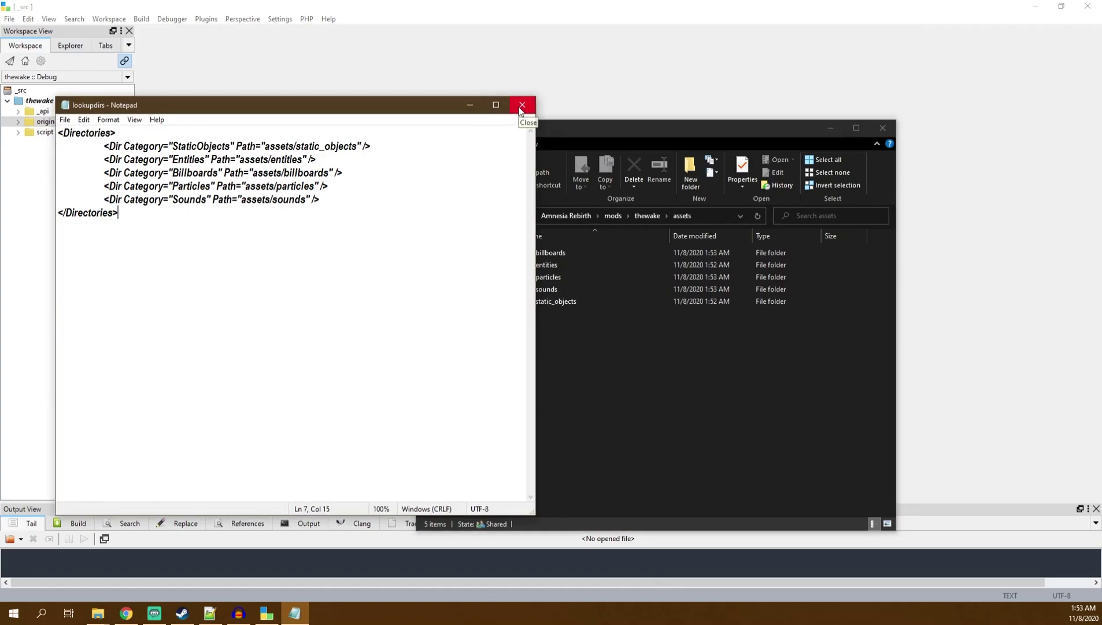
left_click(659, 365)
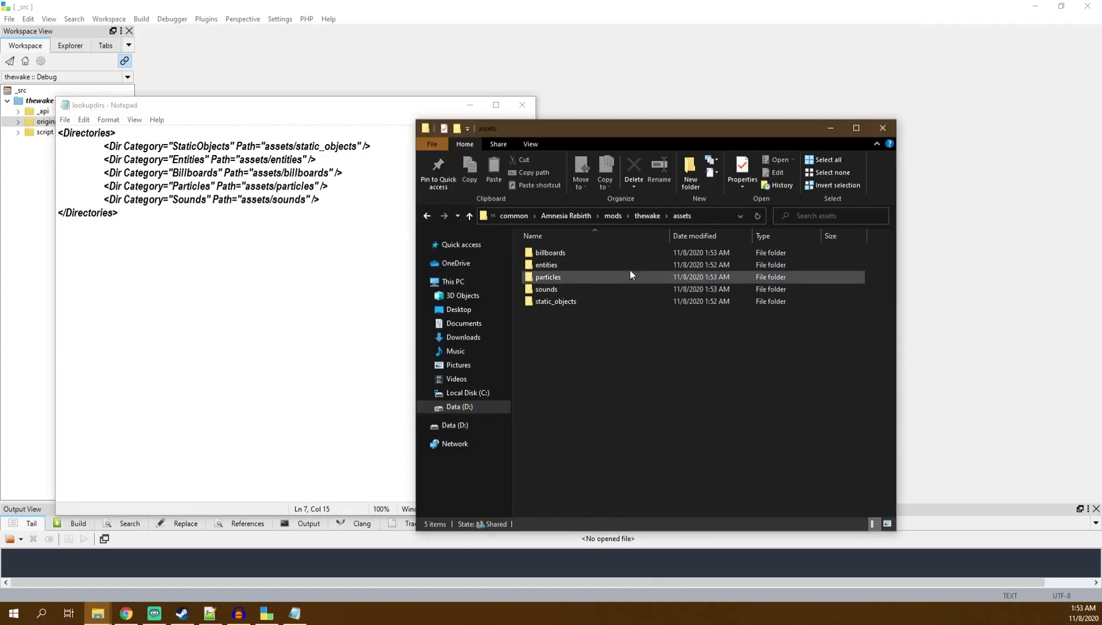
Close the lookupdirs file and go back up to the thewake mod folder.
left_click_drag(361, 112, 324, 111)
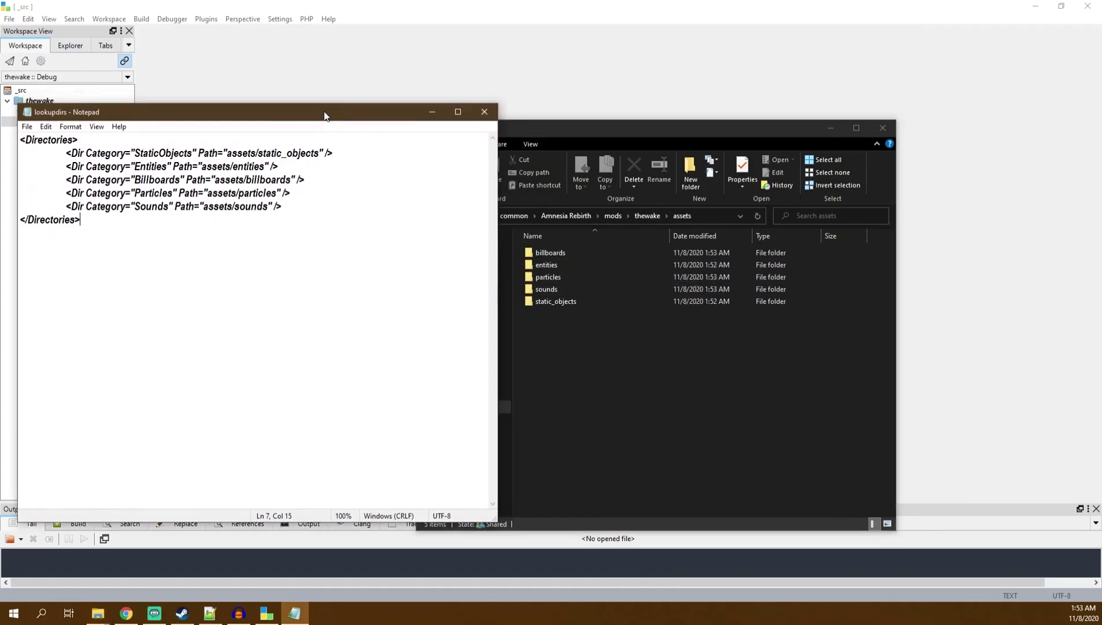
left_click(485, 109)
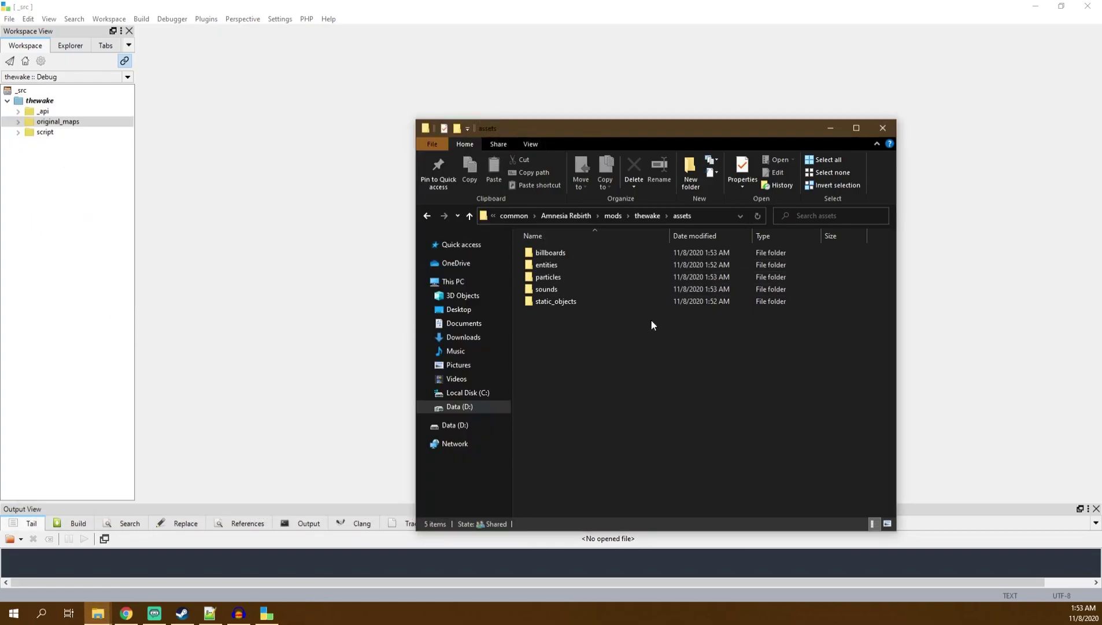
left_click(646, 214)
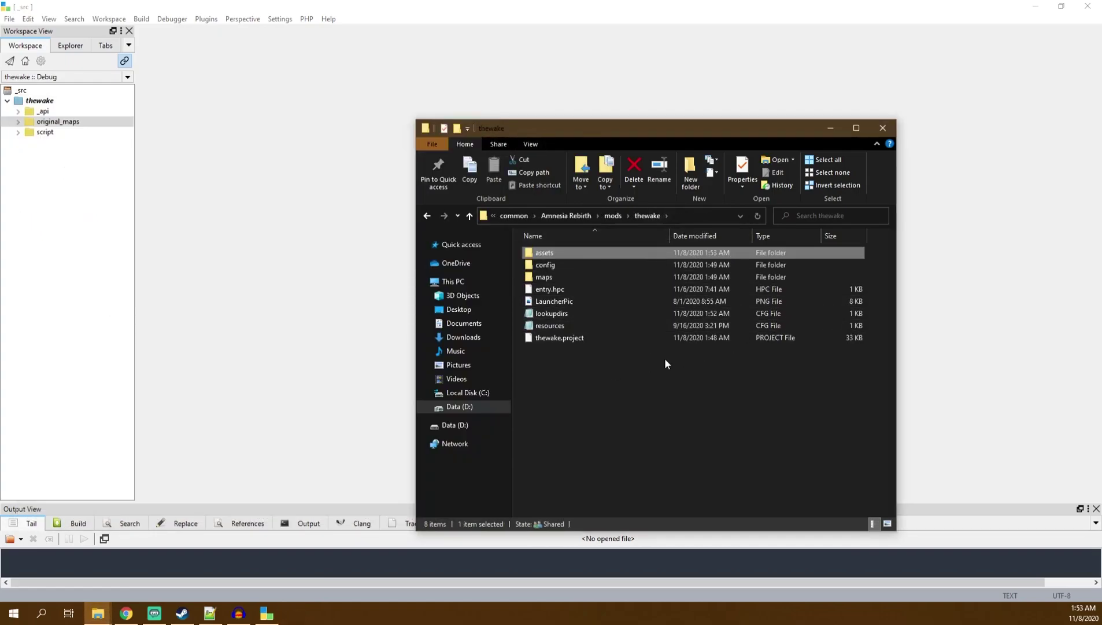
left_click(648, 393)
Move the thewake window aside and open the HPL3 folder from Documents in the other File Explorer window.
left_click_drag(656, 130, 826, 108)
mouse_move(98, 612)
mouse_move(134, 562)
left_click(70, 564)
left_click(237, 215)
left_click(229, 341)
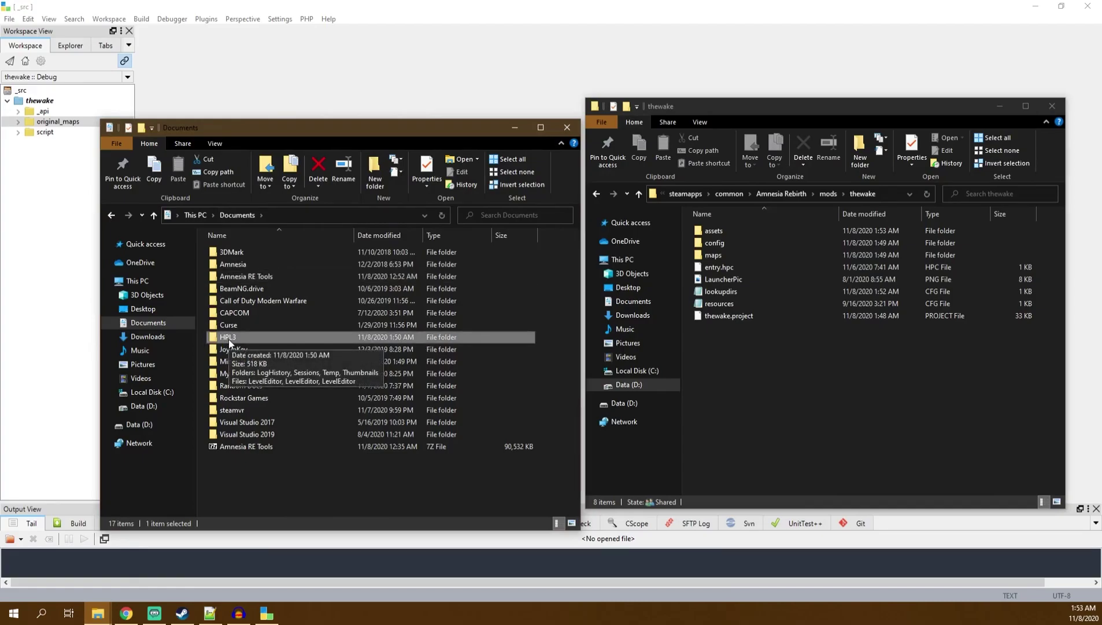
double_click(228, 339)
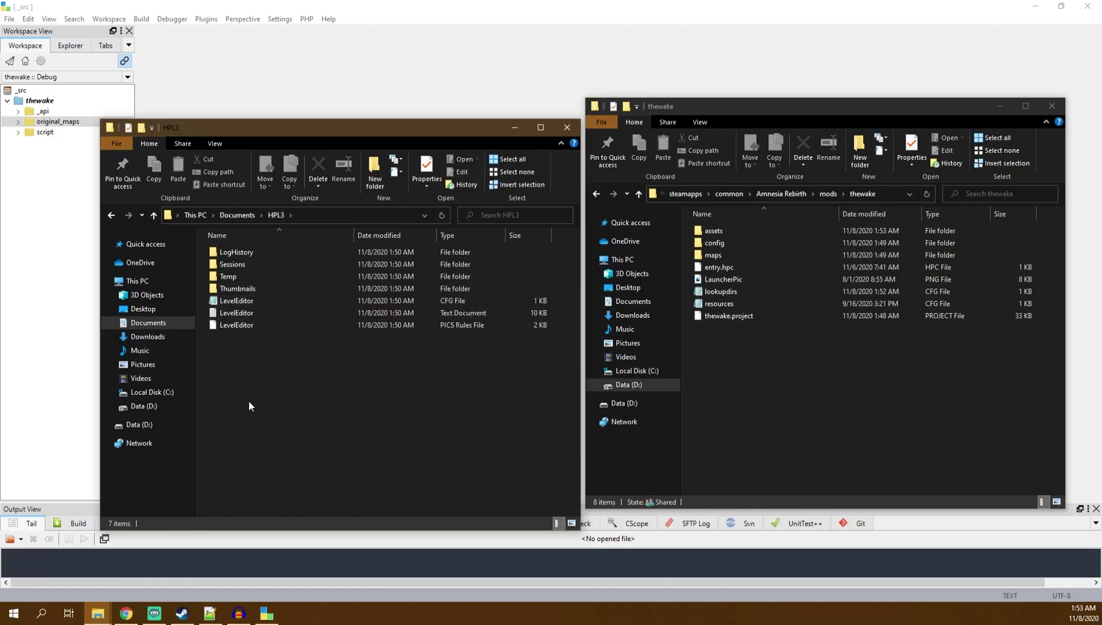
Create a text document named WIPMod in the HPL3 folder.
right_click(297, 391)
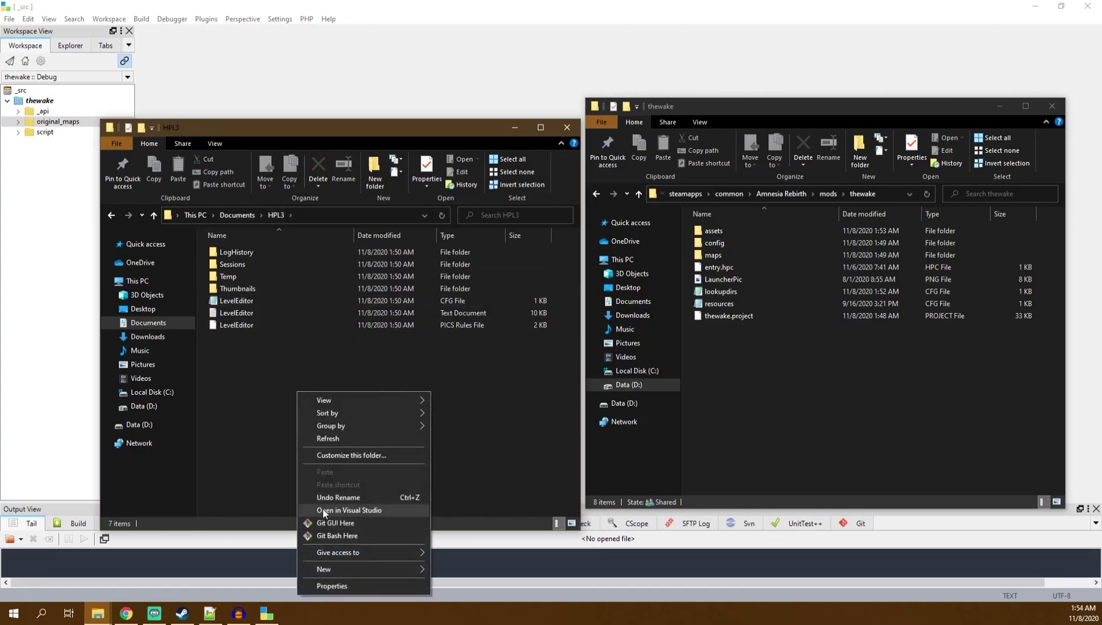
mouse_move(333, 566)
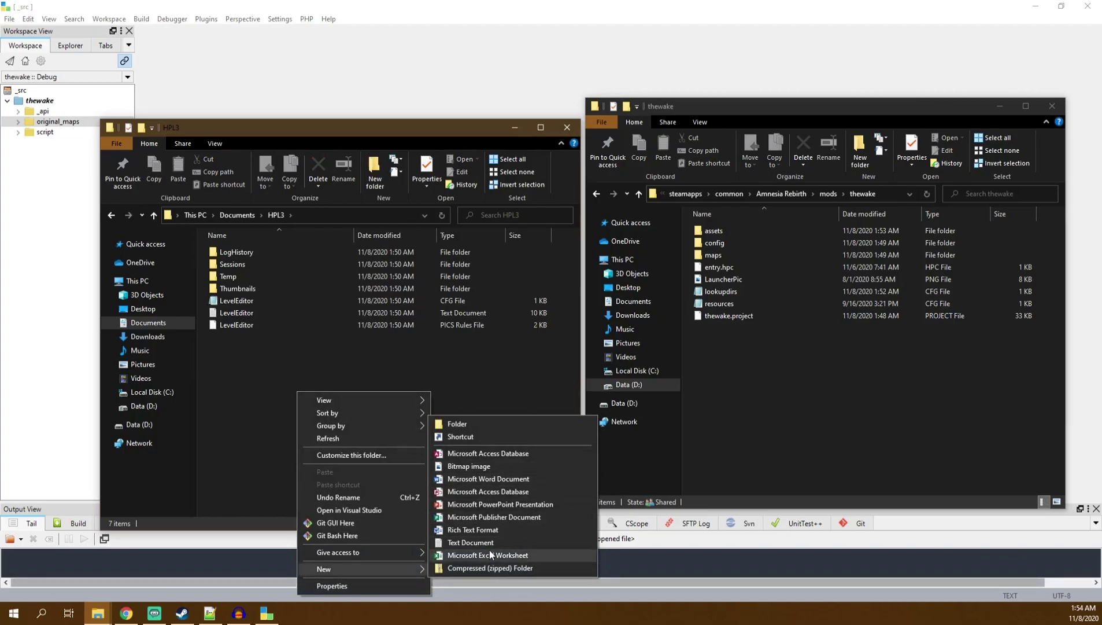
left_click(454, 543)
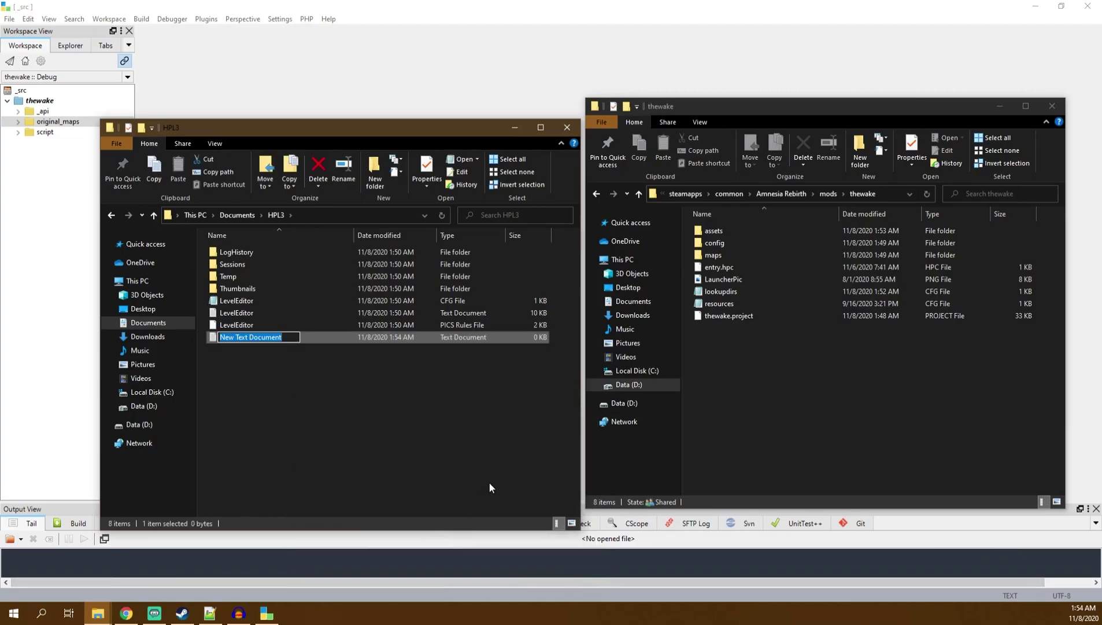
type("W")
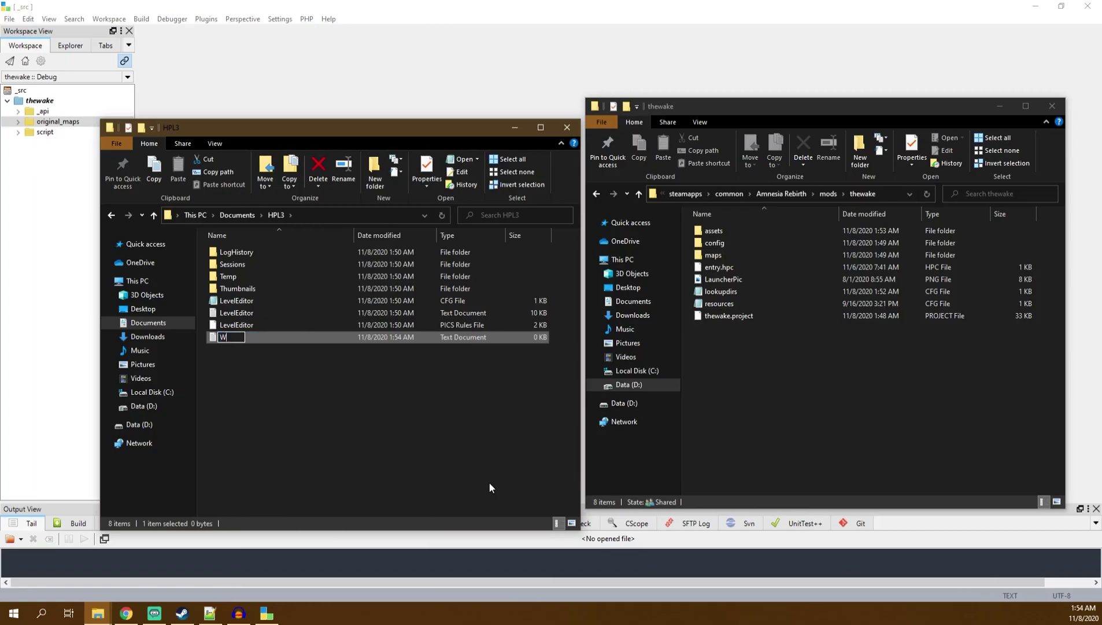
type("IPMod")
key("Return")
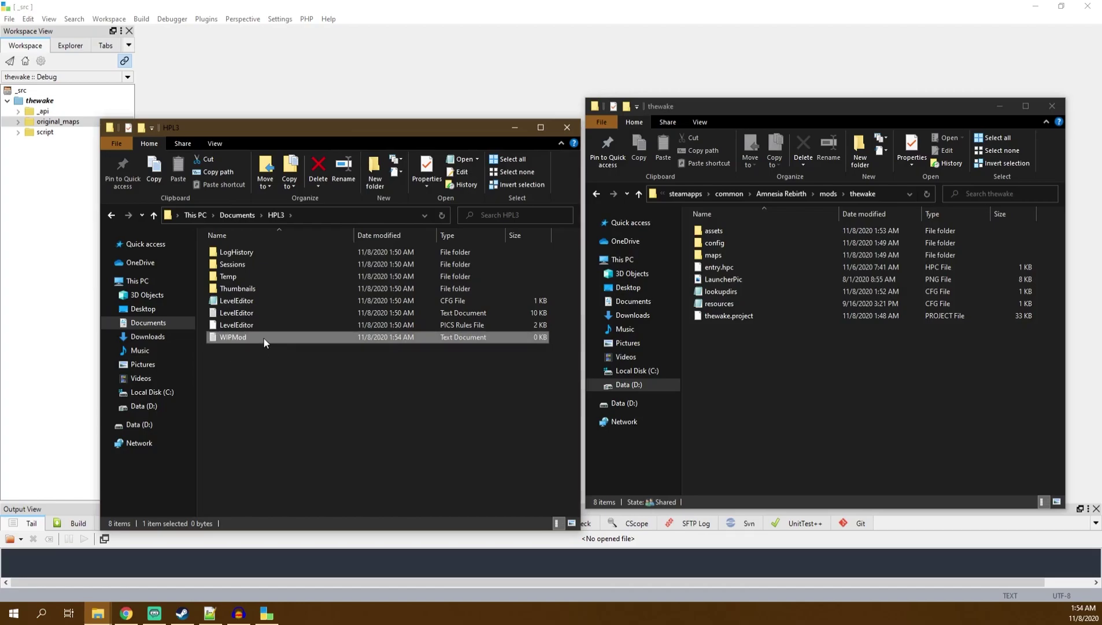
Open WIPMod and enter the line <WIPmod Path="D:\SteamGames\steamapps\common\Amnesia Rebirth\mods\thewake\entry.hpc" />.
double_click(264, 340)
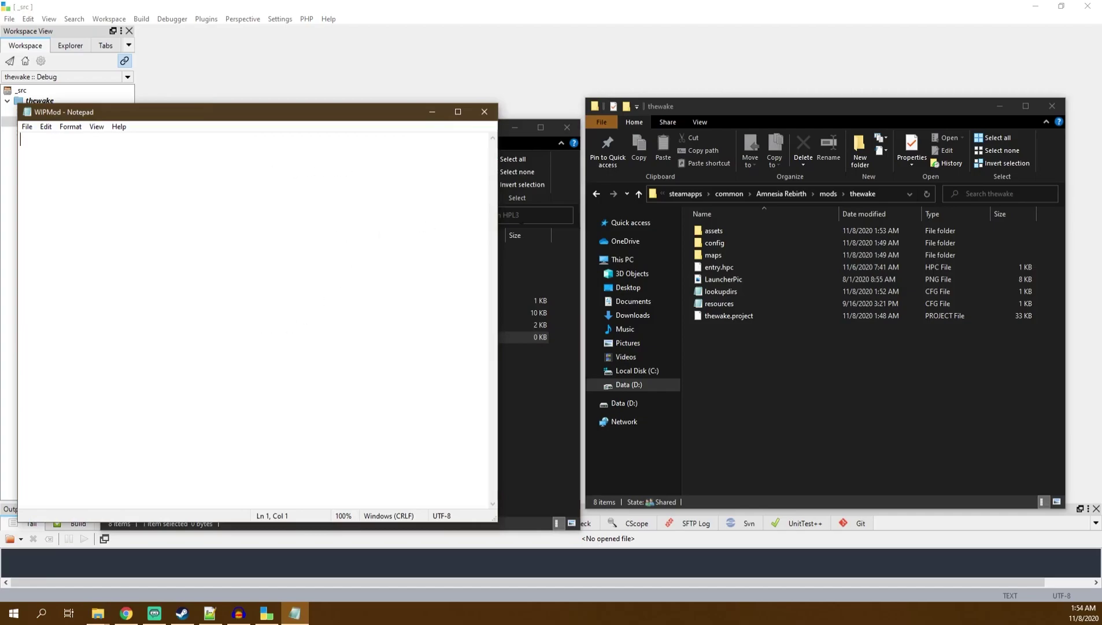
key("alt+Tab")
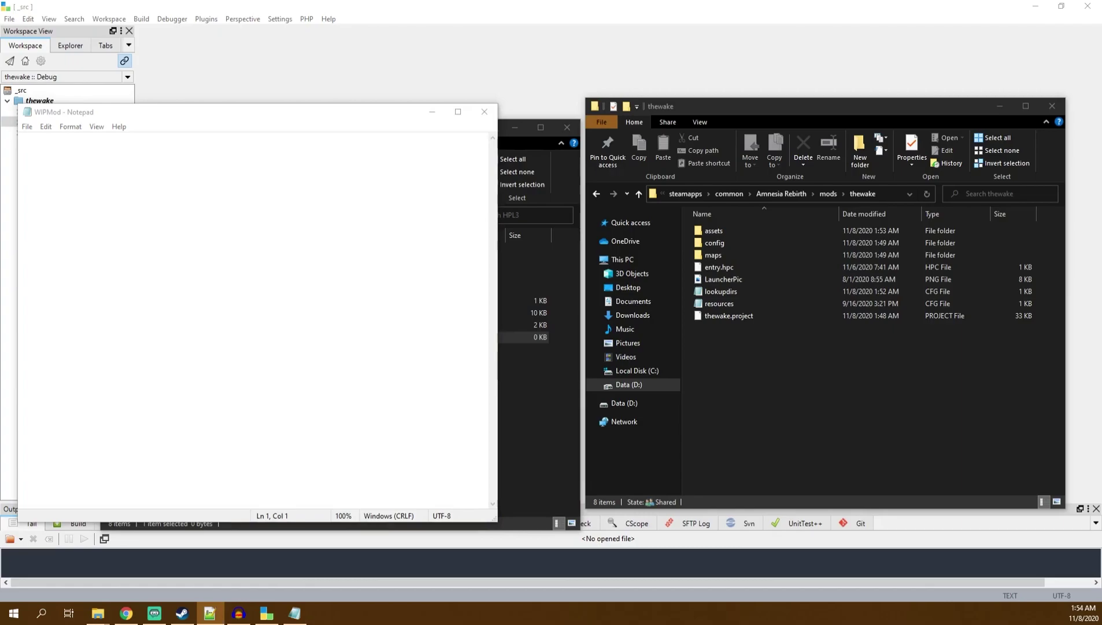
left_click(164, 162)
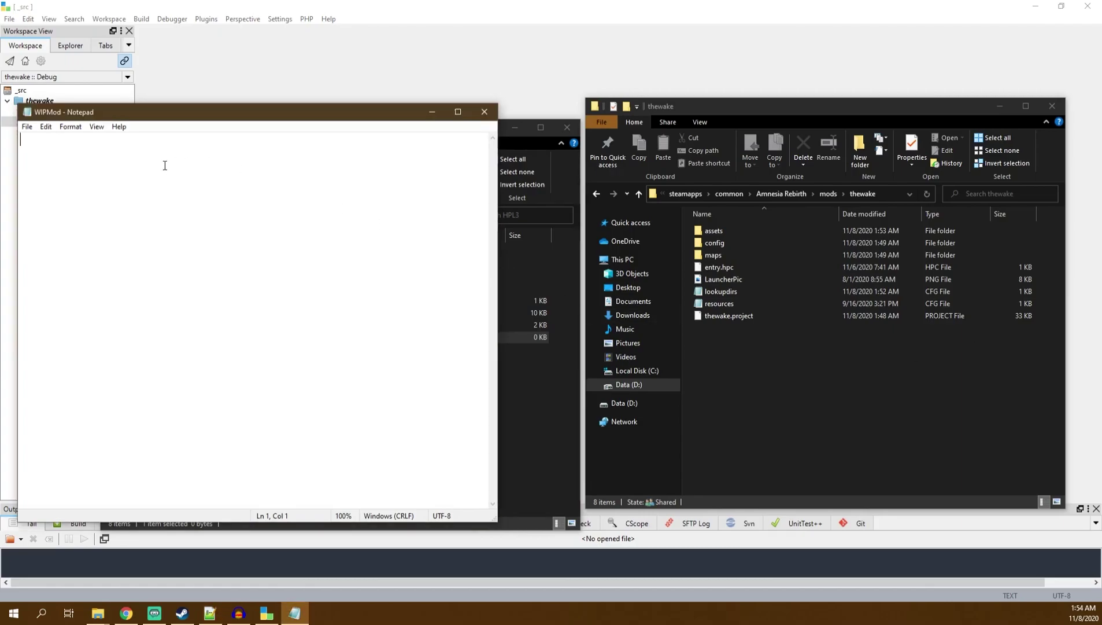
type("<WIPmod Path=\"D:\\SteamGames\\steamapps\\common\\Amnesia Rebirth\\mods\\thewake\\entry.hpc\" />")
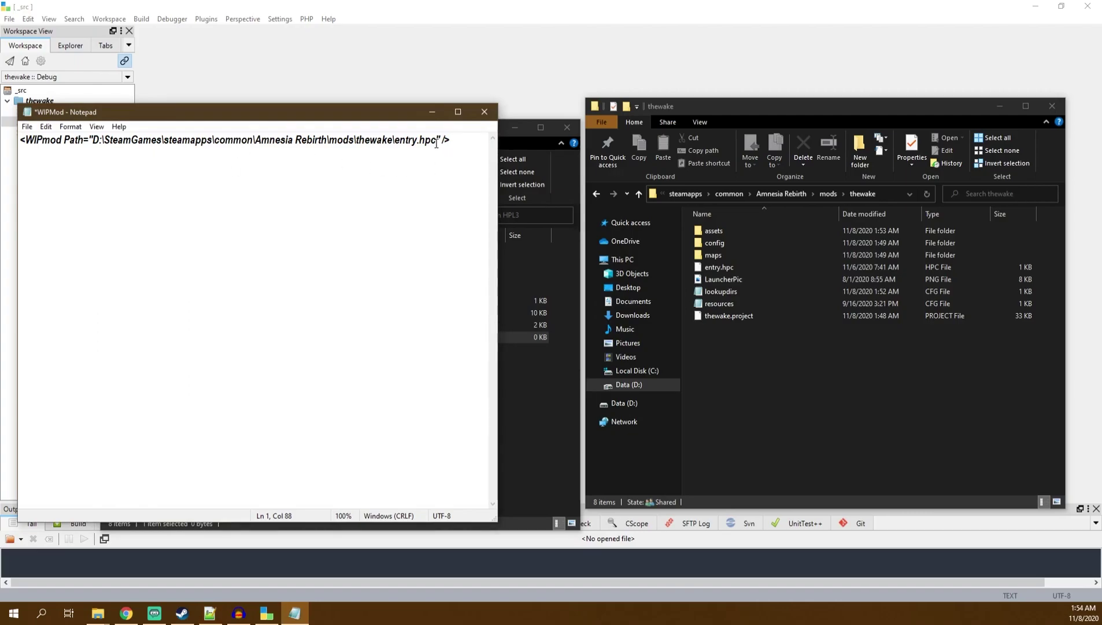
Copy the path between the quotes and replace it with the placeholder YOUR_MOD_PATH.
left_click_drag(435, 143, 93, 143)
key("ctrl+c")
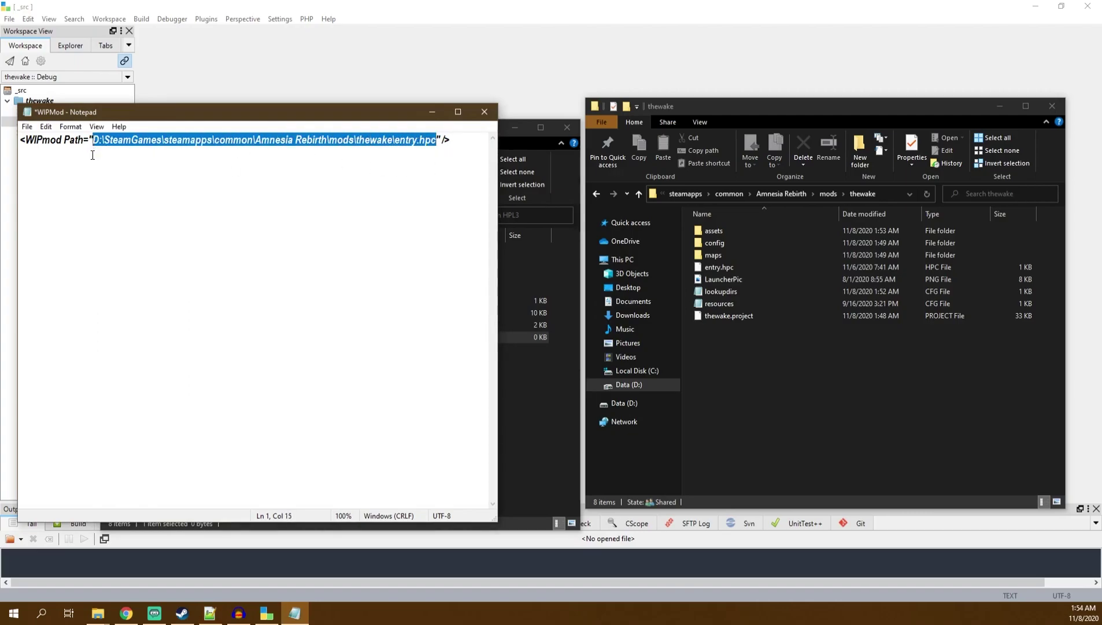
key("BackSpace")
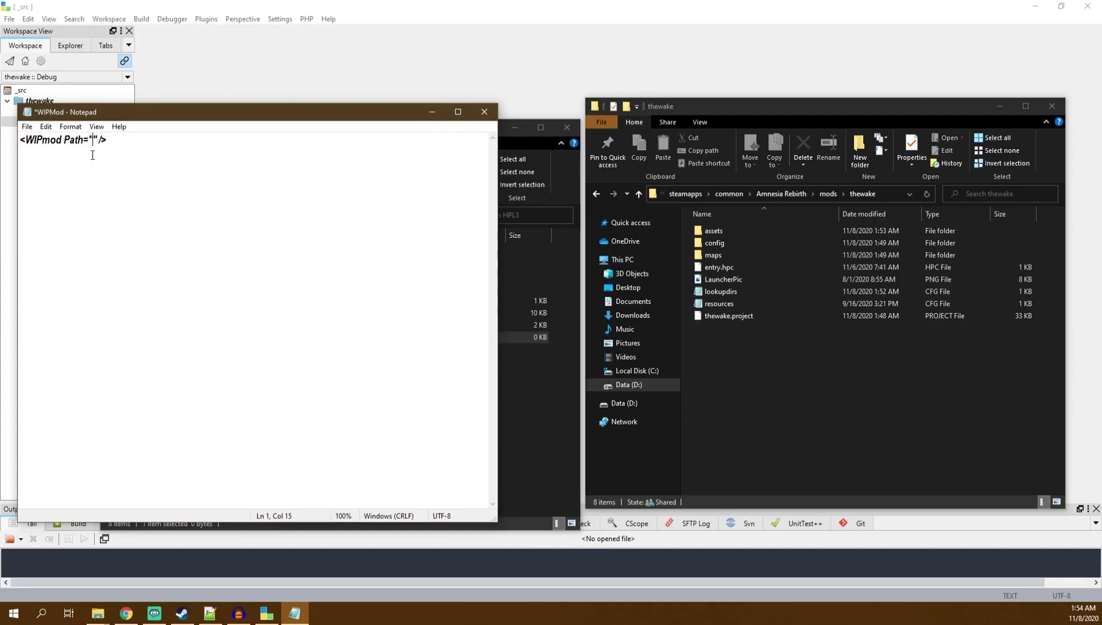
type("YOUR_MOD_PATH")
Replace the YOUR_MOD_PATH placeholder with the copied path D:\SteamGames\steamapps\common\Amnesia Rebirth\mods\thewake\entry.hpc.
key("shift+Left")
key("shift+Left")
key("shift+Left")
key("shift+Left")
key("shift+Left")
key("shift+Left")
key("shift+Left")
key("shift+Left")
key("shift+Left")
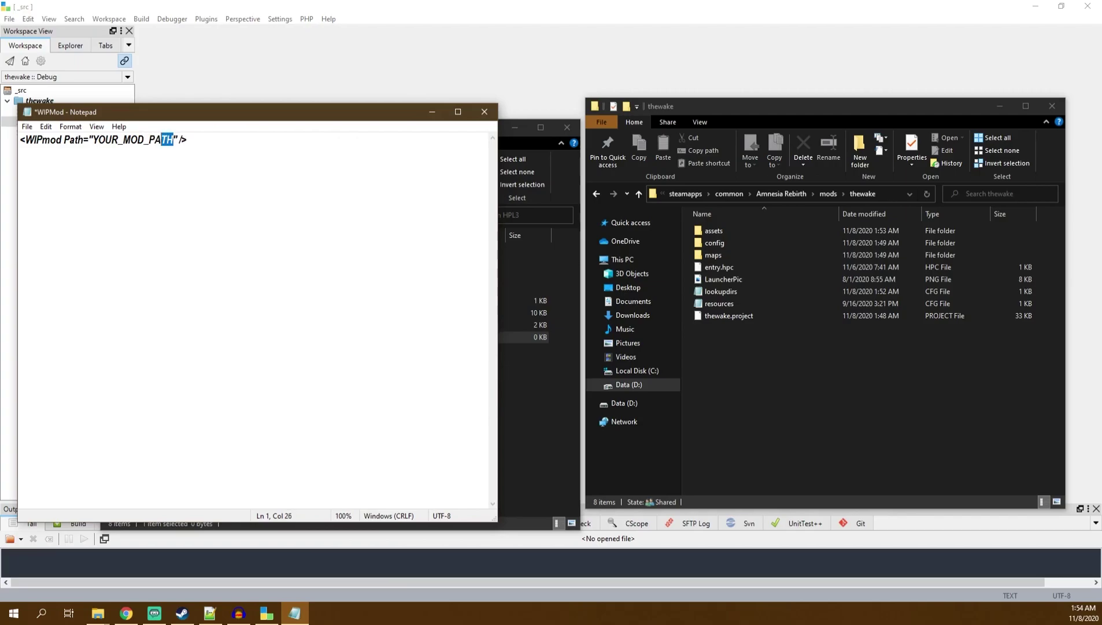
key("shift+Left")
key("shift+Left")
key("shift+Left")
key("shift+Left")
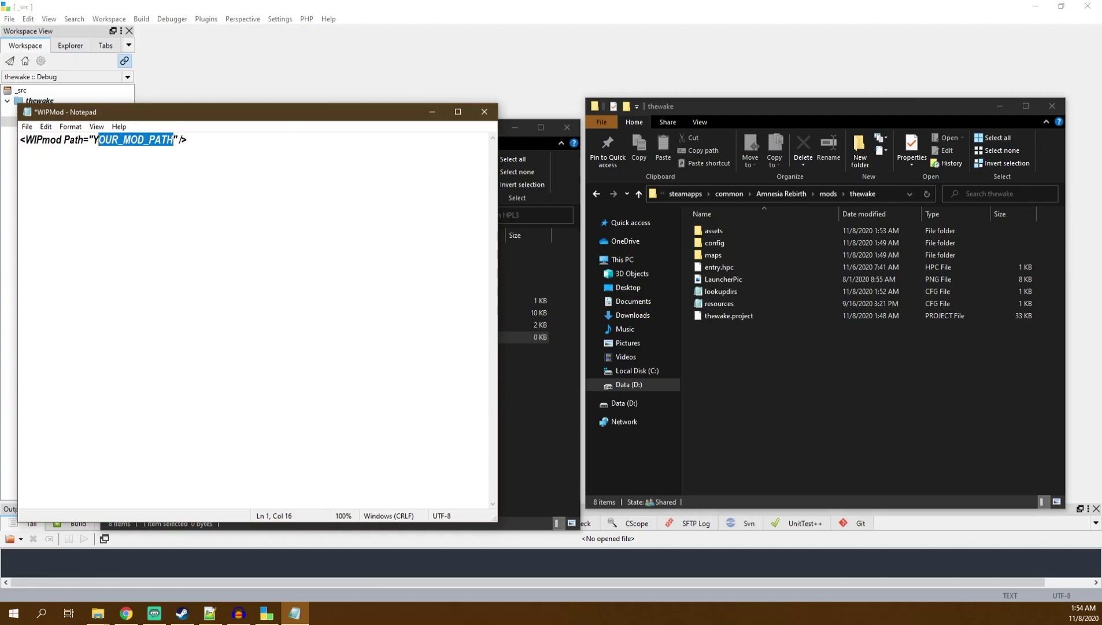
key("ctrl+v")
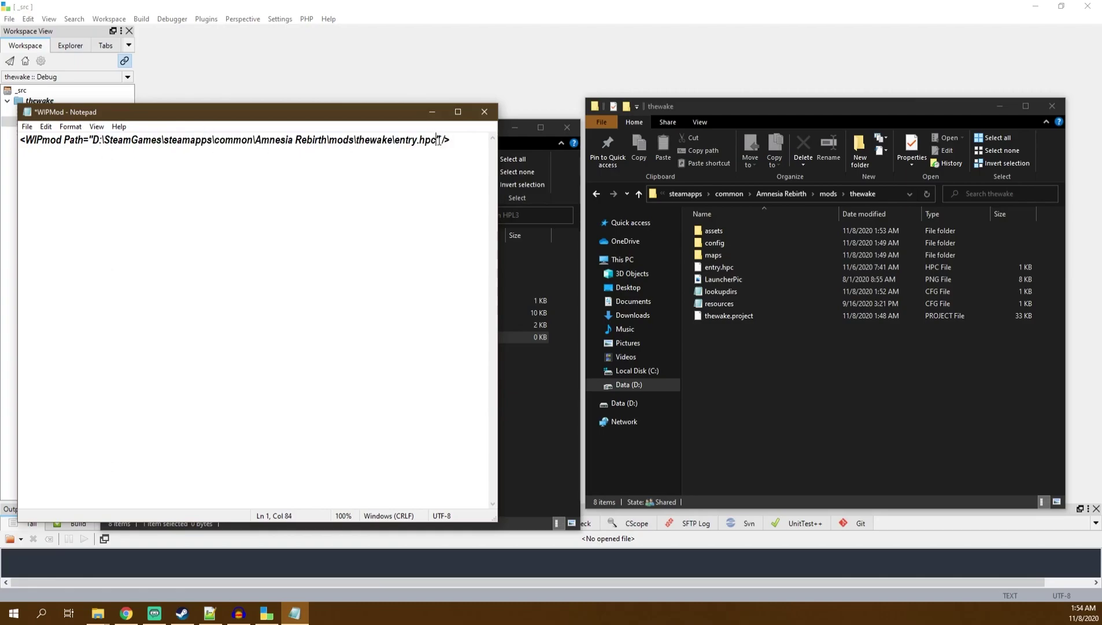
Check the entered path against the thewake folder's location and its entry.hpc file, and save the WIPMod document.
left_click(750, 364)
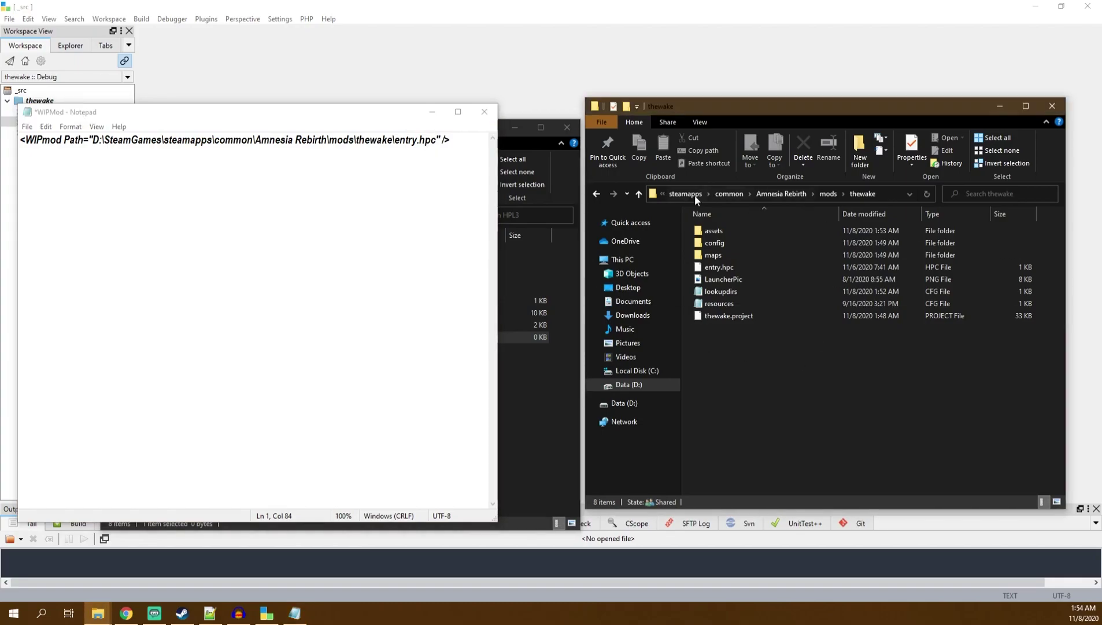
left_click(895, 197)
left_click(845, 354)
left_click_drag(437, 139, 395, 139)
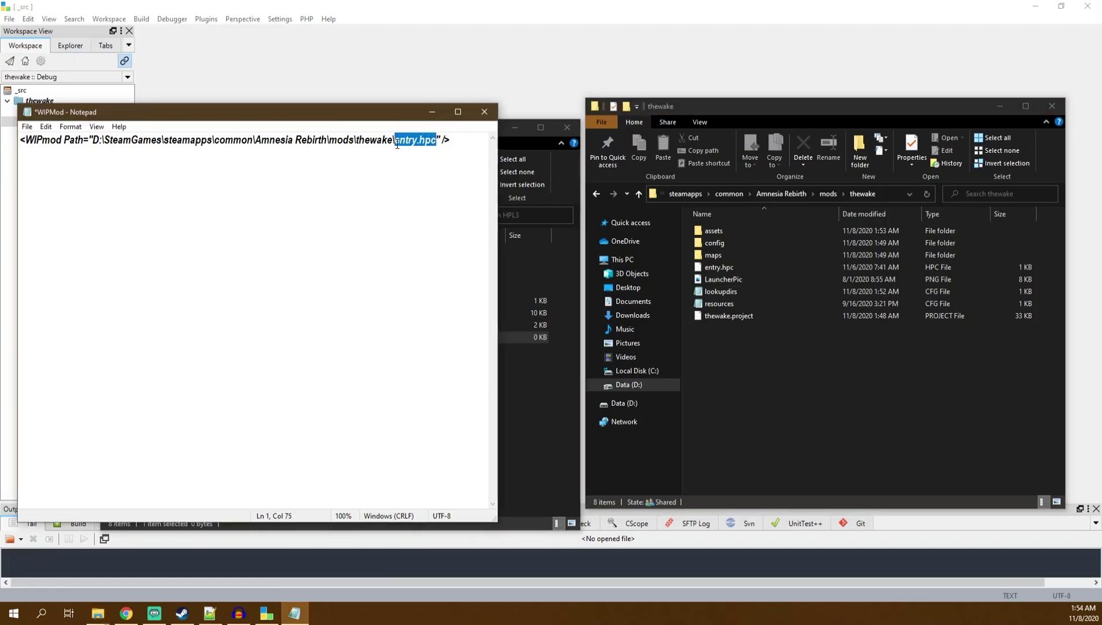
left_click(735, 269)
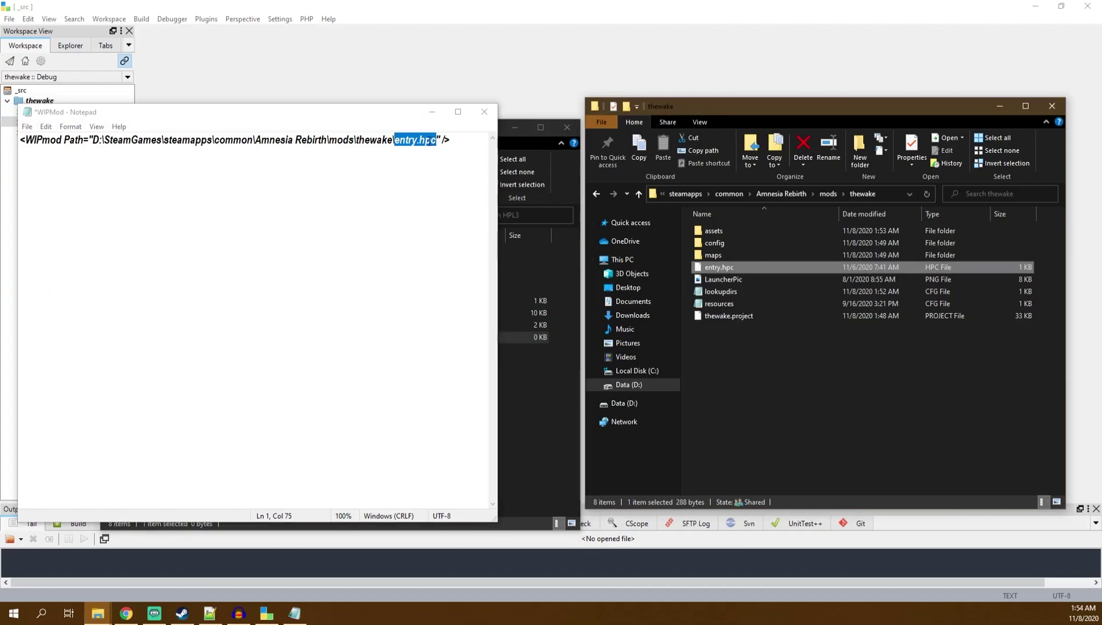
left_click(453, 151)
left_click(379, 192)
key("ctrl+s")
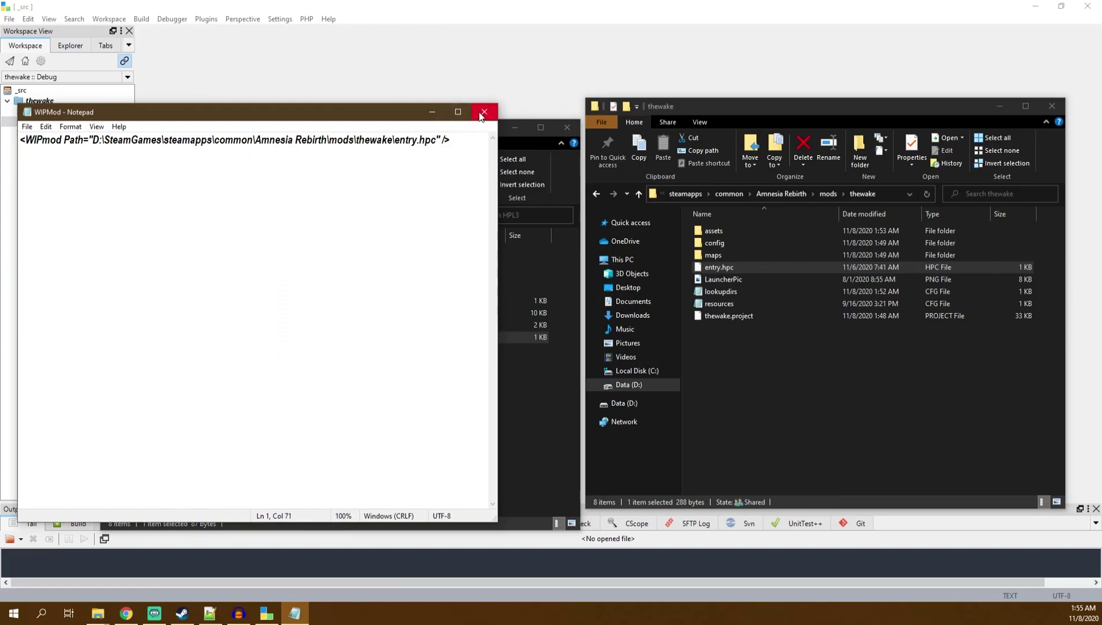
Reopen the WIPMod text document and save it in the HPL3 folder as WIPMod.cfg, using the All Files type.
left_click(480, 116)
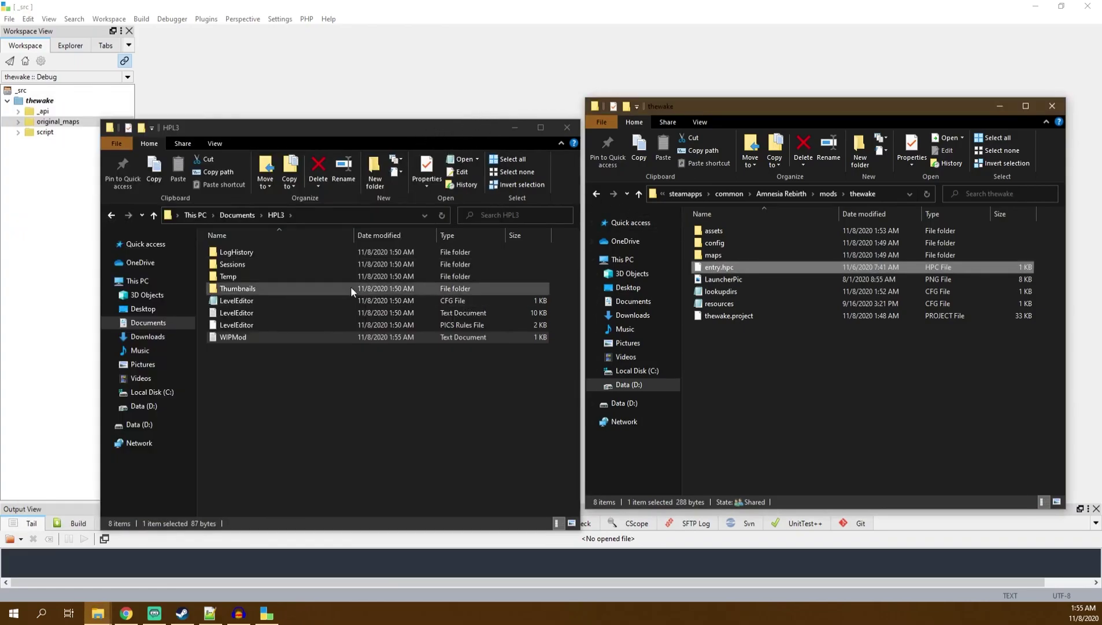
double_click(278, 337)
left_click(212, 176)
left_click(28, 127)
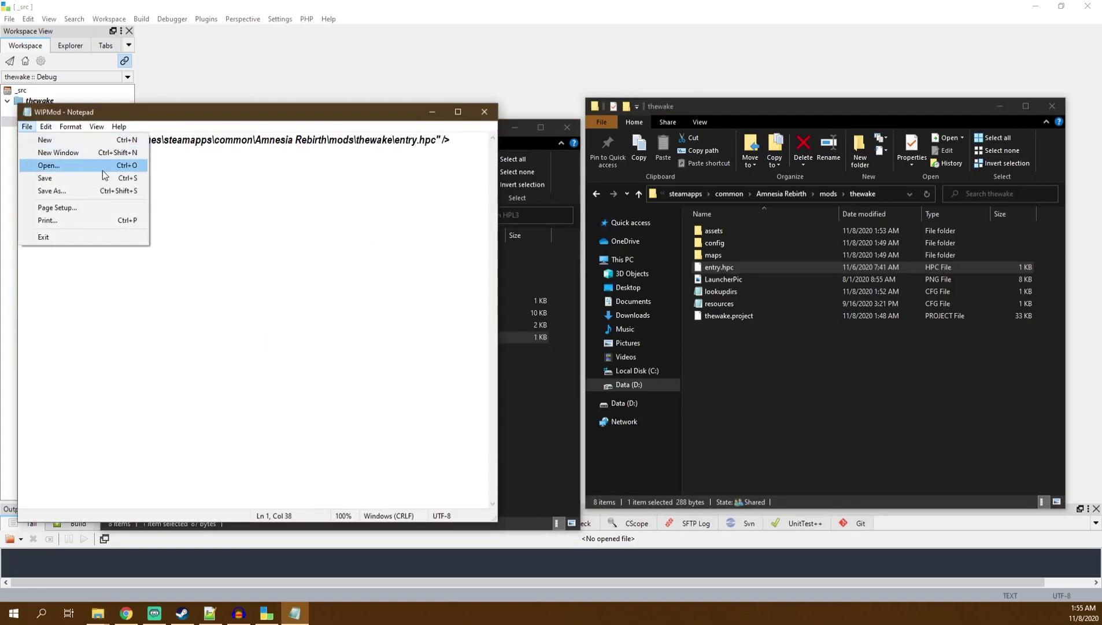
left_click(104, 191)
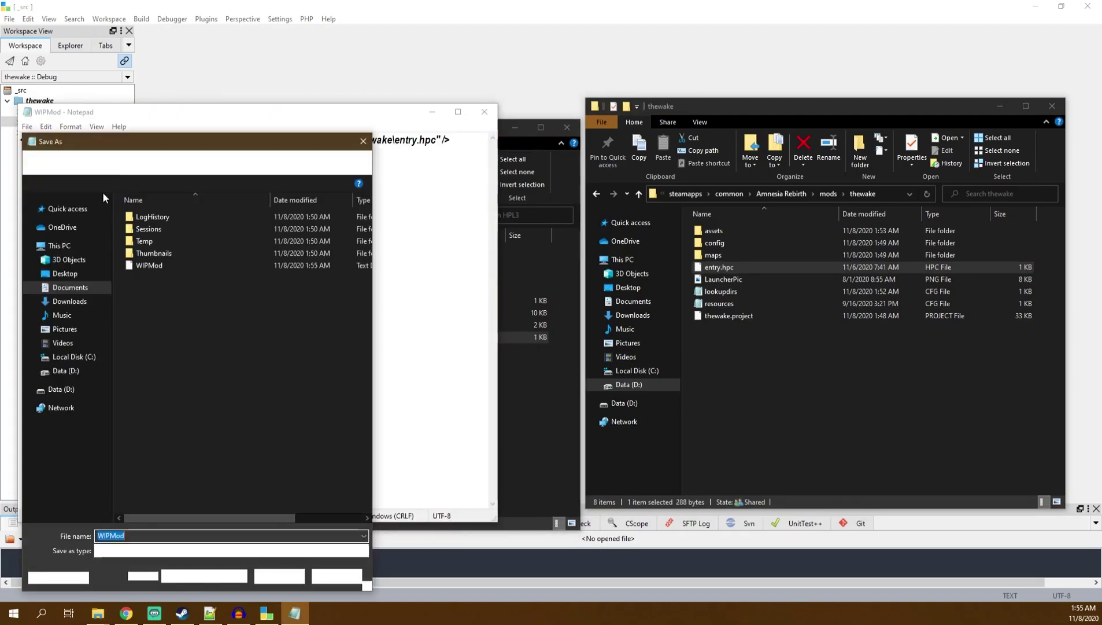
left_click(211, 550)
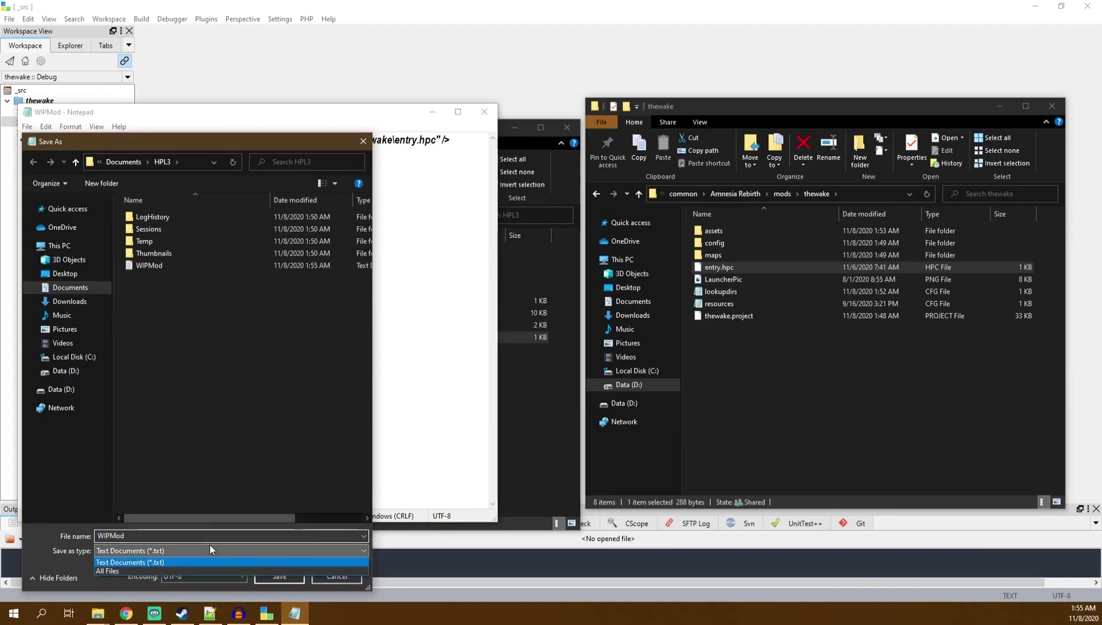
left_click(111, 568)
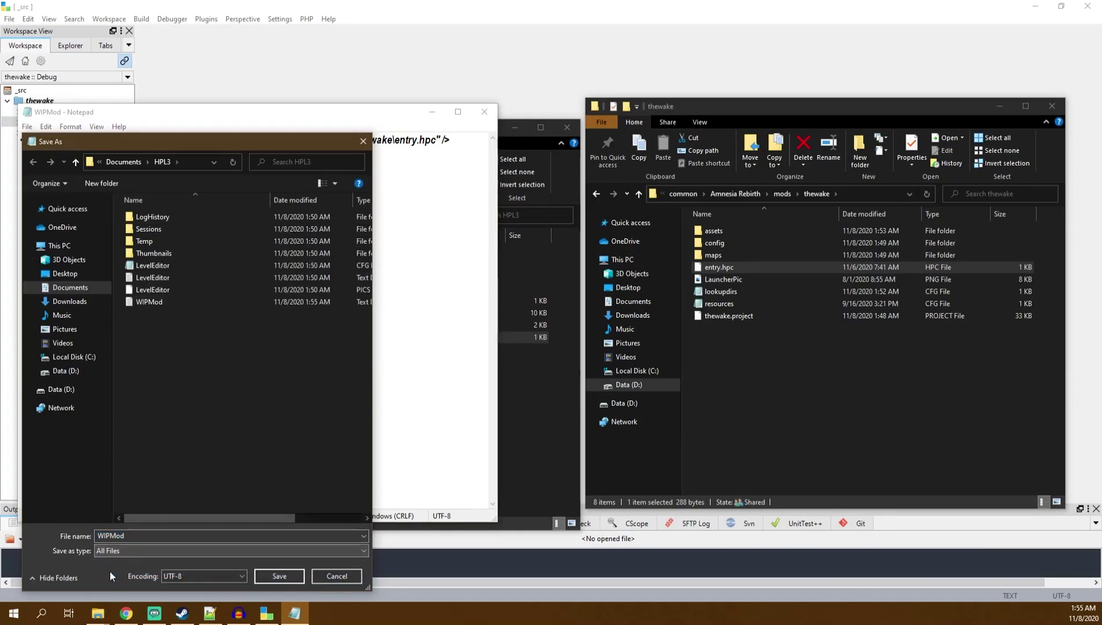
left_click(142, 535)
left_click(145, 536)
type(".cfg")
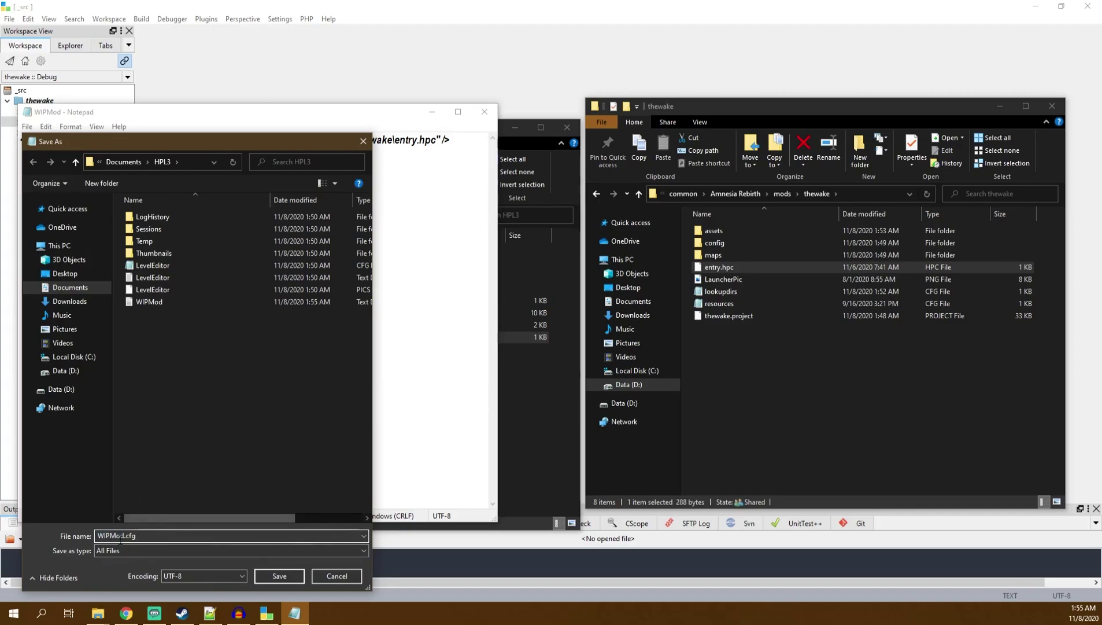
left_click(272, 581)
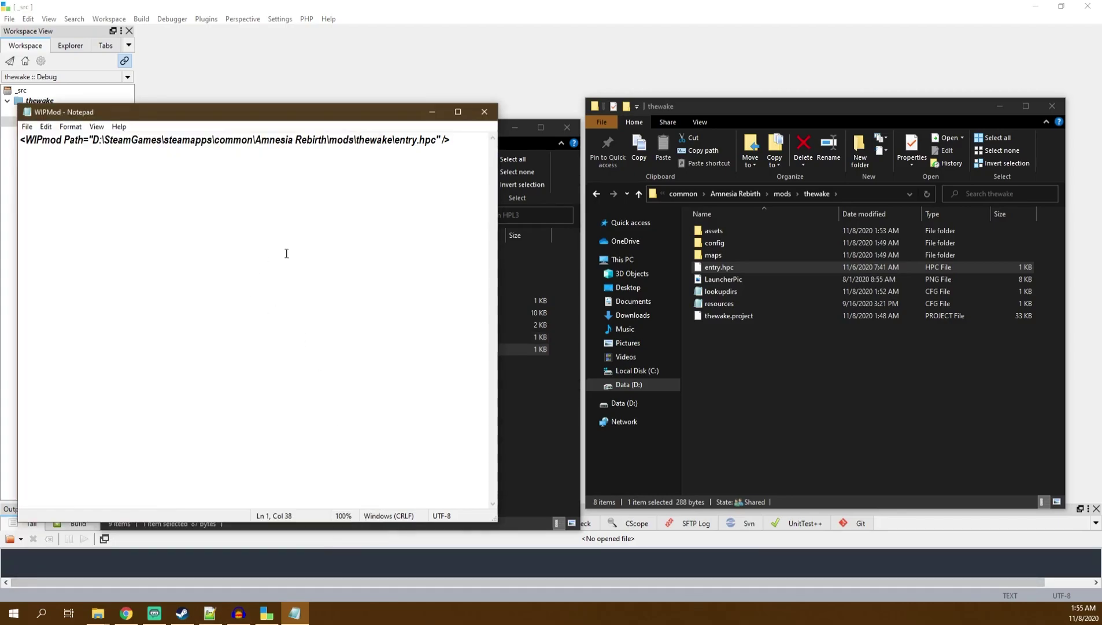
Close the document and delete the old WIPMod text document from the HPL3 folder, keeping the CFG file.
left_click(484, 112)
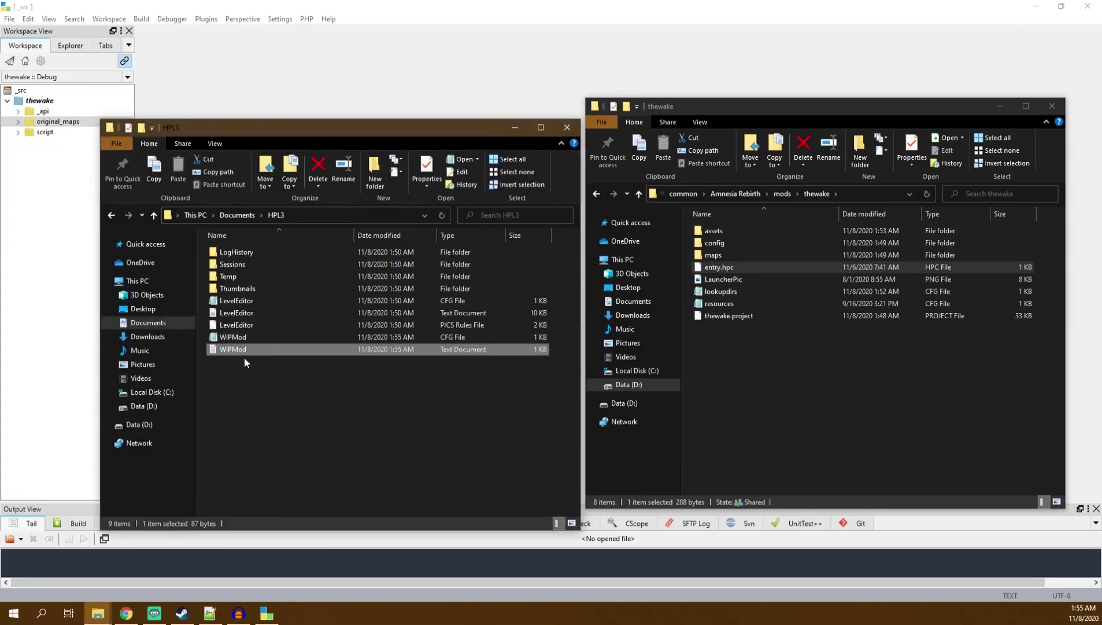
key("Delete")
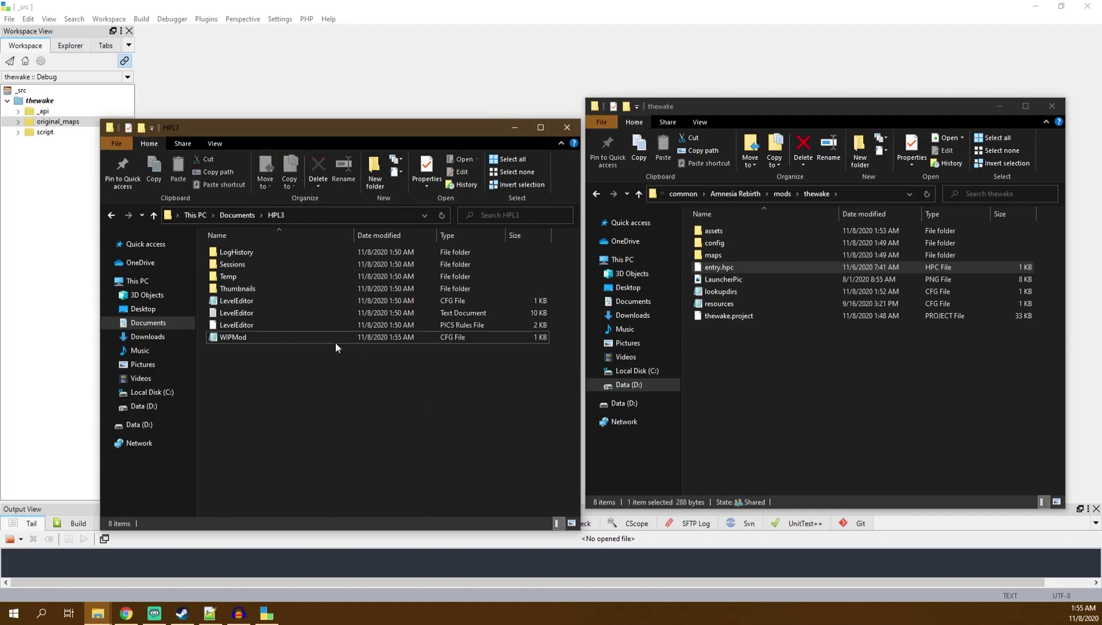
left_click(466, 342)
Launch LevelEditor from the Amnesia Rebirth folder to check whether it works on the mod, and close it again.
left_click(893, 380)
left_click(791, 193)
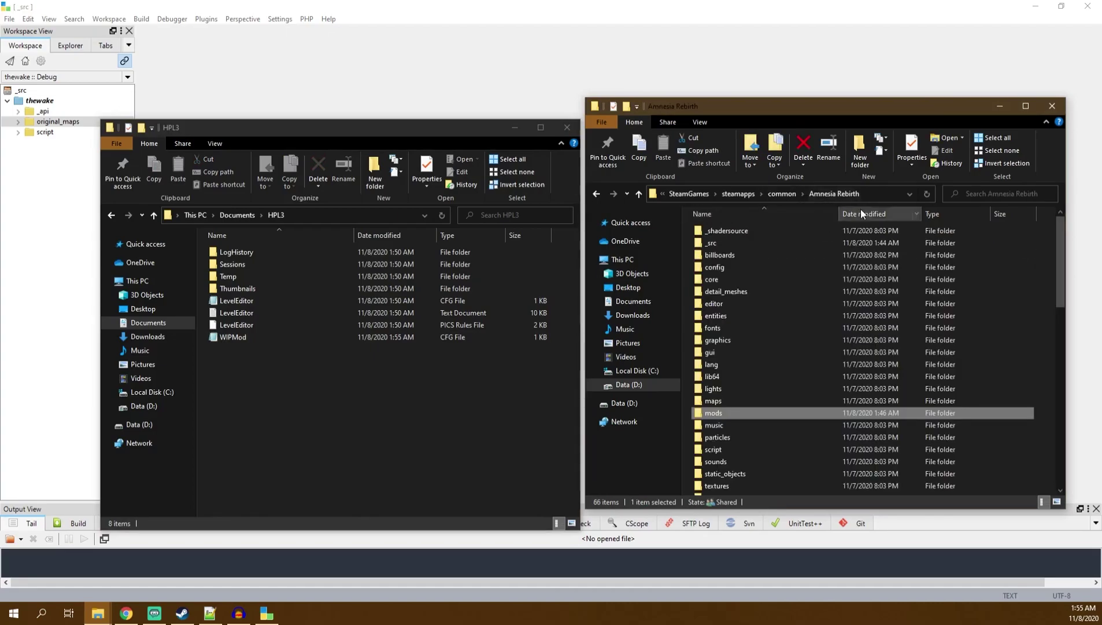
scroll(848, 288, "down", 3)
scroll(849, 293, "down", 3)
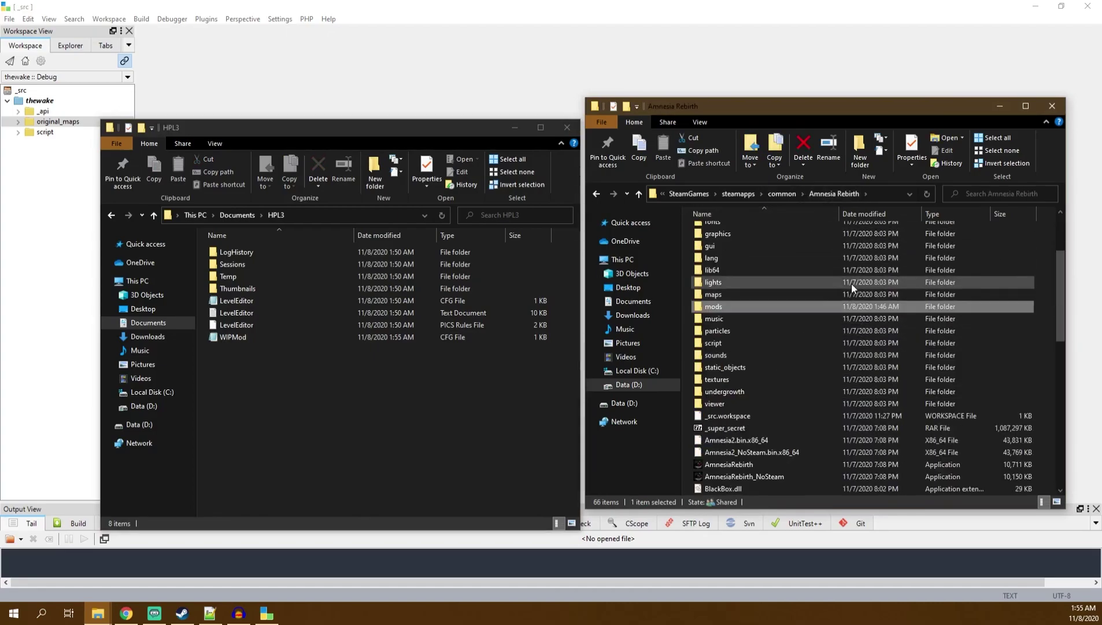
scroll(846, 291, "down", 6)
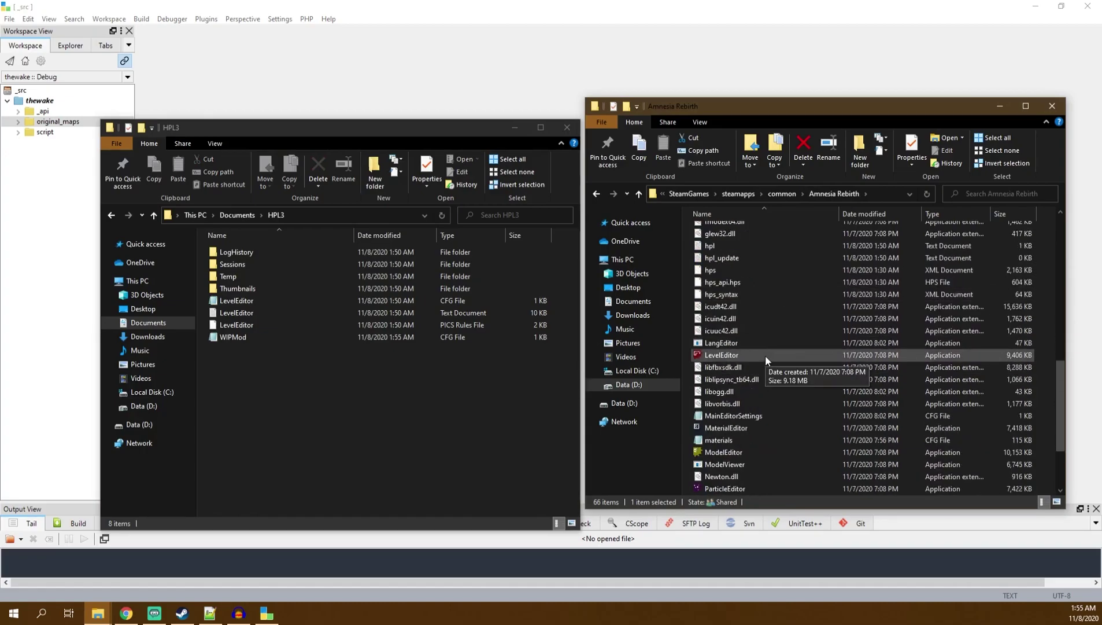
double_click(764, 354)
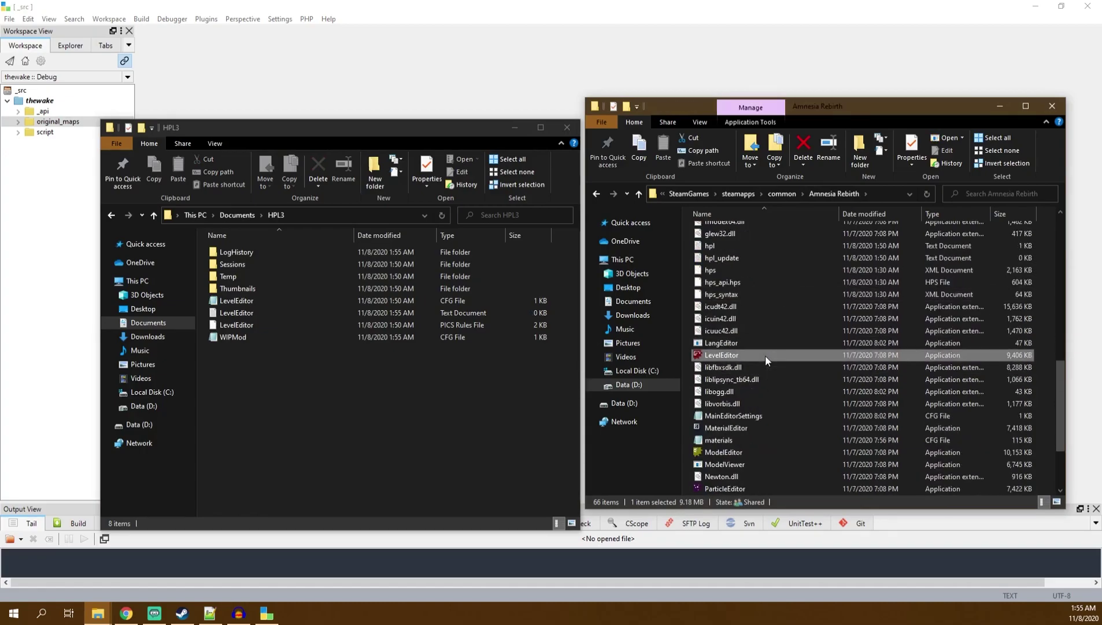
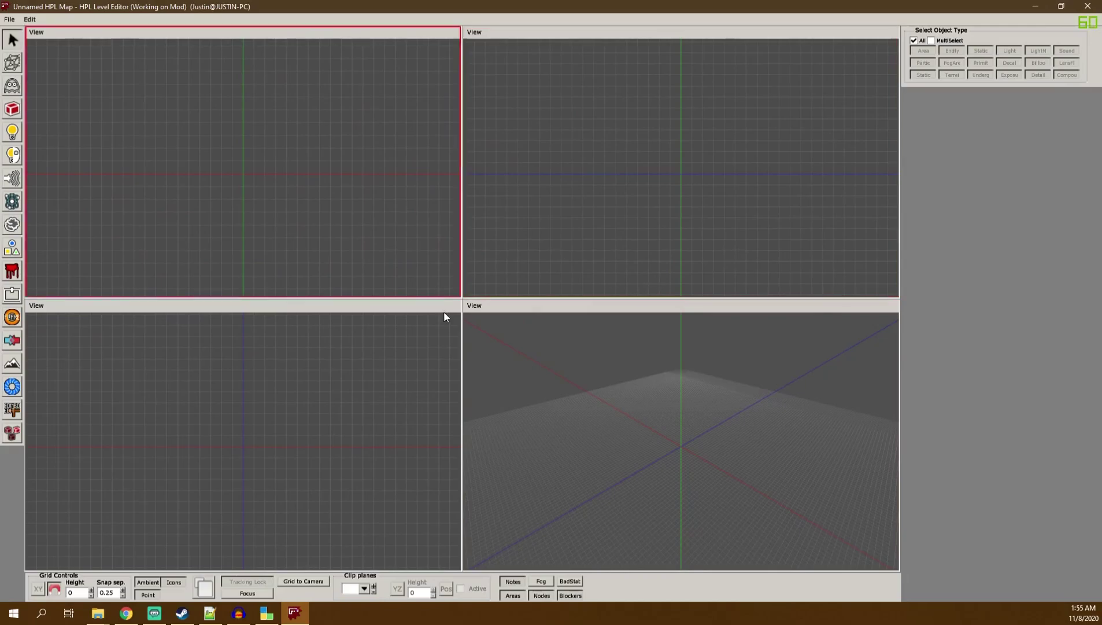
left_click(1089, 6)
left_click(521, 323)
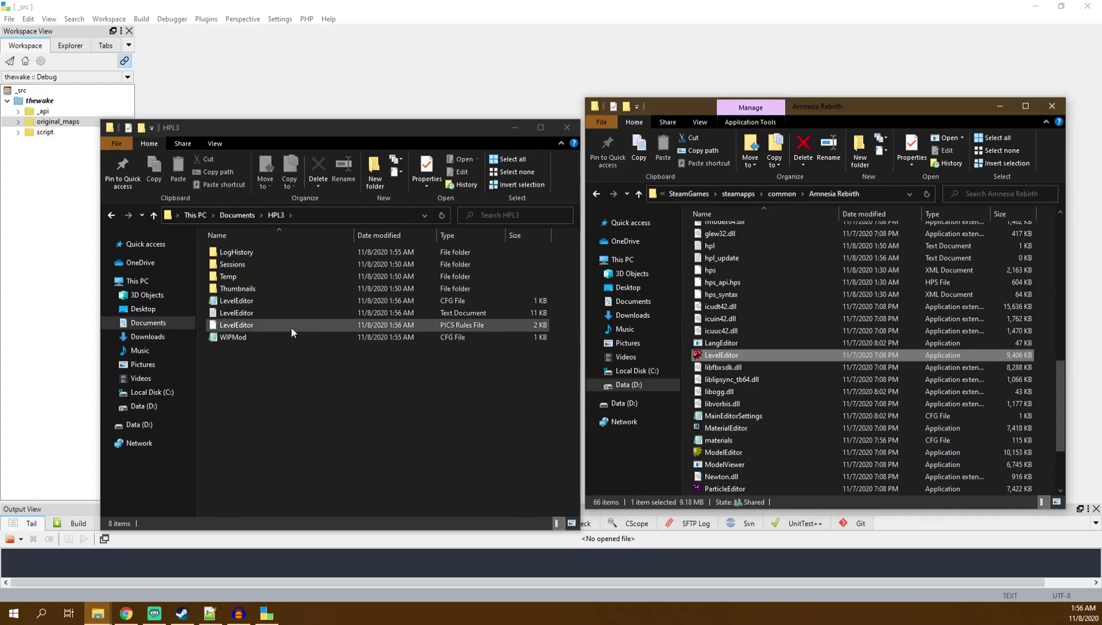
Return to the mods\thewake folder and minimize both the HPL3 and thewake folder windows to reveal the _src workspace.
scroll(768, 435, "up", 6)
left_click(765, 397)
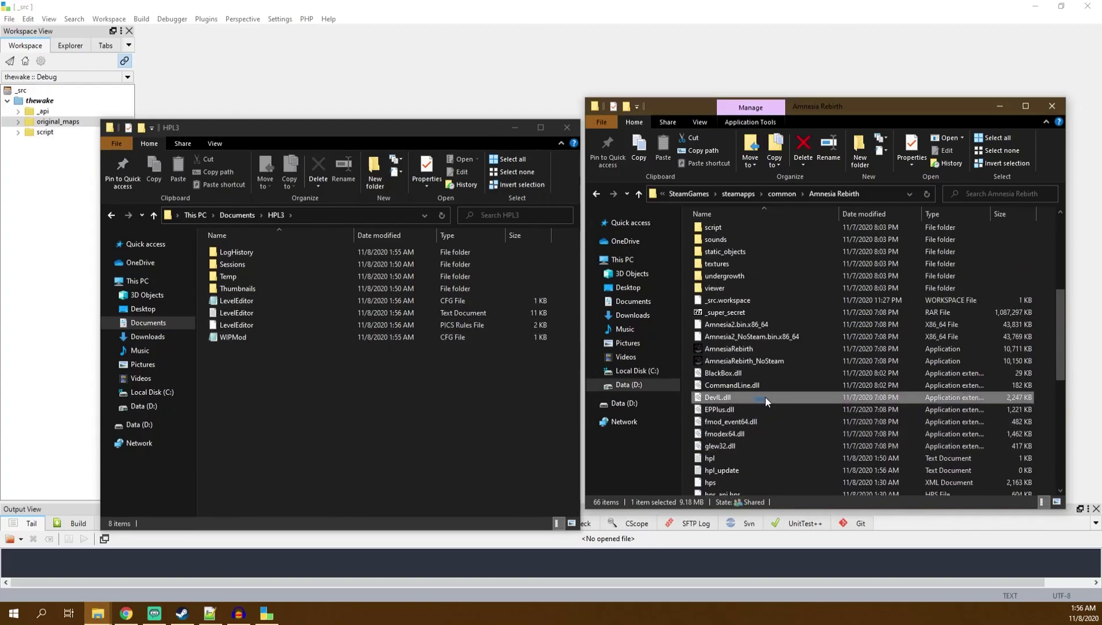
scroll(766, 419, "up", 4)
scroll(765, 419, "up", 2)
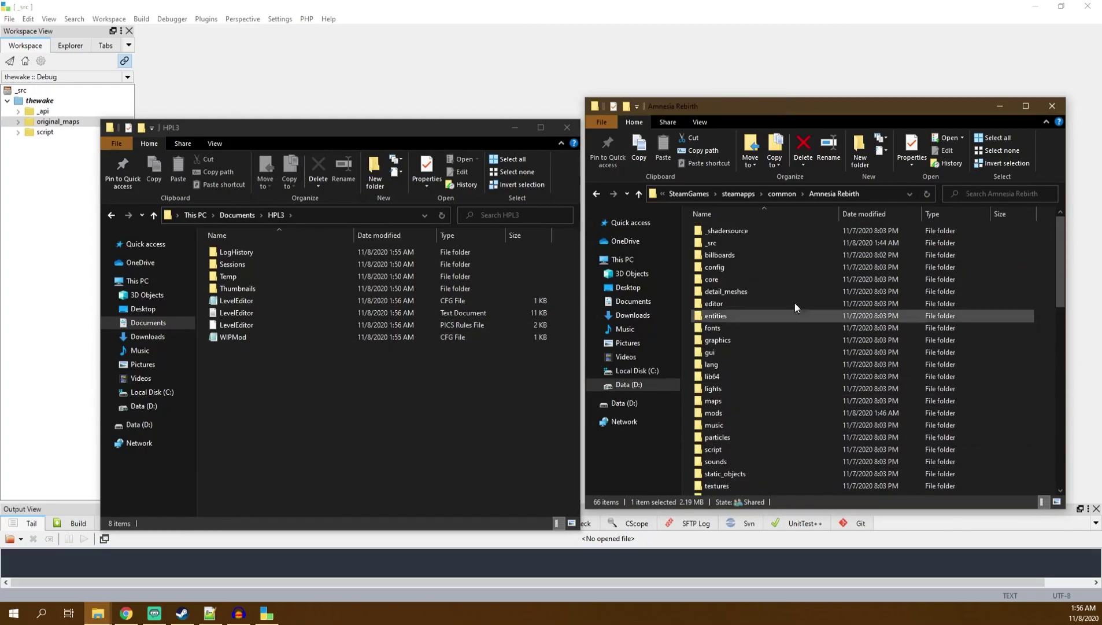
double_click(744, 414)
double_click(751, 232)
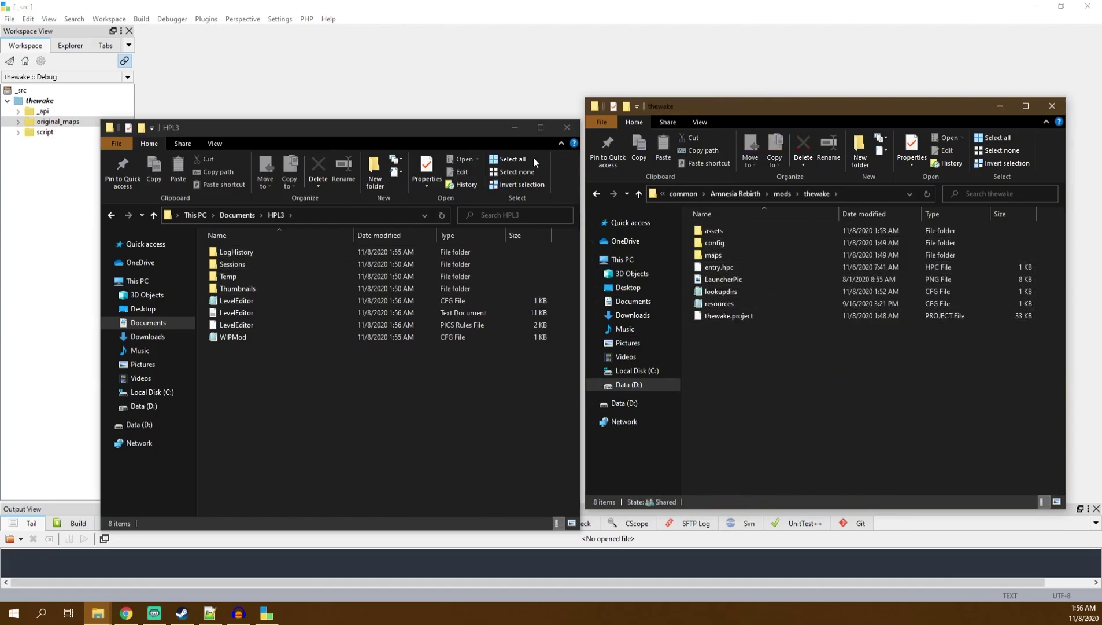
left_click(515, 127)
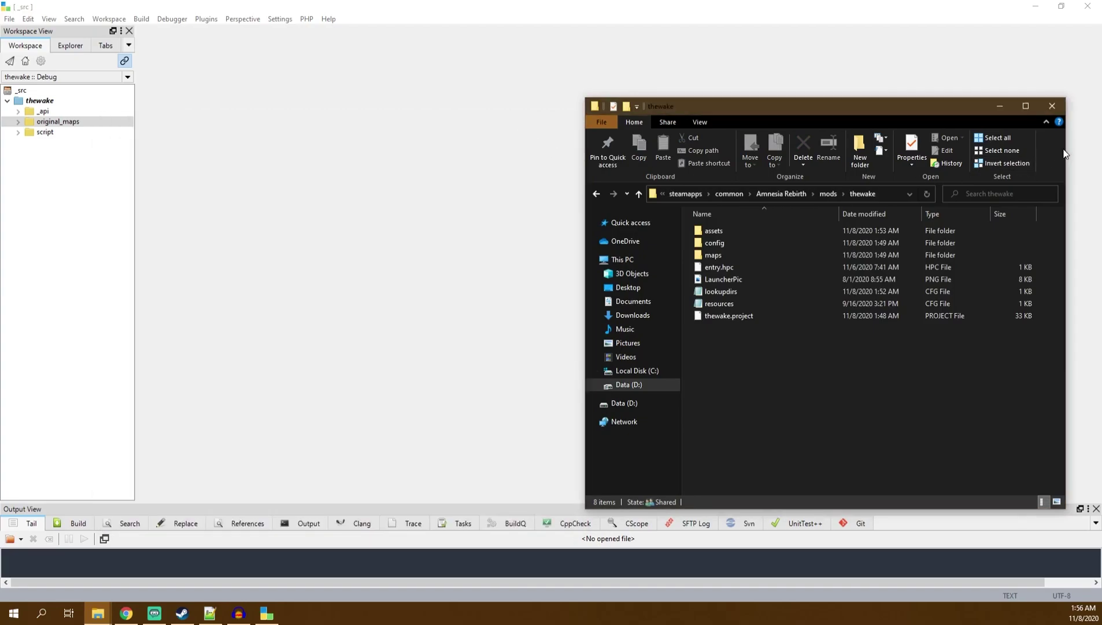
left_click(1000, 108)
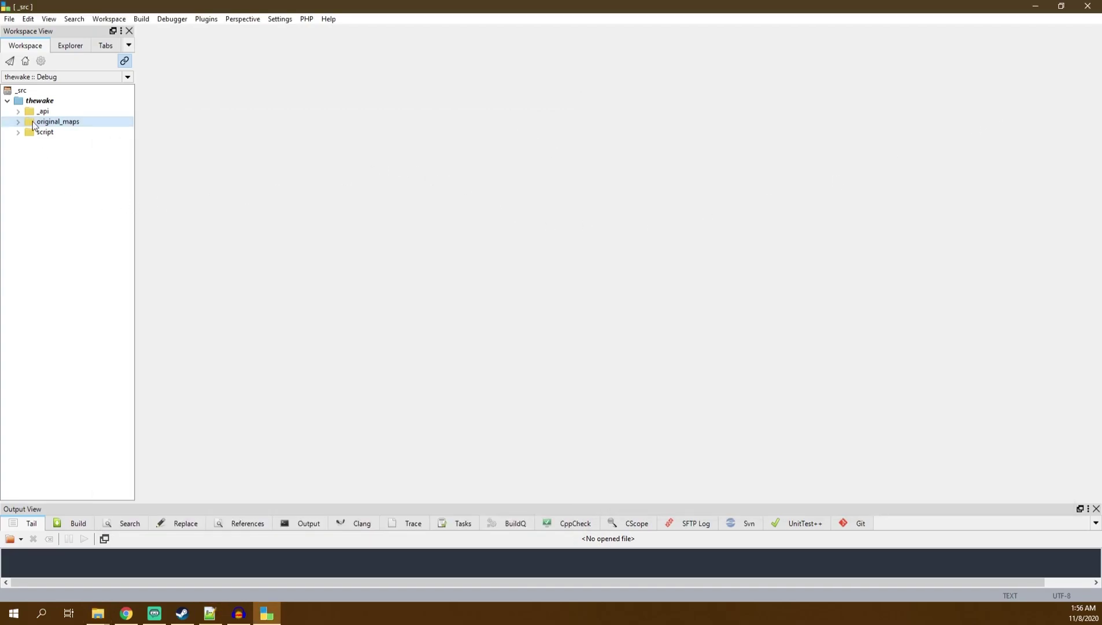
Import the files from the mods\thewake directory into the thewake project, including the root, assets, config and maps folders.
left_click(38, 104)
right_click(37, 106)
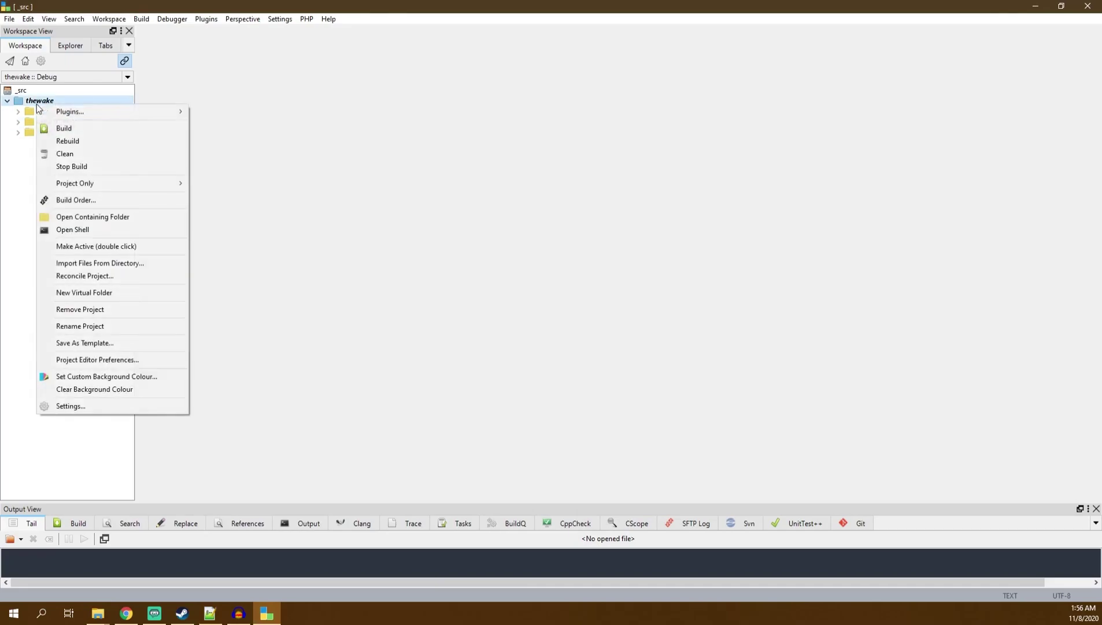
left_click(119, 264)
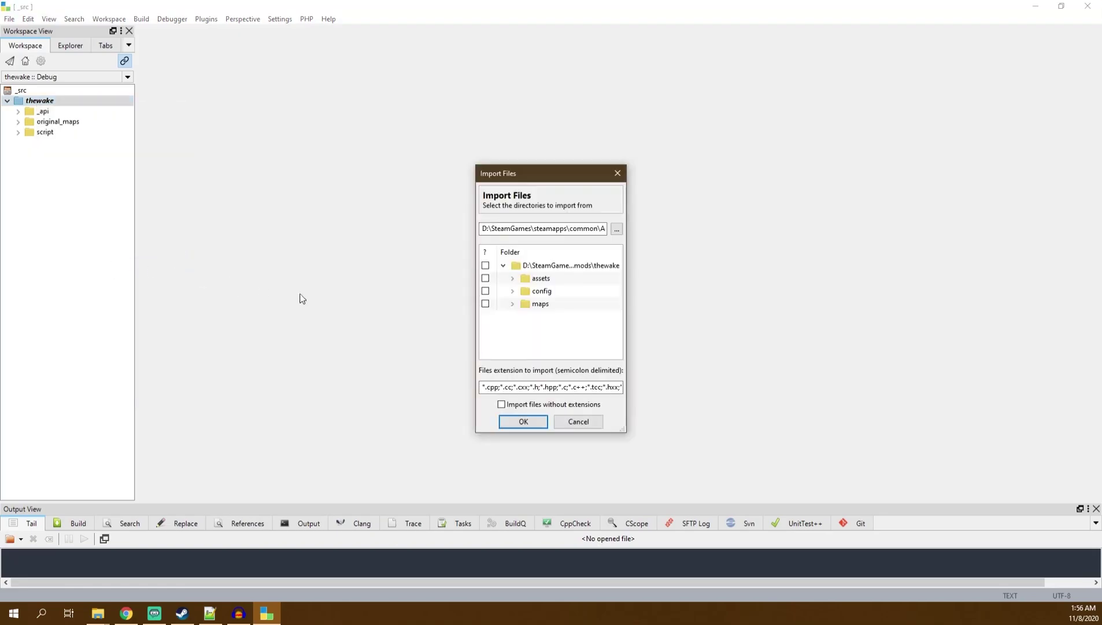
left_click(618, 230)
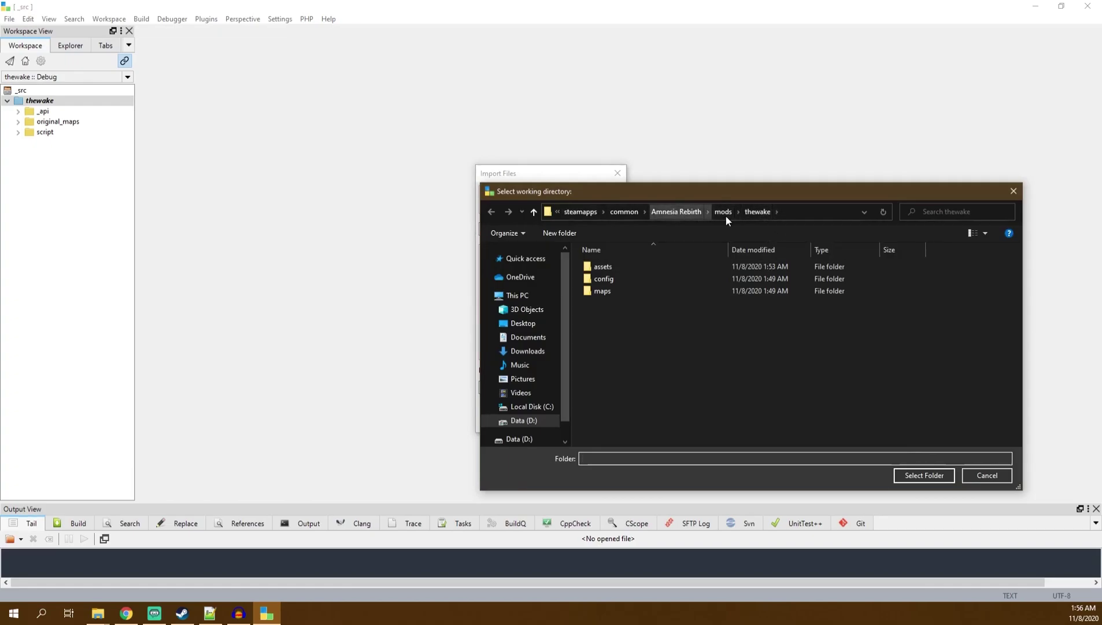
left_click(757, 214)
left_click(924, 476)
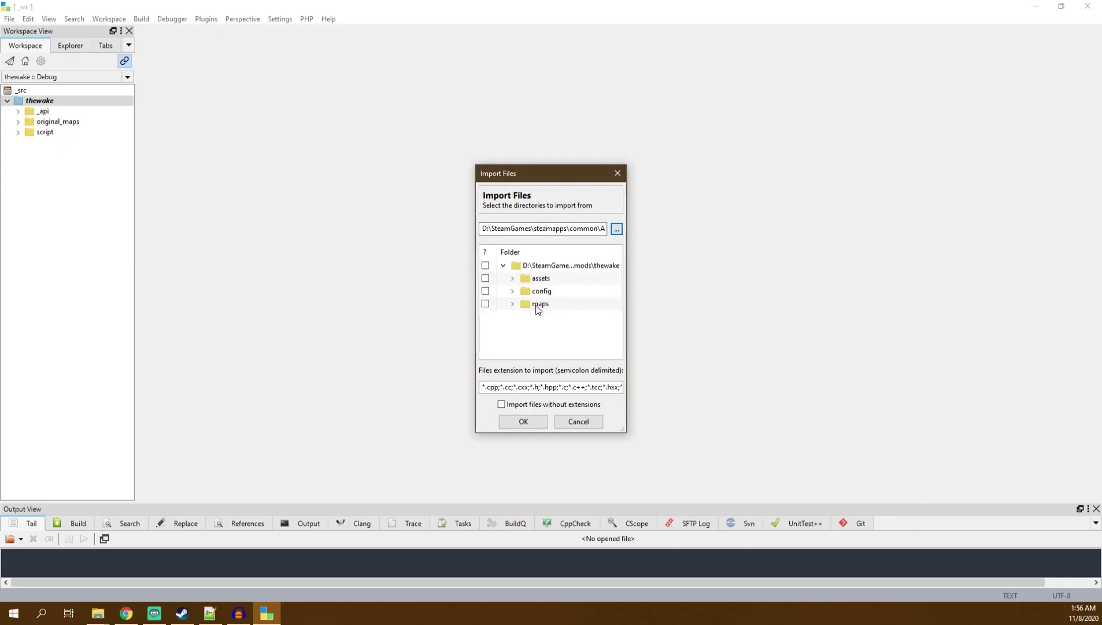
left_click(486, 265)
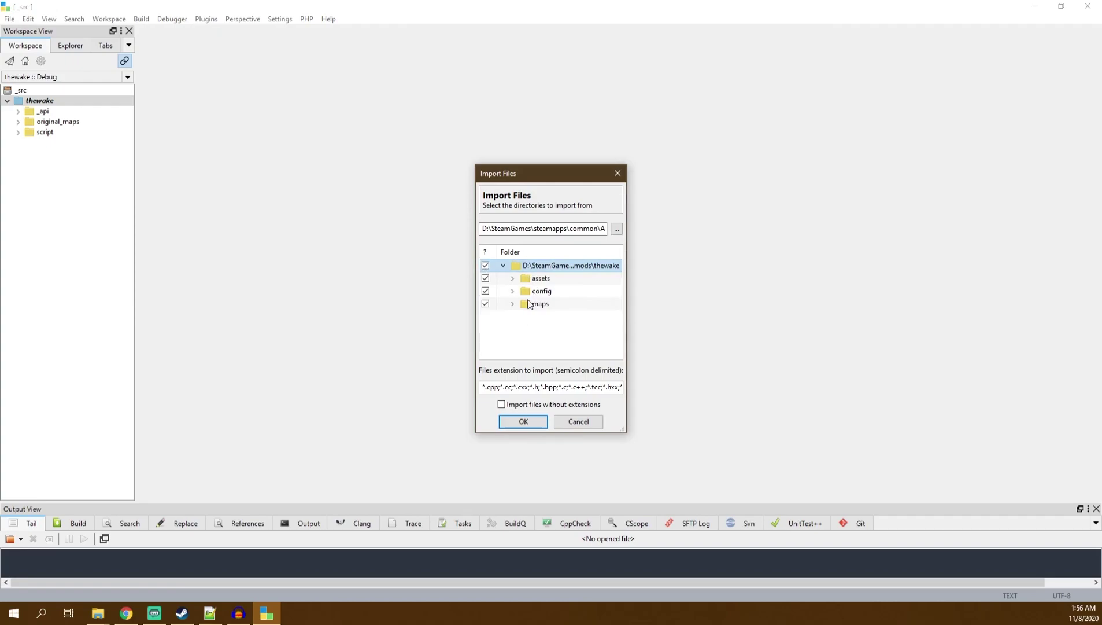
left_click_drag(595, 391, 648, 389)
left_click(590, 391)
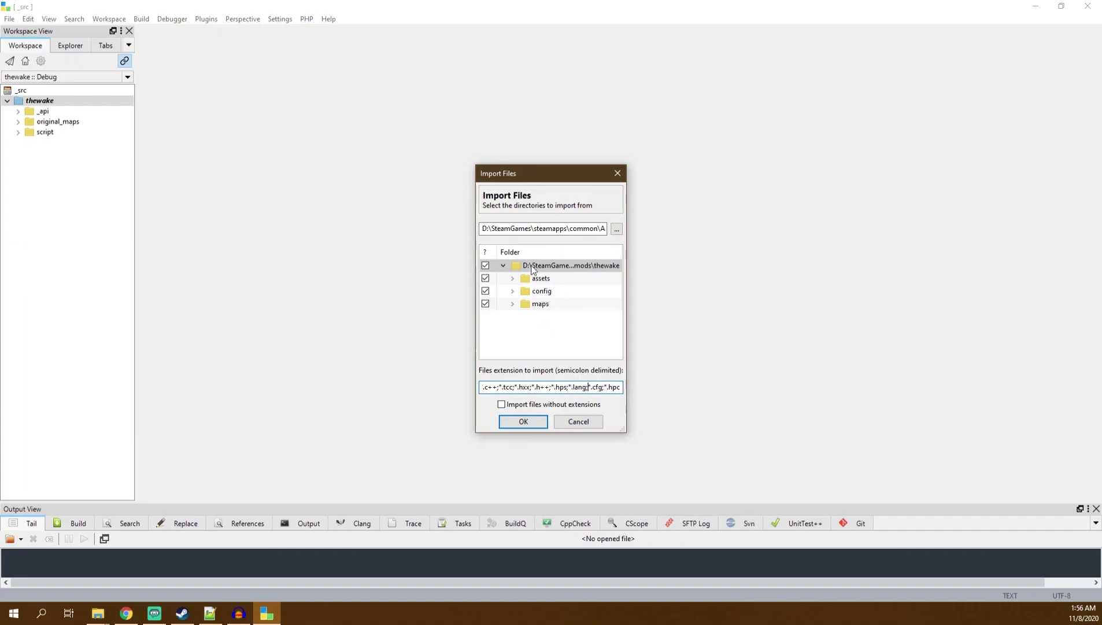
left_click(524, 421)
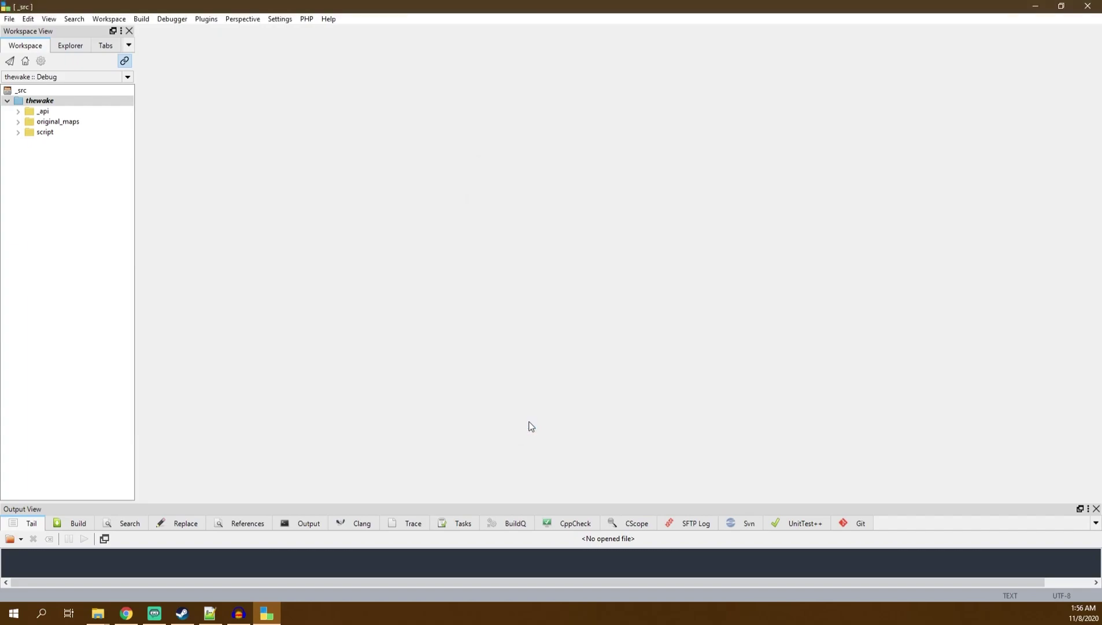
Examine the config, maps, original_maps and thewake folders in the thewake project tree.
double_click(57, 103)
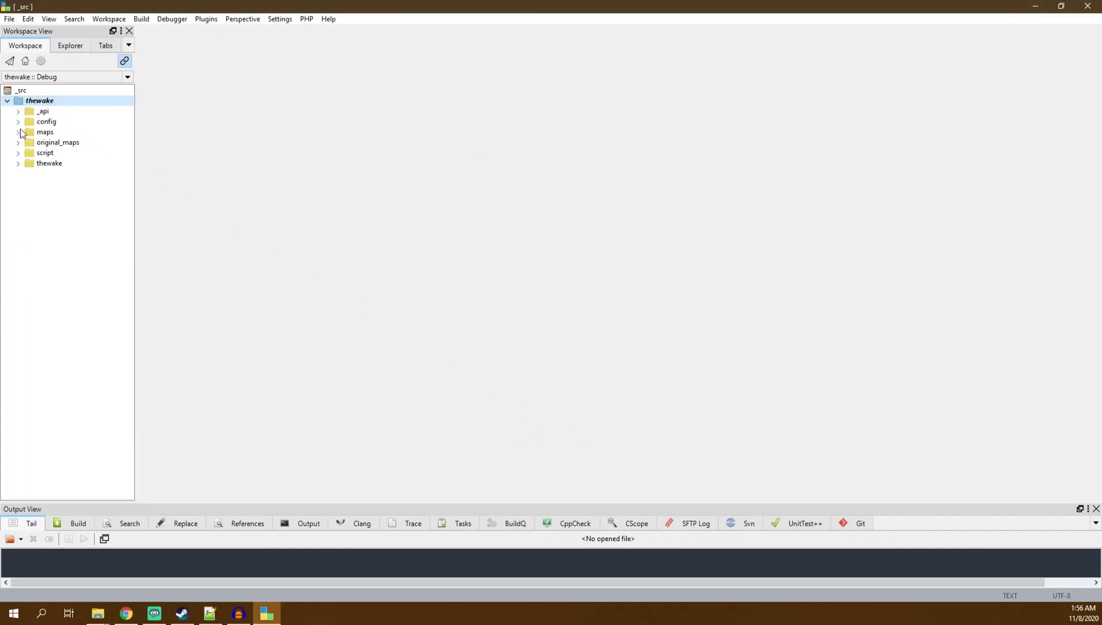
left_click(47, 121)
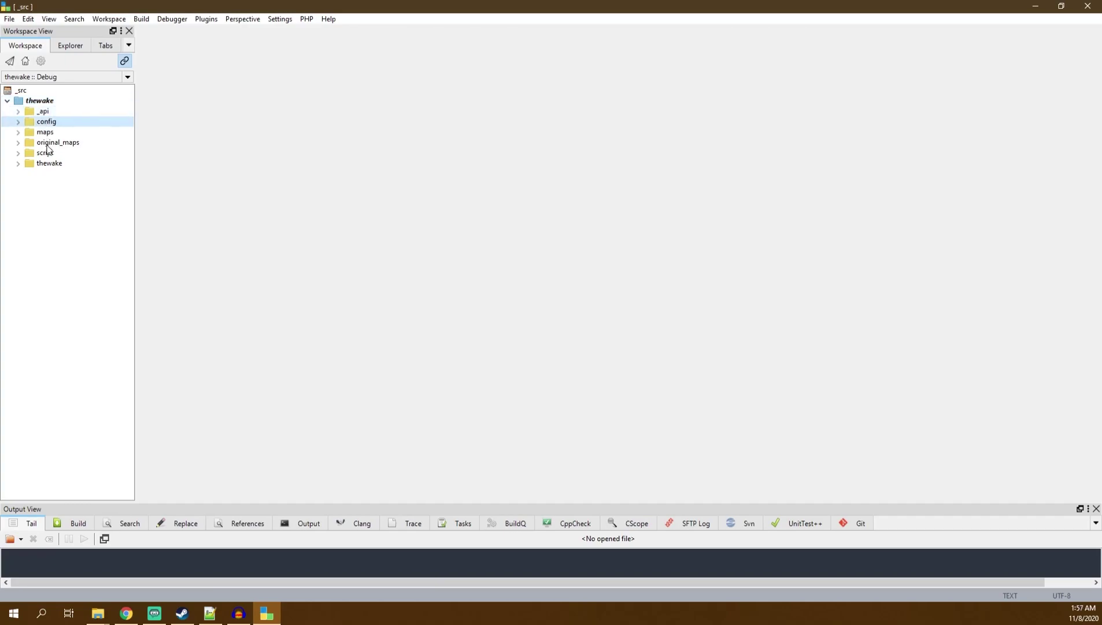
left_click(54, 163)
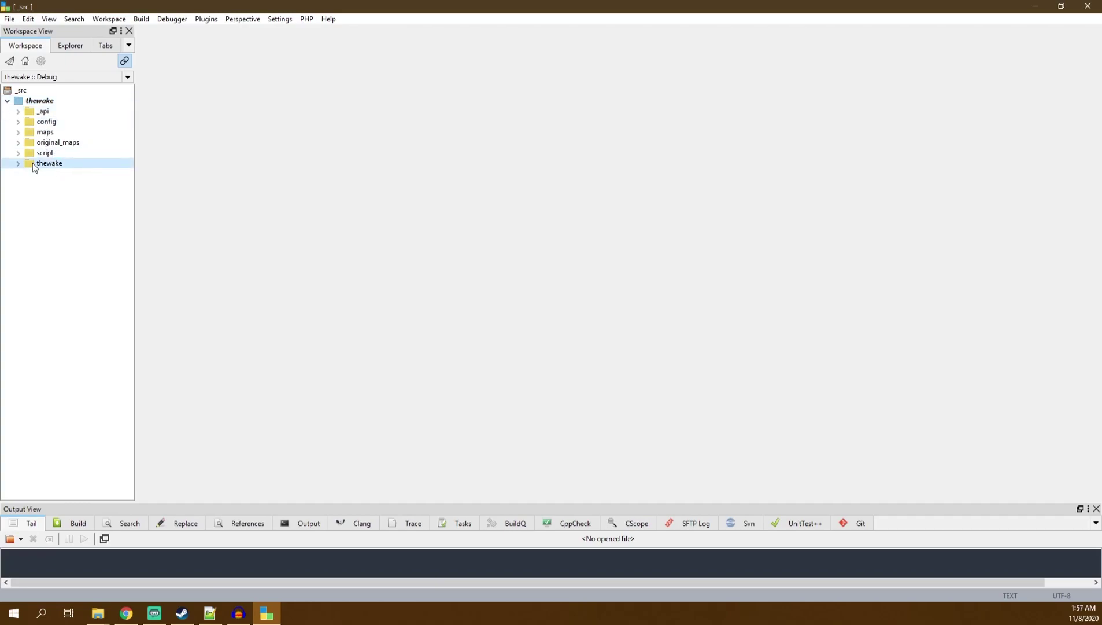
left_click(60, 144)
left_click(46, 132)
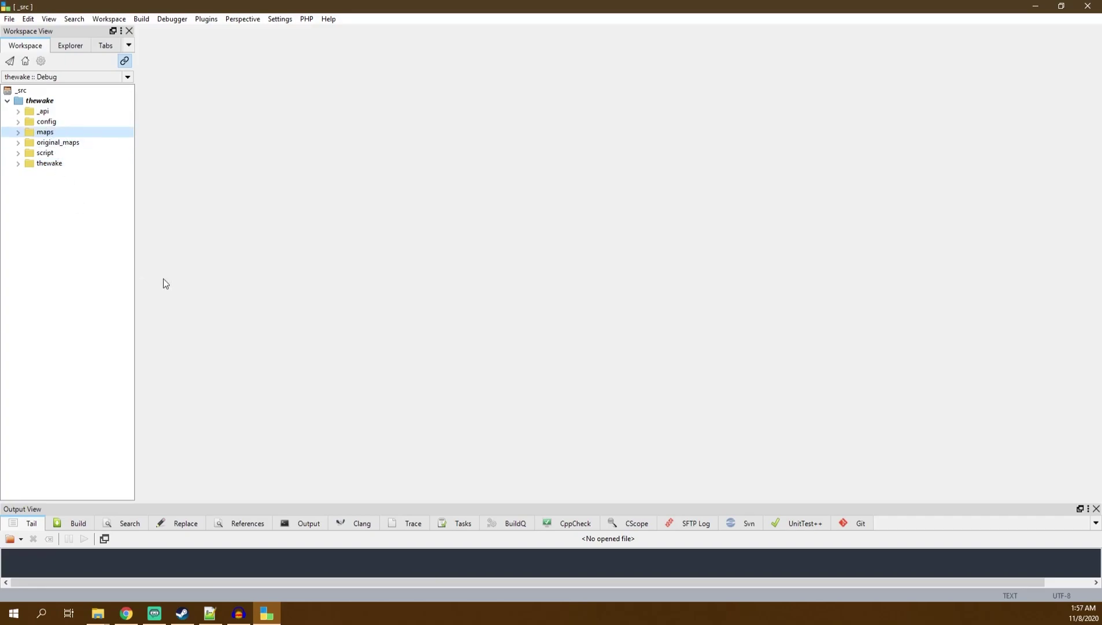
Open the thewake project's settings and enable custom build for the Debug configuration.
left_click(45, 103)
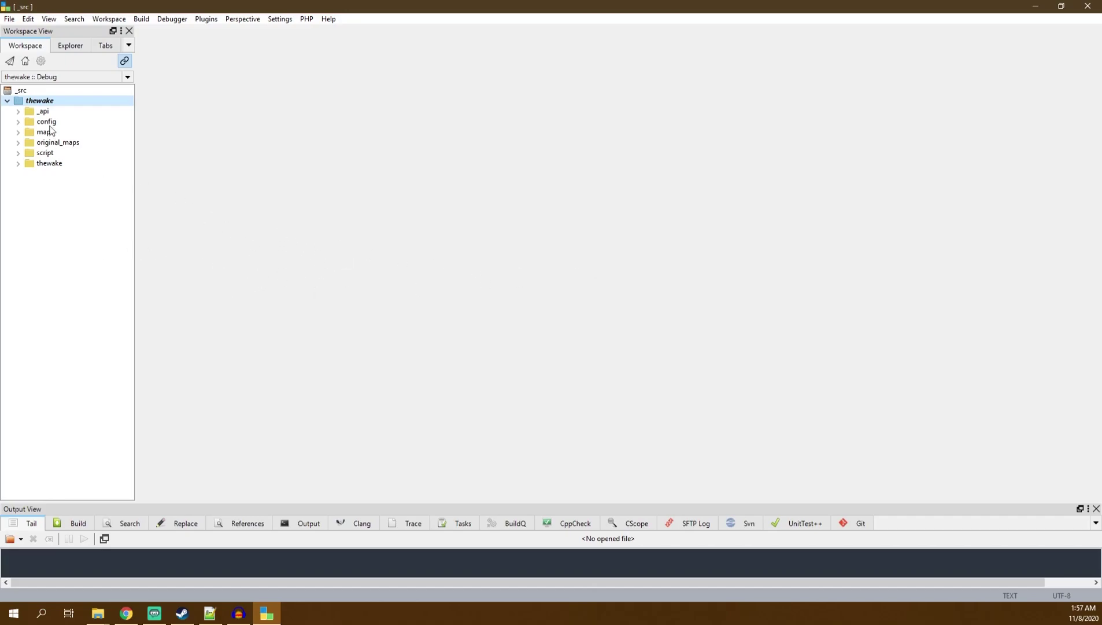
right_click(30, 104)
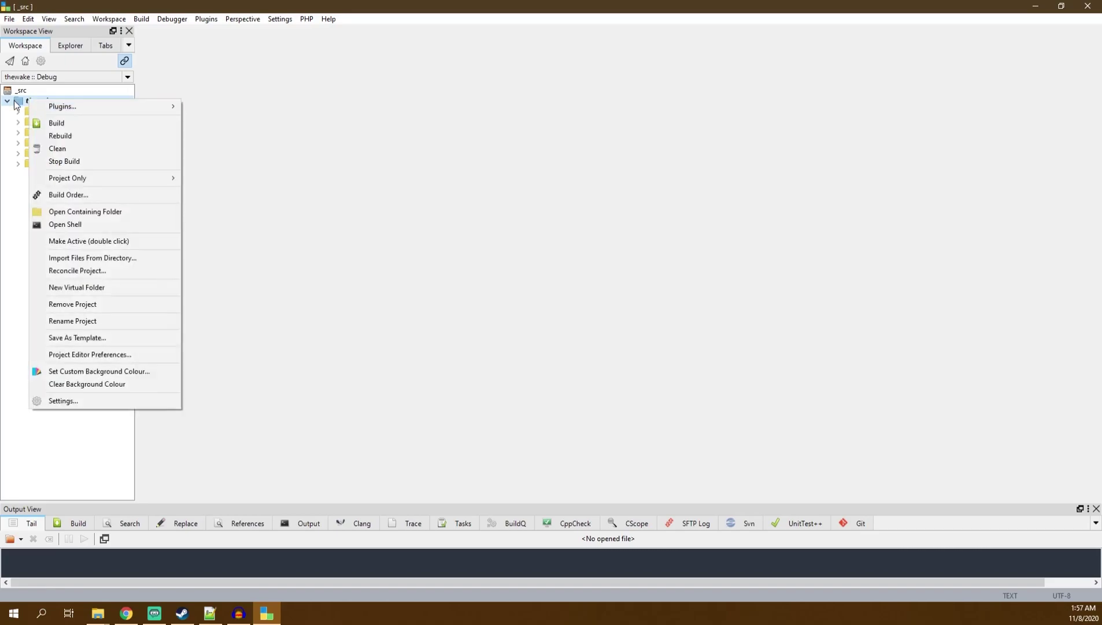
left_click(66, 400)
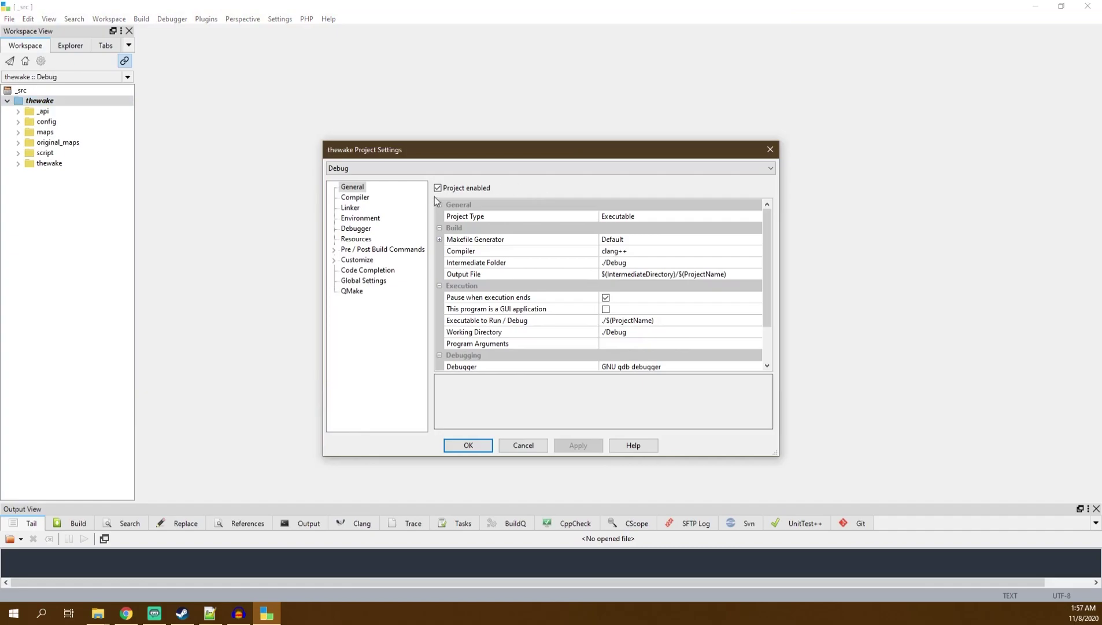
left_click(356, 260)
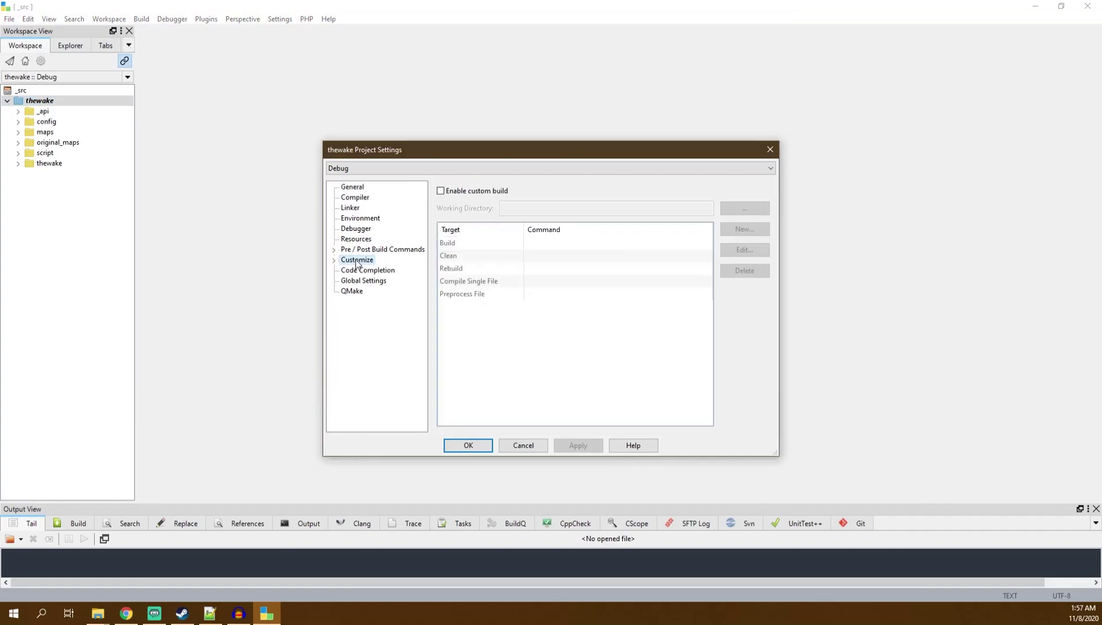
left_click(334, 260)
left_click(375, 272)
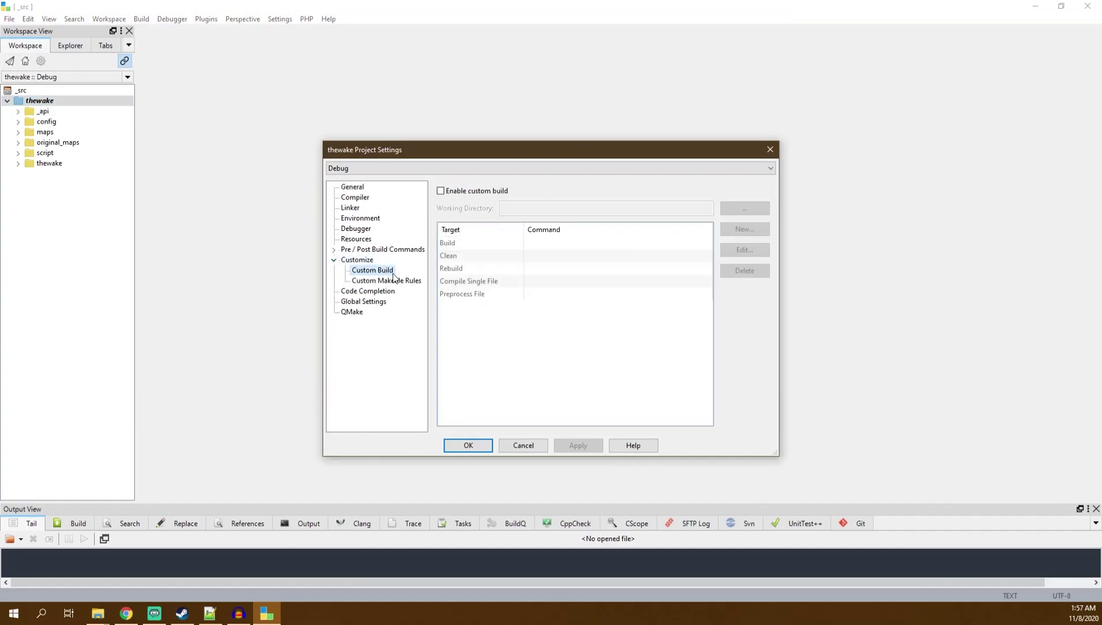
left_click(472, 188)
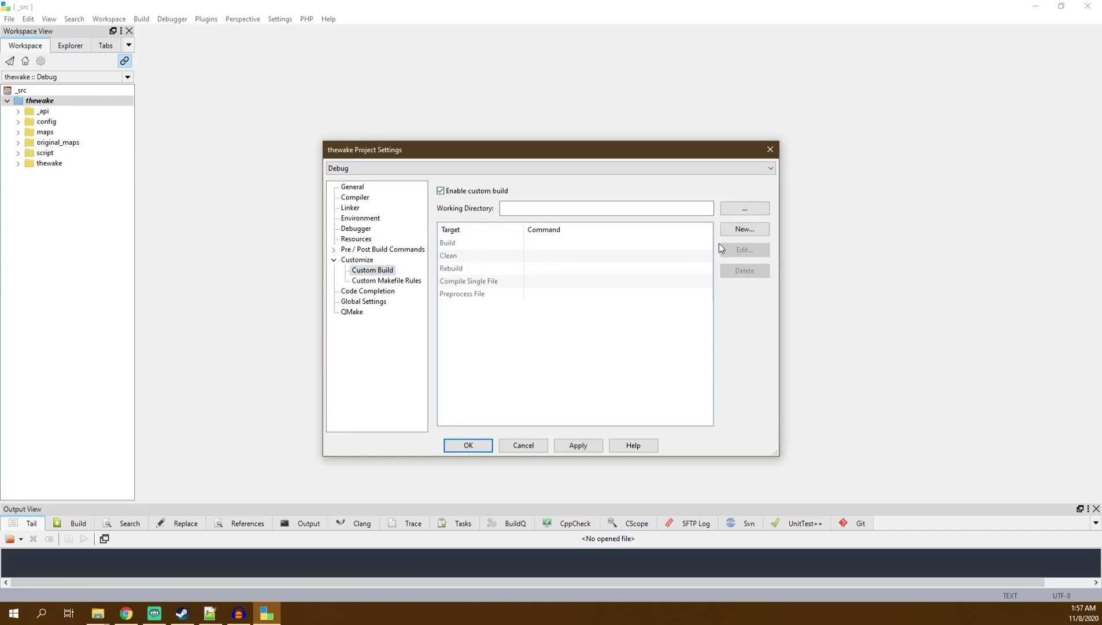
Set the custom build's working directory to the D:\SteamGames\steamapps\common\Amnesia Rebirth folder.
left_click(745, 209)
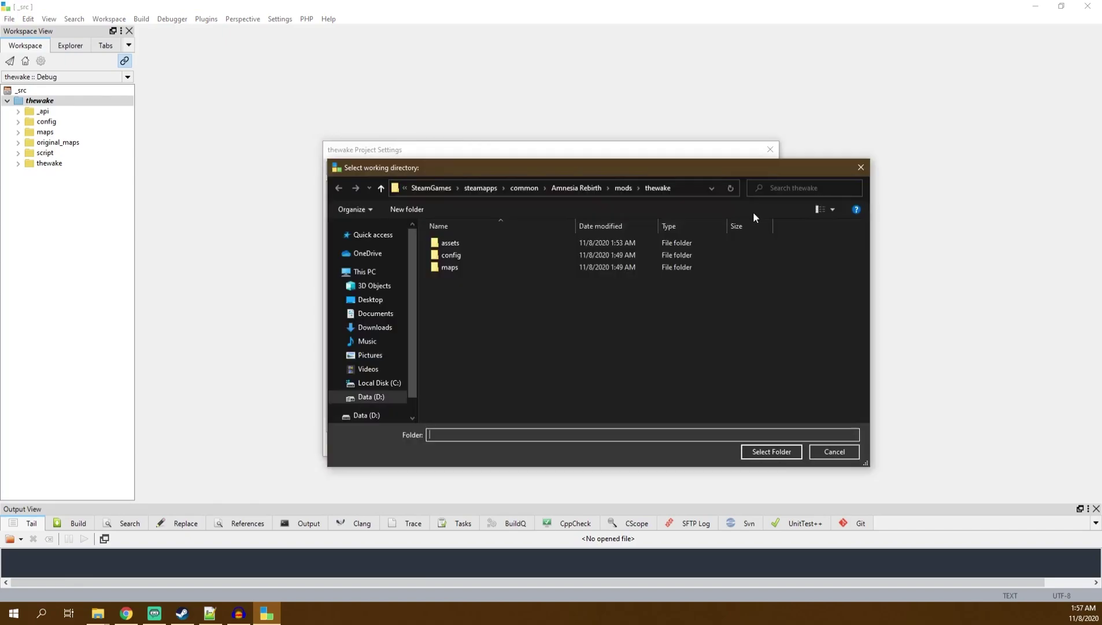
left_click(529, 187)
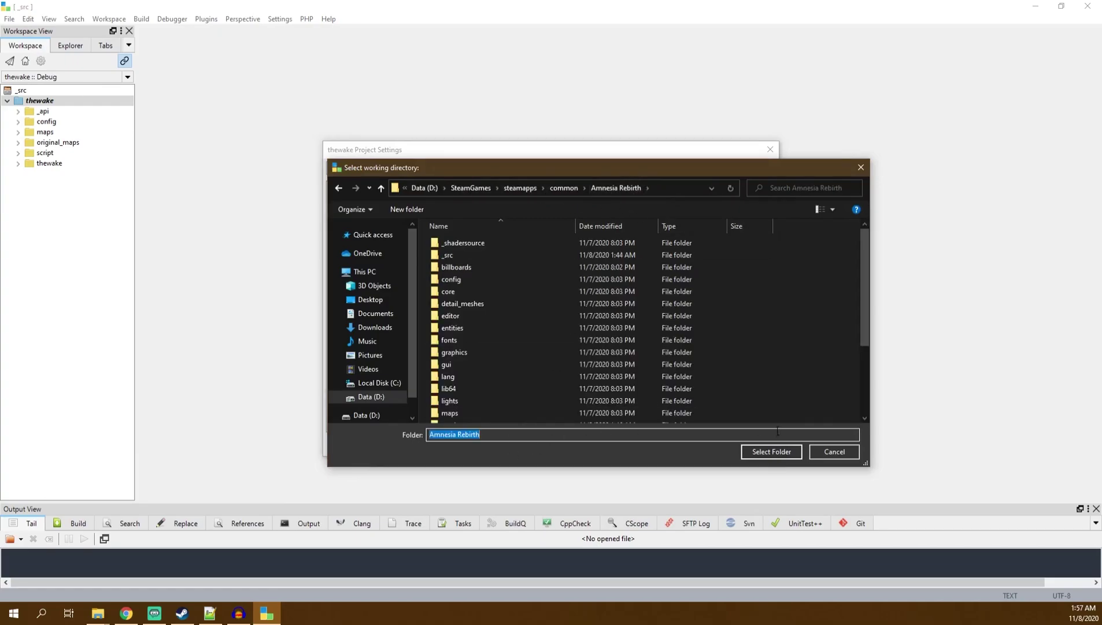
left_click(796, 452)
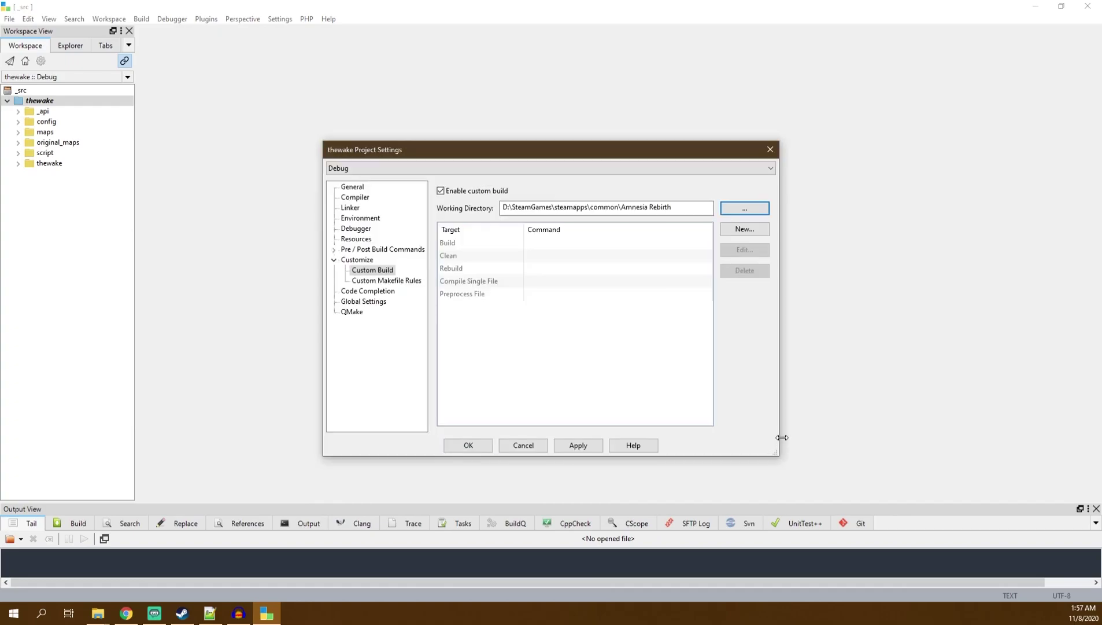
Set the Build target's command to "AmnesiaRebirth.exe -user Dev -cfg config/main_init_dev.cfg -mod local:thewake".
left_click(561, 244)
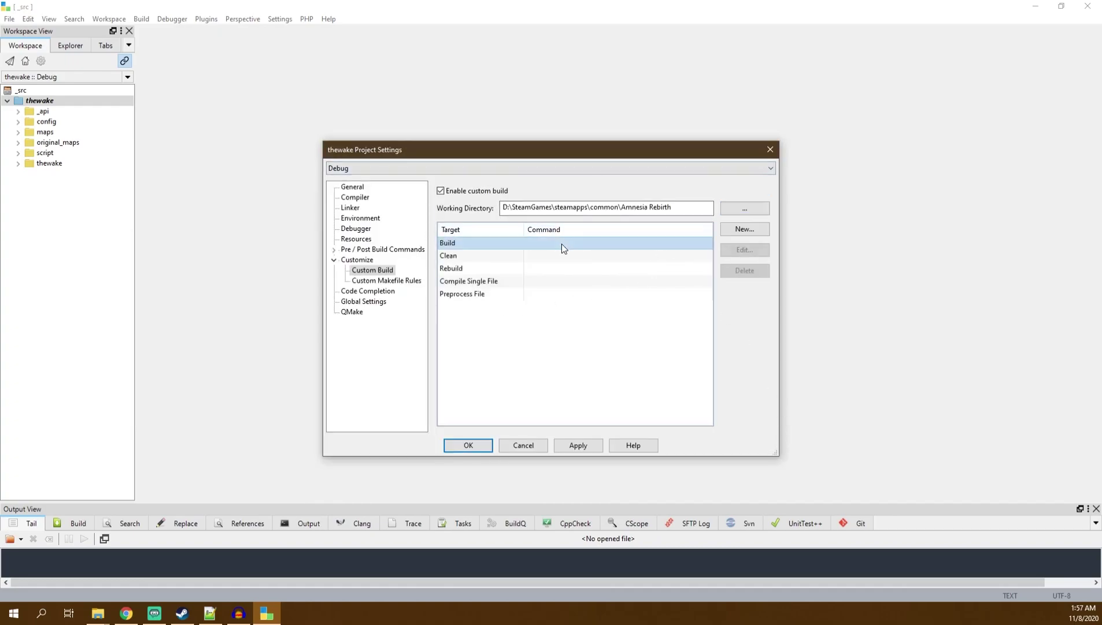
double_click(562, 243)
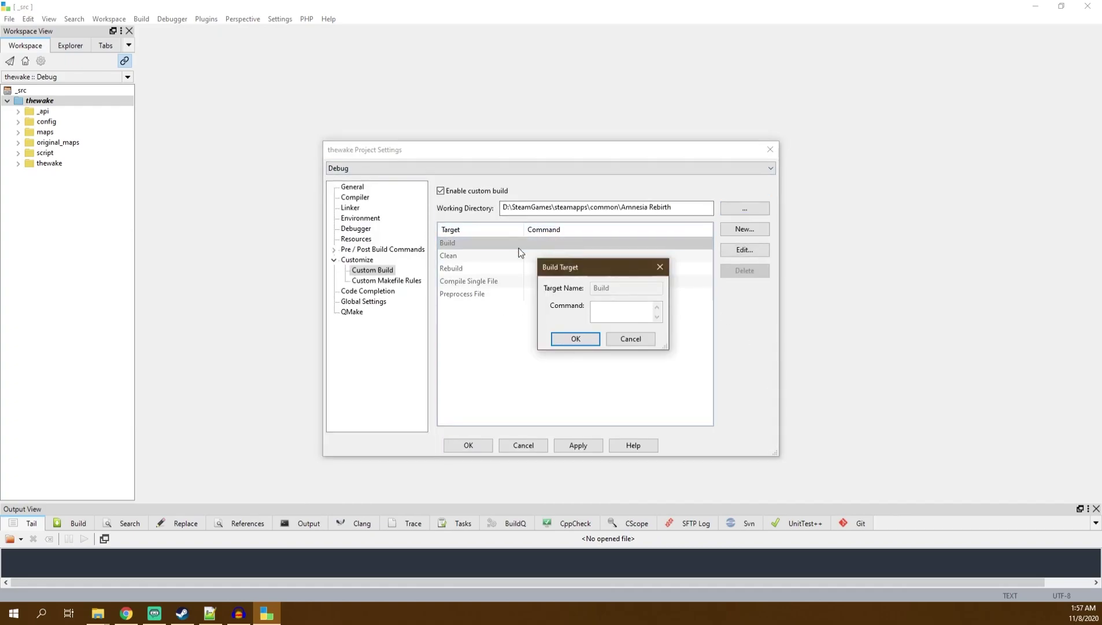
left_click_drag(602, 267, 442, 248)
left_click_drag(509, 280, 759, 296)
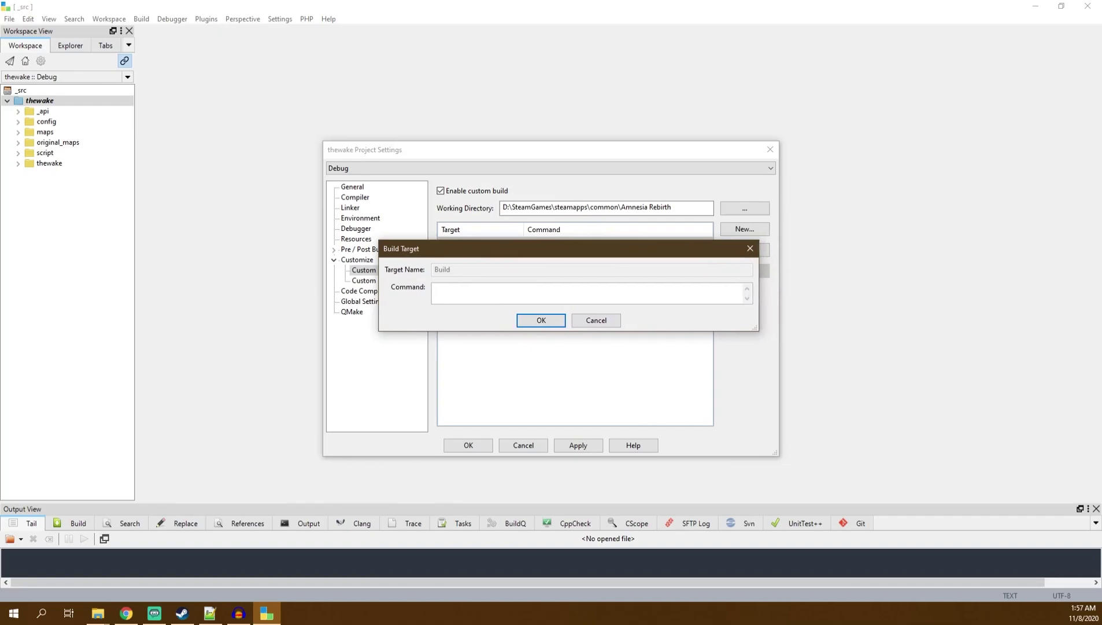
key("alt+Tab")
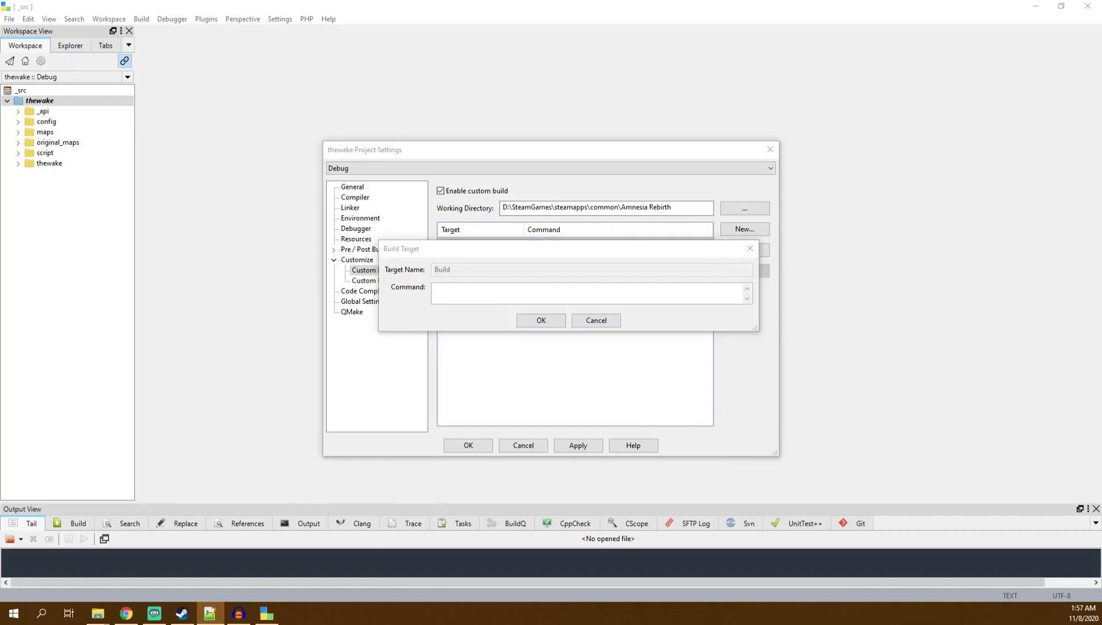
left_click(492, 295)
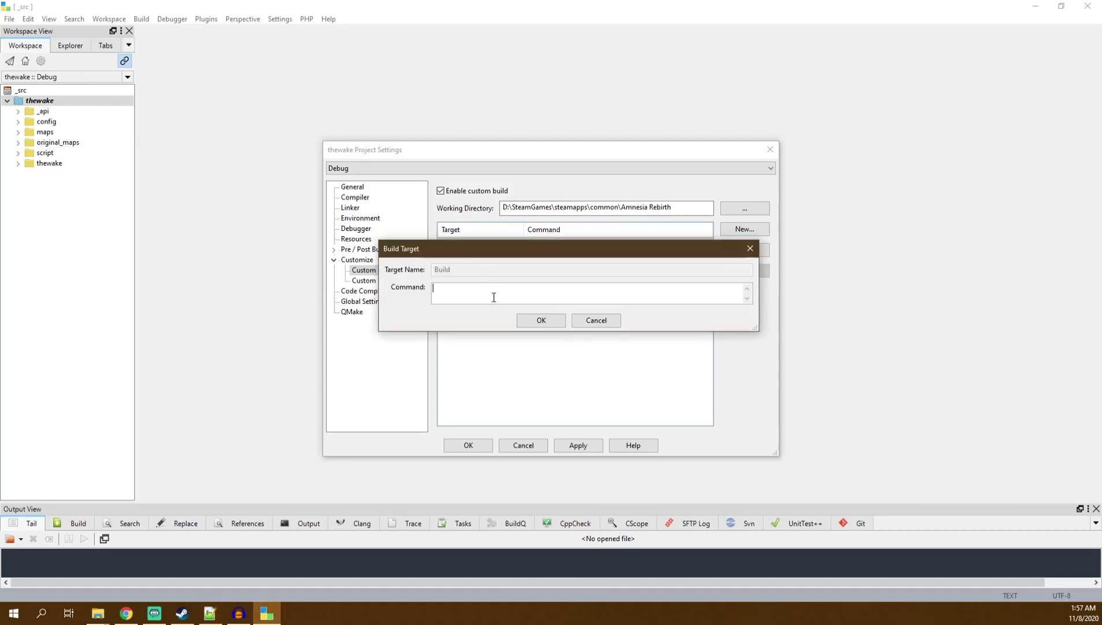
type("AmnesiaRebirth.exe -user Dev -cfg config/main_init_dev.cfg -mod local:thewake")
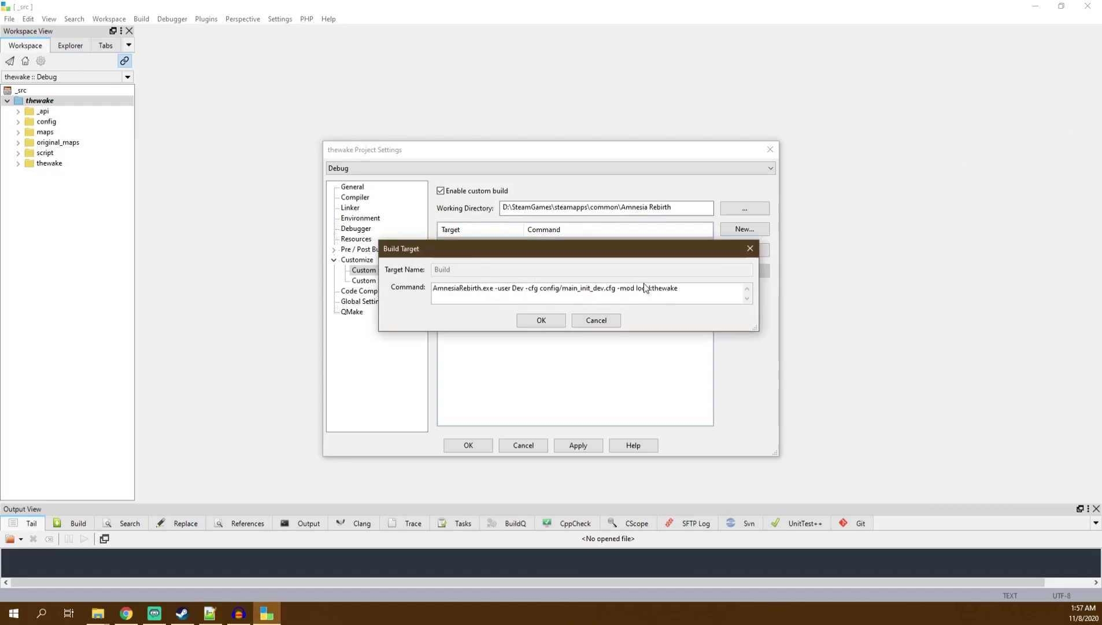
Replace the mod name in the Build command with YOUR_MOD_NAME and change it back to thewake.
left_click_drag(693, 294, 655, 297)
type("YOUR_MOD_NAME")
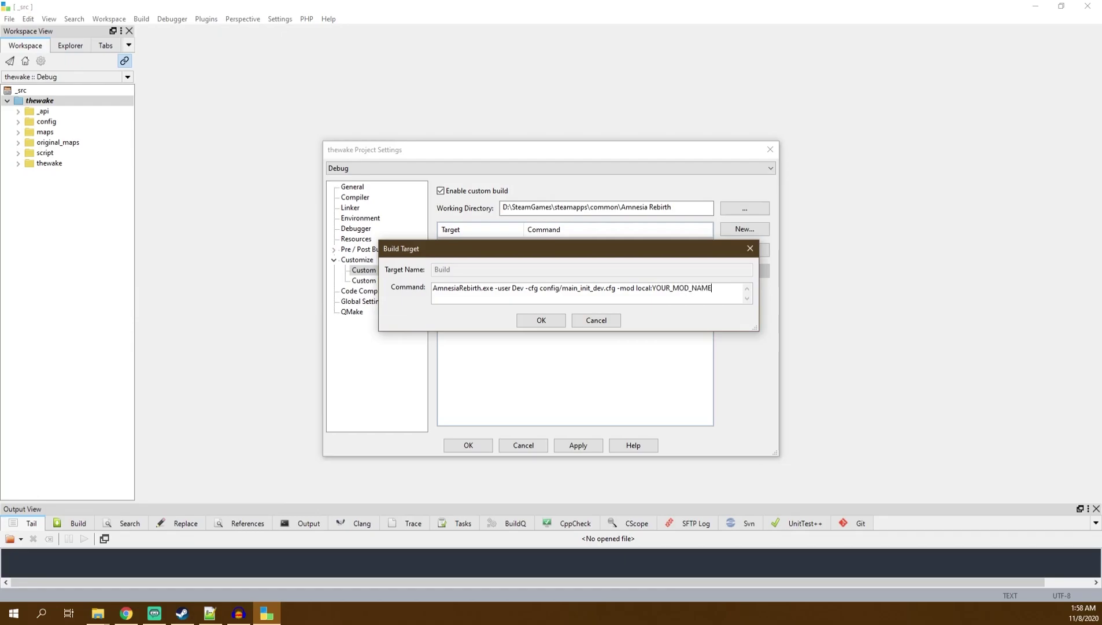
left_click_drag(711, 287, 652, 288)
key("BackSpace")
type("thewake")
Review the -mod local:thewake parameter, confirm the Build command and save the thewake project settings.
left_click_drag(681, 289, 654, 293)
left_click_drag(678, 289, 653, 286)
left_click(689, 289)
mouse_move(715, 288)
left_mouse_down()
mouse_move(376, 290)
mouse_move(677, 289)
mouse_move(712, 302)
left_mouse_up()
left_click(466, 292)
left_click(634, 289)
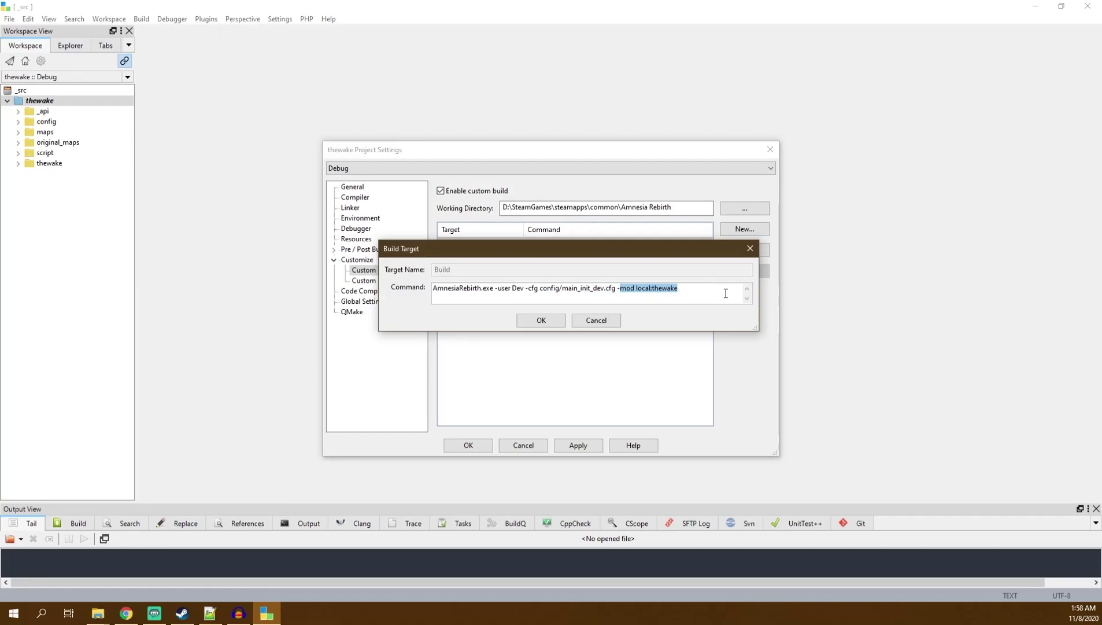
left_click(725, 293)
left_click(551, 319)
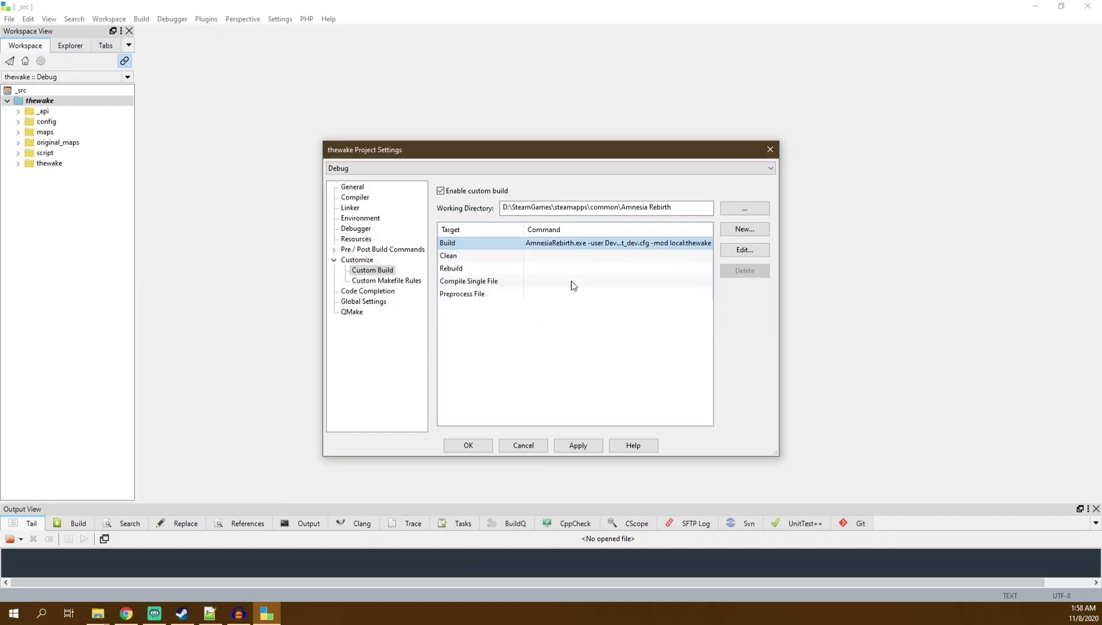
left_click(469, 445)
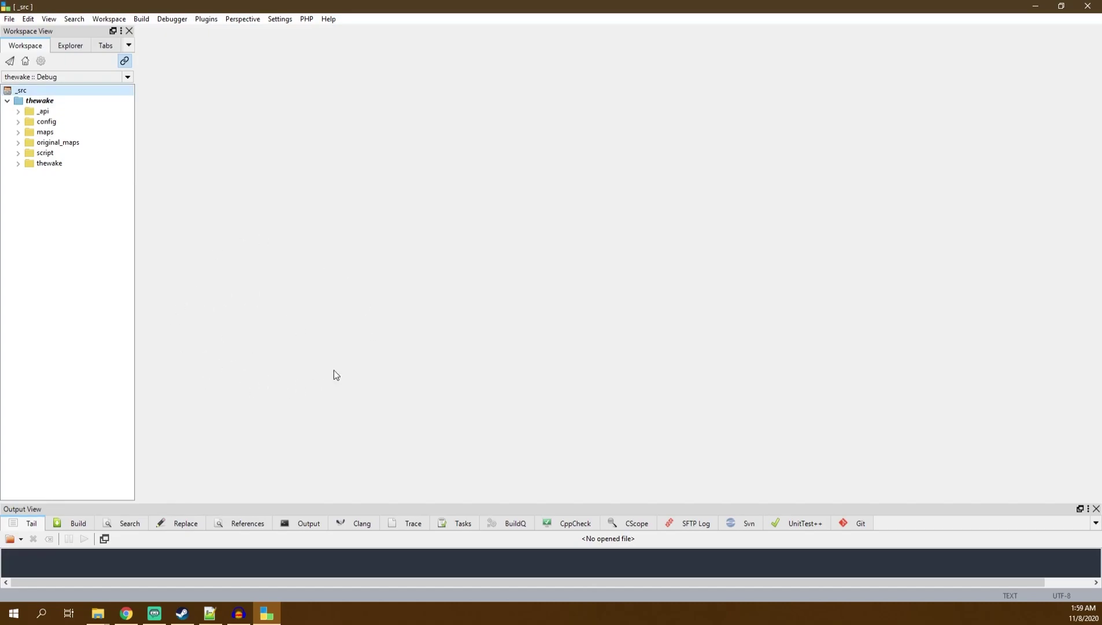
Build the thewake project and allow Amnesia: Rebirth to launch with the custom parameters.
key("F7")
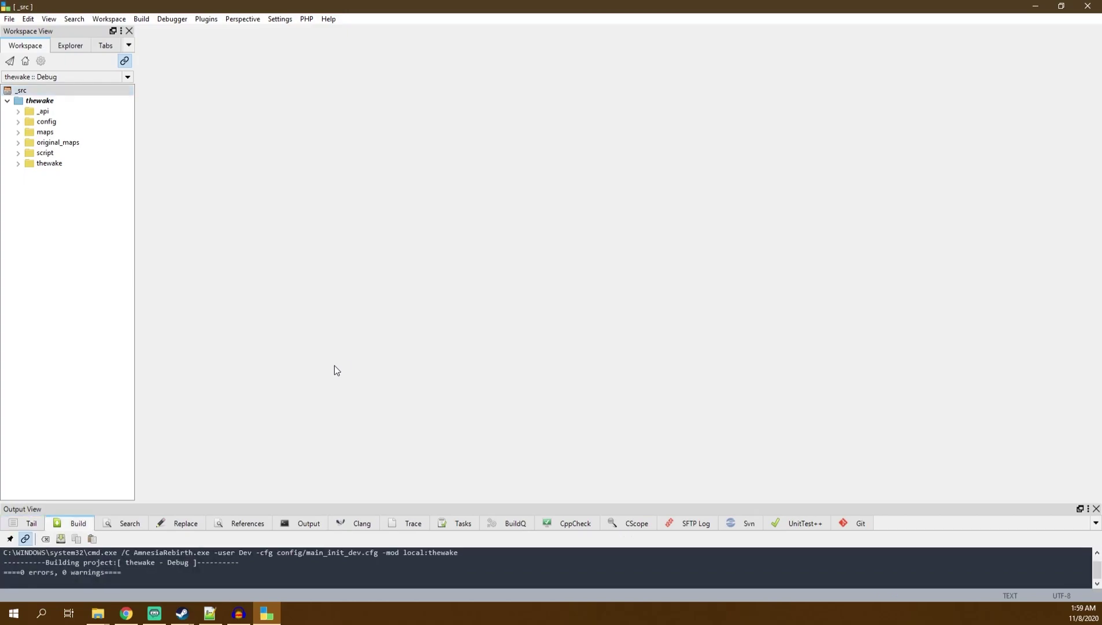
scroll(113, 577, "up", 1)
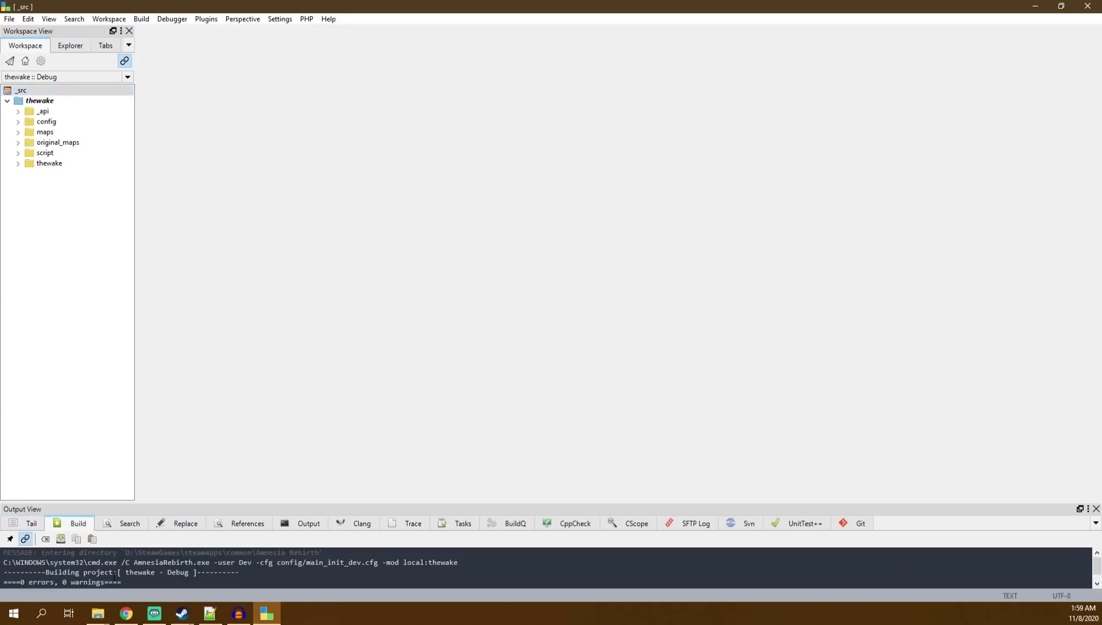
scroll(139, 565, "down", 1)
scroll(254, 567, "up", 1)
scroll(390, 559, "down", 1)
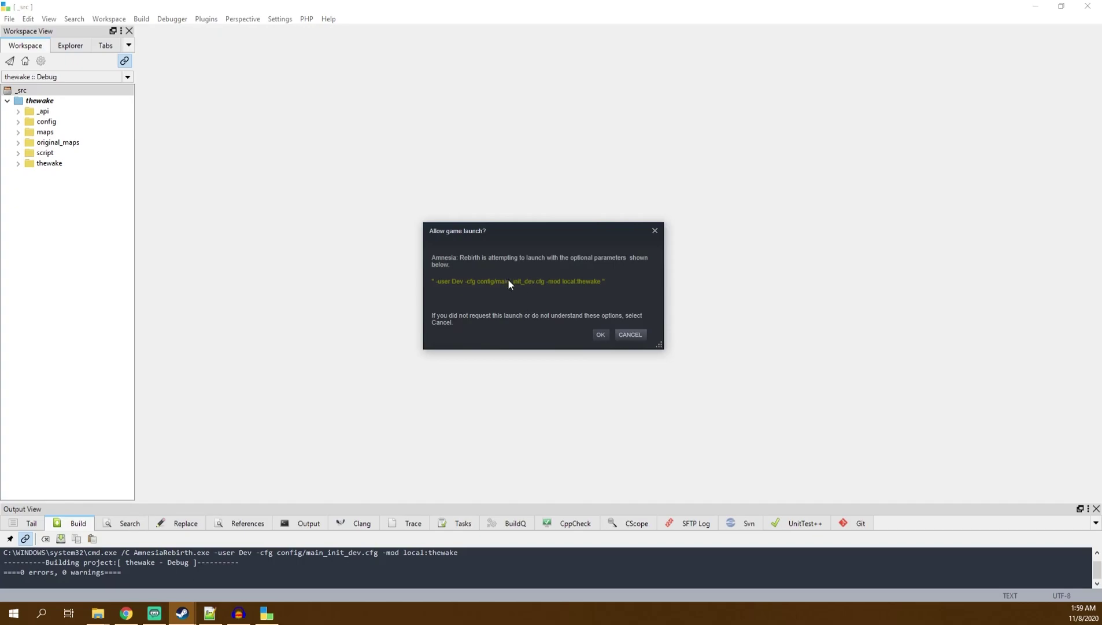
left_click(600, 336)
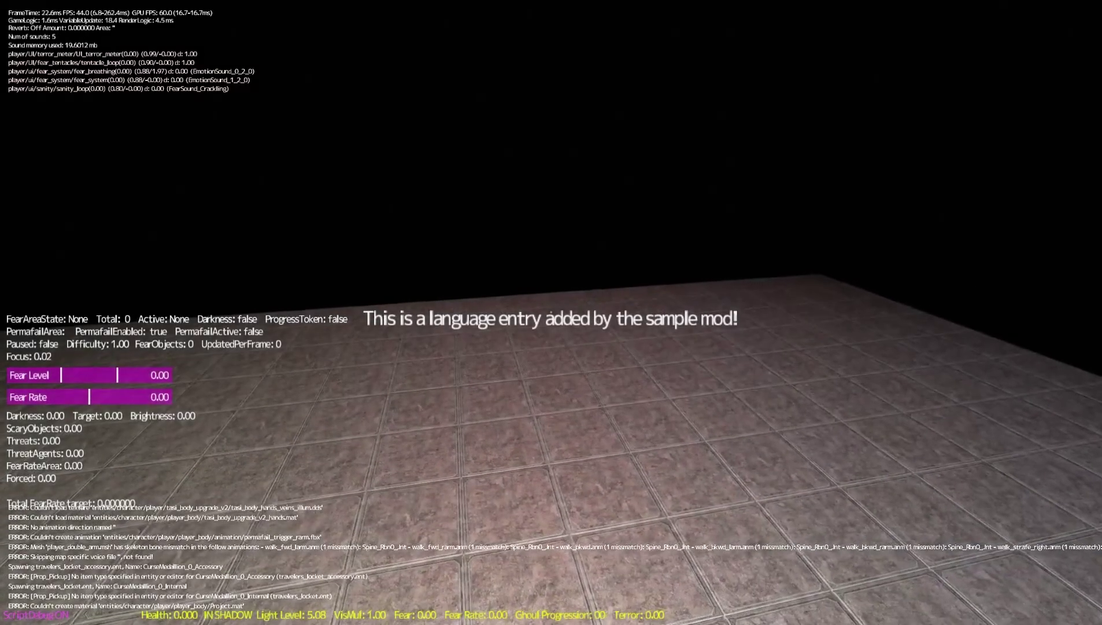
Walk around the sample map in the running game to examine how the mod loads.
key("w")
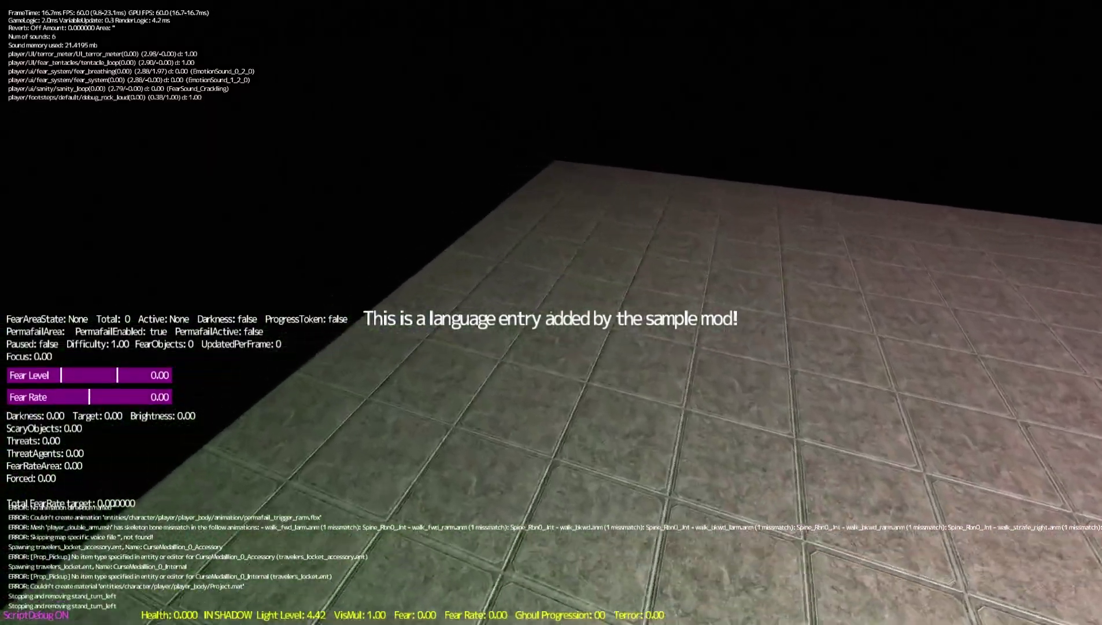
key("w")
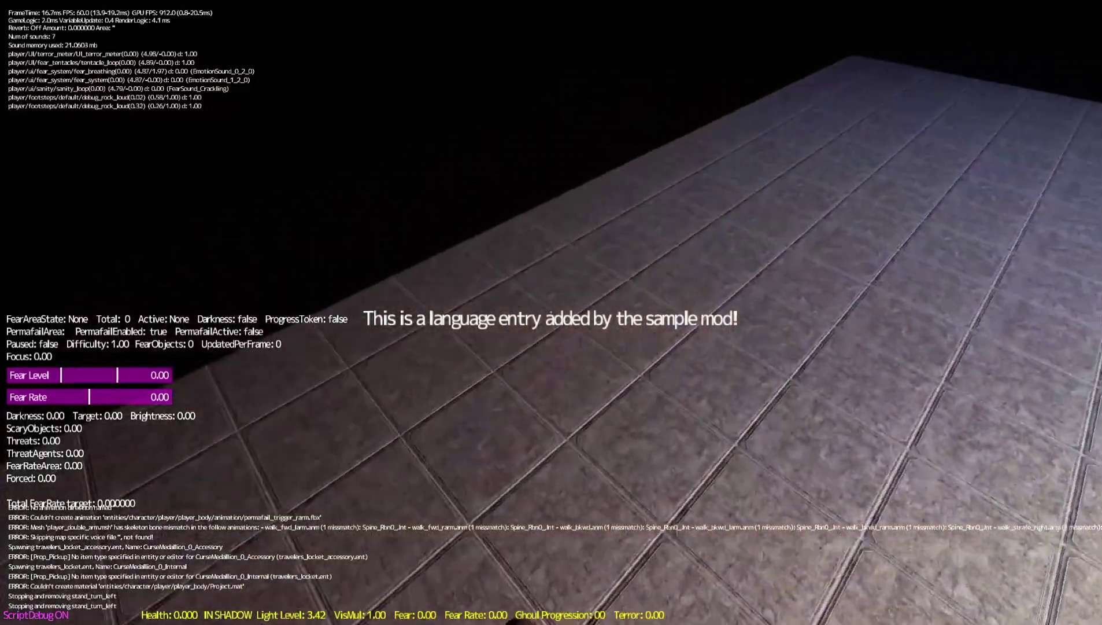
key("w")
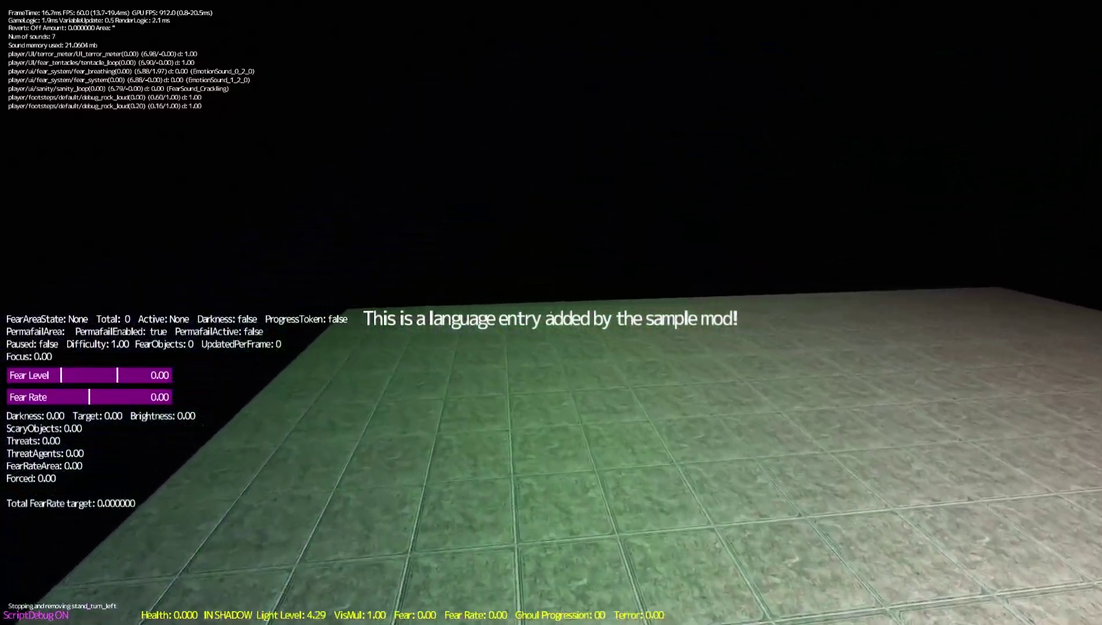
key("w")
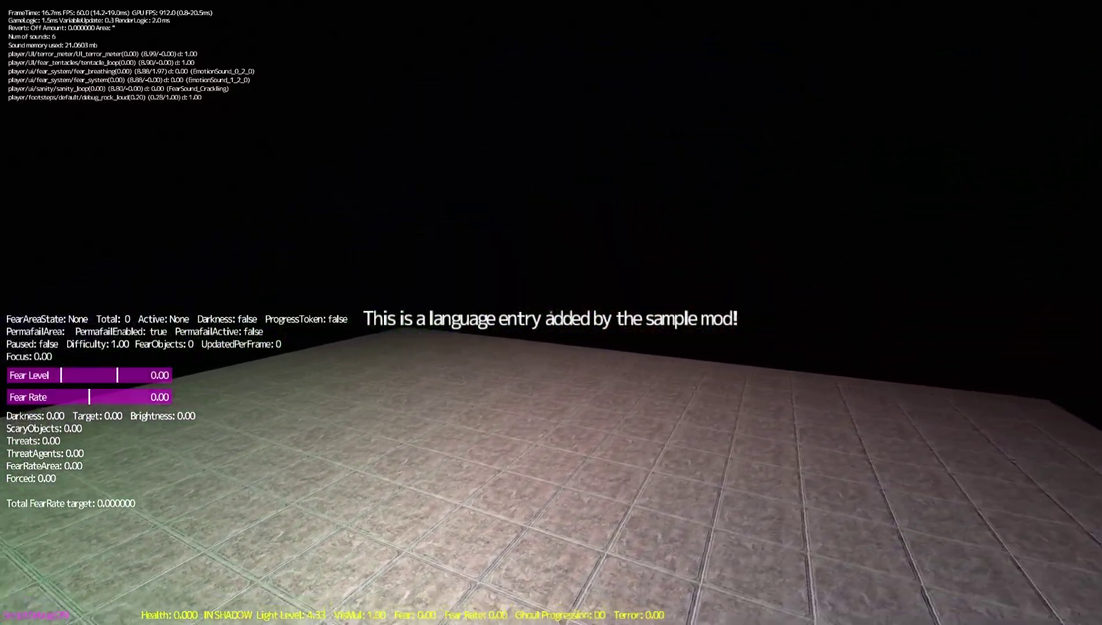
key("w")
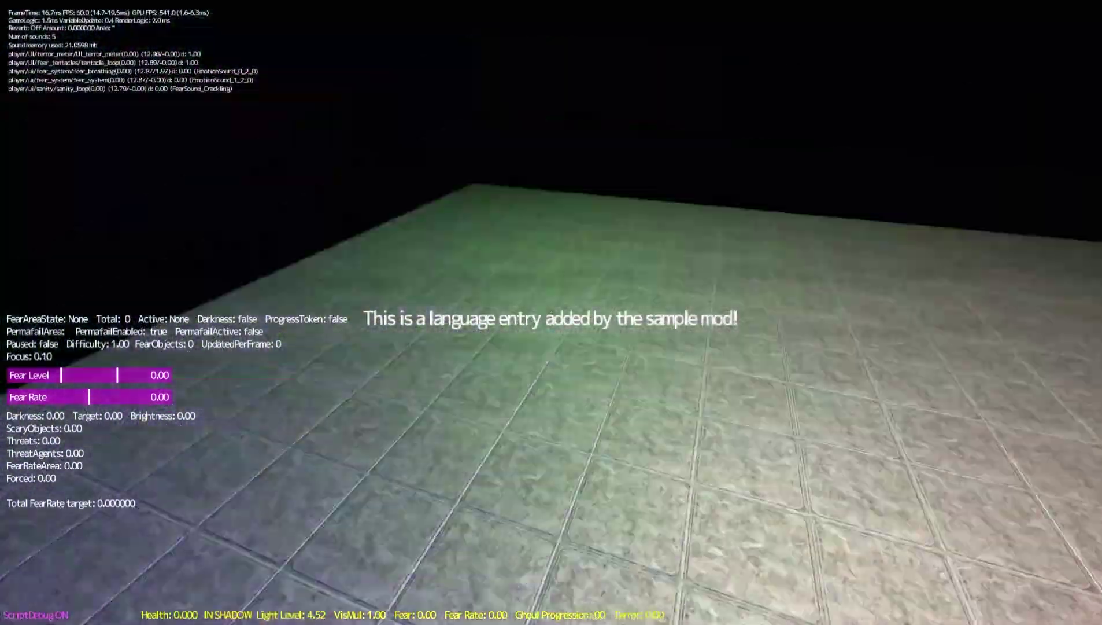
key("space")
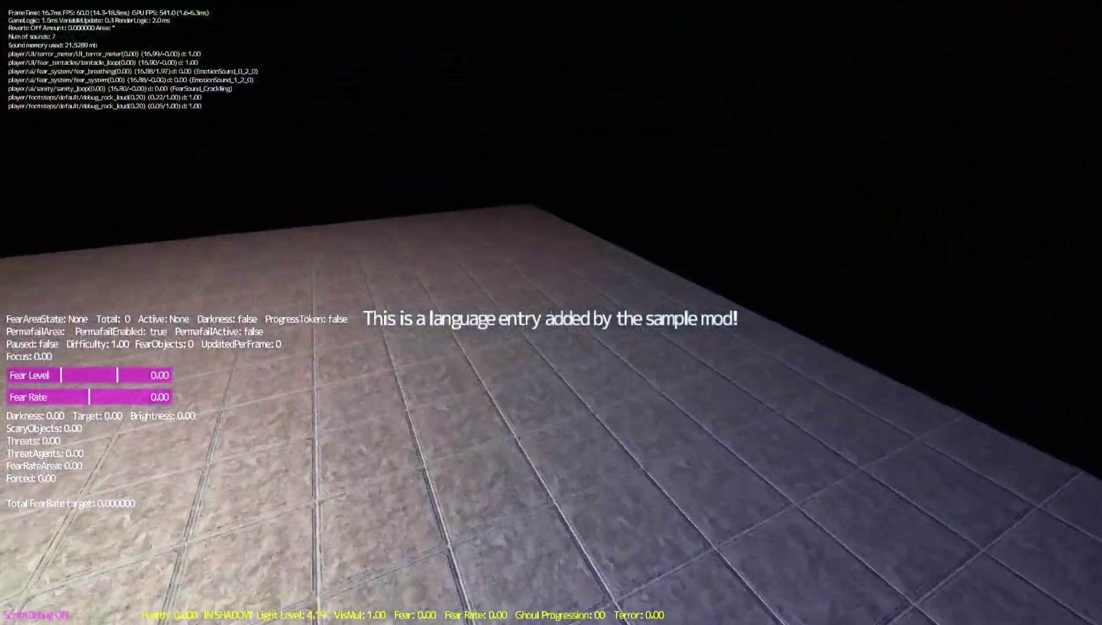
key("d")
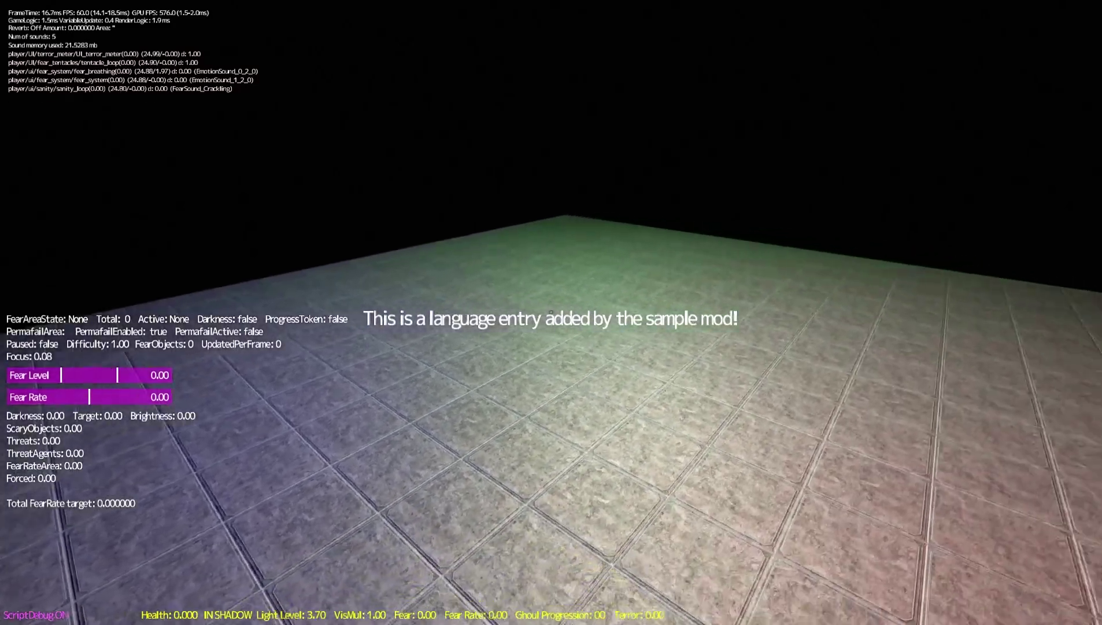
key("w")
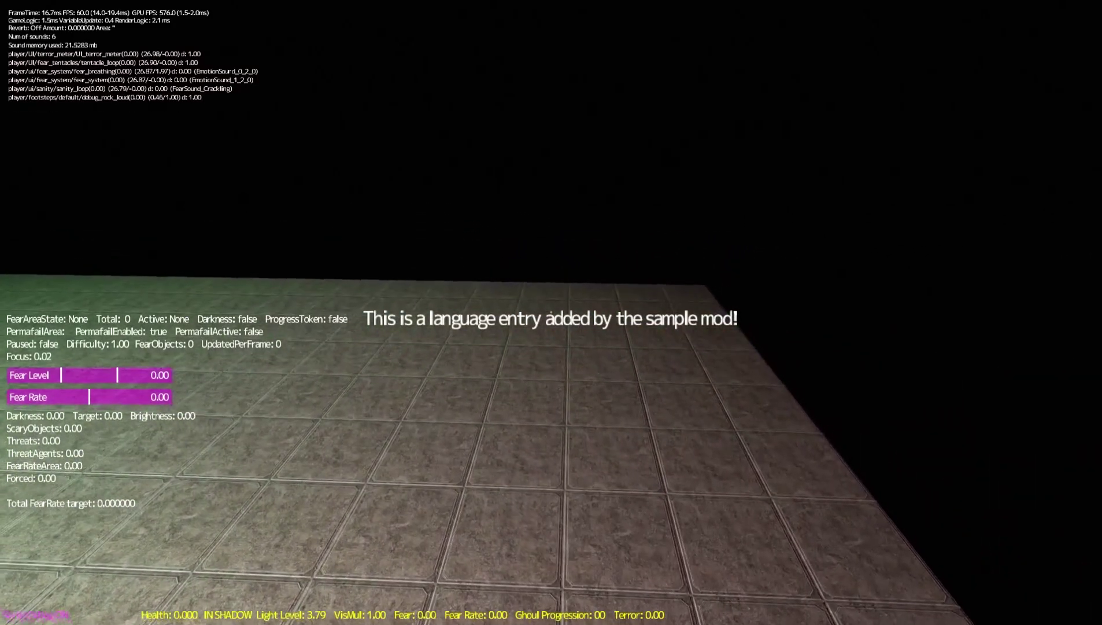
key("s")
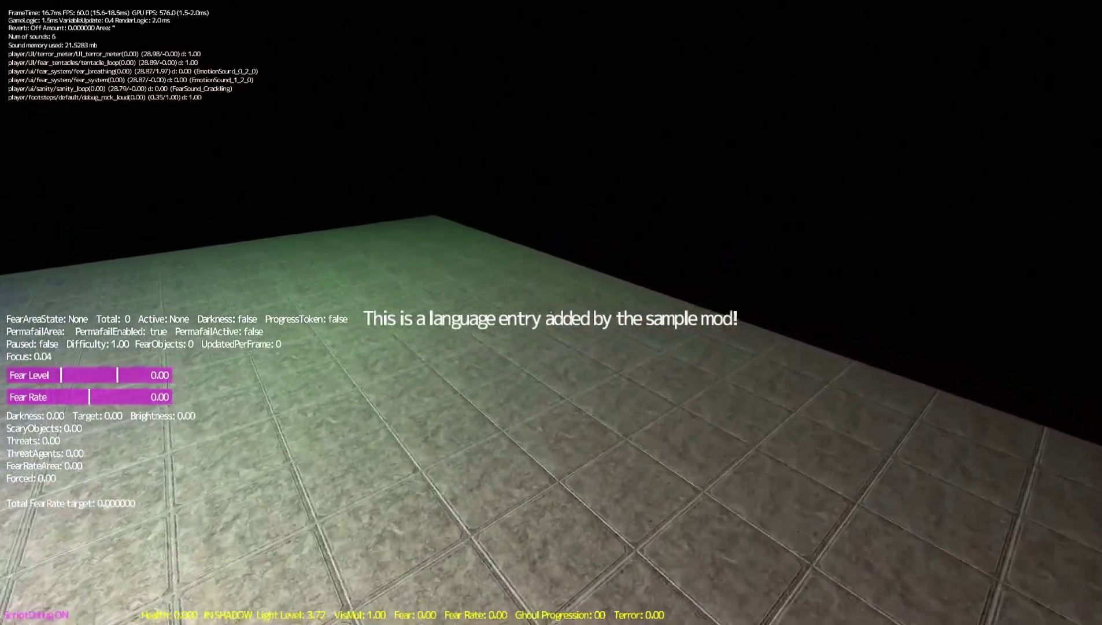
key("d")
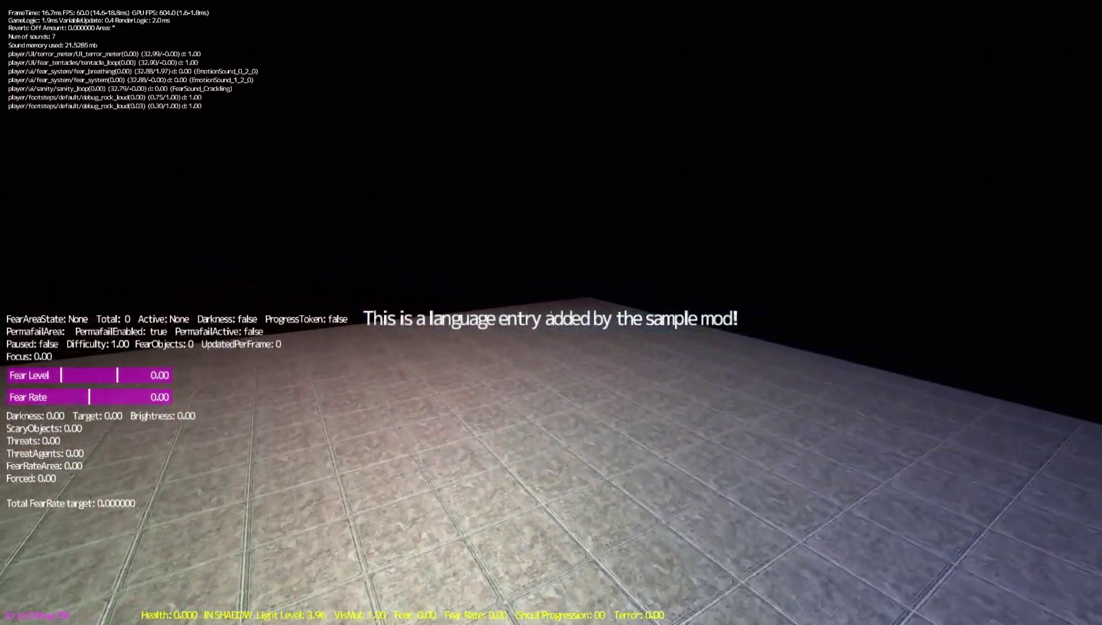
key("w")
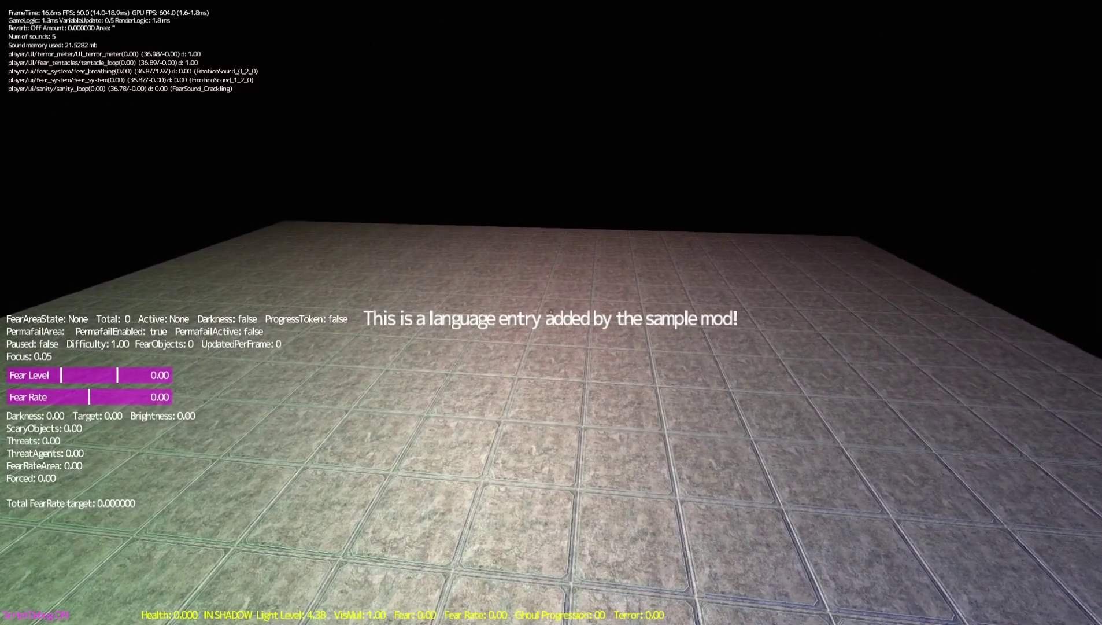
key("w")
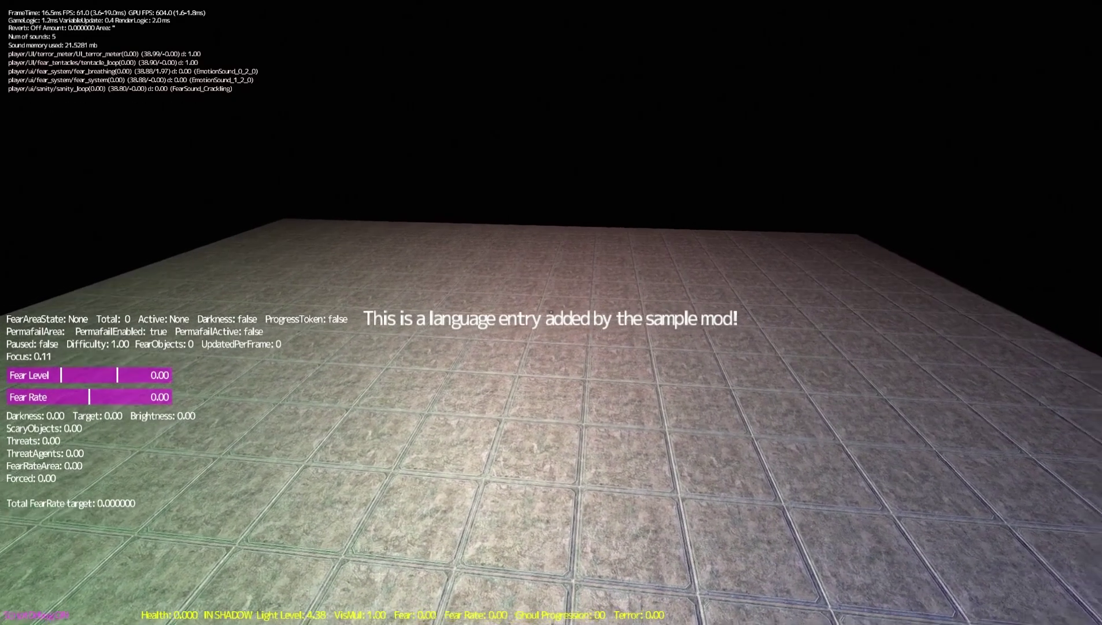
Look down at the player's hands and body while walking across the sample map's tiled floor.
key("Escape")
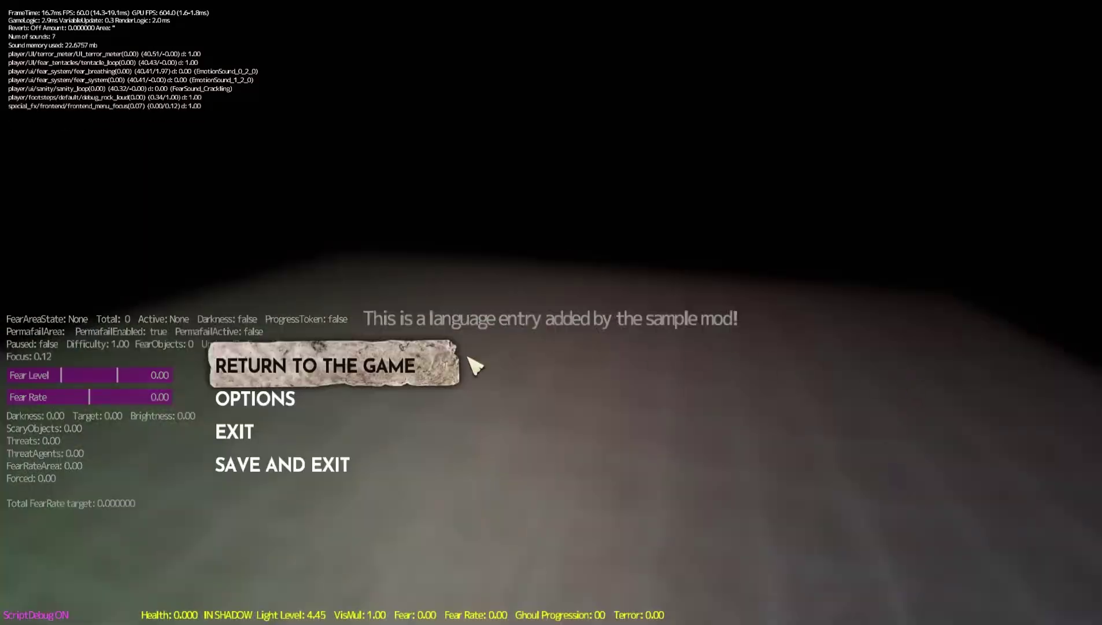
key("Escape")
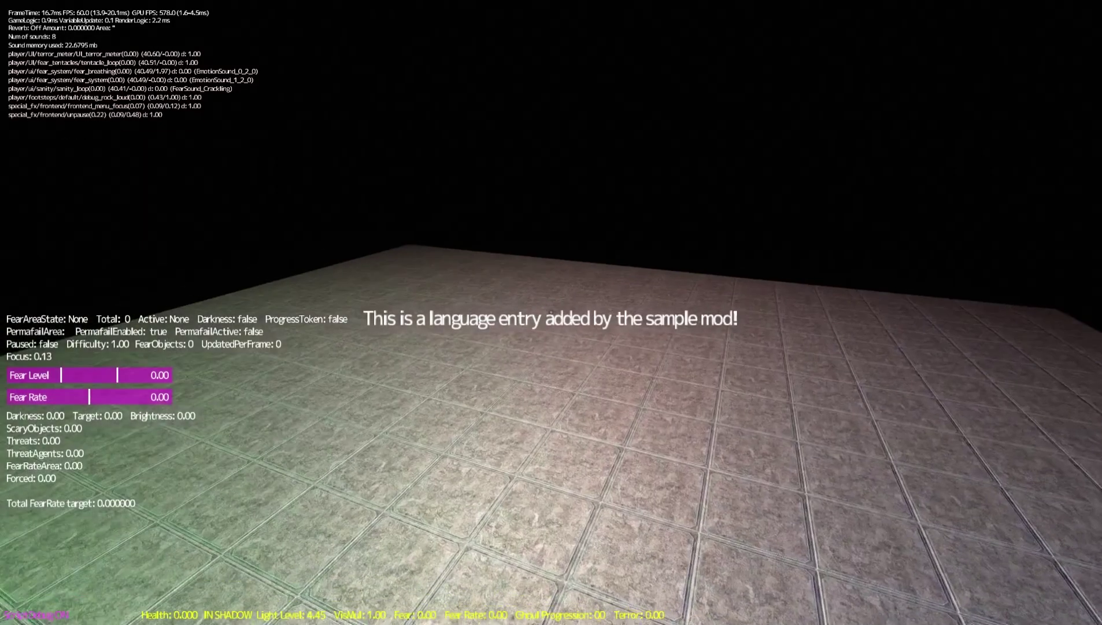
key("w")
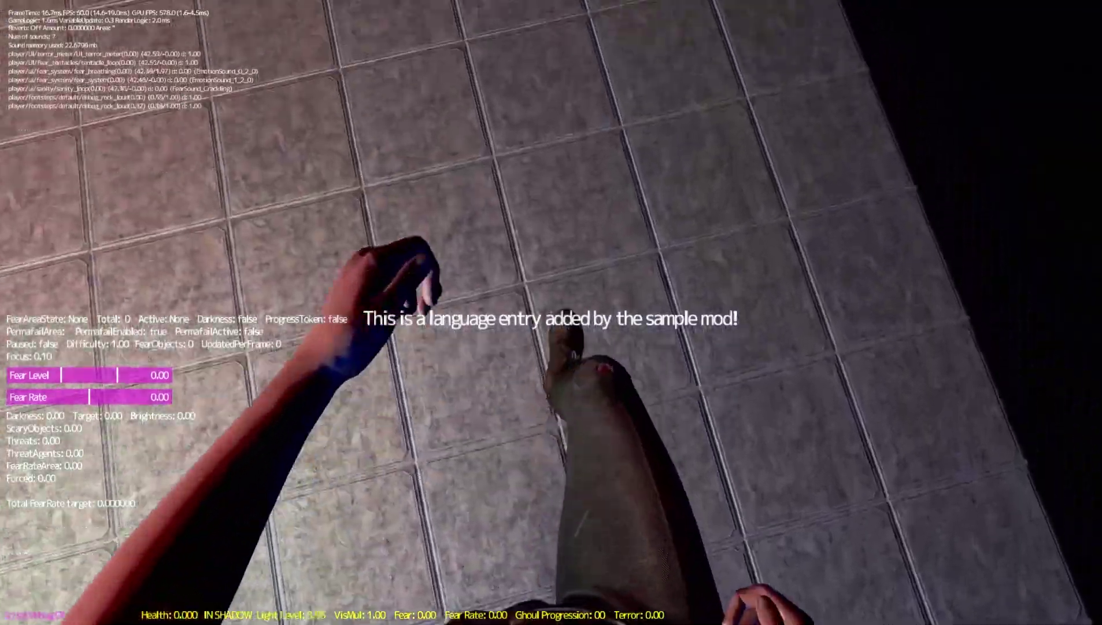
key("w")
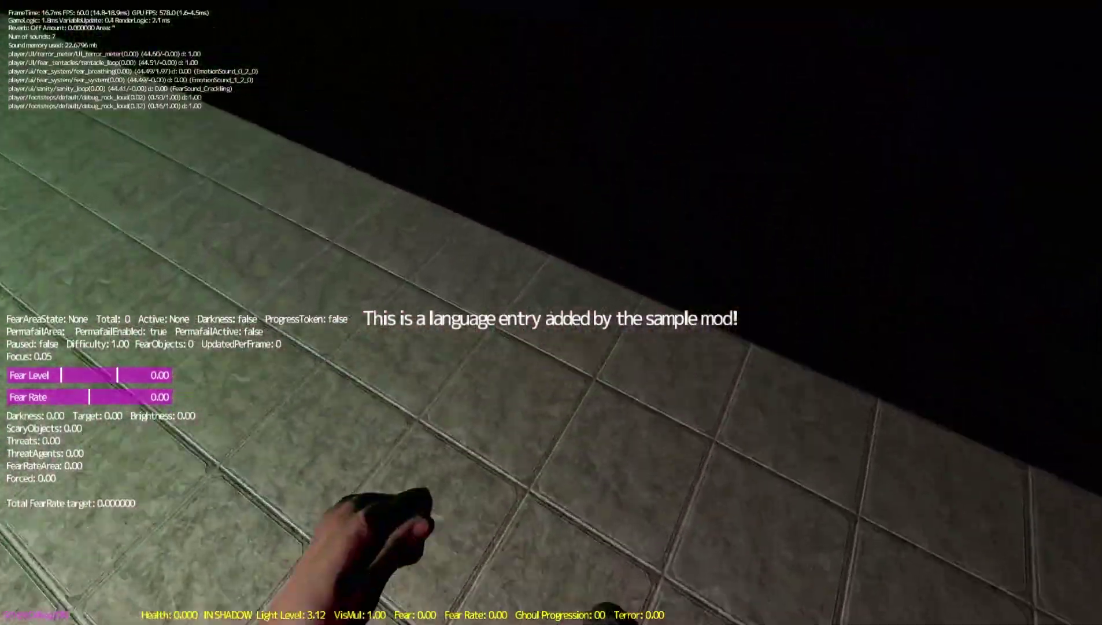
key("w")
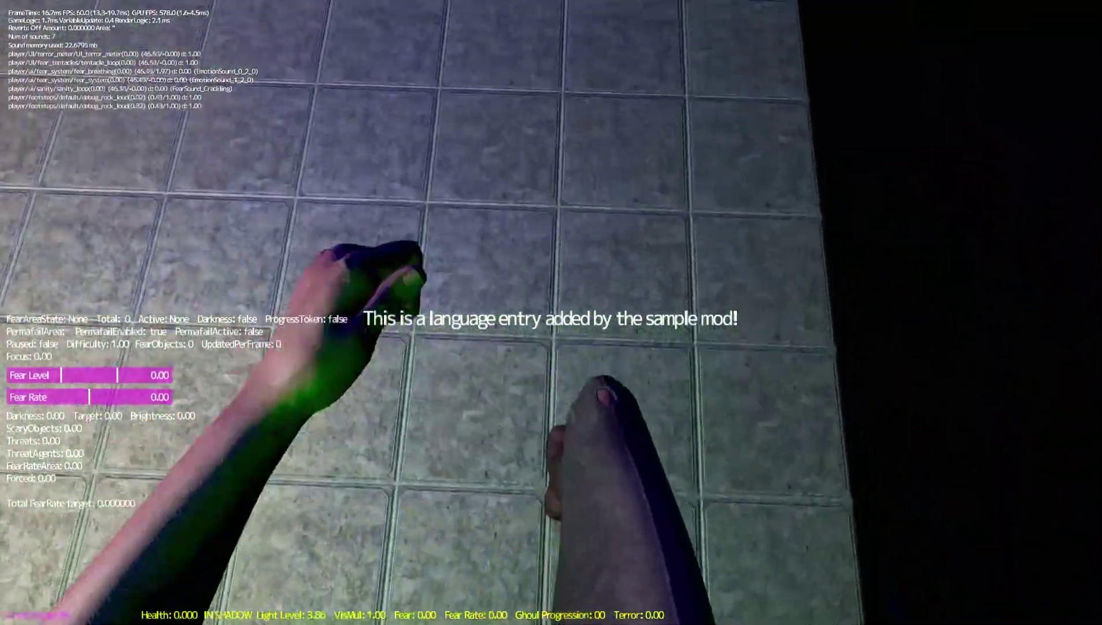
Exit the running game without saving and return to the CodeLite workspace.
key("Escape")
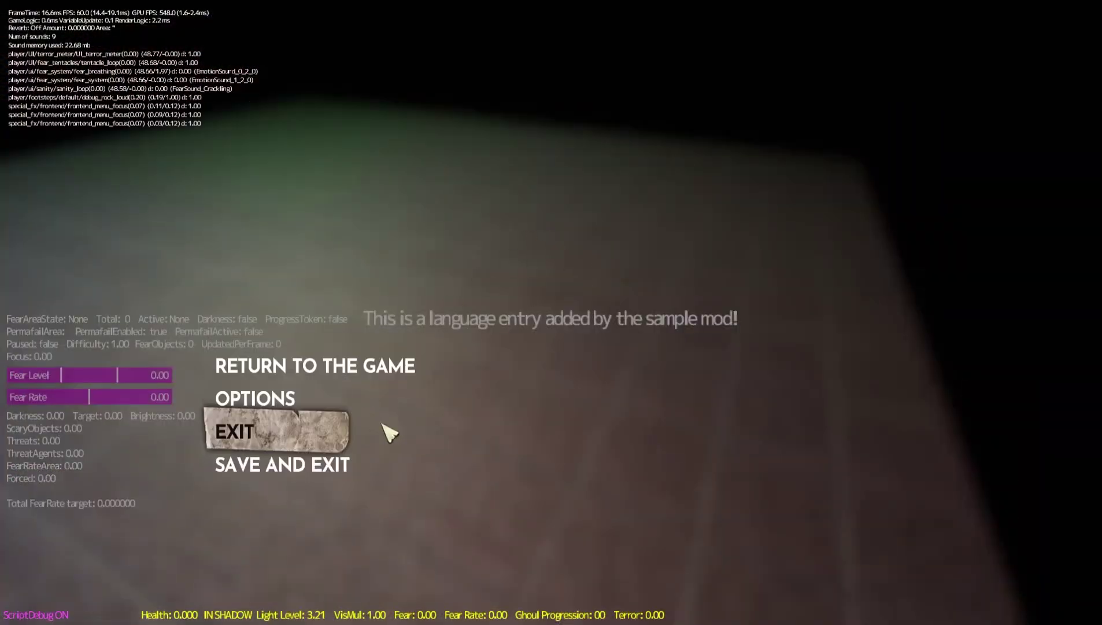
left_click(284, 436)
left_click(526, 337)
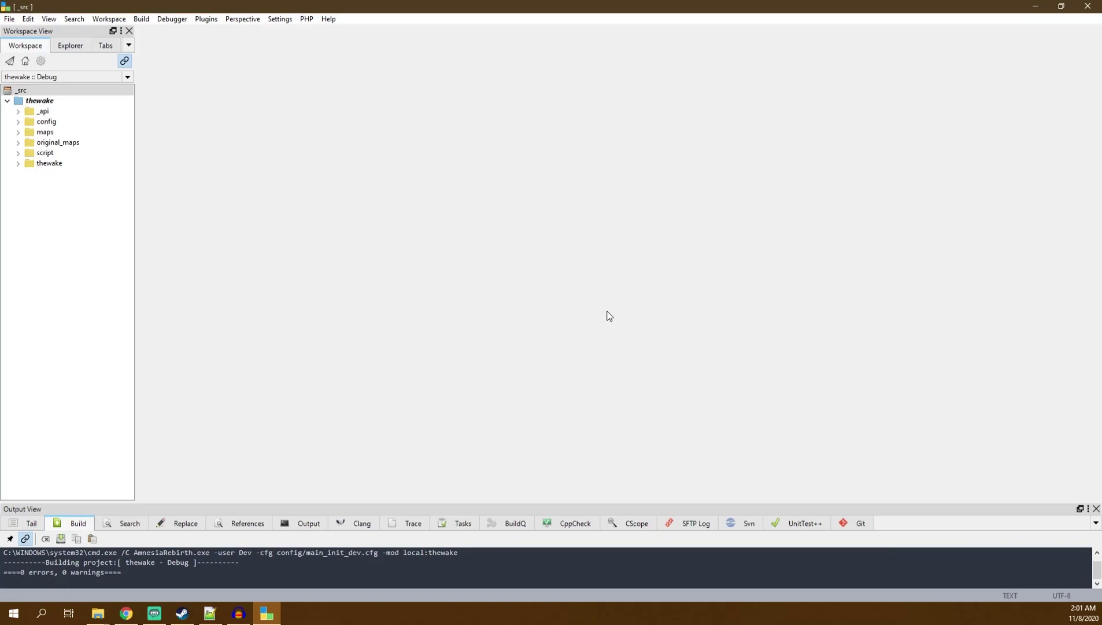
Change the executable in thewake's custom Build command to AmnesiaRebirth_NoSteam.exe and save the project settings.
right_click(60, 103)
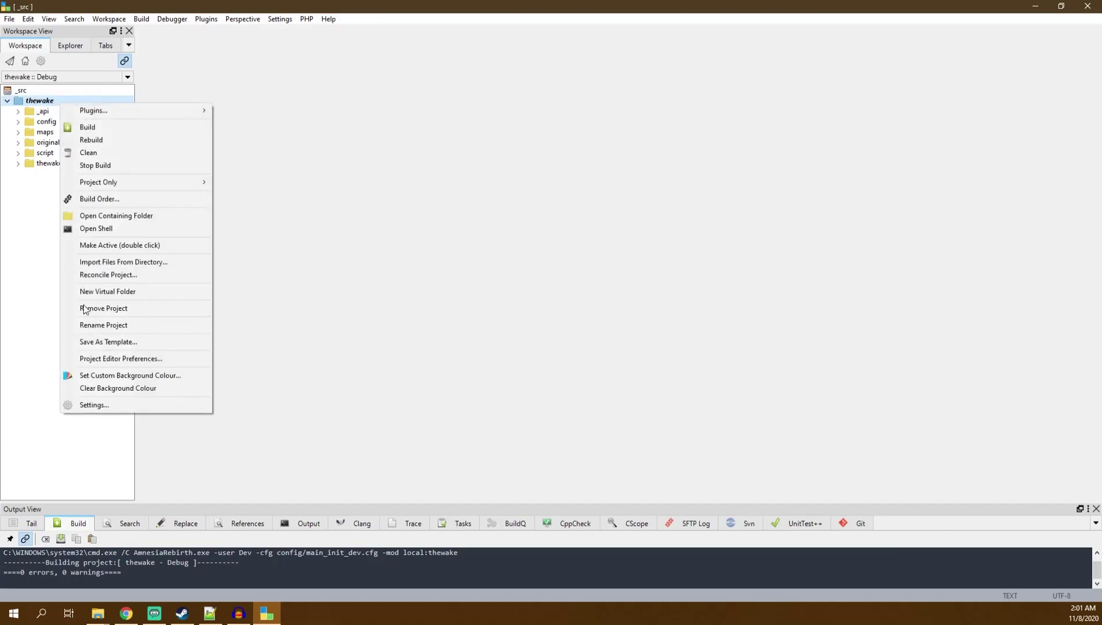
left_click(89, 404)
left_click(591, 244)
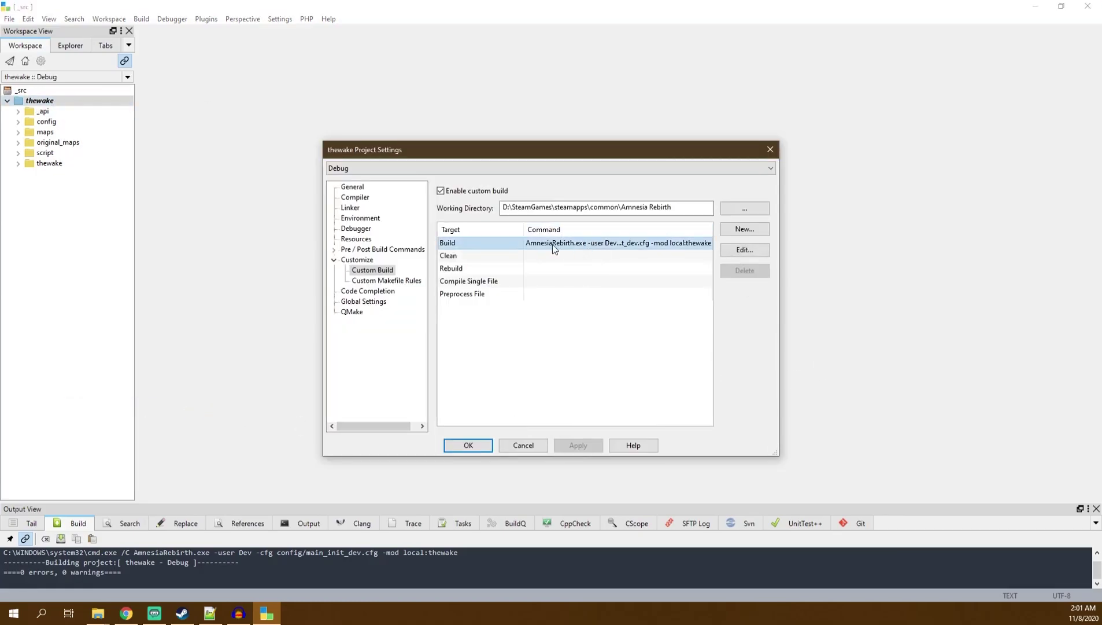
double_click(567, 245)
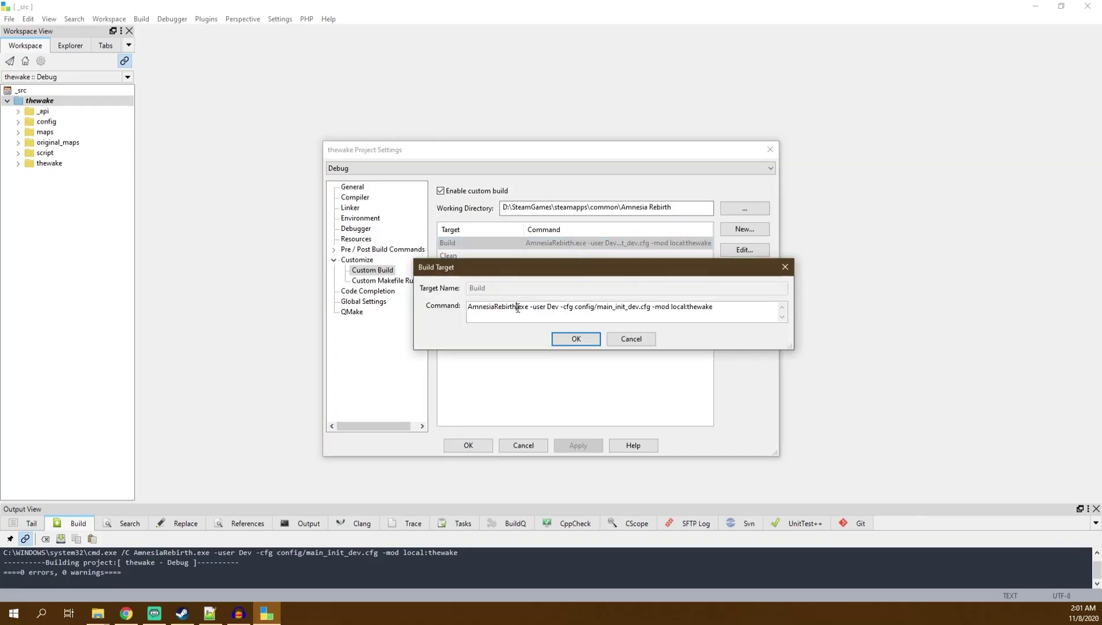
type("_No")
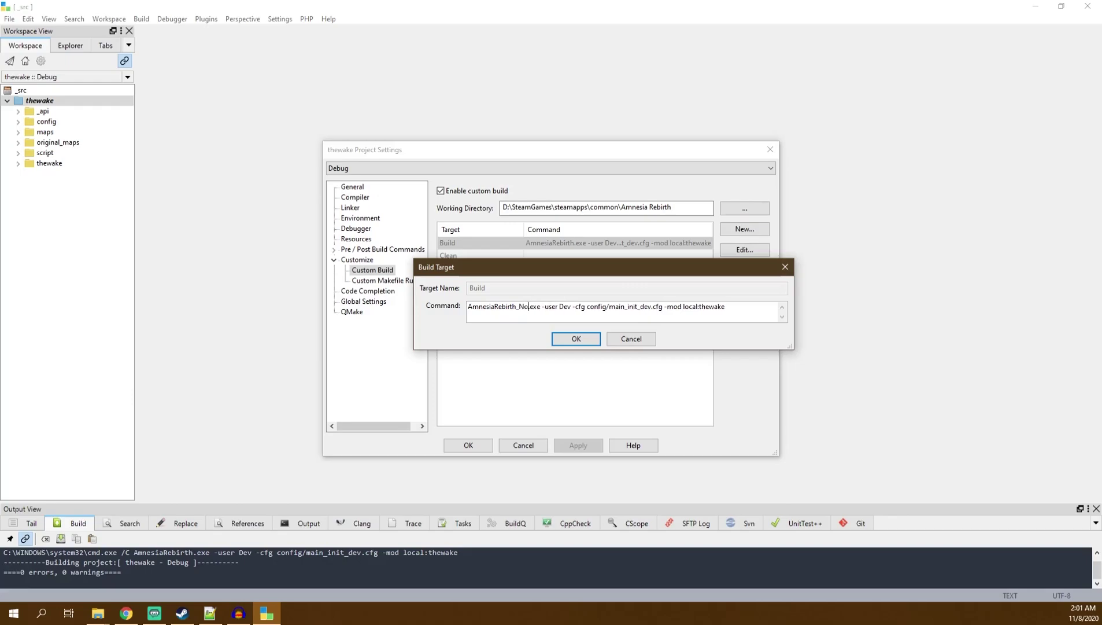
type("Steam")
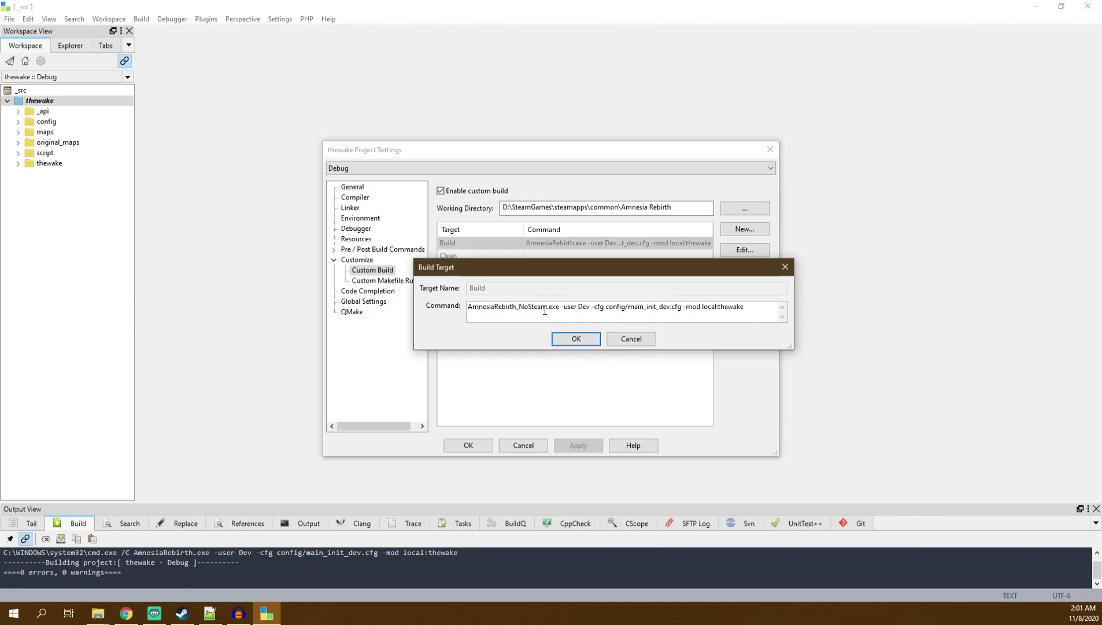
left_click(567, 336)
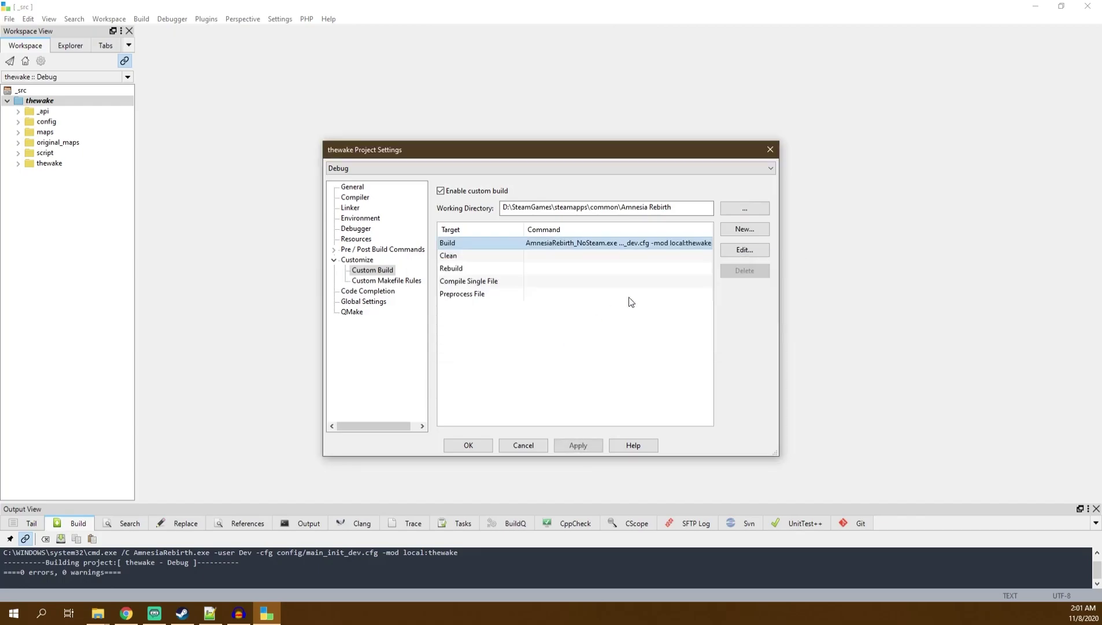
left_click(483, 447)
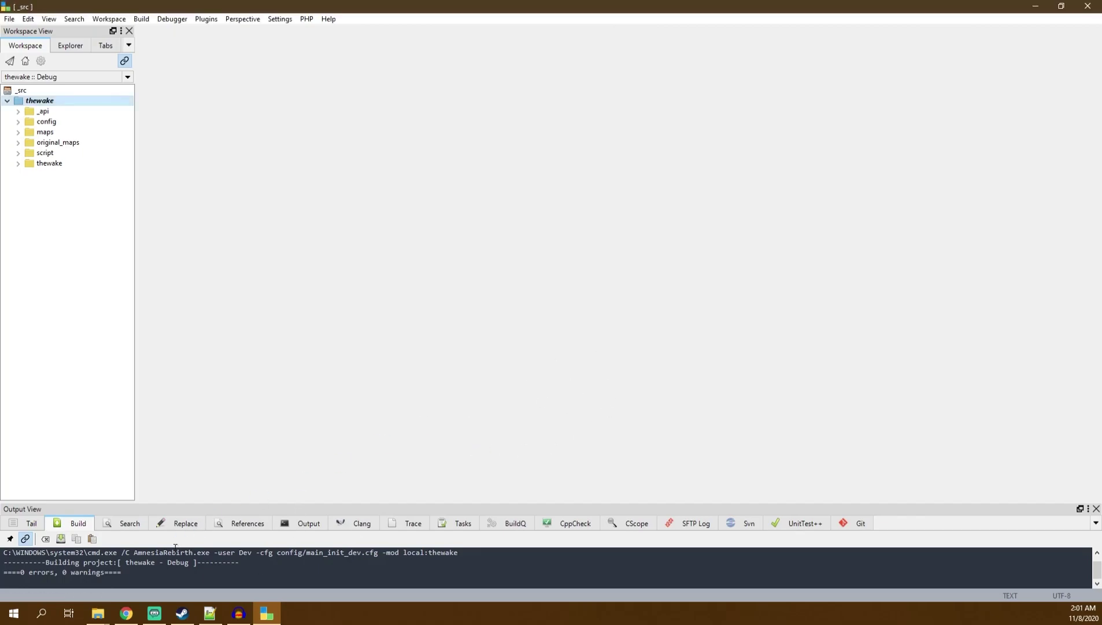
Switch to File Explorer and compare the AmnesiaRebirth and AmnesiaRebirth_NoSteam executables in the Amnesia Rebirth folder.
mouse_move(109, 619)
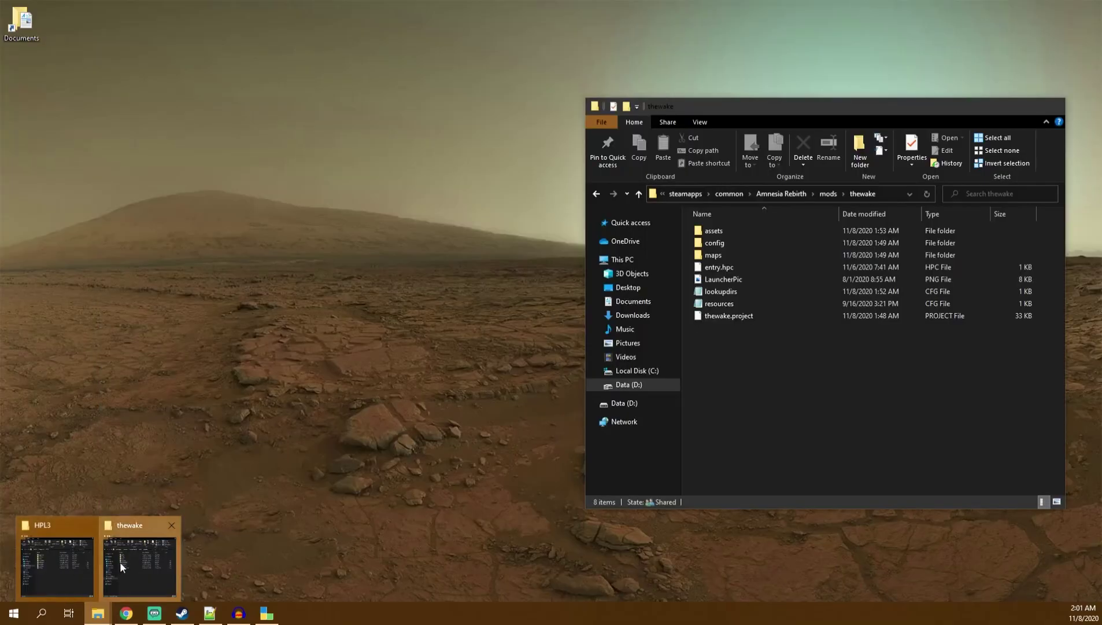
left_click(120, 562)
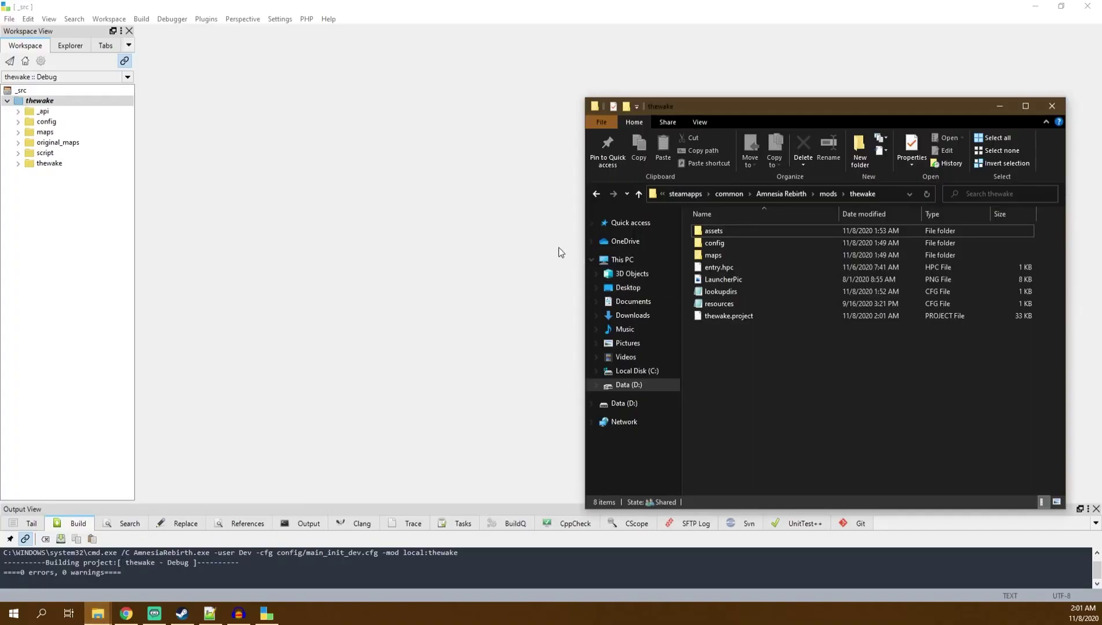
left_click(787, 189)
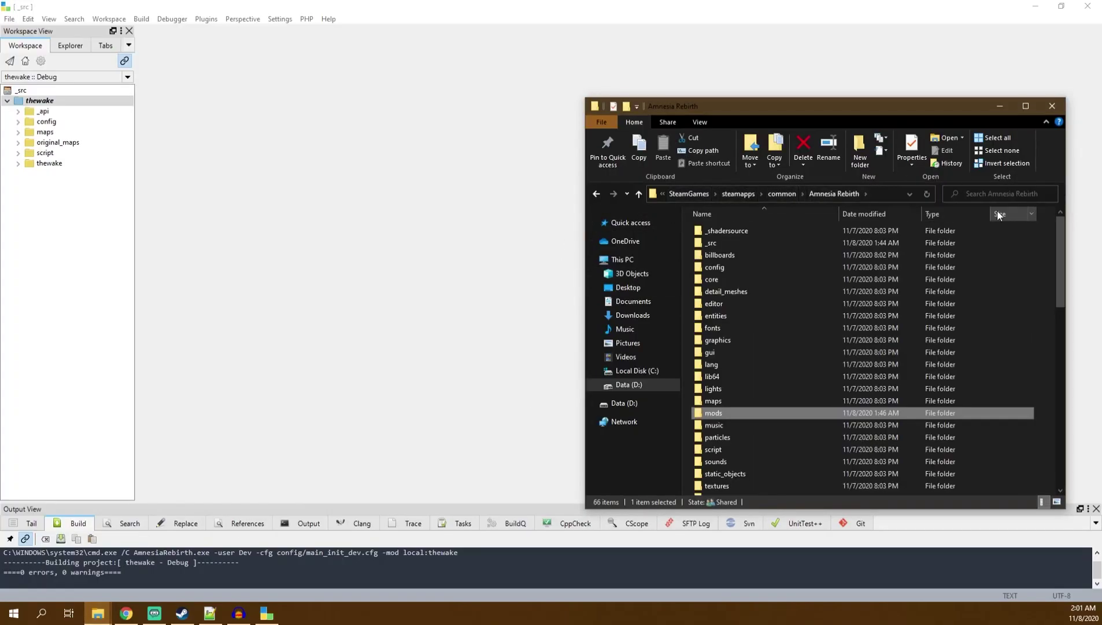
scroll(901, 395, "down", 7)
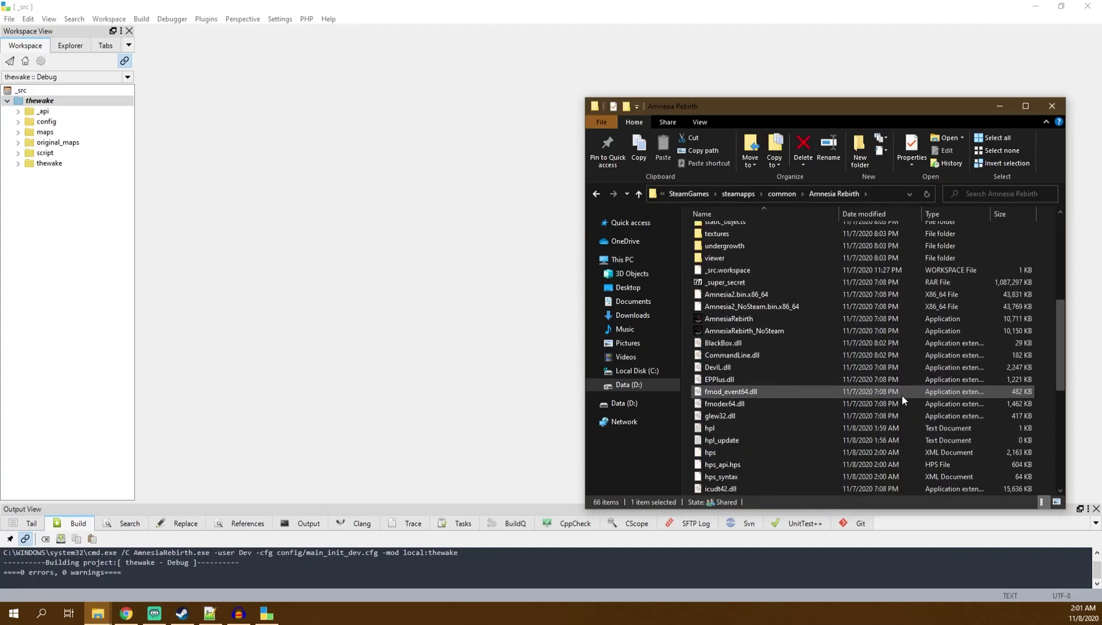
left_click(728, 318)
left_click(725, 329)
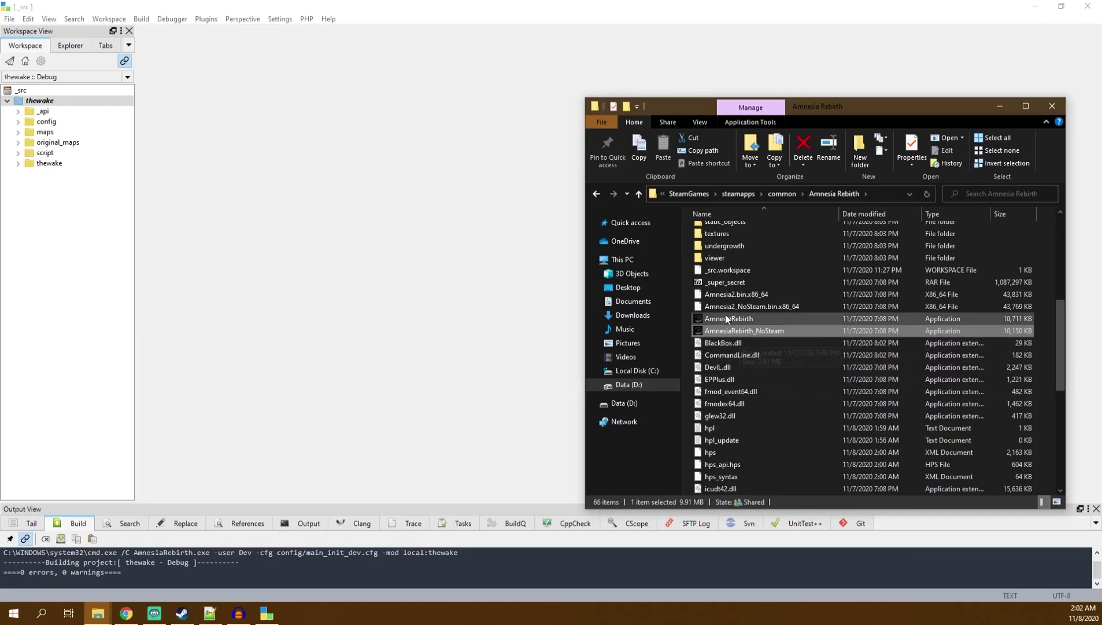
scroll(803, 393, "up", 7)
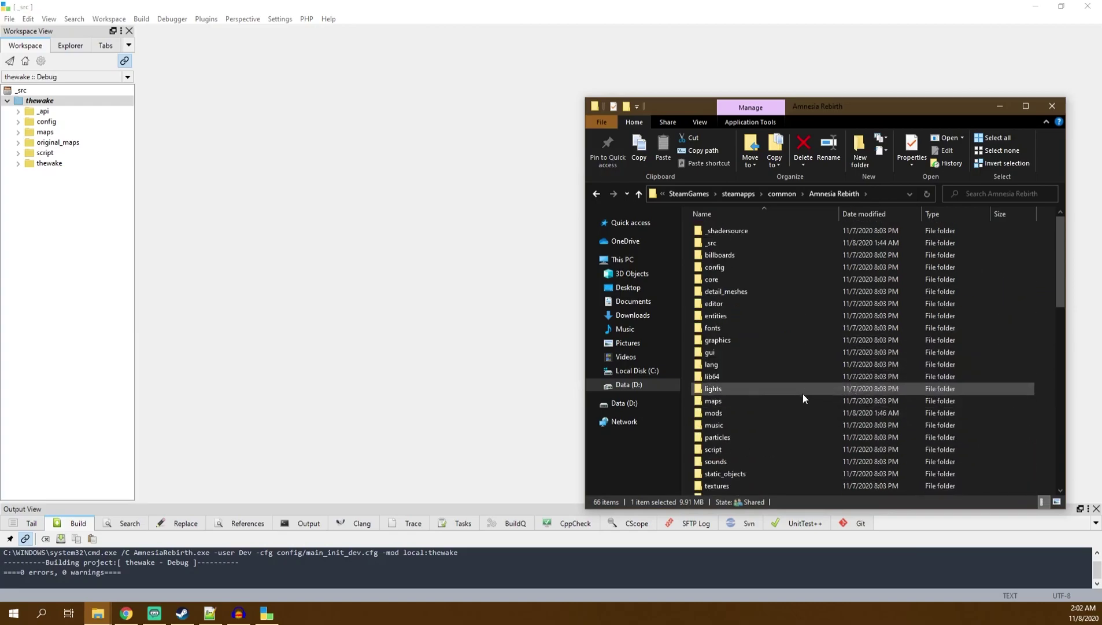
left_click(1000, 106)
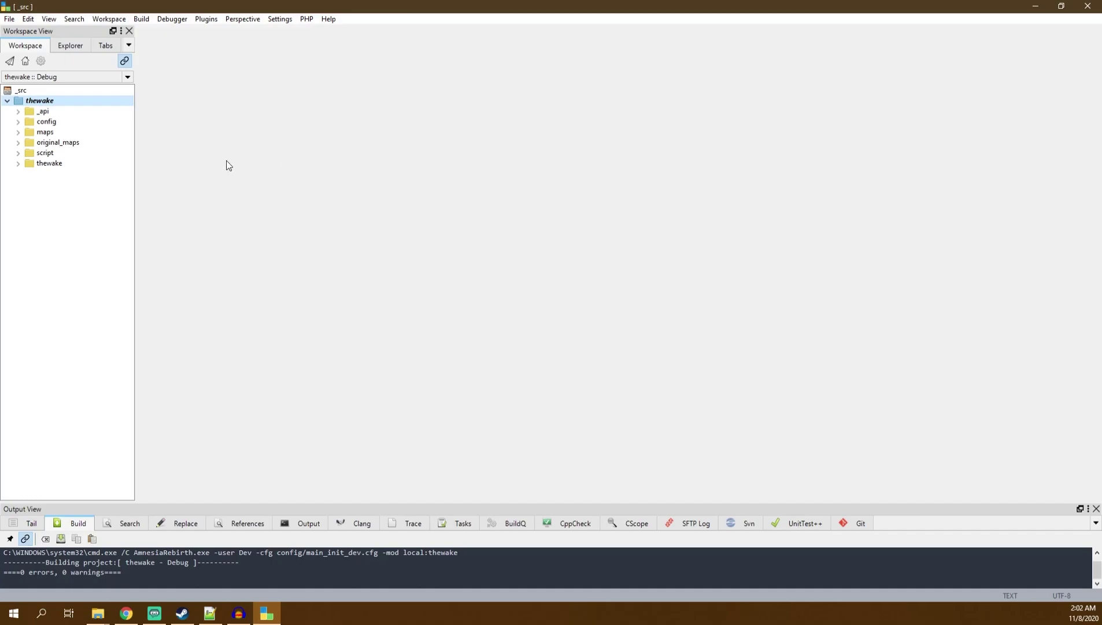
Expand the thewake folder in the CodeLite workspace and open entry.hpc for editing.
double_click(36, 164)
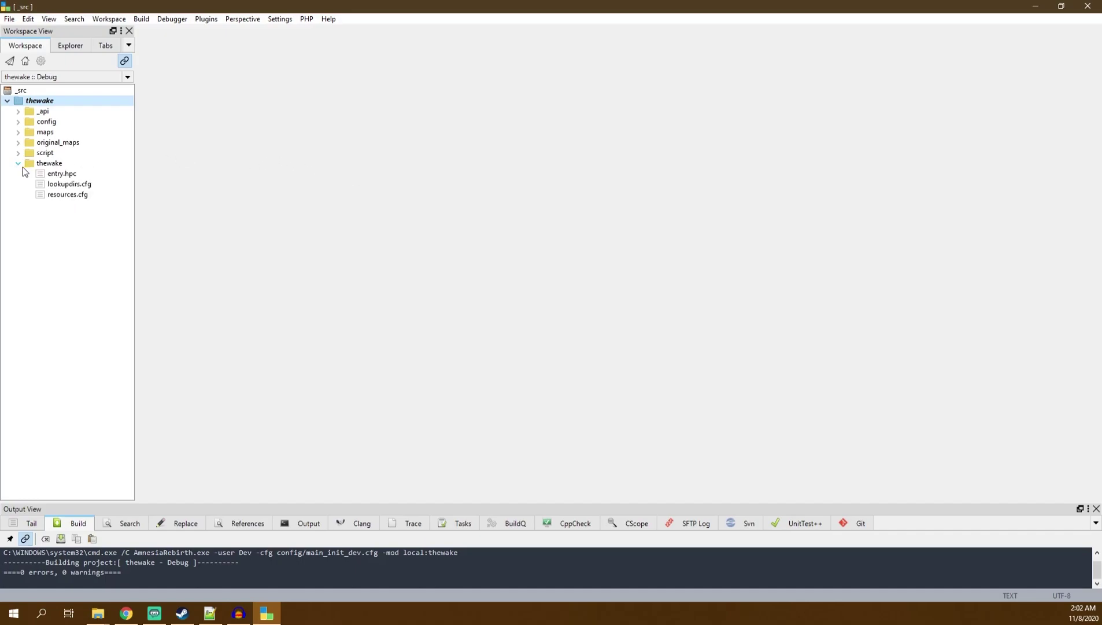
left_click(49, 164)
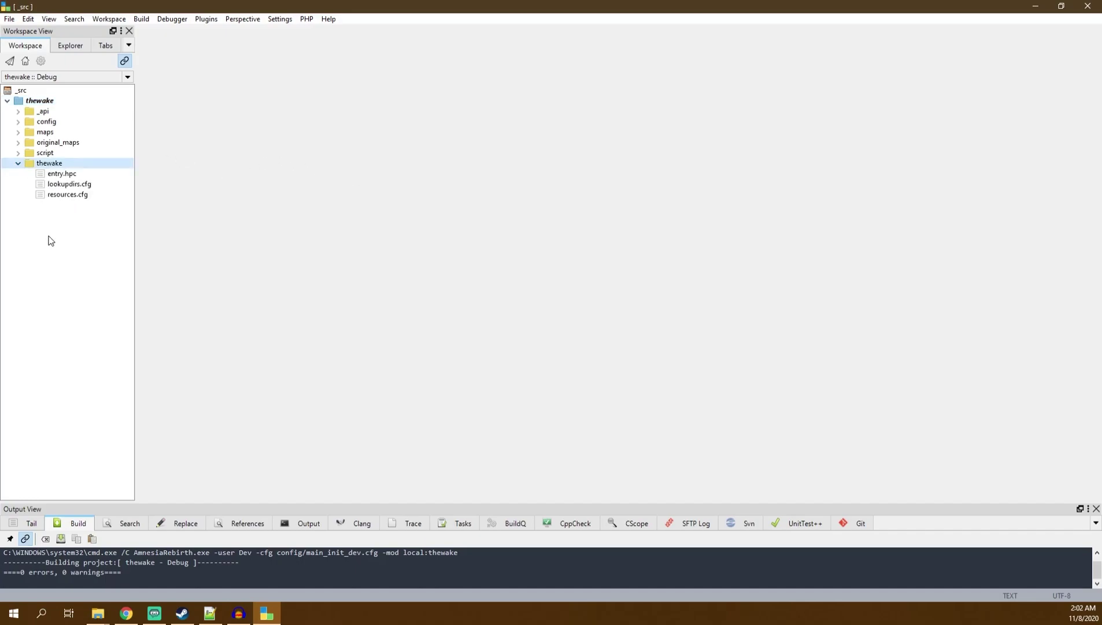
left_click(68, 173)
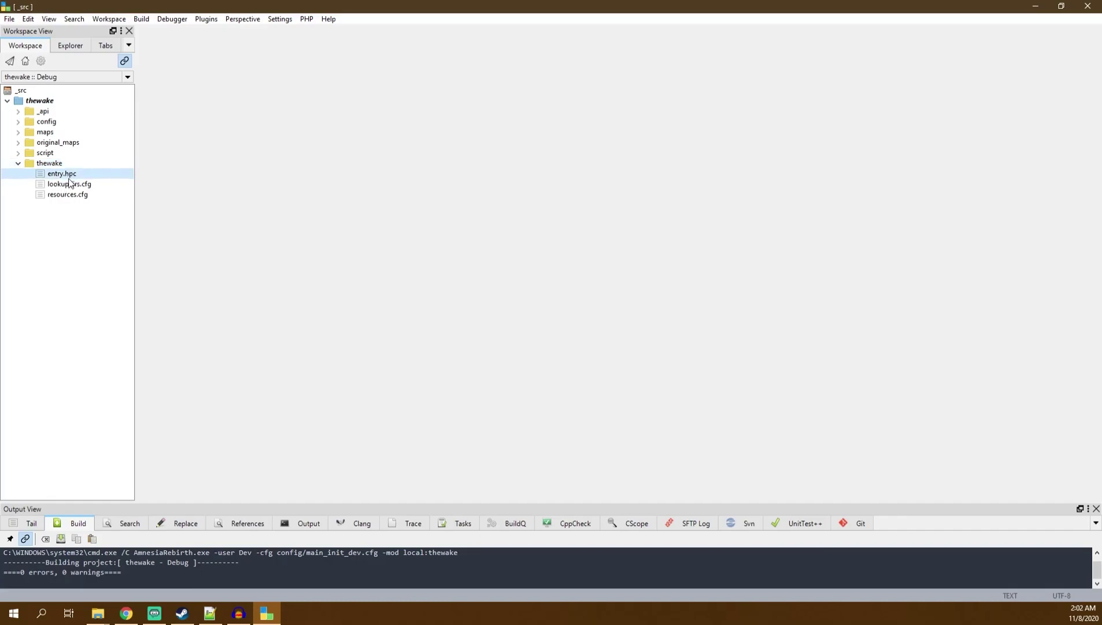
left_click(68, 184)
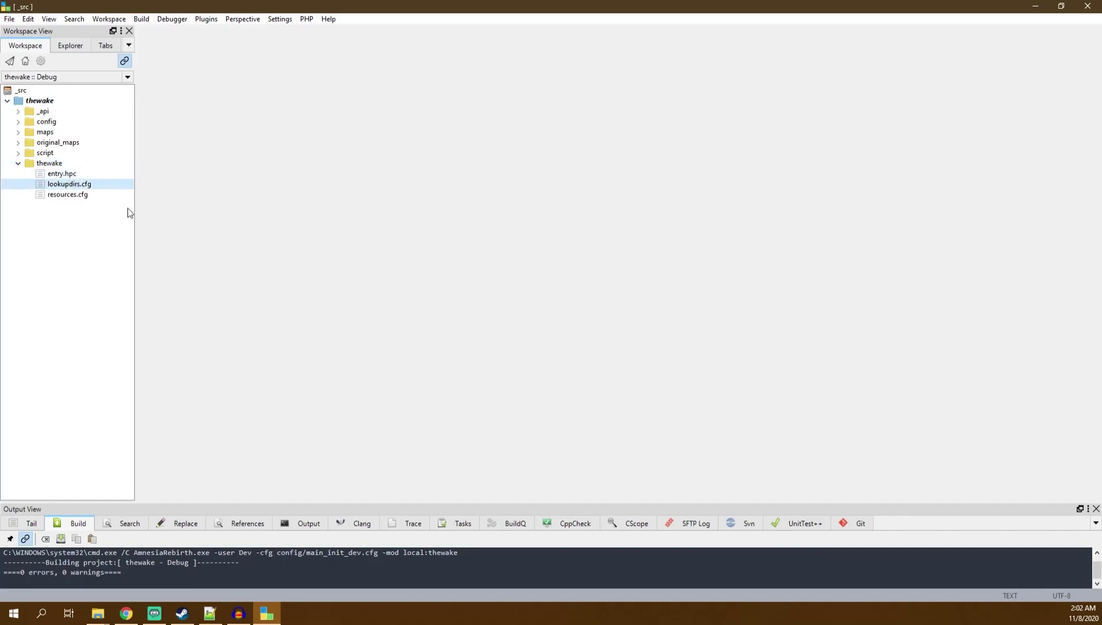
key("Up")
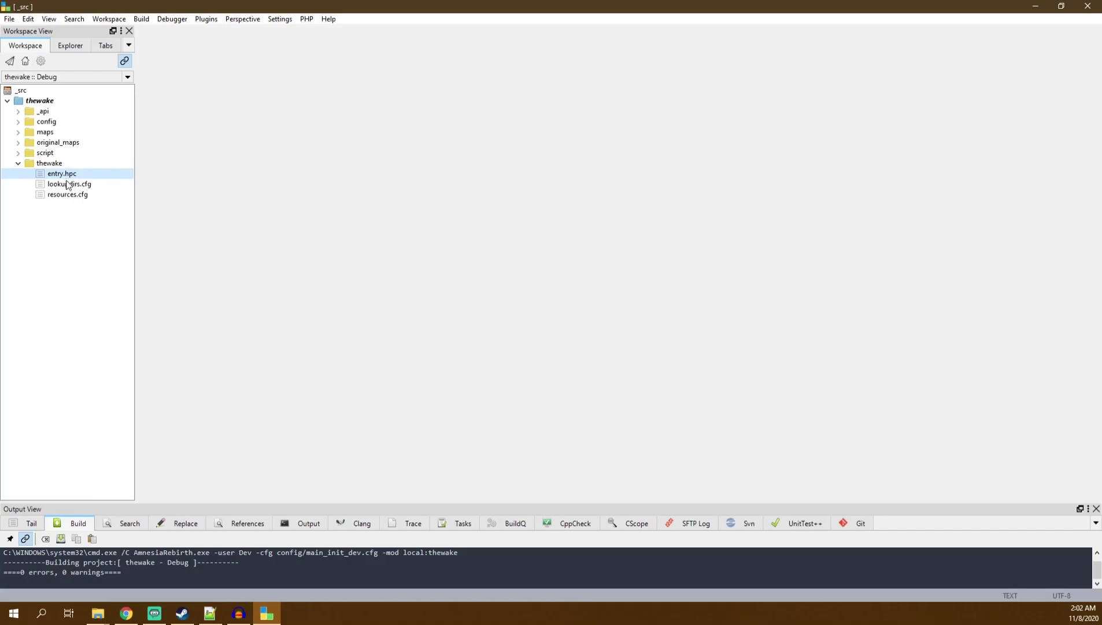
double_click(66, 175)
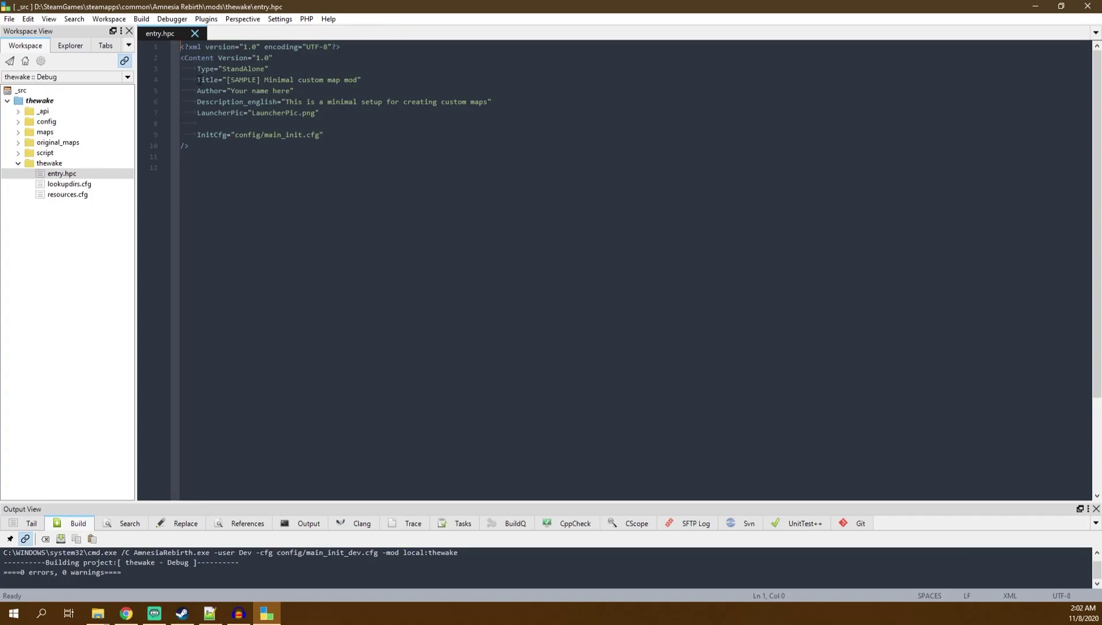
Replace the sample mod Title in entry.hpc with "The Wake".
left_click_drag(196, 80, 369, 79)
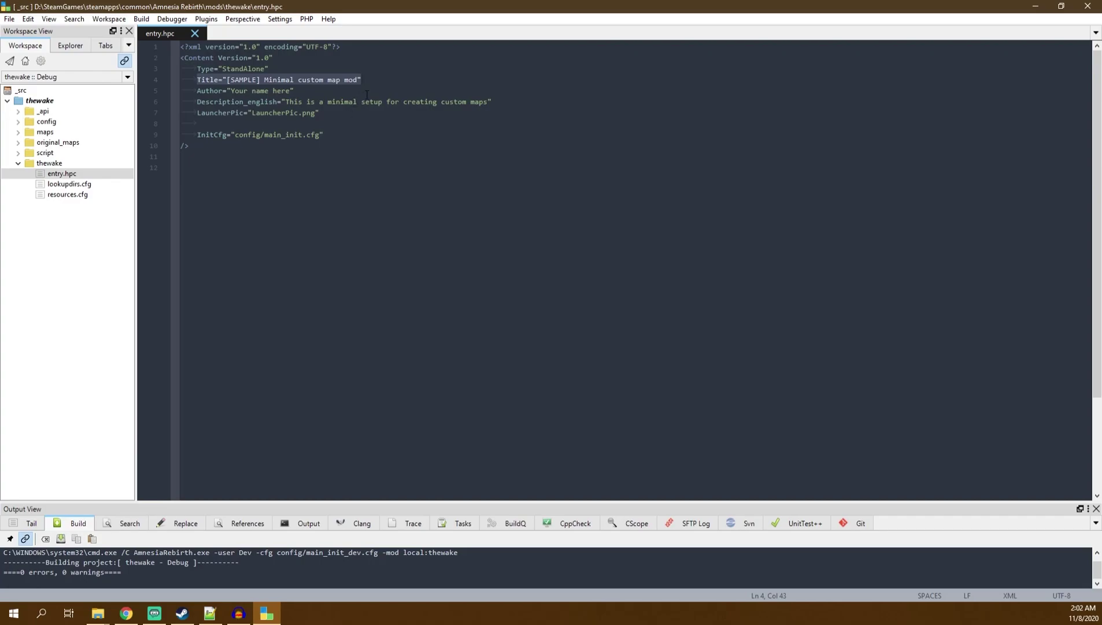
left_click(211, 83)
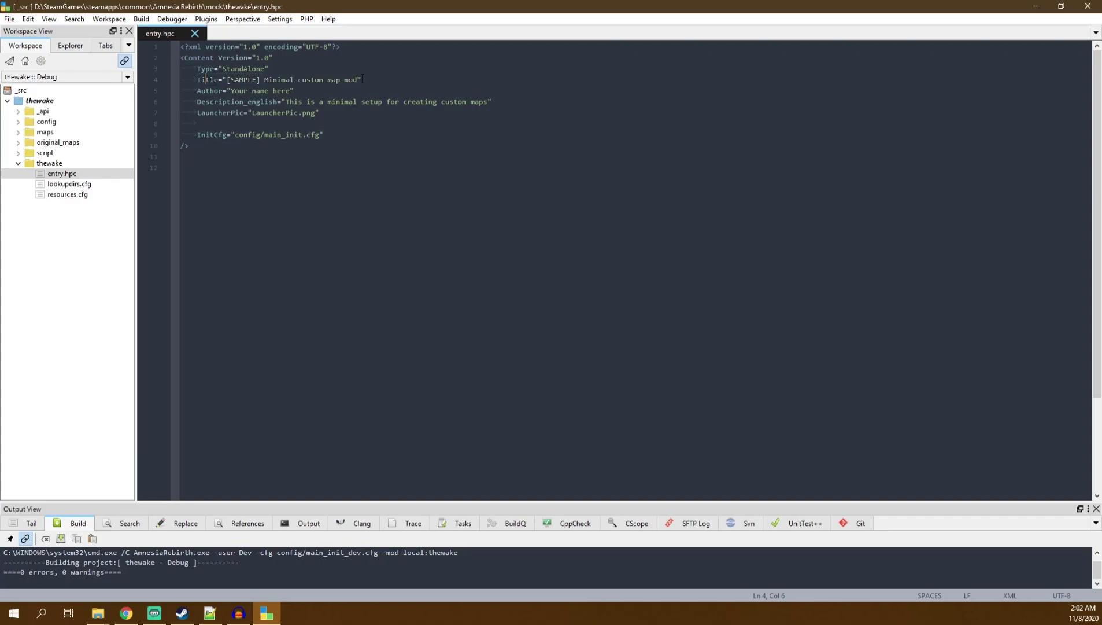
left_click_drag(359, 80, 226, 79)
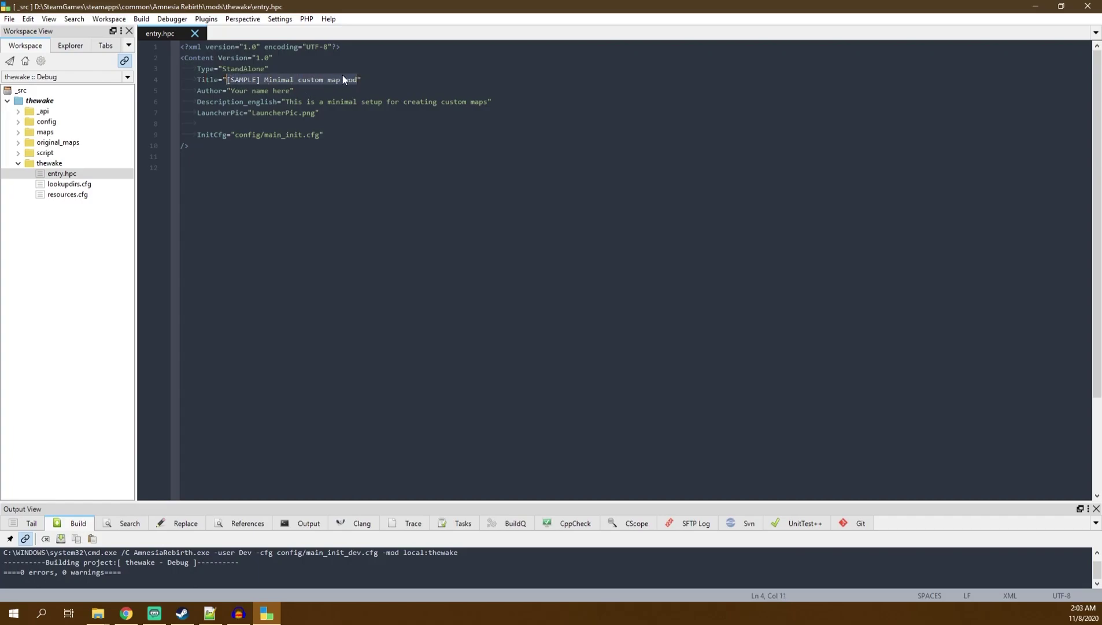
type("The Wa")
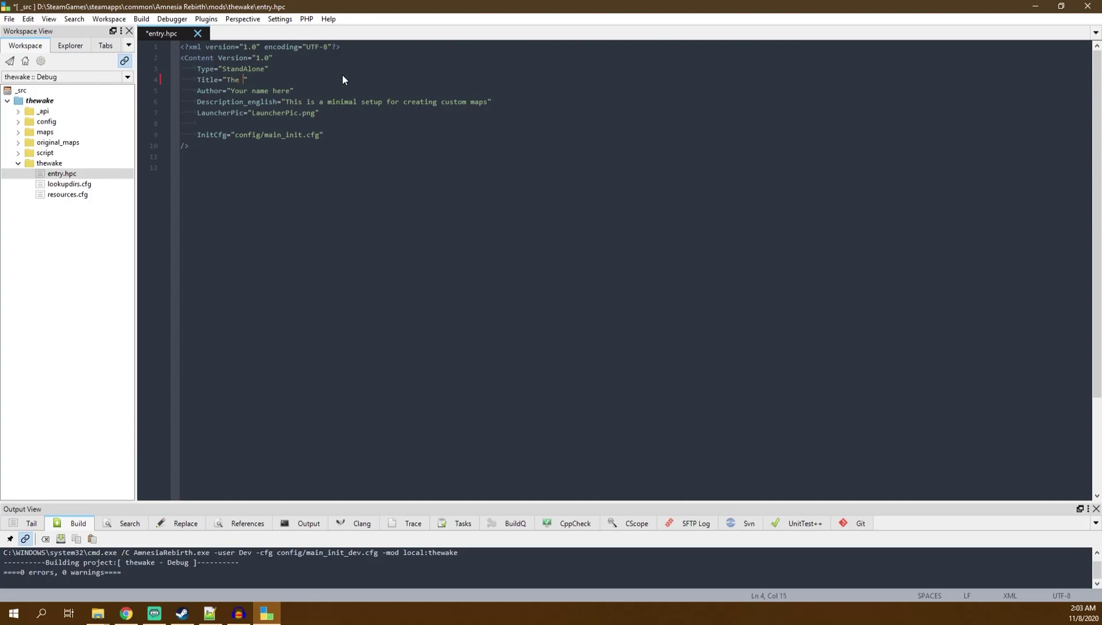
type("ke")
left_click(228, 81)
Fill in the Author name and set Description_english to "Custom story made from my tutorial series.".
left_click_drag(291, 91, 230, 91)
type("TechOFreak")
left_click_drag(488, 103, 286, 102)
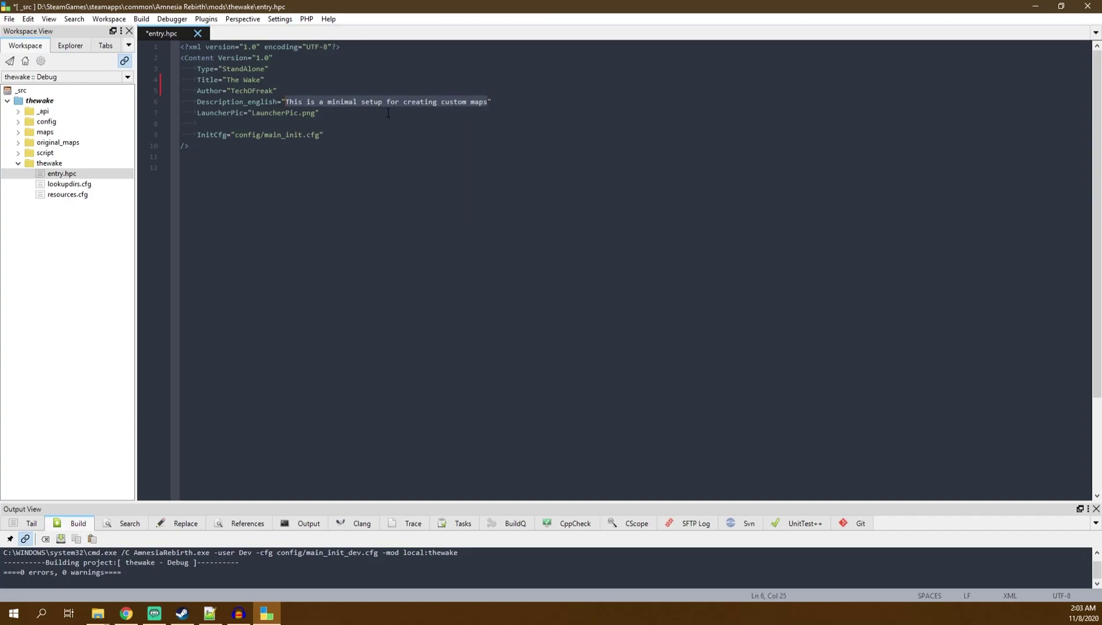
type("Custom story made from my tutorial series.")
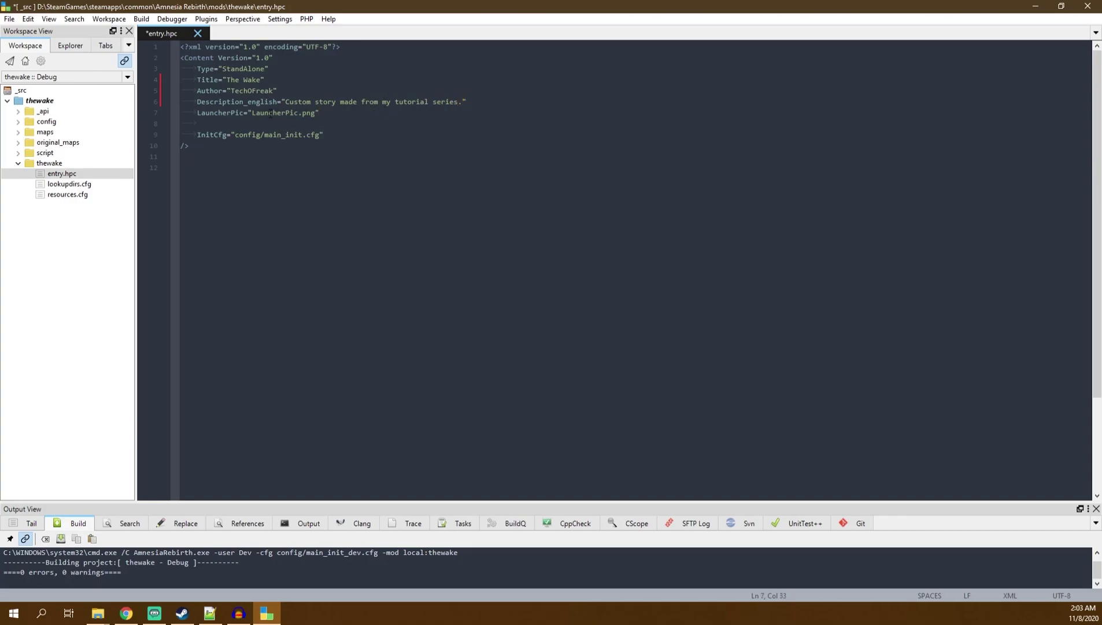
Switch to File Explorer, view the LauncherPic image in the mods/thewake folder, and return to entry.hpc.
left_click_drag(316, 112, 253, 112)
left_click(378, 112)
mouse_move(98, 613)
left_click(141, 559)
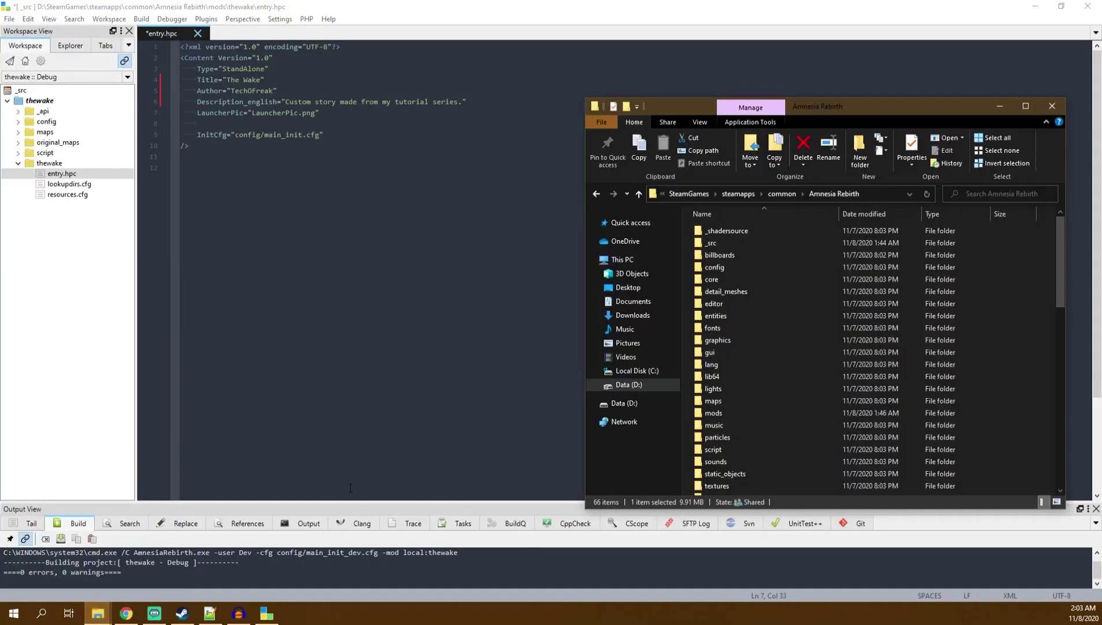
double_click(710, 412)
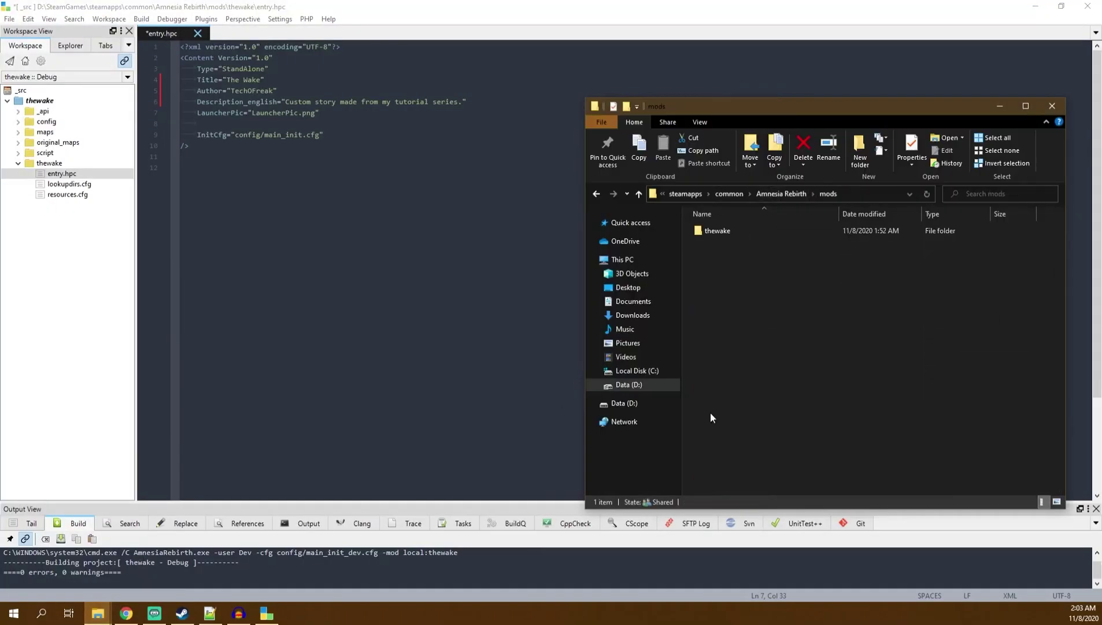
double_click(722, 230)
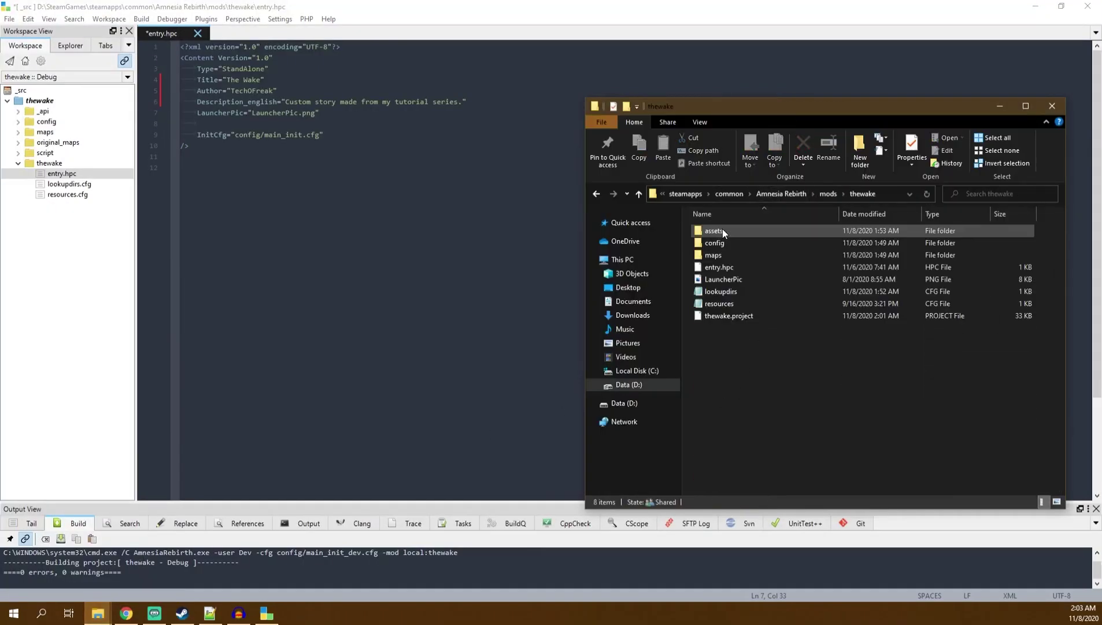
double_click(726, 278)
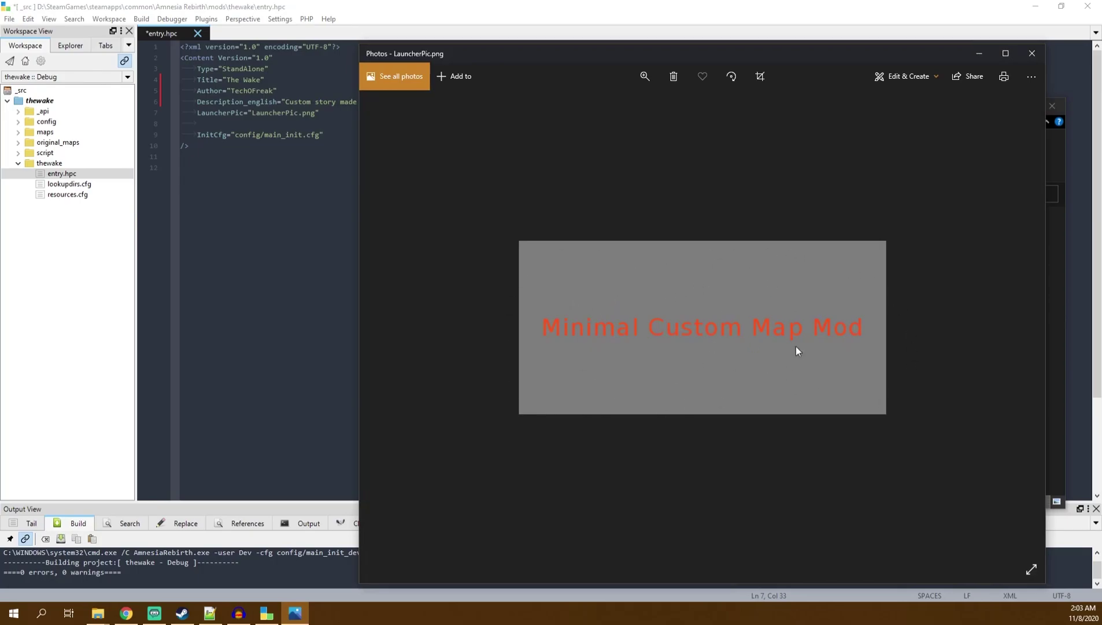
left_click(1026, 56)
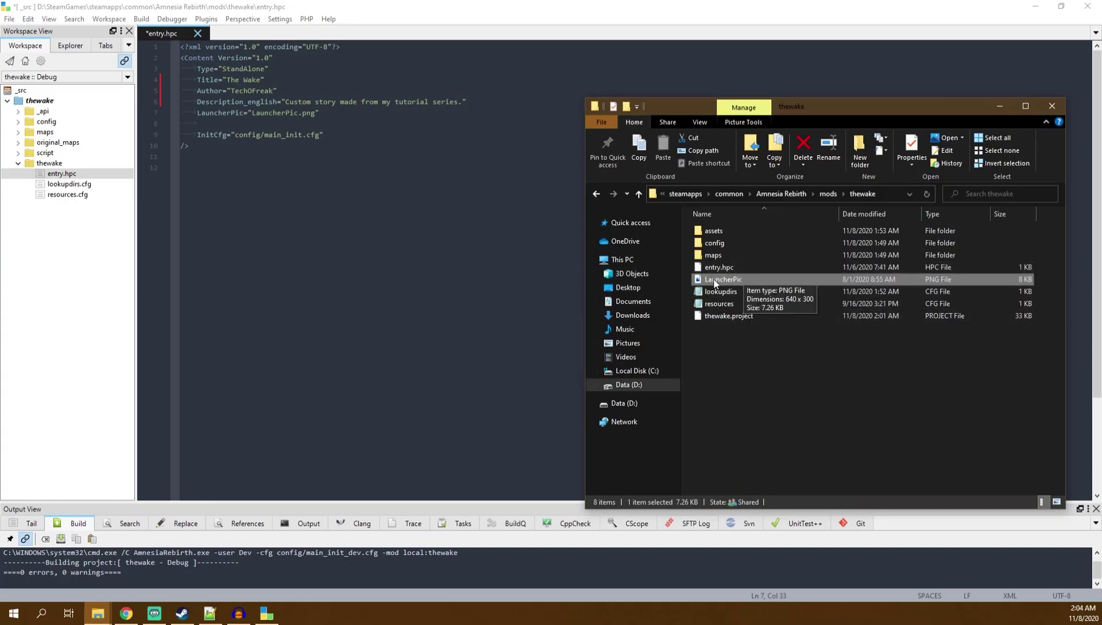
left_click(857, 331)
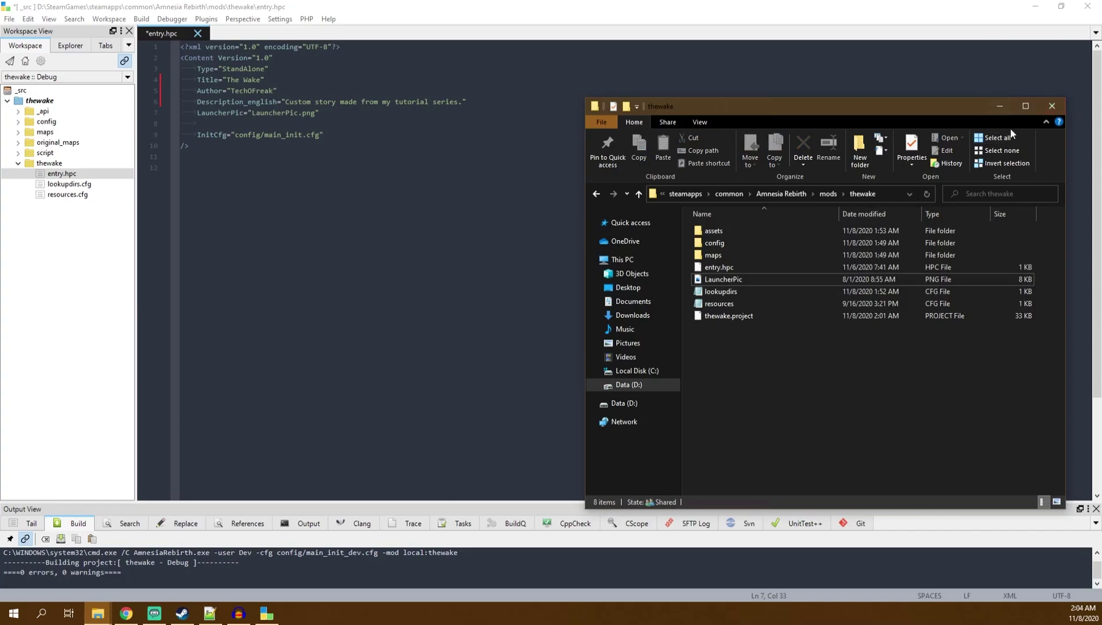
left_click(999, 108)
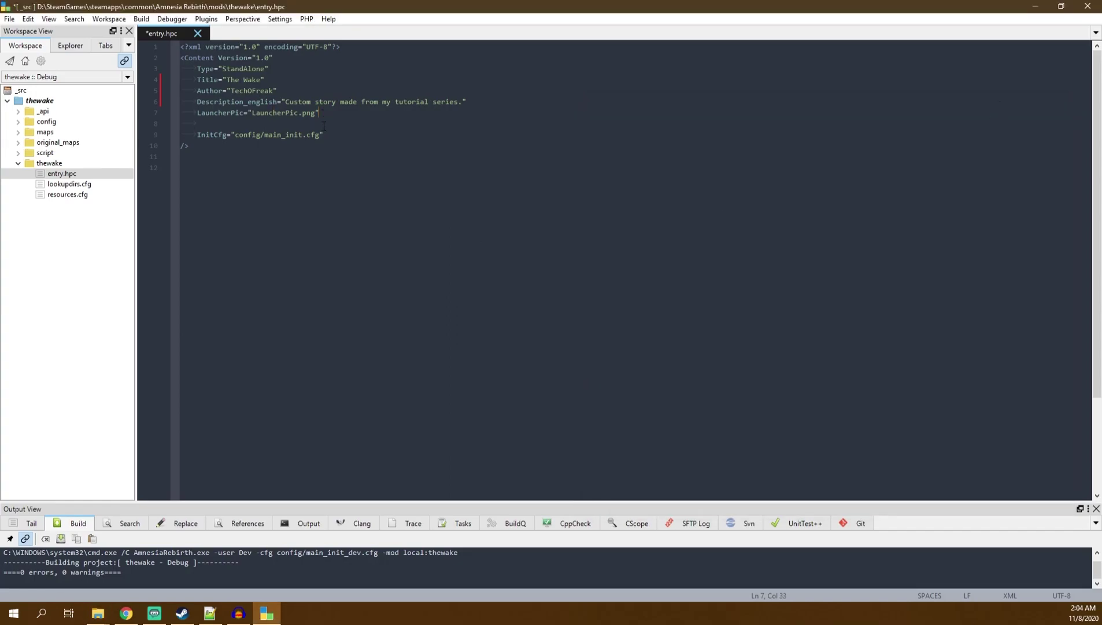
Review the InitCfg path in entry.hpc and save the file.
left_click_drag(320, 134, 241, 138)
left_click(356, 139)
key("ctrl+s")
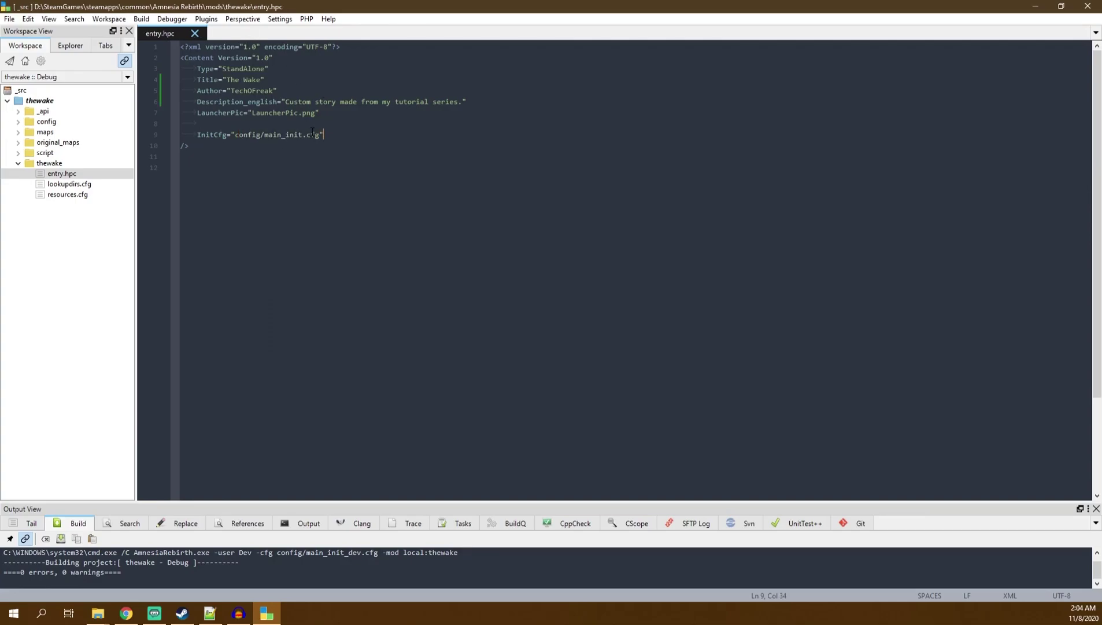
key("alt")
key("e")
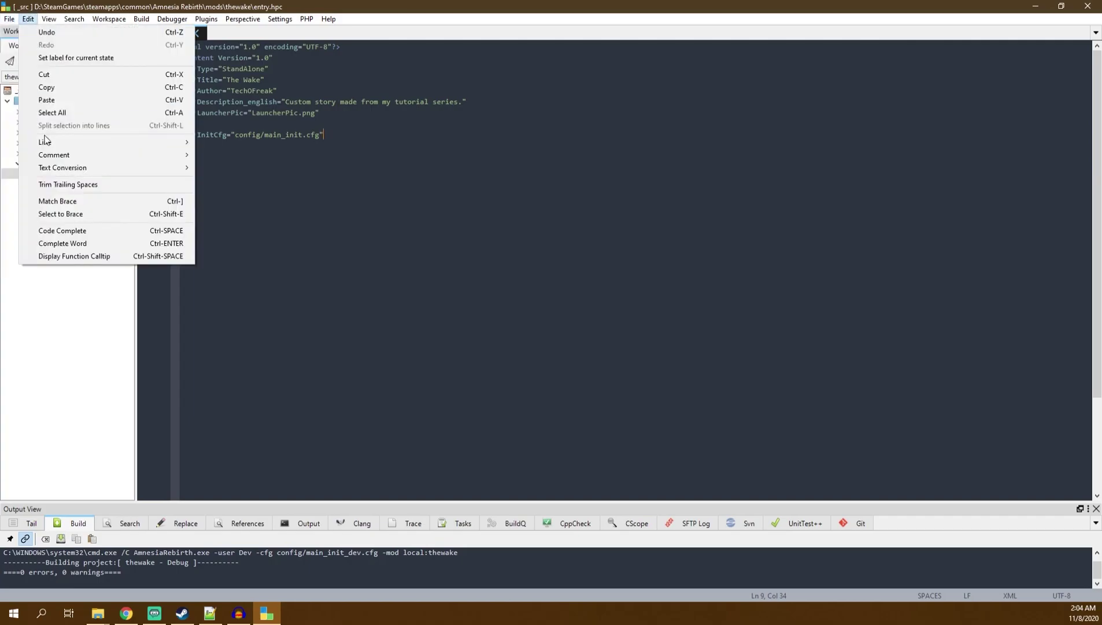
left_click(421, 155)
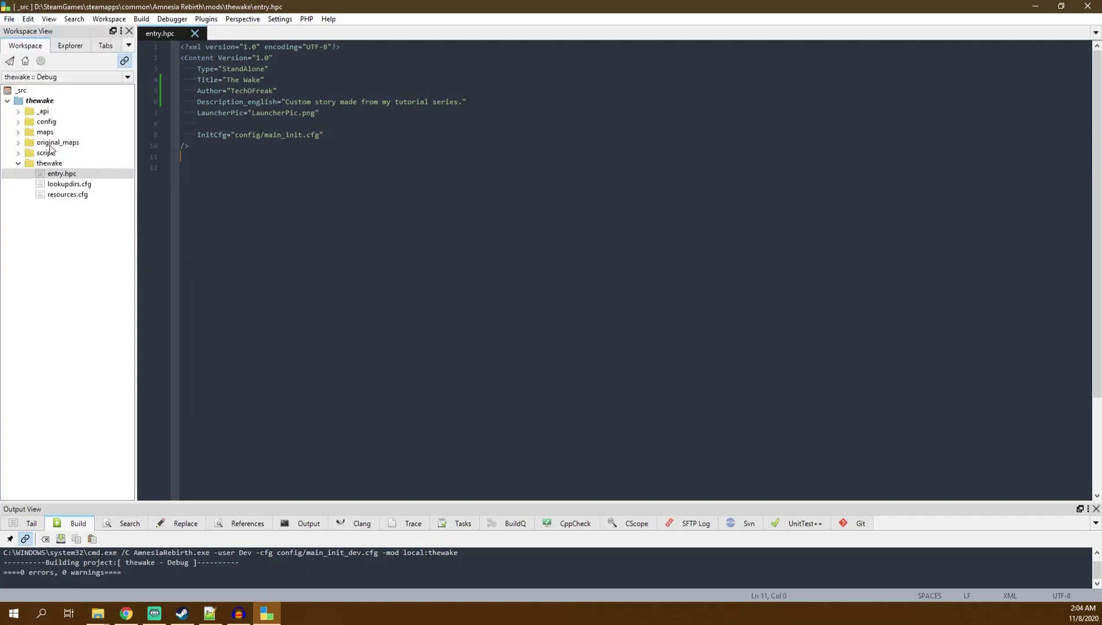
Expand the config folder in the workspace and open the main_init.cfg file that InitCfg references.
left_click(253, 138)
left_click(293, 137)
double_click(292, 137)
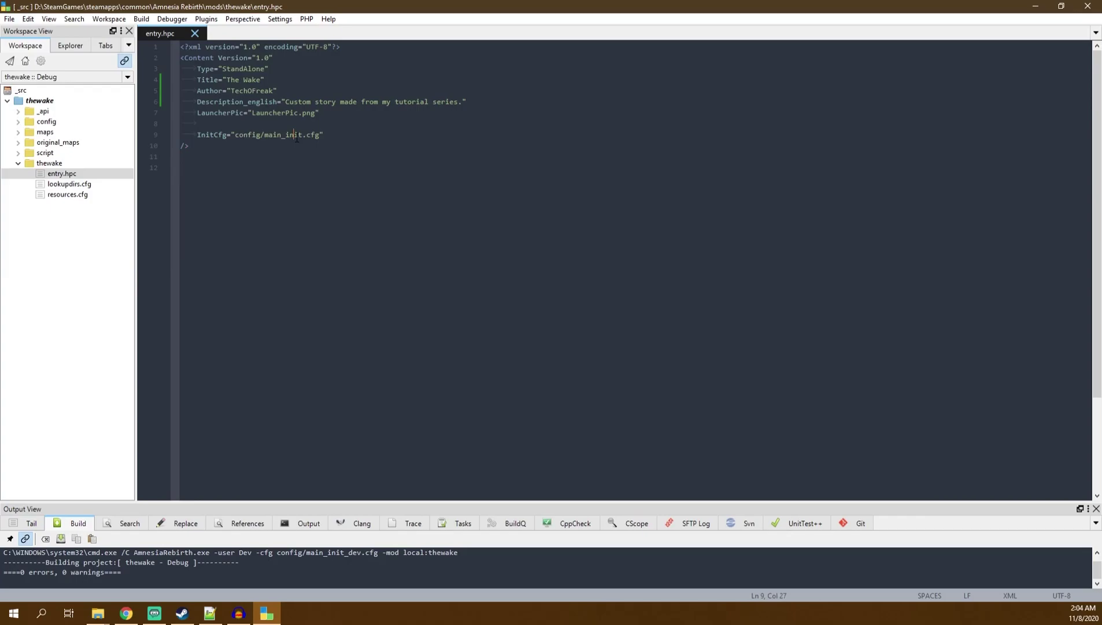
double_click(27, 125)
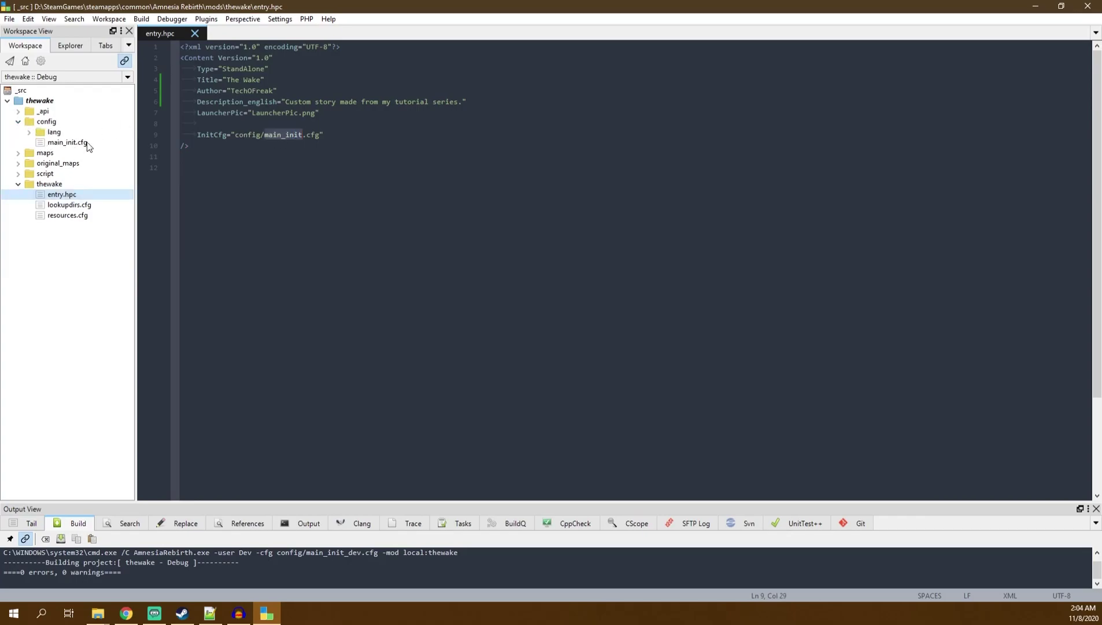
double_click(66, 142)
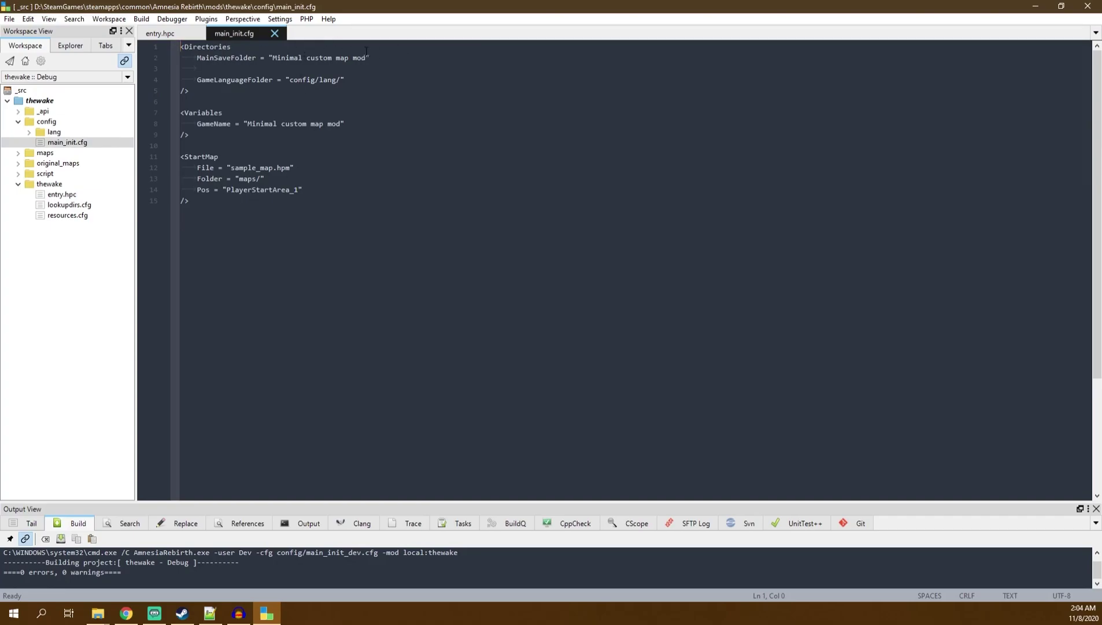
Replace the sample MainSaveFolder value in main_init.cfg with "The Wake".
left_click_drag(366, 57, 273, 57)
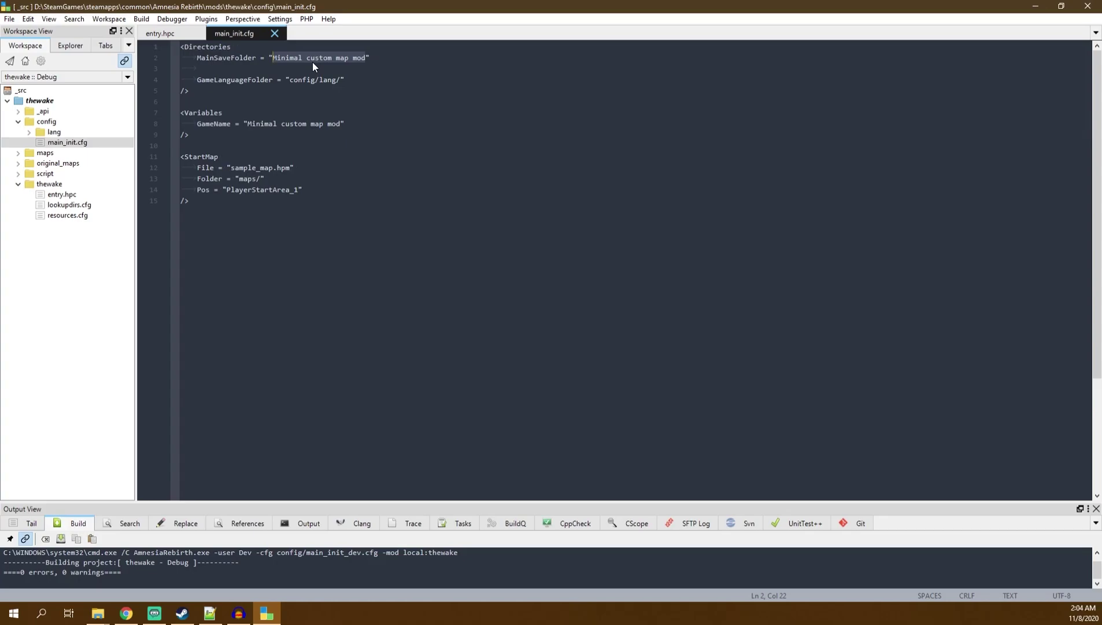
type("The Wake")
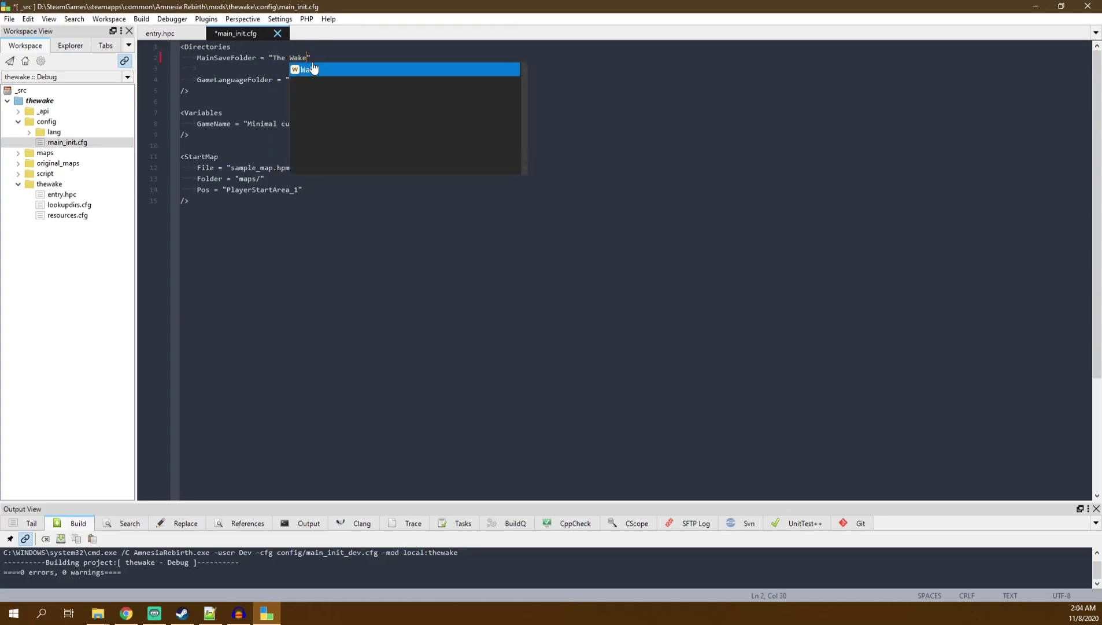
left_click(266, 80)
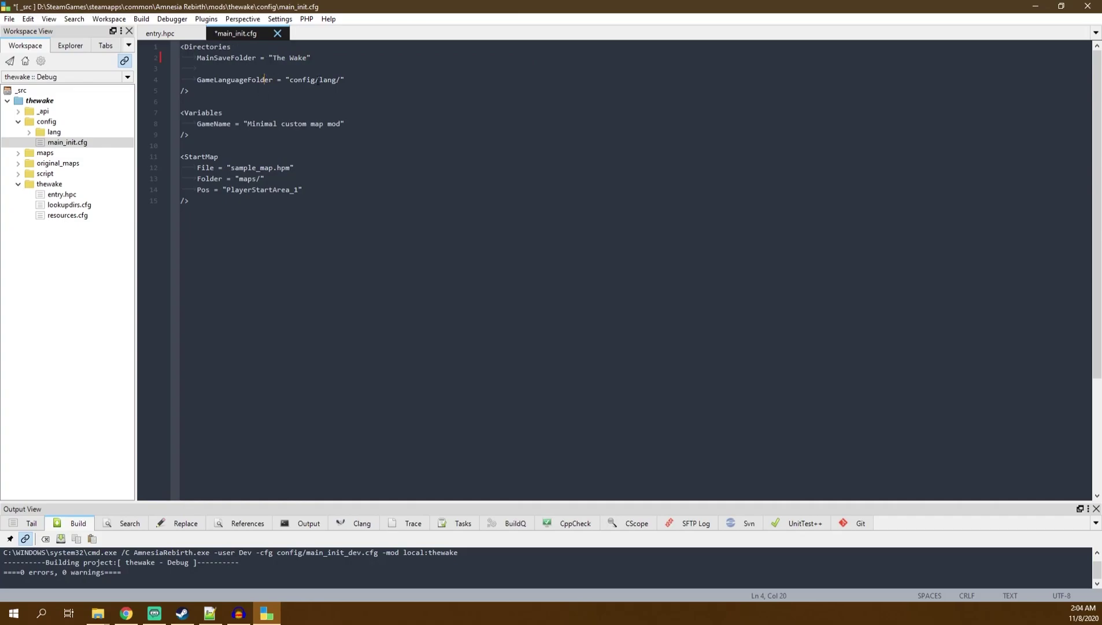
Check the GameLanguageFolder path and expand the lang folder under config to locate english.lang.
left_click_drag(341, 80, 289, 80)
left_click(29, 132)
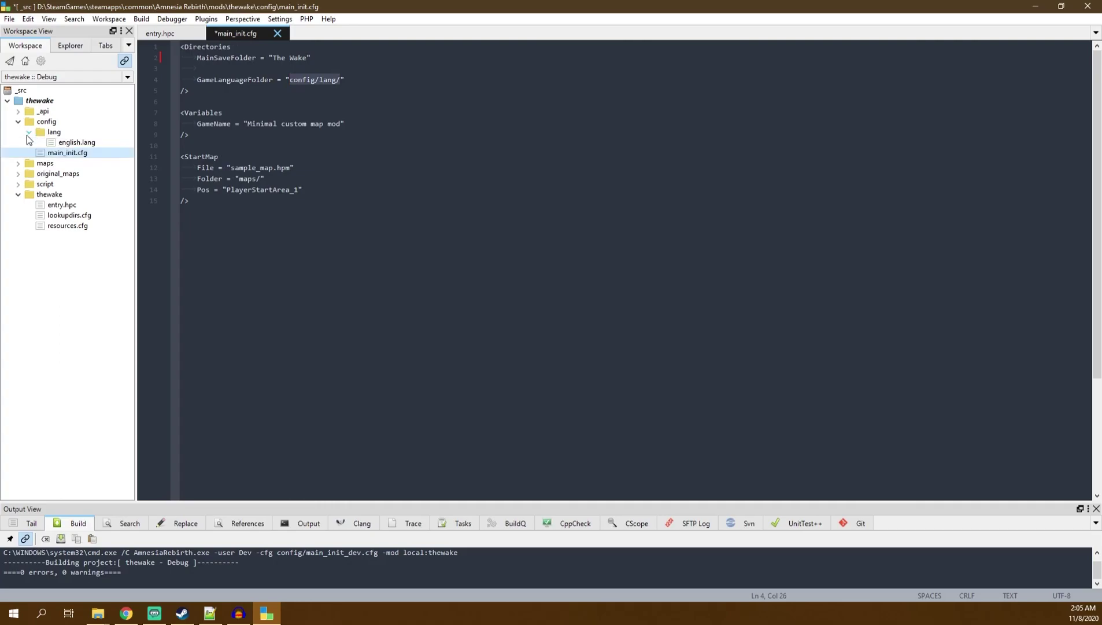
left_click(60, 142)
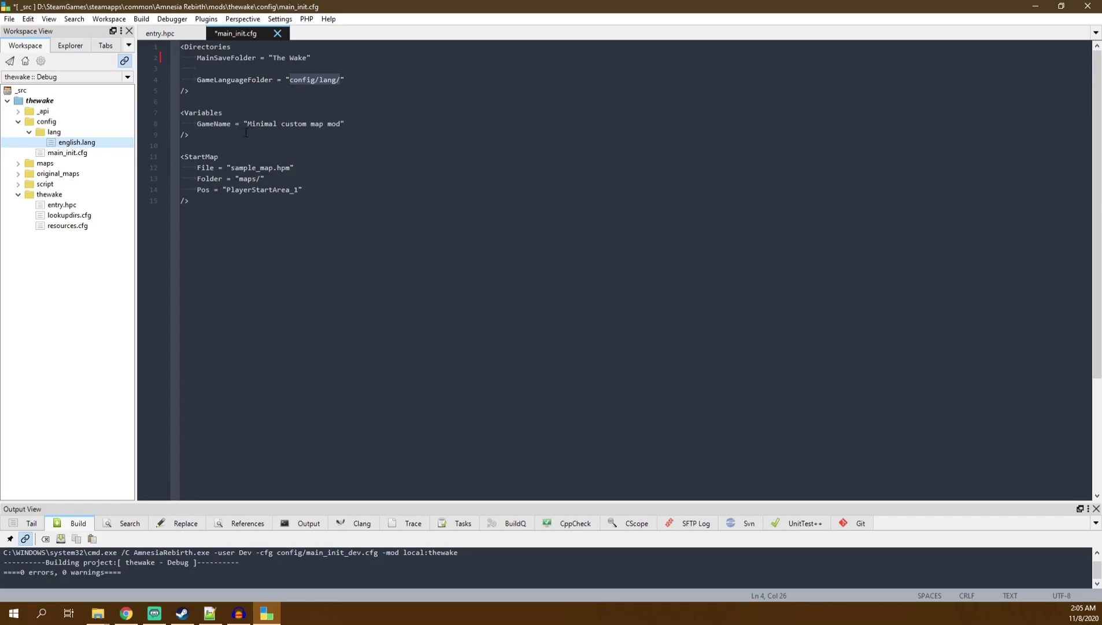
Set GameName in the Variables block of main_init.cfg to "The Wake".
left_click_drag(342, 125, 249, 125)
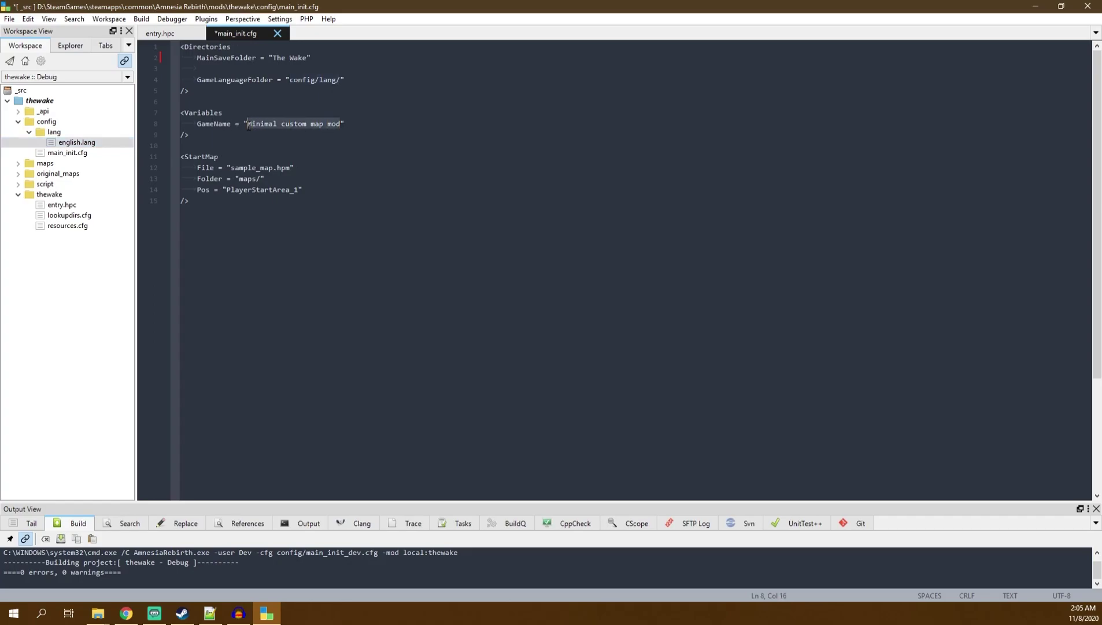
type("The QW")
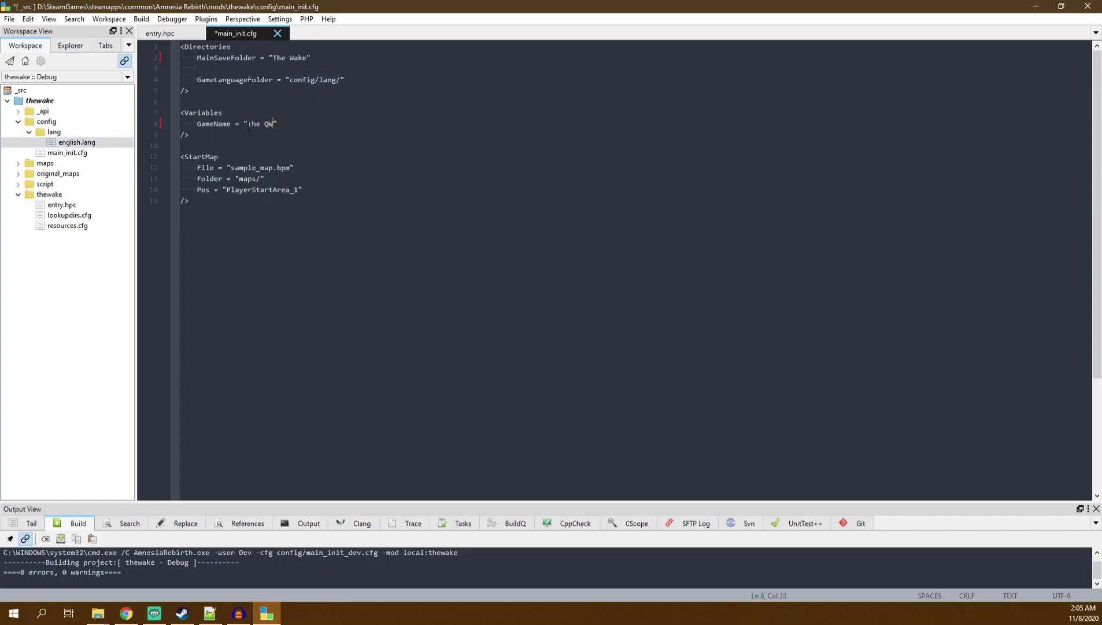
key("BackSpace")
key("BackSpace")
type("Wake")
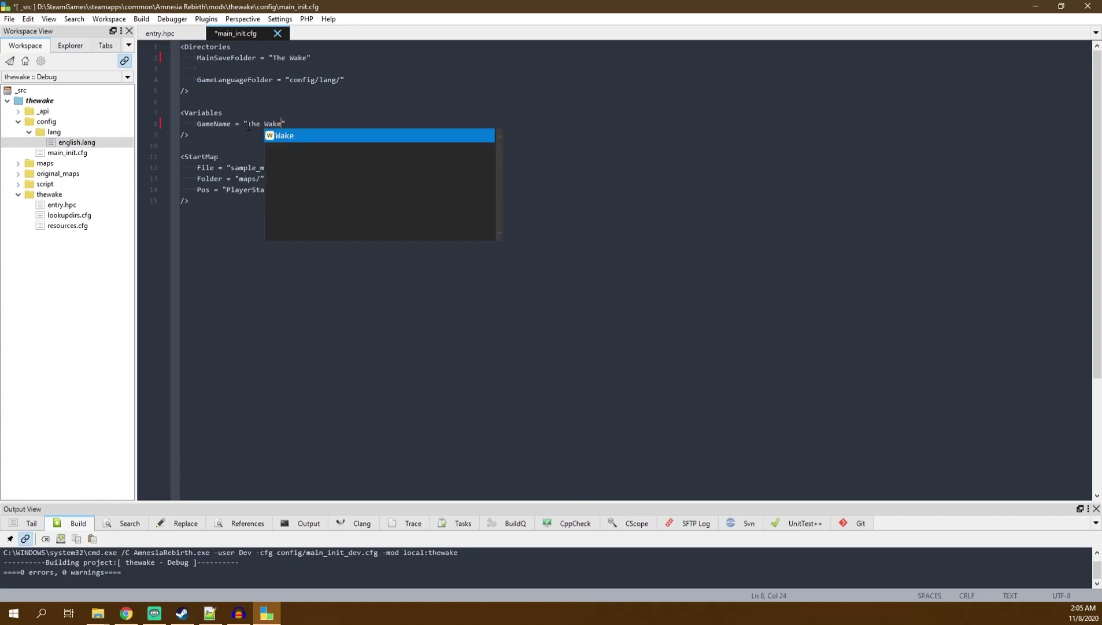
left_click(247, 164)
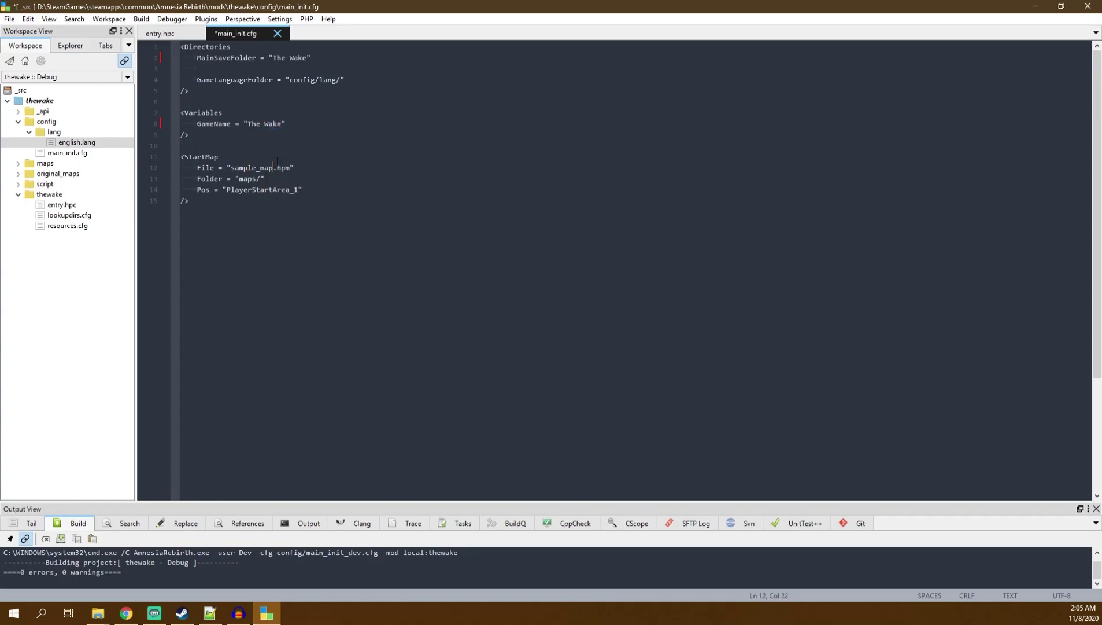
Examine the StartMap File and Folder values and expand the maps folder in the workspace to compare them.
left_click_drag(297, 168, 199, 171)
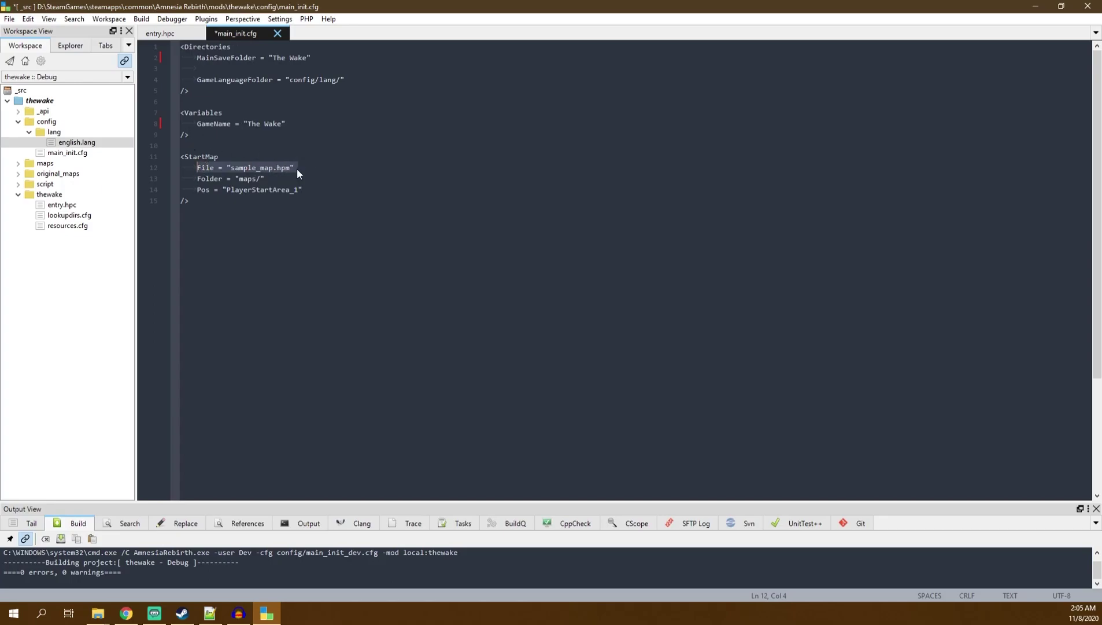
left_click_drag(231, 168, 289, 173)
left_click(275, 168)
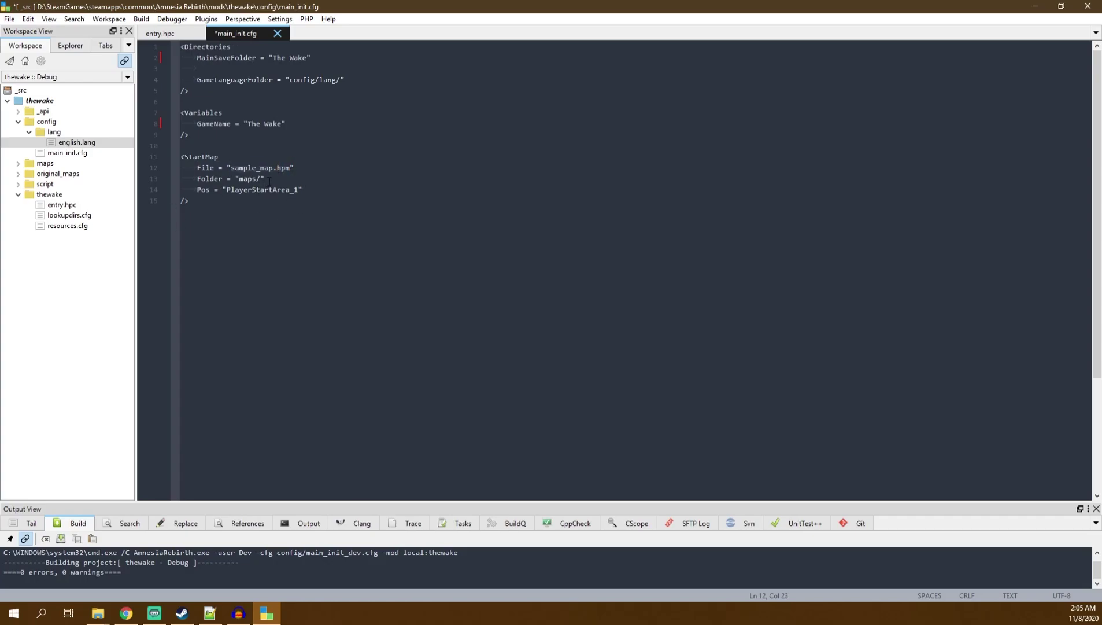
left_click(281, 168)
left_click_drag(290, 168, 231, 185)
left_click(240, 178)
left_click(261, 178)
left_click(51, 163)
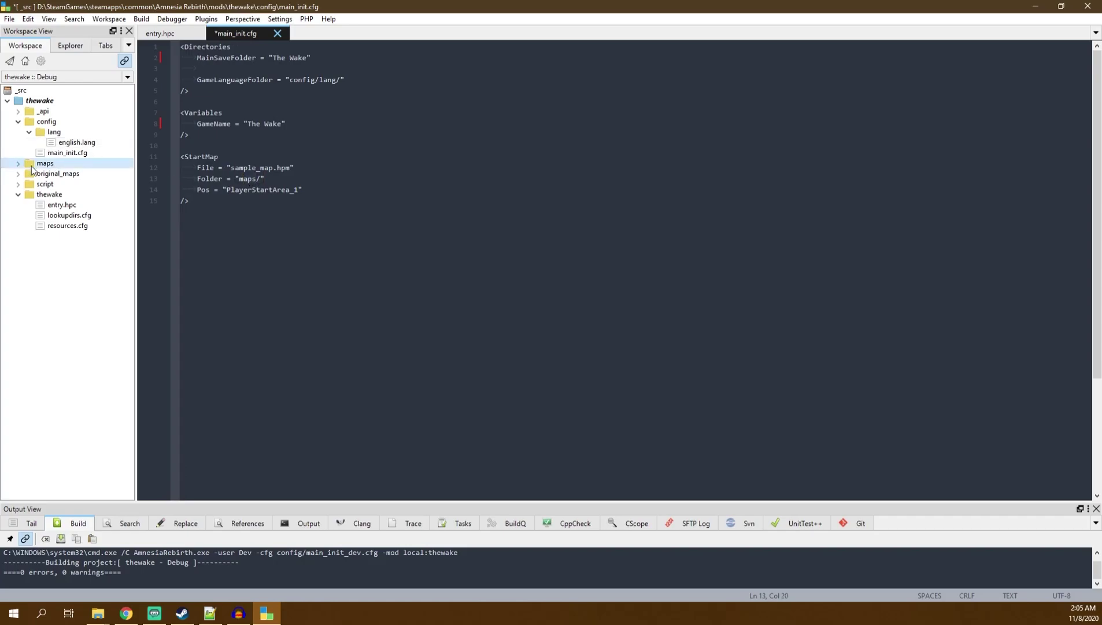
left_click(19, 164)
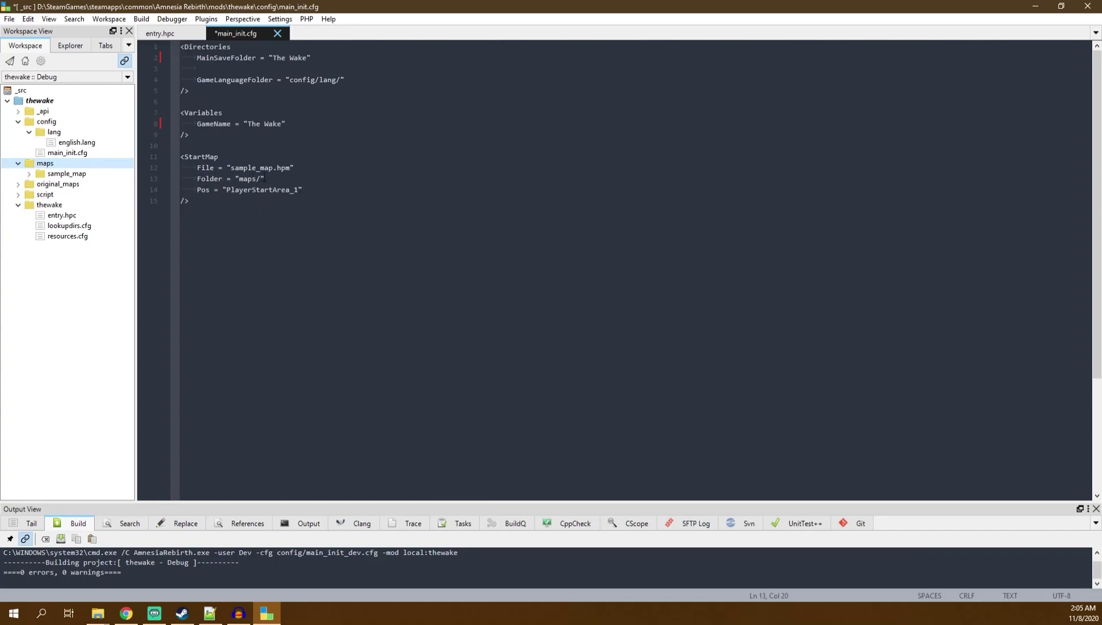
Review the StartMap Pos value and save main_init.cfg.
left_click_drag(296, 189, 228, 192)
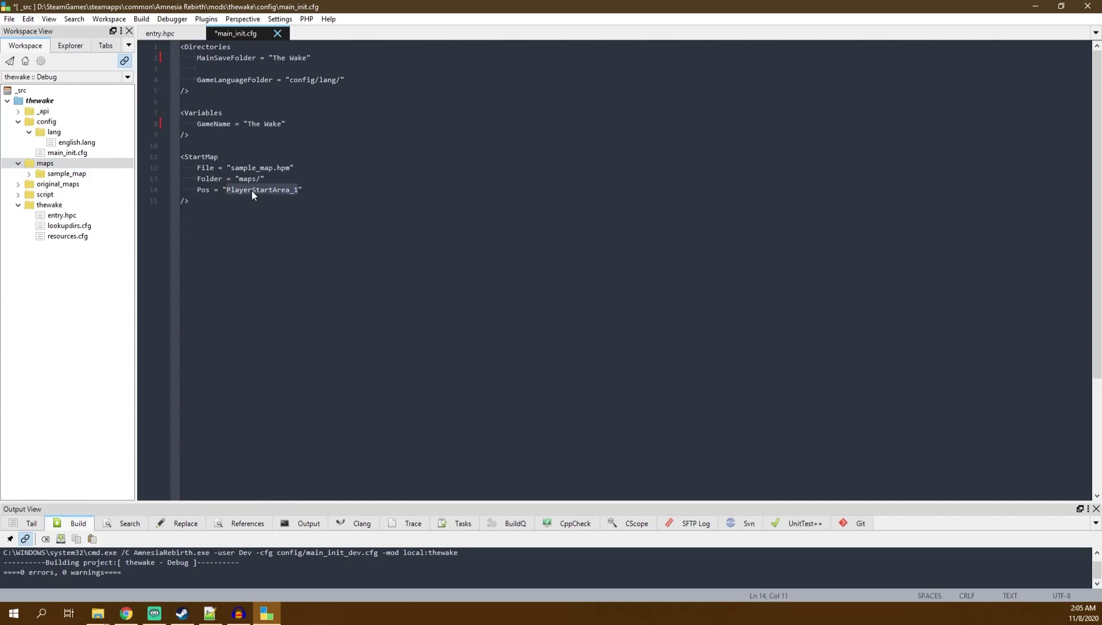
left_click(306, 190)
left_click_drag(298, 190, 228, 193)
left_click(330, 192)
left_click_drag(302, 193, 197, 190)
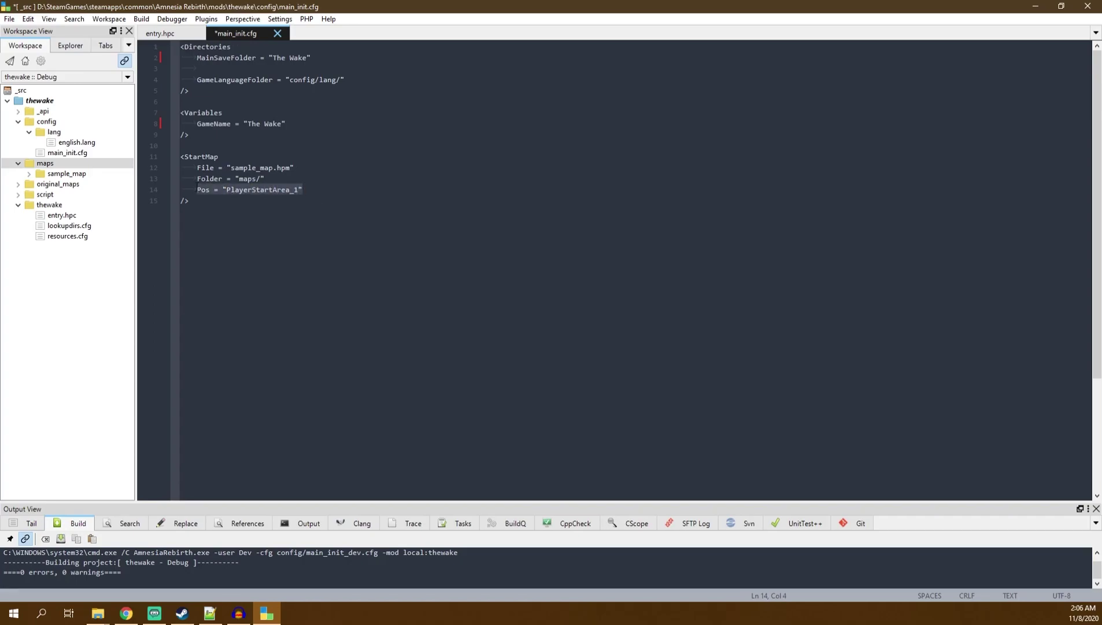
left_click(325, 183)
left_click_drag(325, 189, 198, 169)
left_click(335, 183)
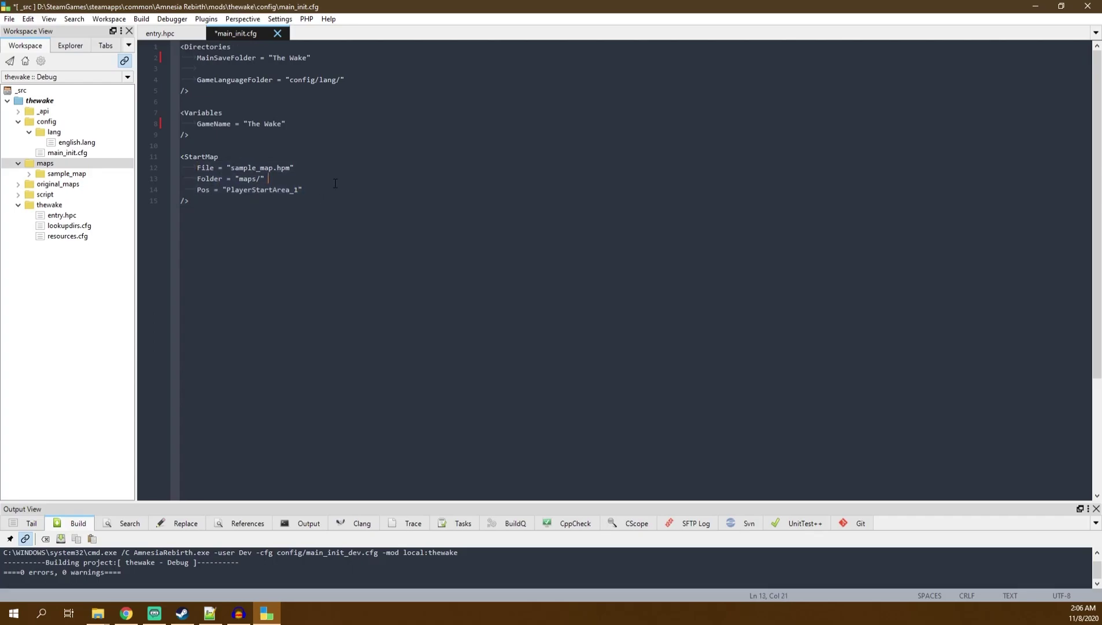
key("ctrl+s")
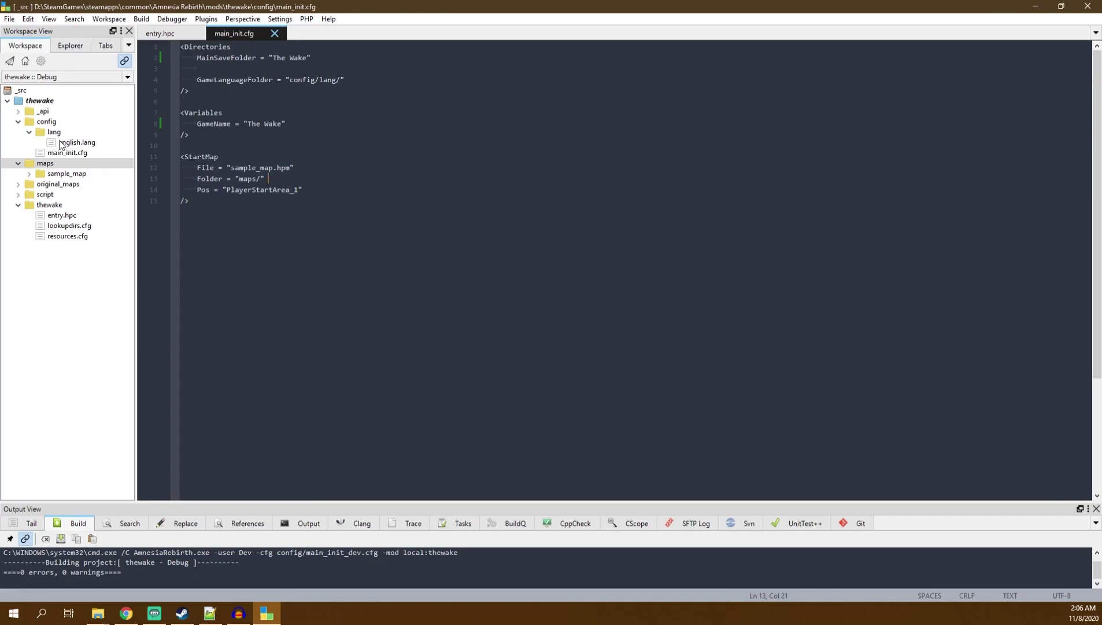
Open english.lang from the lang folder and examine the text of its sample language entries.
double_click(77, 144)
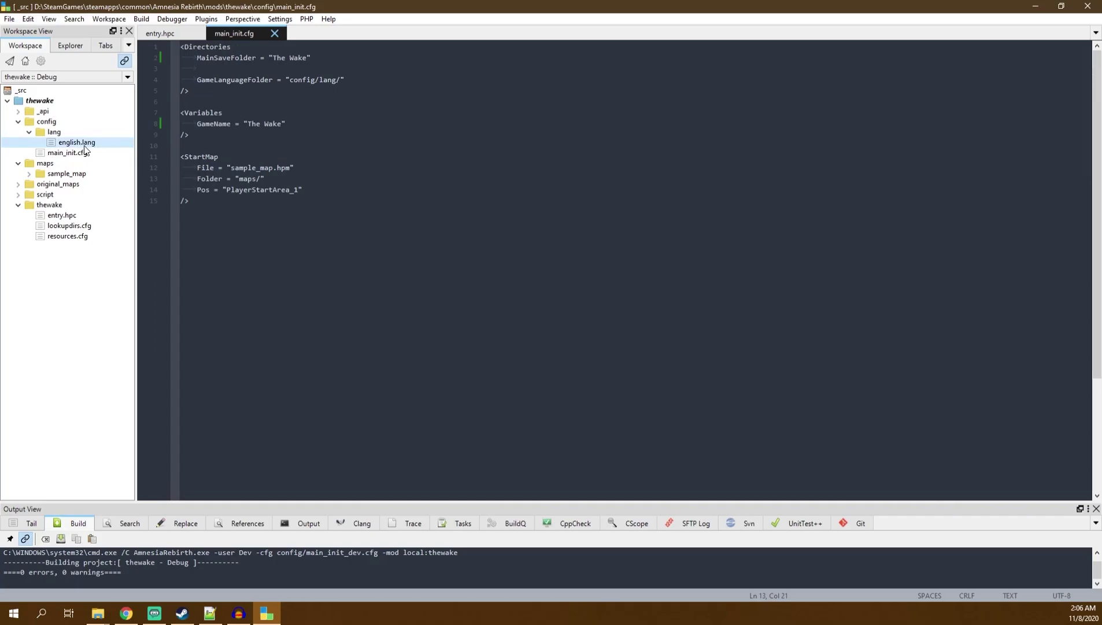
key("ctrl+a")
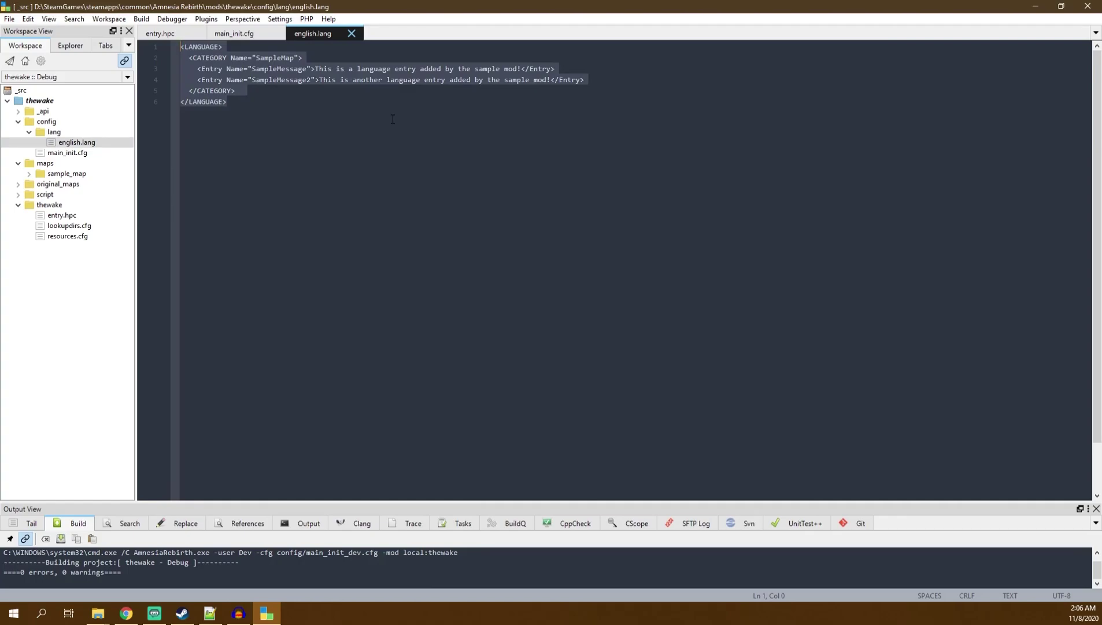
left_click(415, 121)
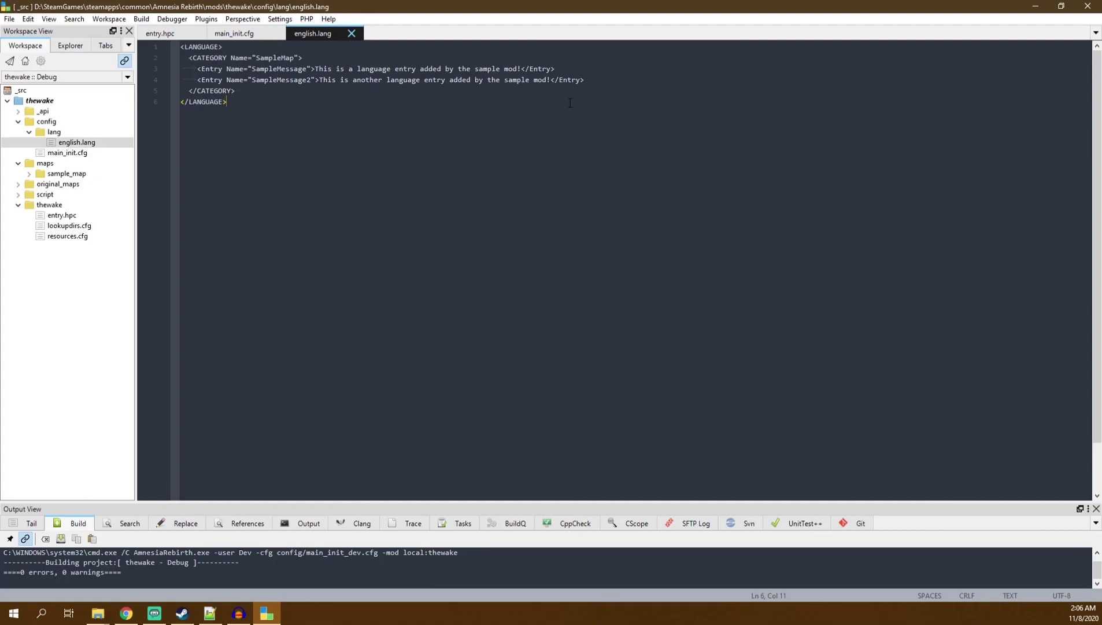
left_click_drag(521, 70, 317, 68)
left_click(524, 69)
left_click_drag(522, 69, 315, 69)
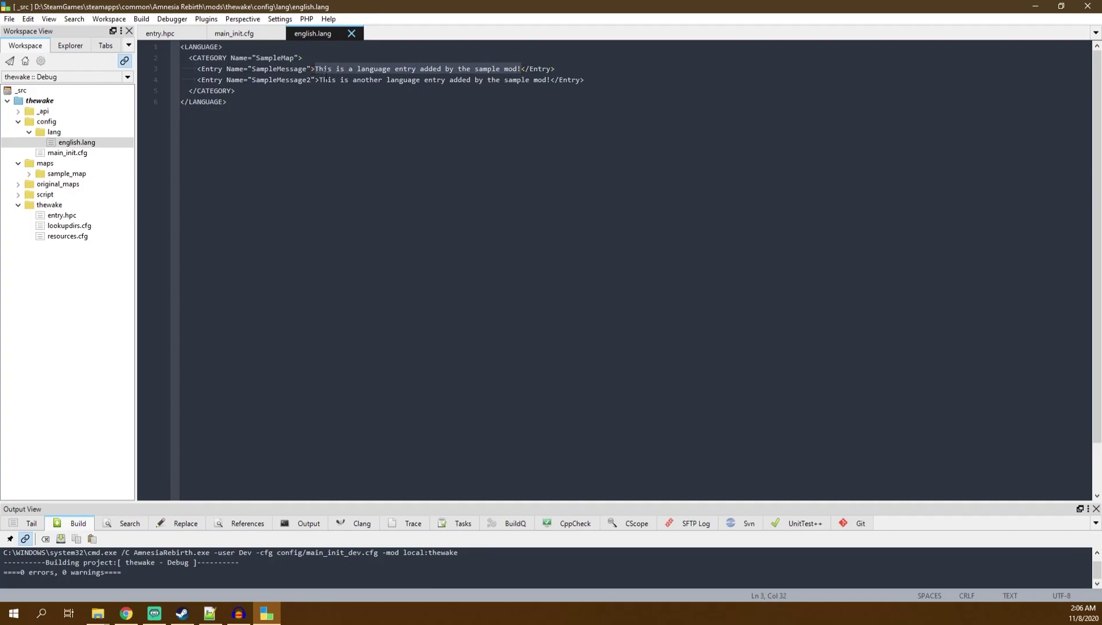
left_click(435, 188)
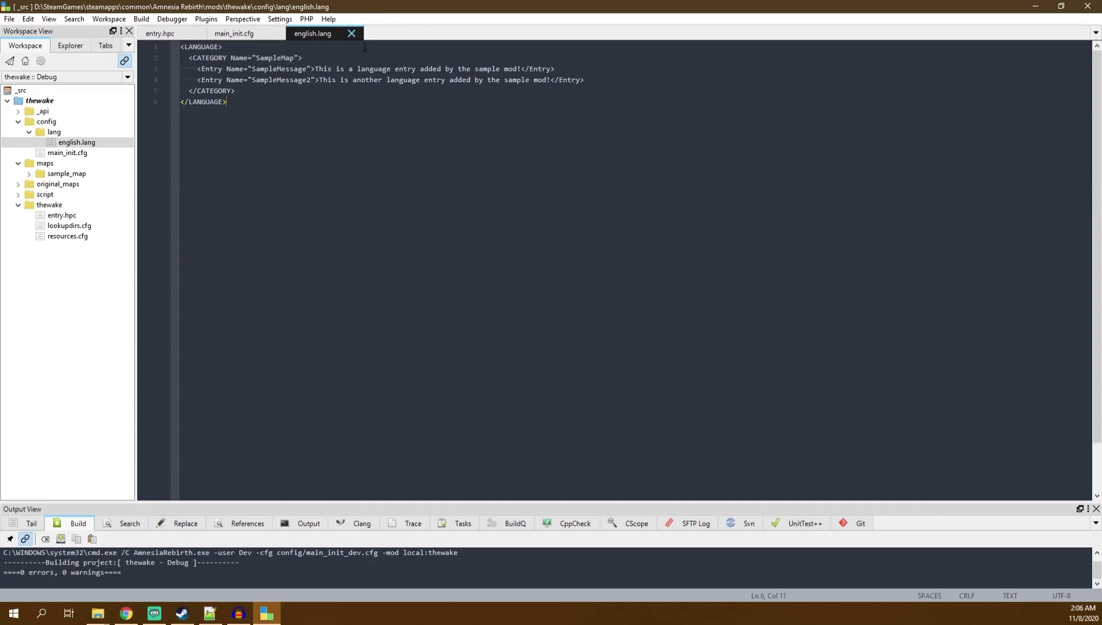
Collapse the lang, config and maps folders in the workspace and close the english.lang and main_init.cfg files.
left_click(32, 133)
left_click(18, 122)
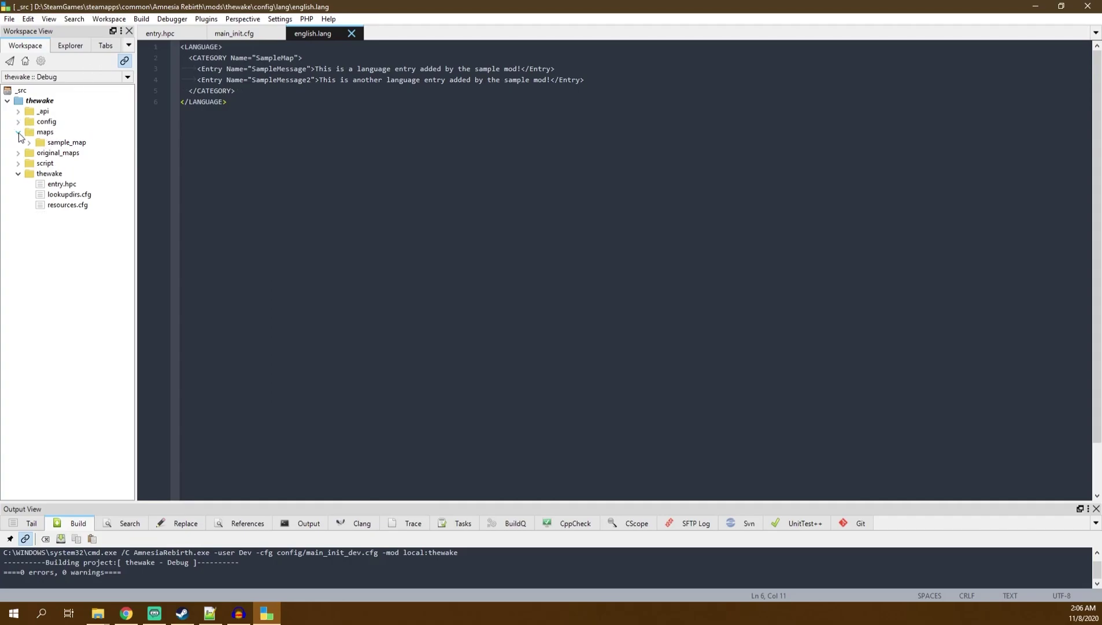
left_click(19, 133)
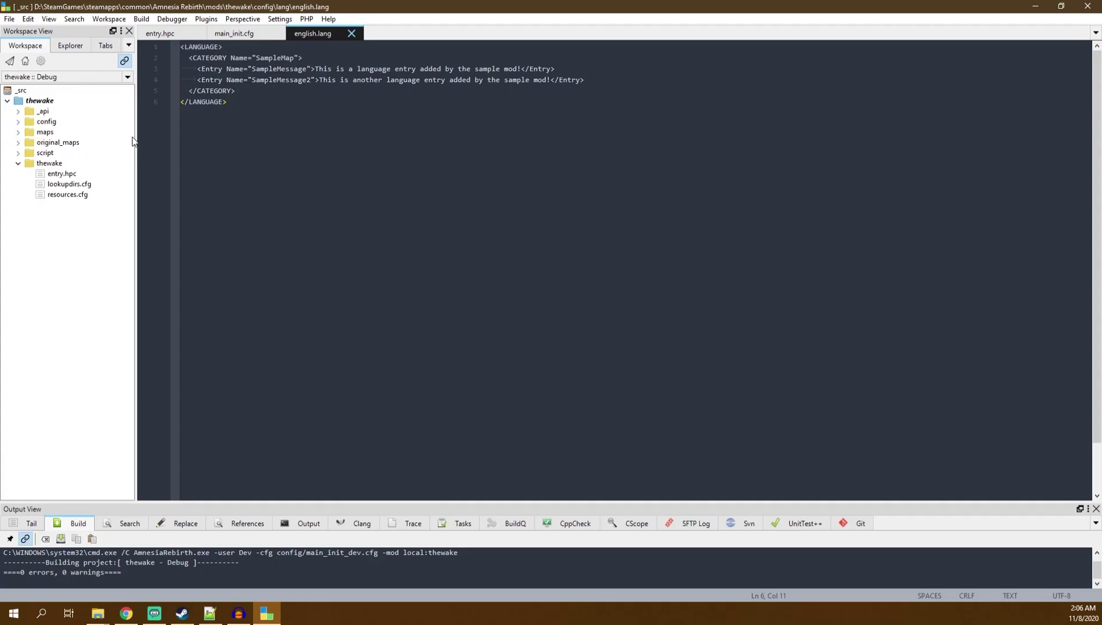
left_click(351, 33)
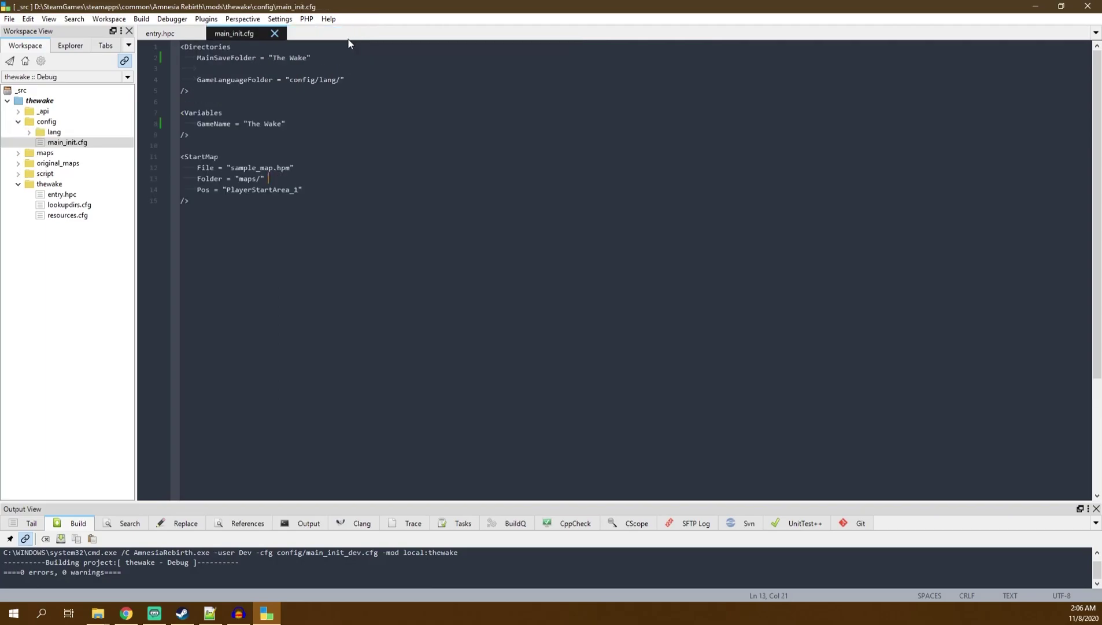
left_click(274, 33)
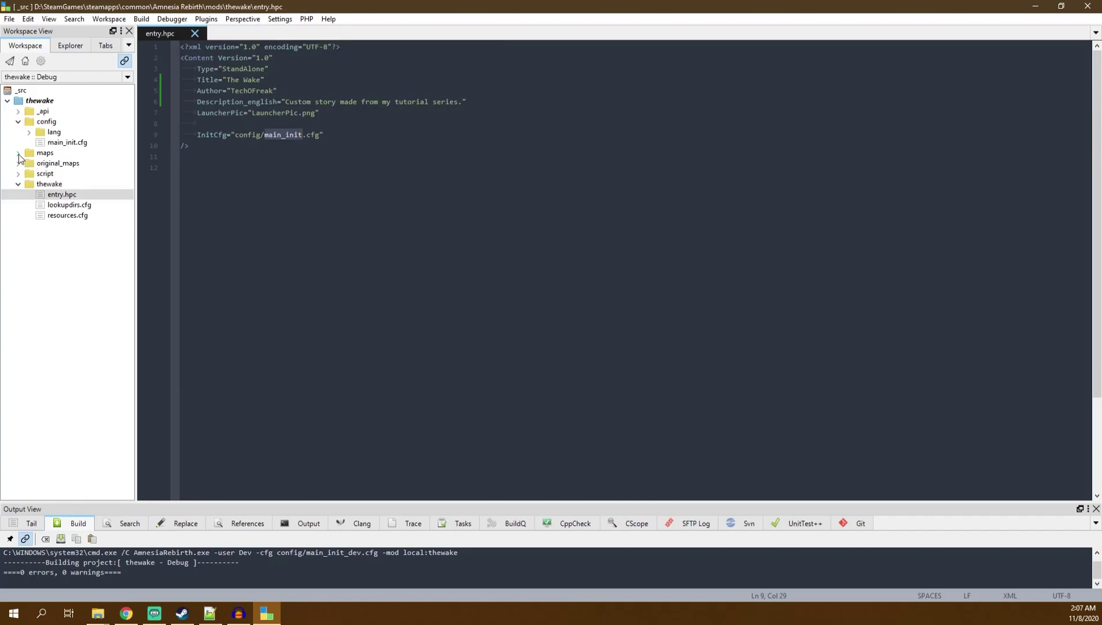
Open sample_map.hps from the maps/sample_map folder and place it ahead of entry.hpc in the open files.
left_click(19, 153)
left_click(31, 163)
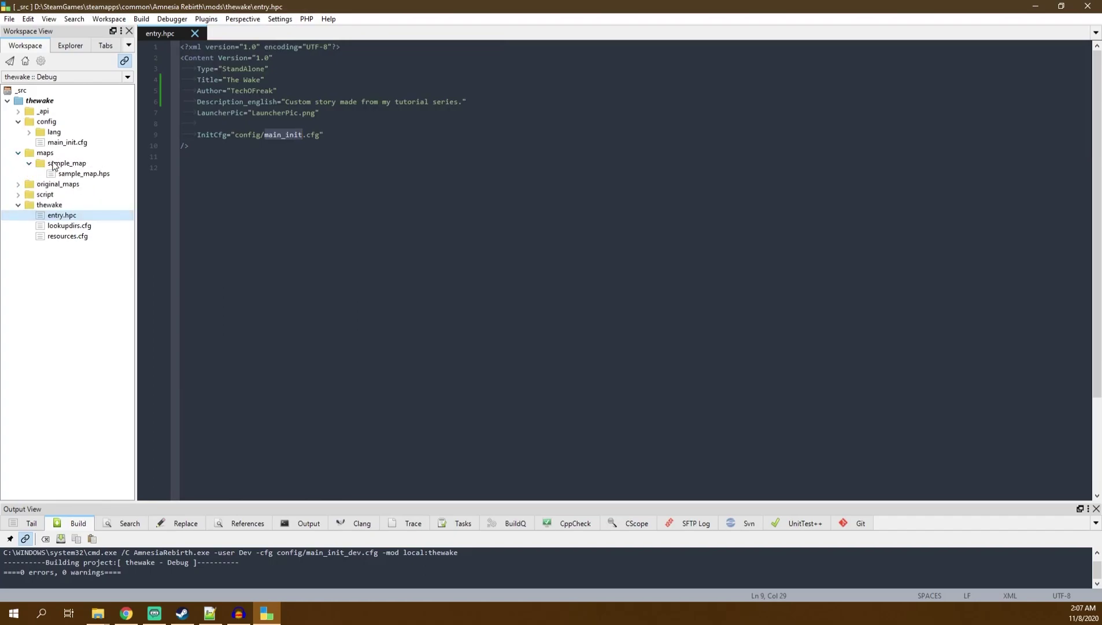
left_click(58, 164)
left_click(87, 175)
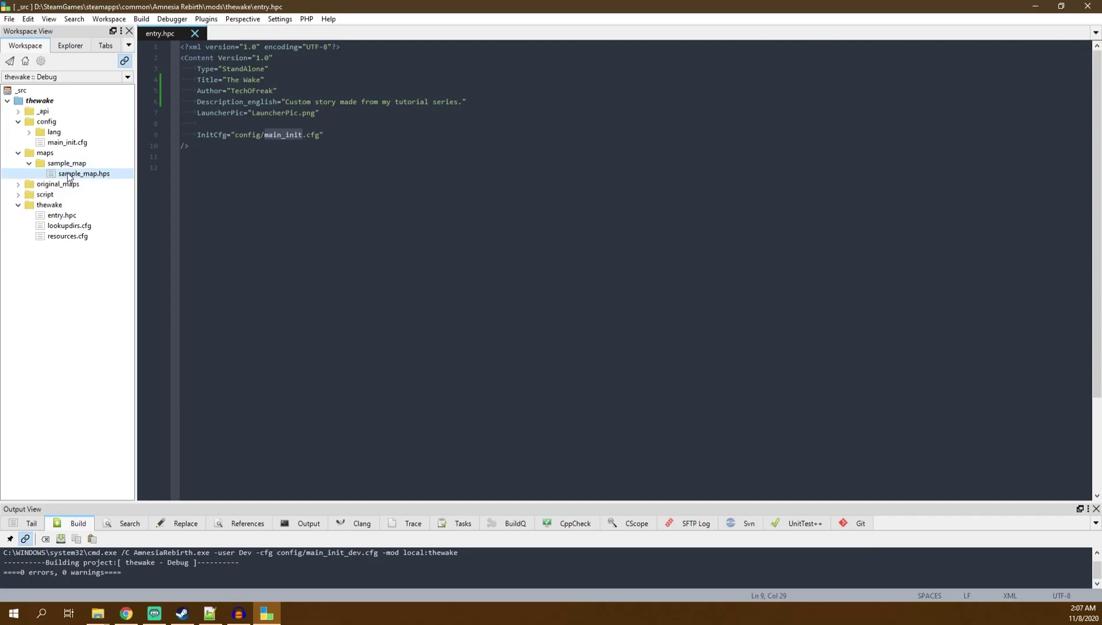
double_click(86, 175)
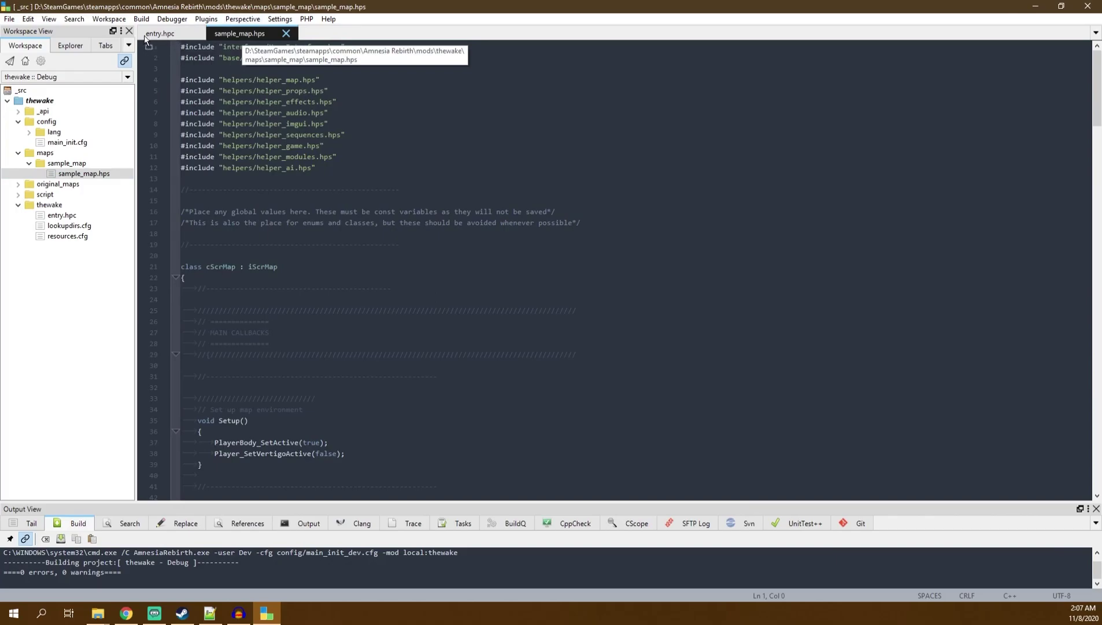
left_click_drag(166, 38, 168, 35)
Examine the main callbacks in sample_map.hps, including Setup(), OnStart() and OnEnter().
left_click(346, 234)
scroll(343, 143, "down", 2)
scroll(343, 143, "up", 2)
scroll(343, 150, "down", 5)
scroll(342, 174, "up", 5)
scroll(340, 200, "down", 6)
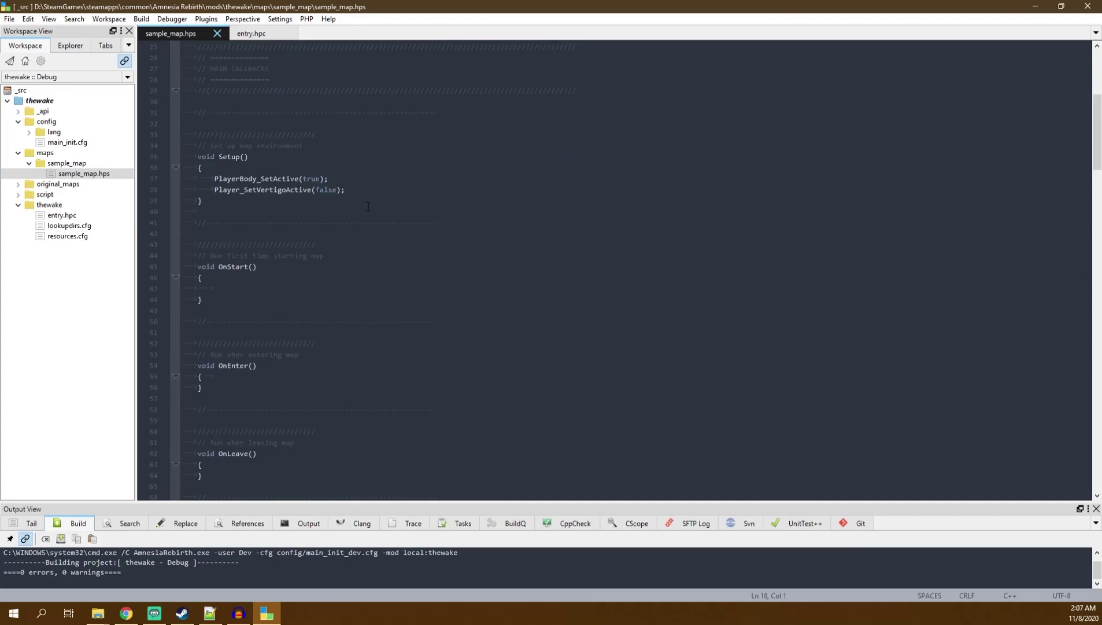
scroll(476, 280, "up", 5)
scroll(393, 201, "down", 5)
left_click_drag(201, 155, 250, 156)
left_click_drag(197, 267, 279, 268)
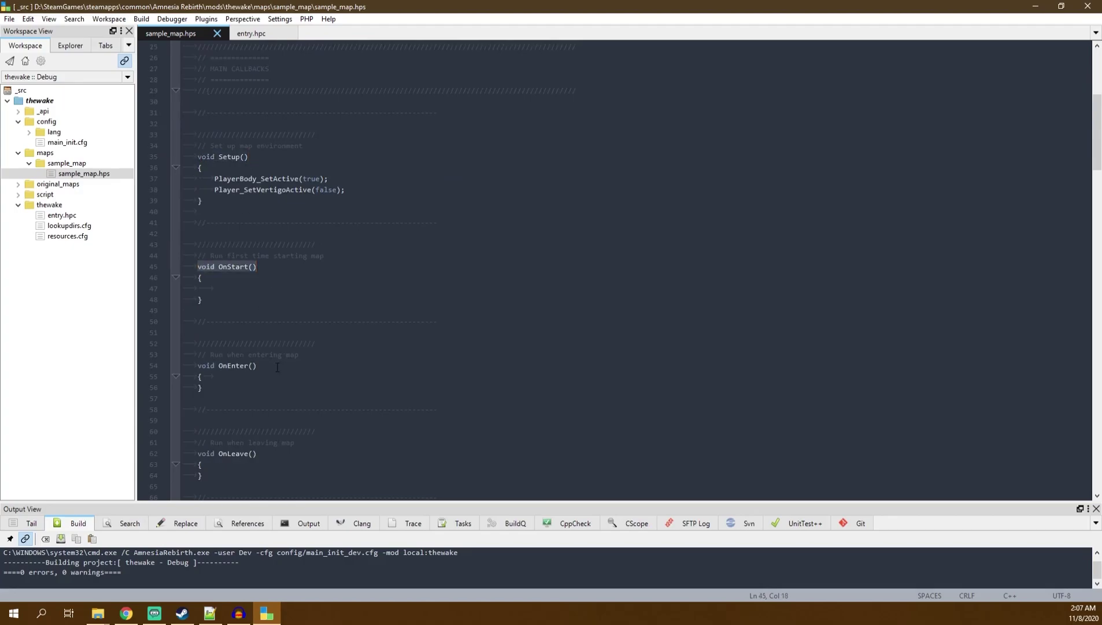
left_click_drag(278, 366, 198, 366)
scroll(357, 417, "up", 4)
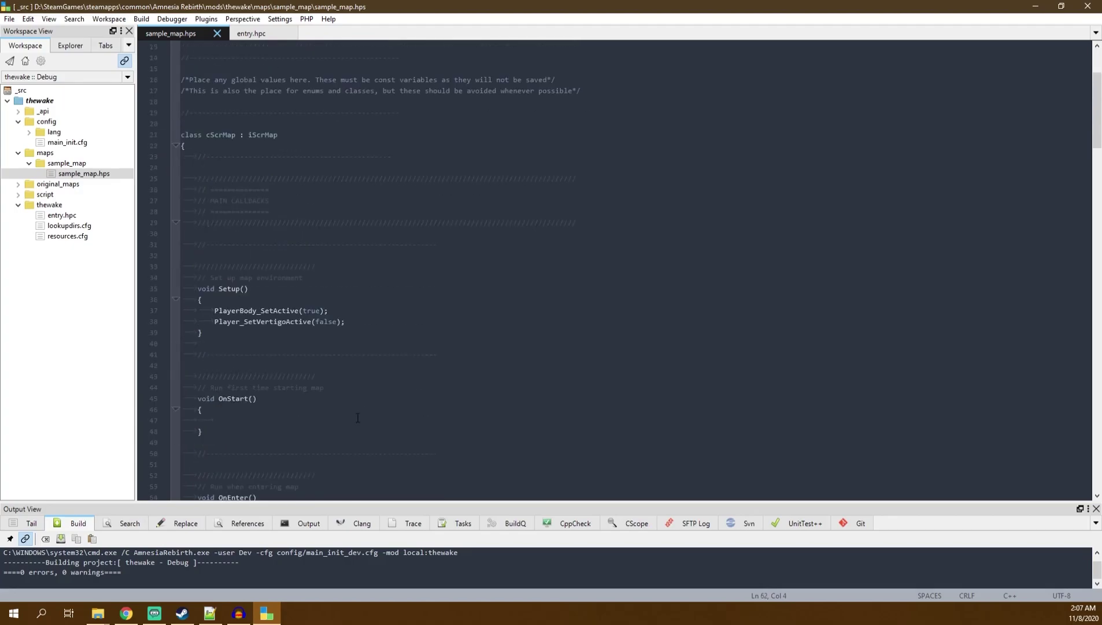
Insert a new line after PlayerBody_SetActive(true); in Setup() and begin it with "Player".
left_click(372, 383)
left_click(326, 425)
left_click(388, 312)
scroll(383, 350, "up", 2)
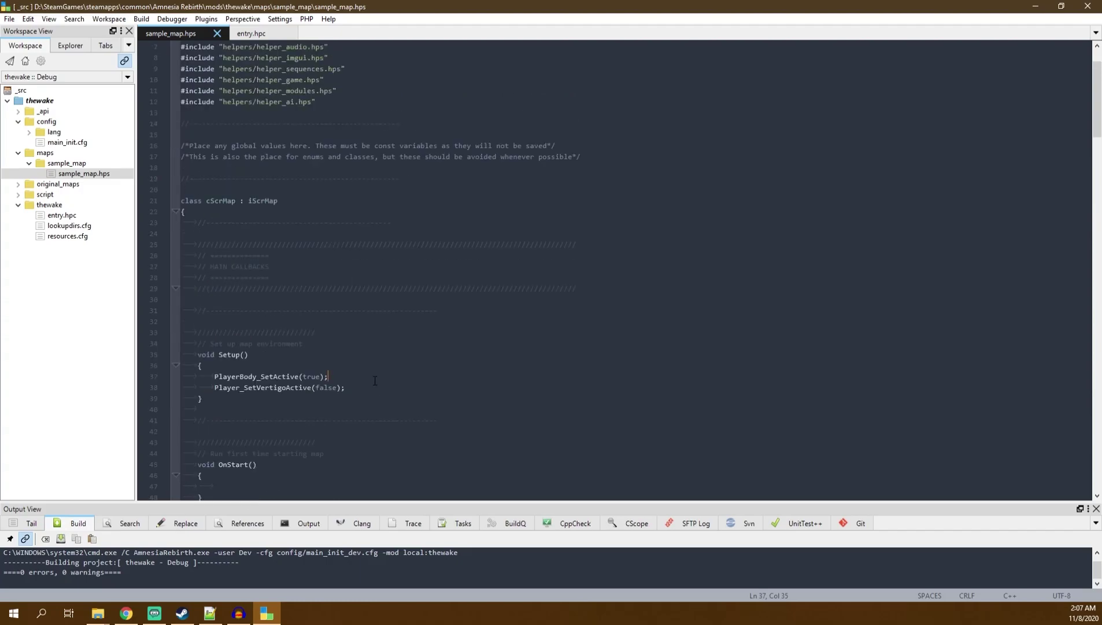
key("Return")
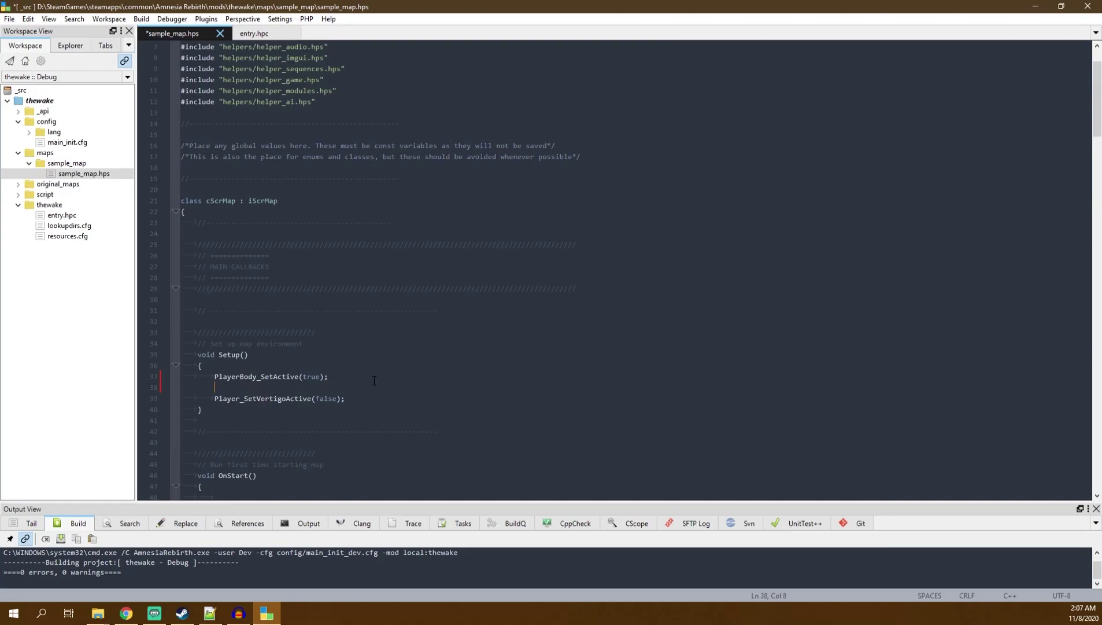
type("Player")
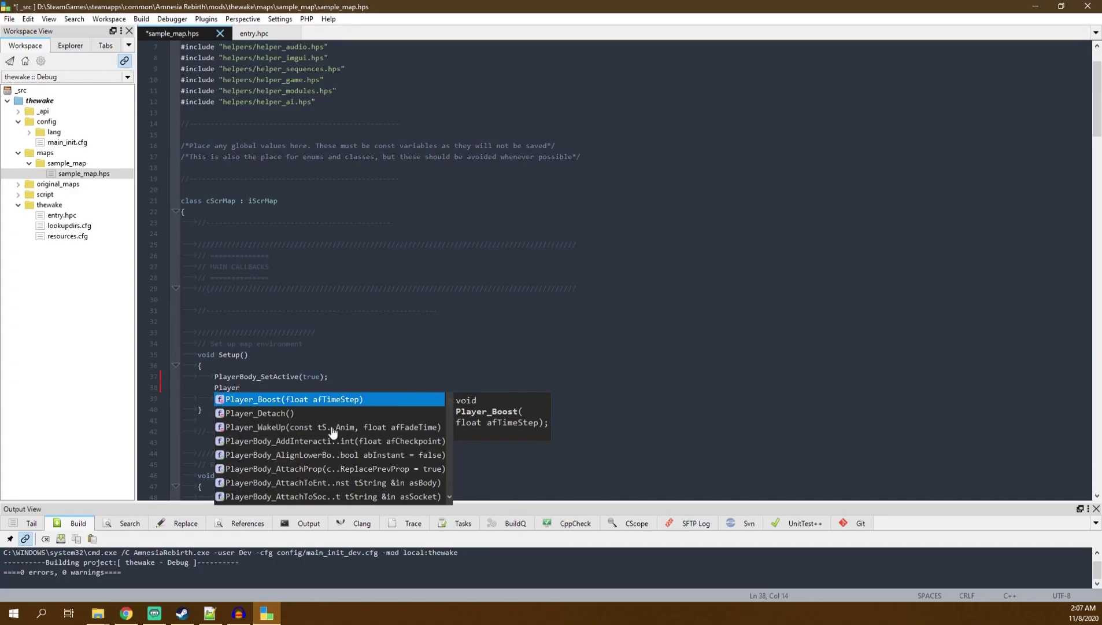
Look through the suggested completions for "Player" to see which player functions are available.
left_click(294, 431)
scroll(294, 438, "down", 12)
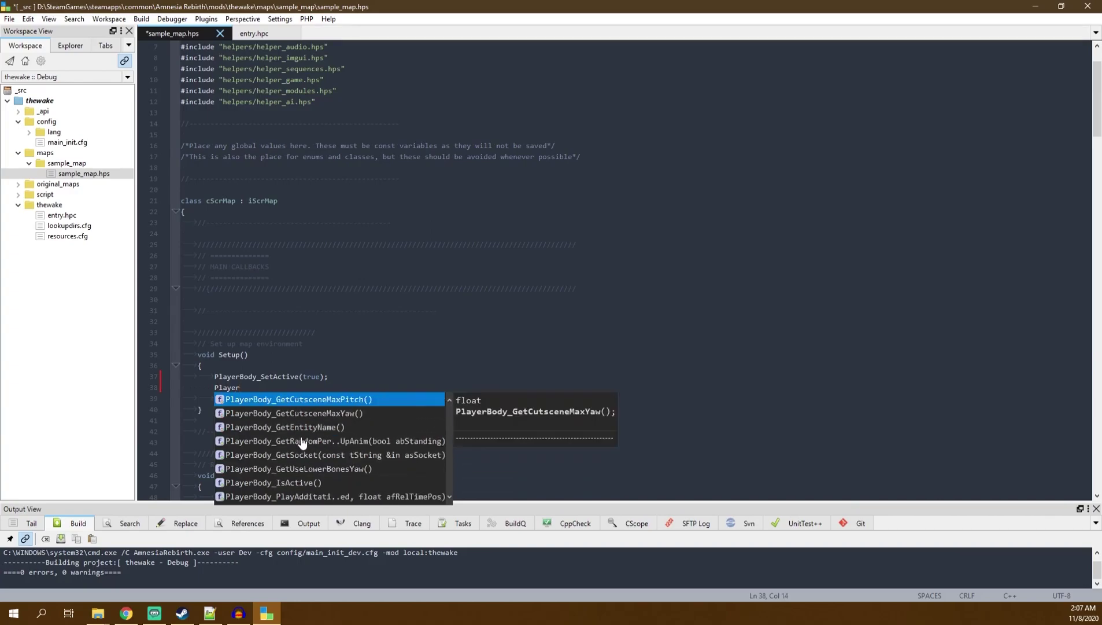
scroll(310, 445, "down", 5)
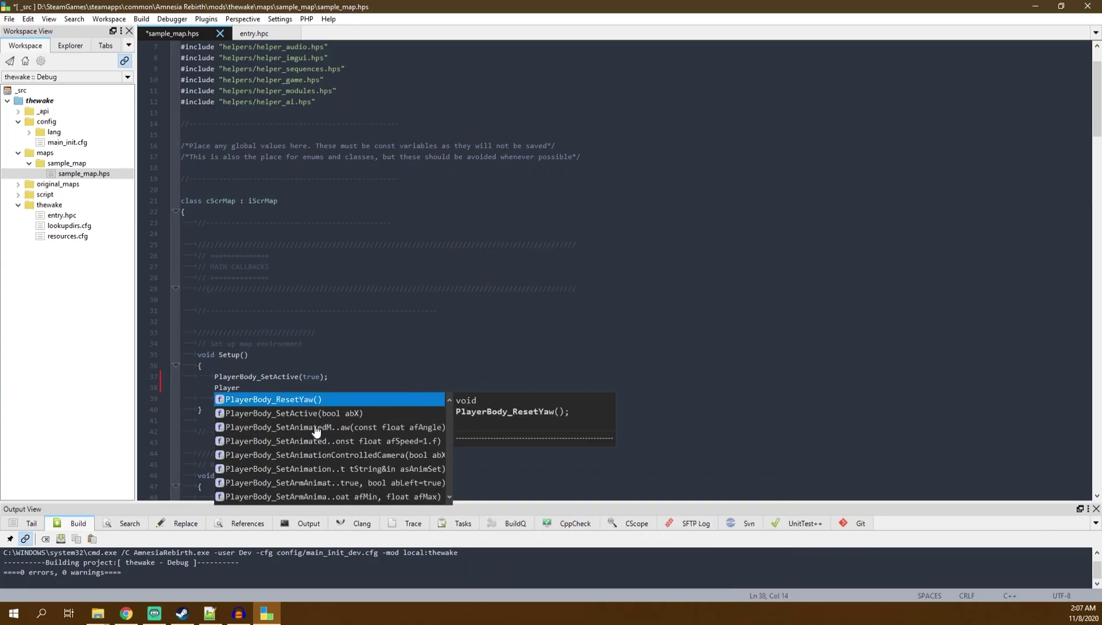
scroll(327, 440, "down", 5)
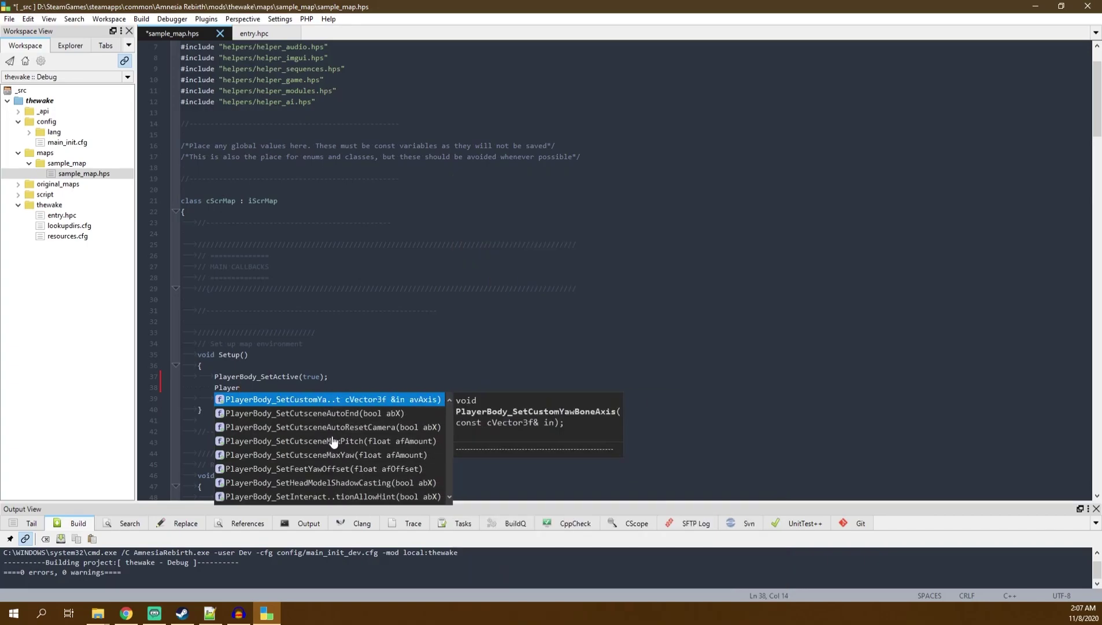
scroll(376, 429, "down", 2)
scroll(375, 434, "up", 8)
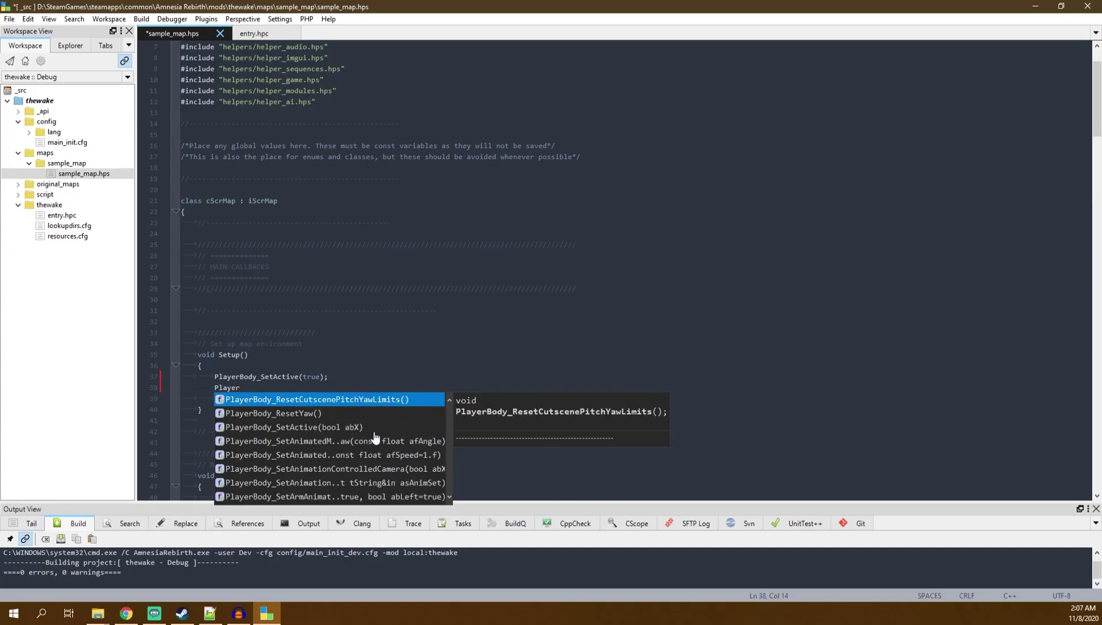
scroll(375, 435, "up", 6)
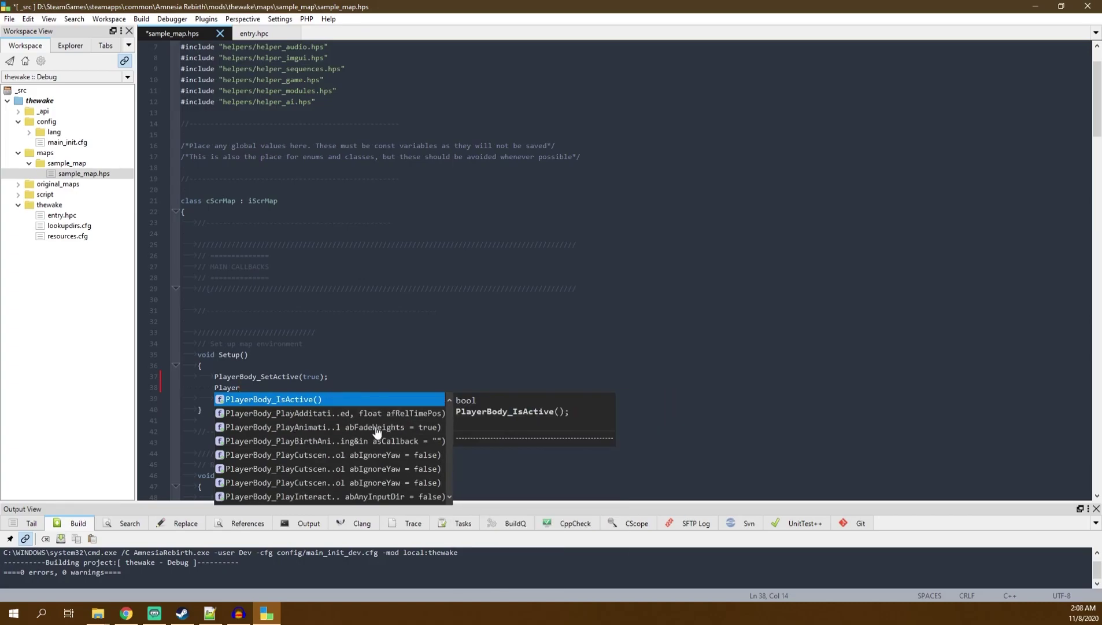
Complete the new line in Setup() as Player_SetCanRun(false);.
type("_")
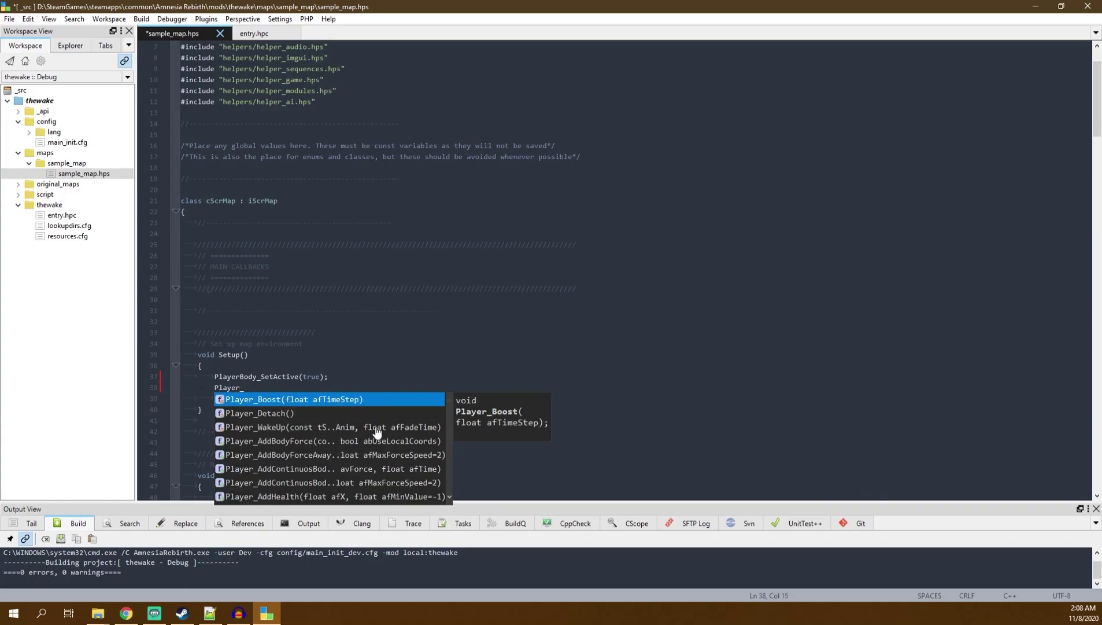
type("Set")
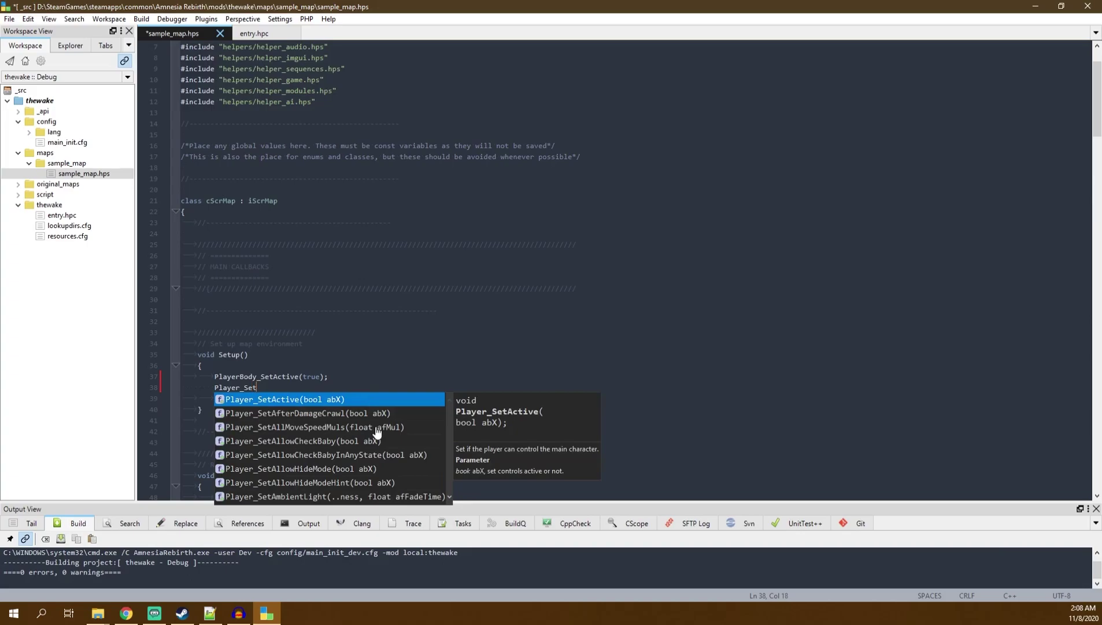
type("CanRun")
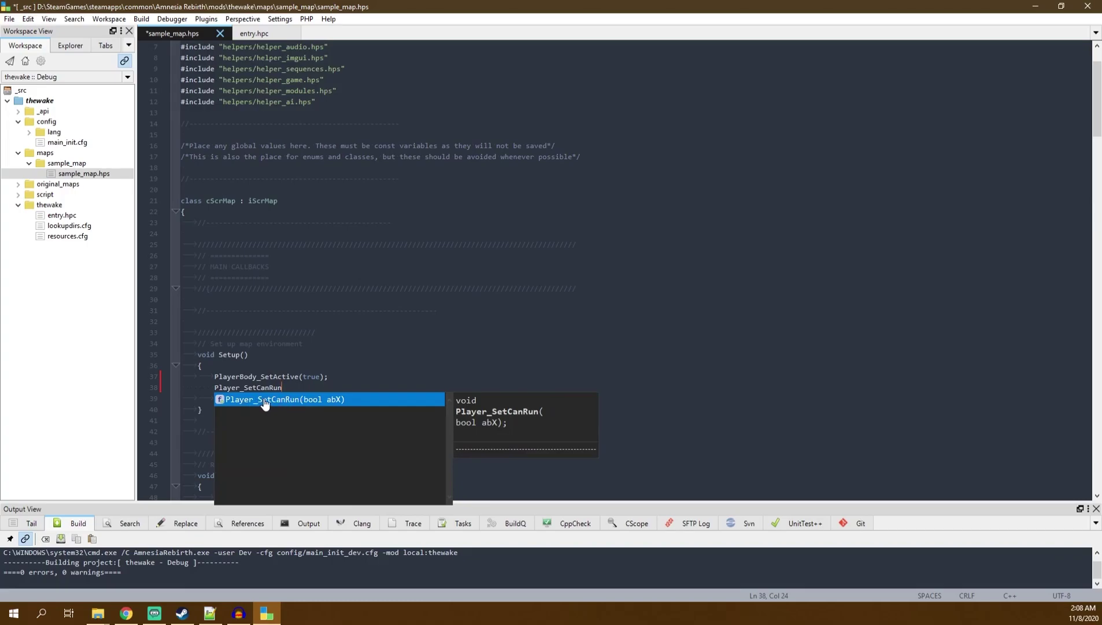
double_click(288, 401)
left_click(284, 398)
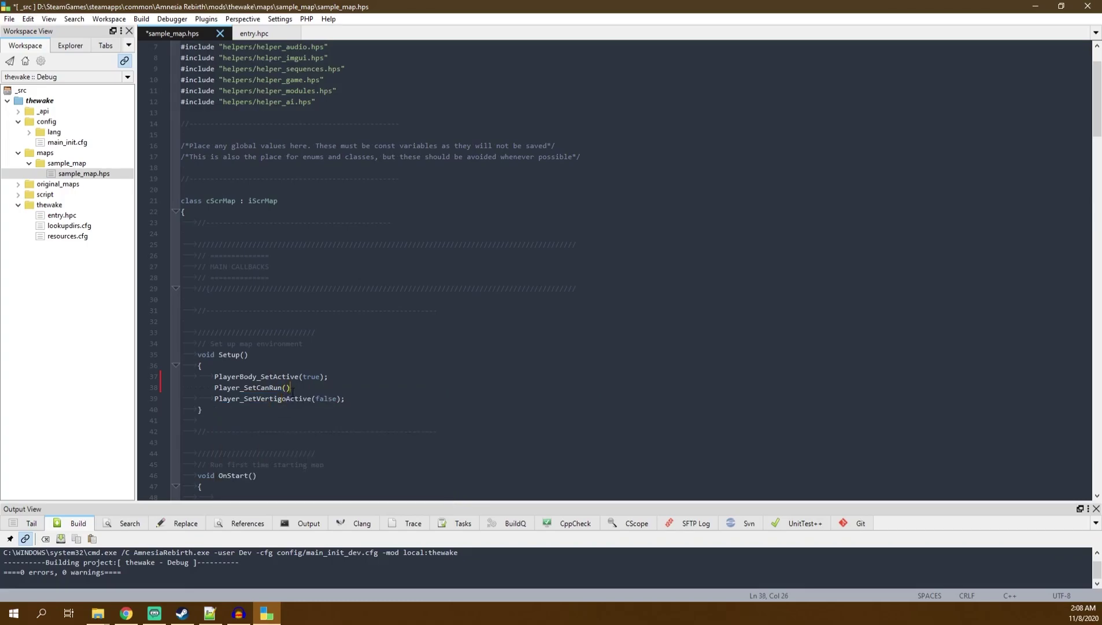
left_click(287, 388)
type("false")
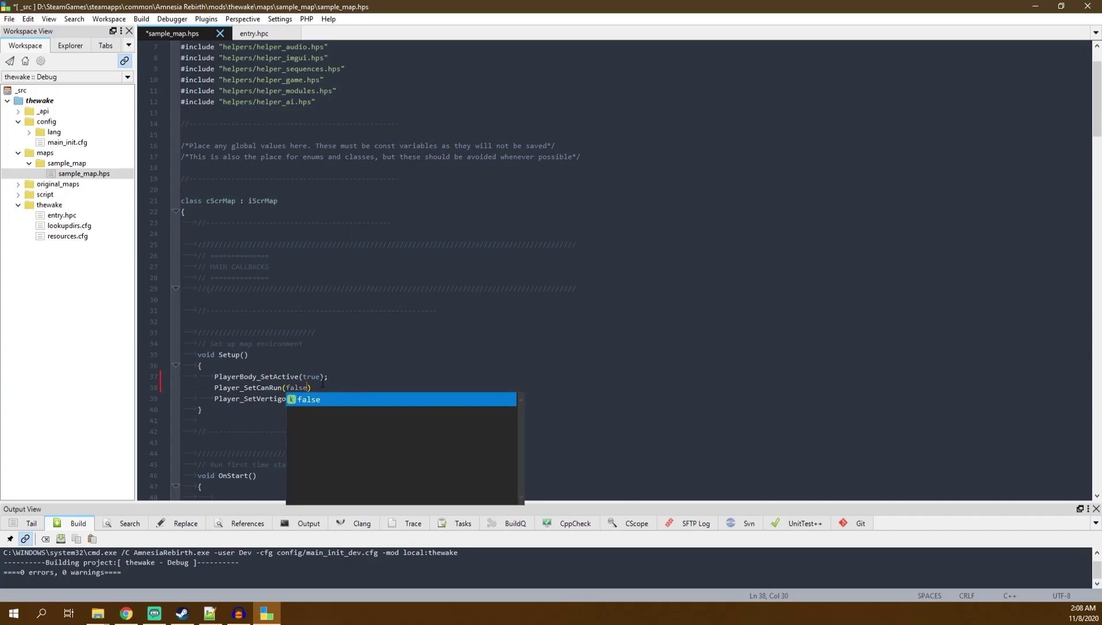
left_click(342, 388)
type(";")
Examine the "Player" prefix of the Player_SetCanRun call to determine which script file it needs.
left_click_drag(338, 379, 219, 380)
left_click(358, 386)
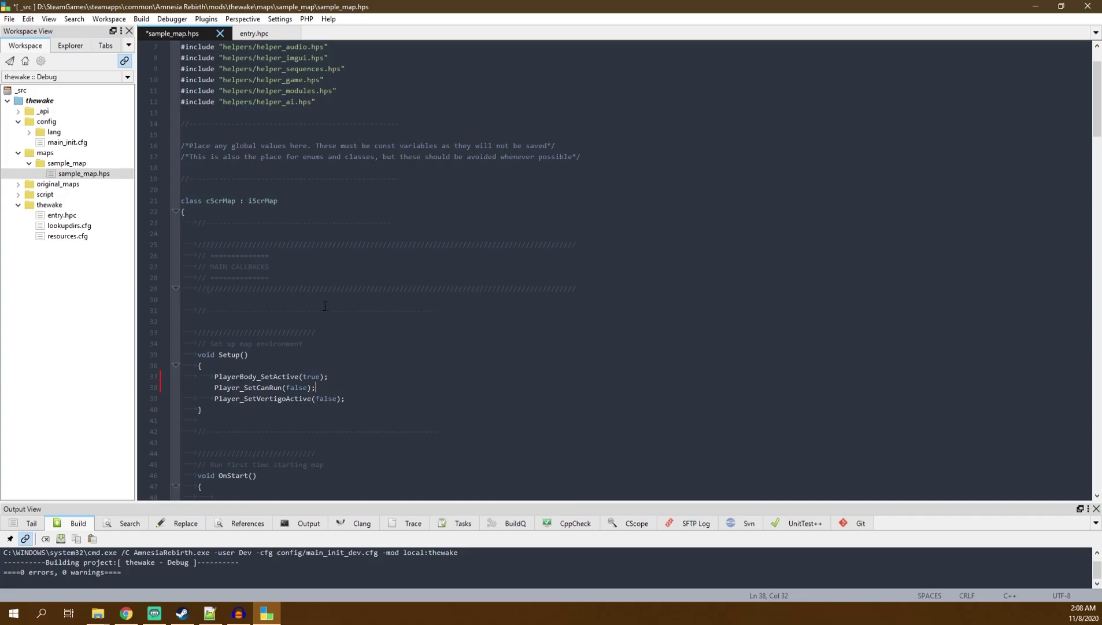
scroll(325, 306, "down", 1)
scroll(250, 388, "up", 1)
double_click(233, 387)
left_click(270, 388)
left_click_drag(239, 388, 214, 387)
Add #include "player.hps" on a new line below the helpers/helper_ai.hps include.
scroll(288, 214, "up", 2)
left_click(327, 167)
key("Return")
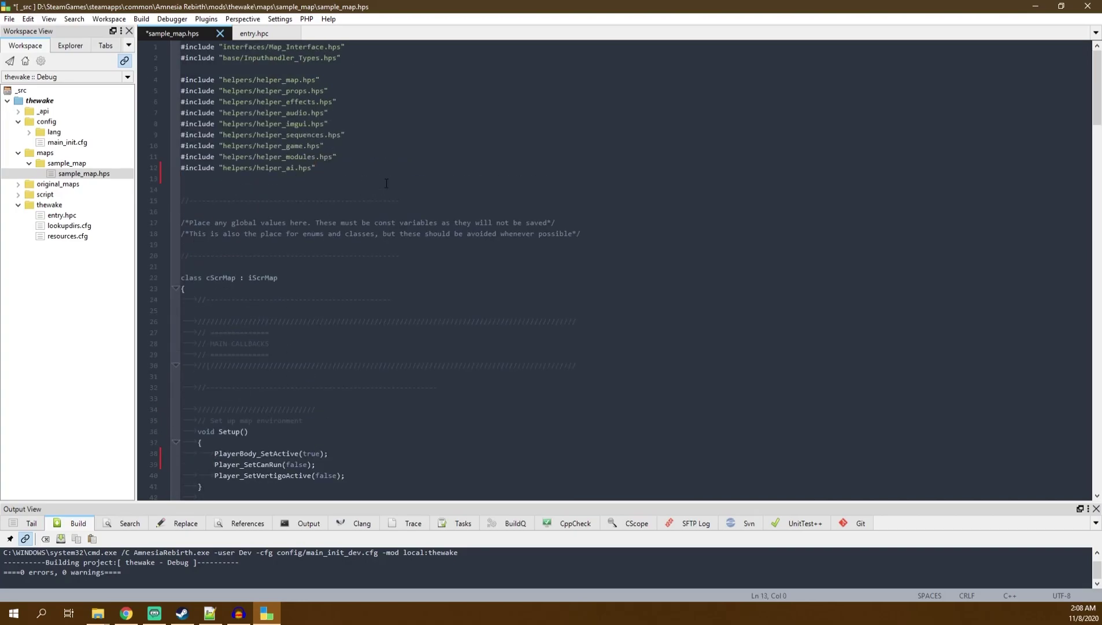
type("#include")
type(" \"\"")
type("player")
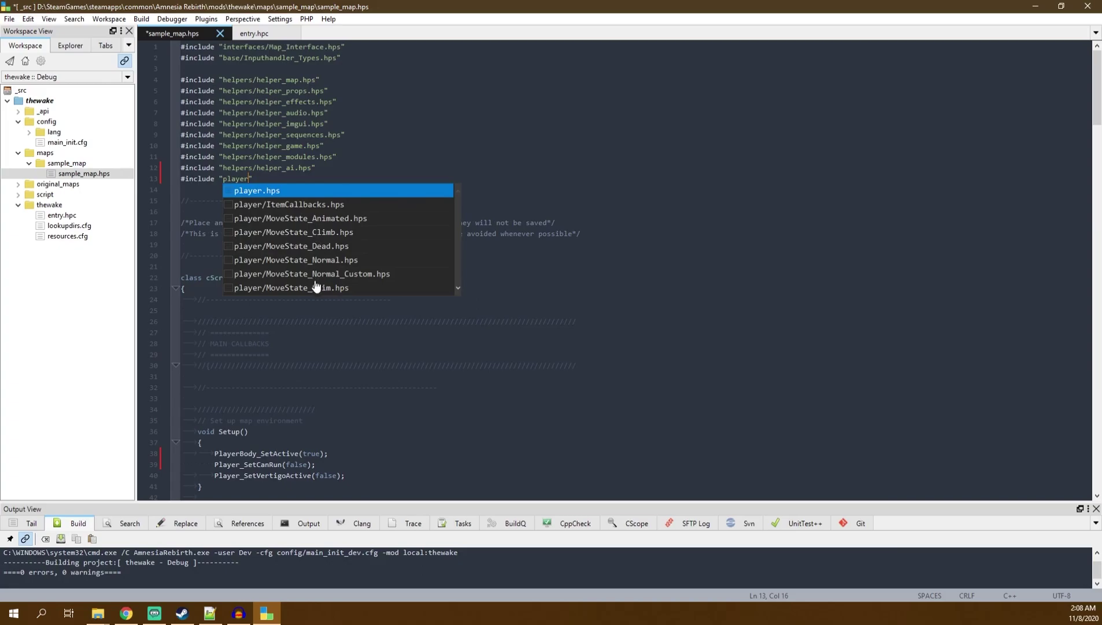
double_click(260, 192)
Check the Setup() function and save sample_map.hps.
scroll(277, 195, "down", 5)
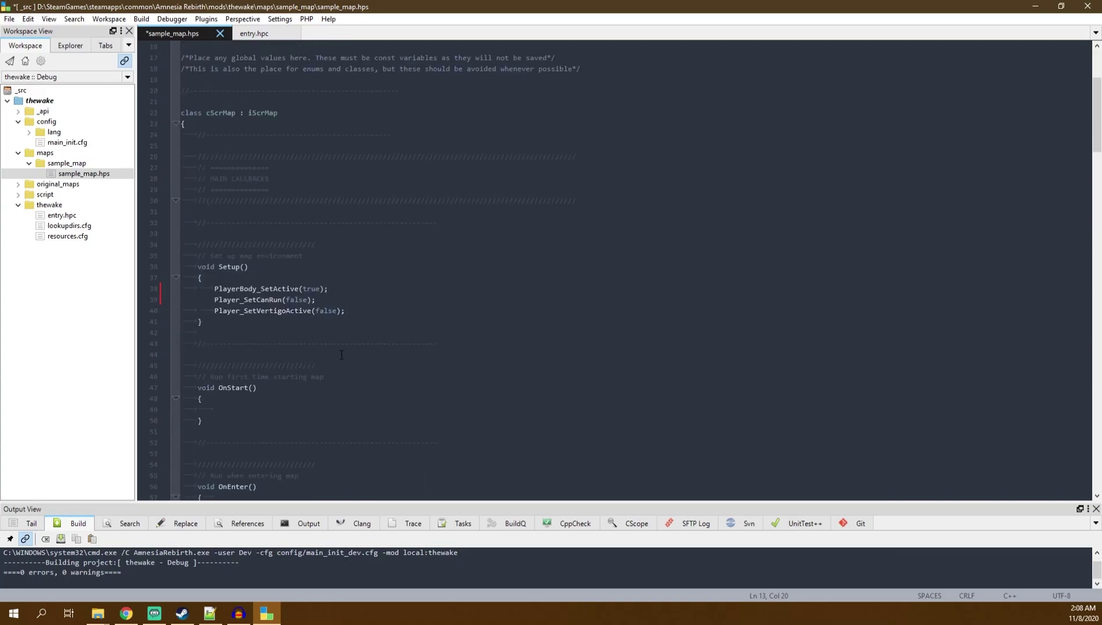
scroll(256, 428, "up", 3)
left_click(256, 427)
key("ctrl+s")
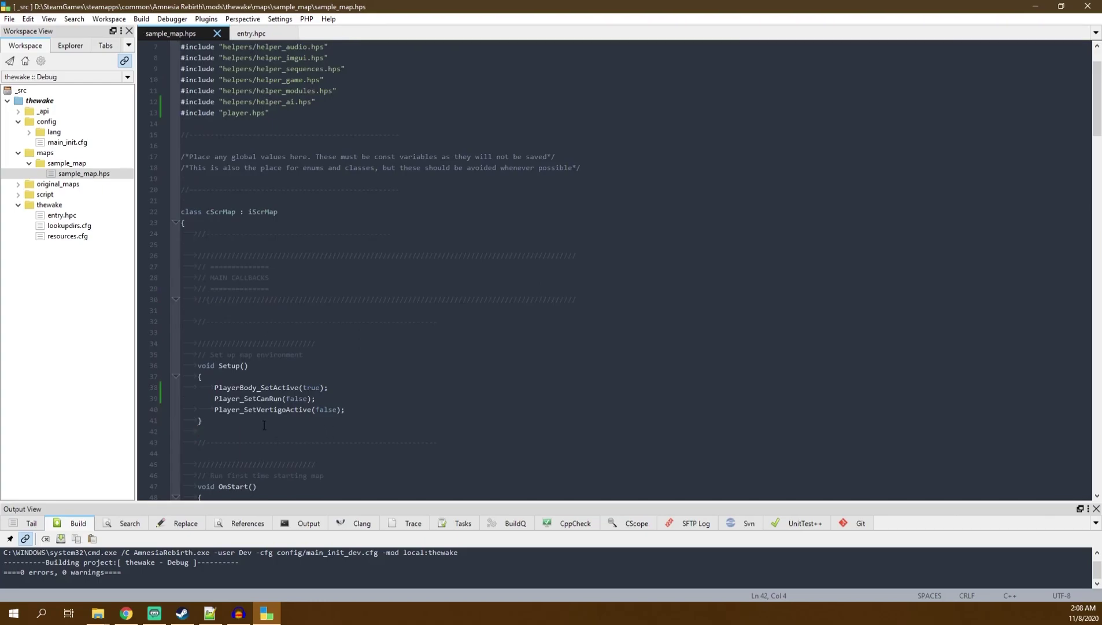
Review the Player_SetCanRun(false) call, the player.hps include and the surrounding callbacks in sample_map.hps.
left_click_drag(358, 398, 211, 402)
scroll(243, 422, "up", 2)
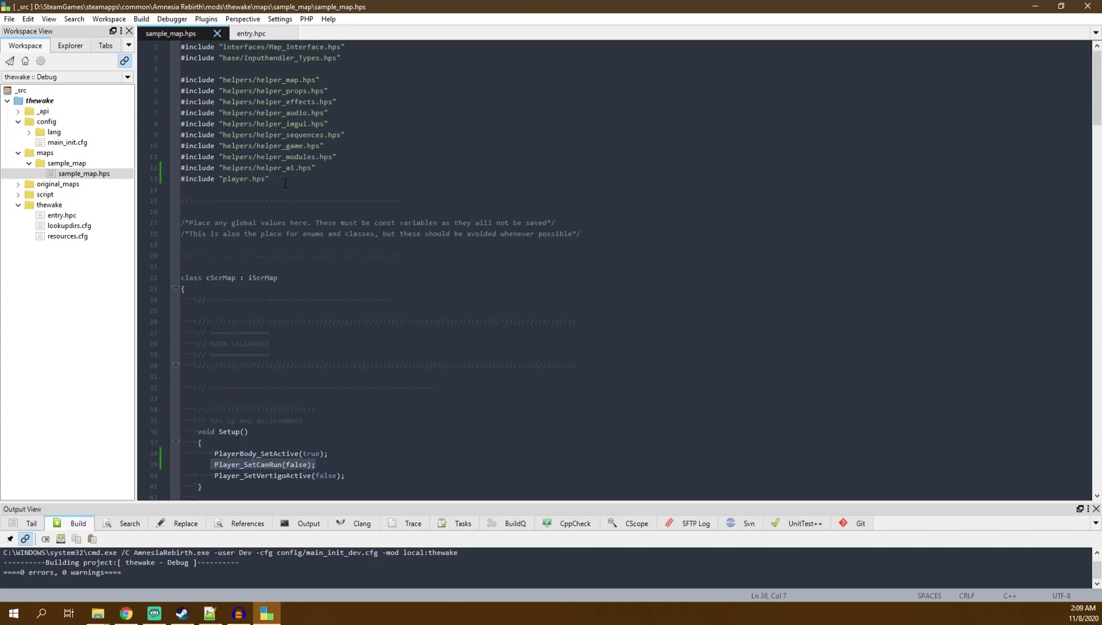
left_click_drag(287, 184, 186, 176)
scroll(455, 392, "down", 4)
scroll(438, 443, "up", 4)
scroll(405, 441, "down", 5)
left_click(357, 389)
scroll(359, 399, "up", 5)
scroll(360, 410, "down", 4)
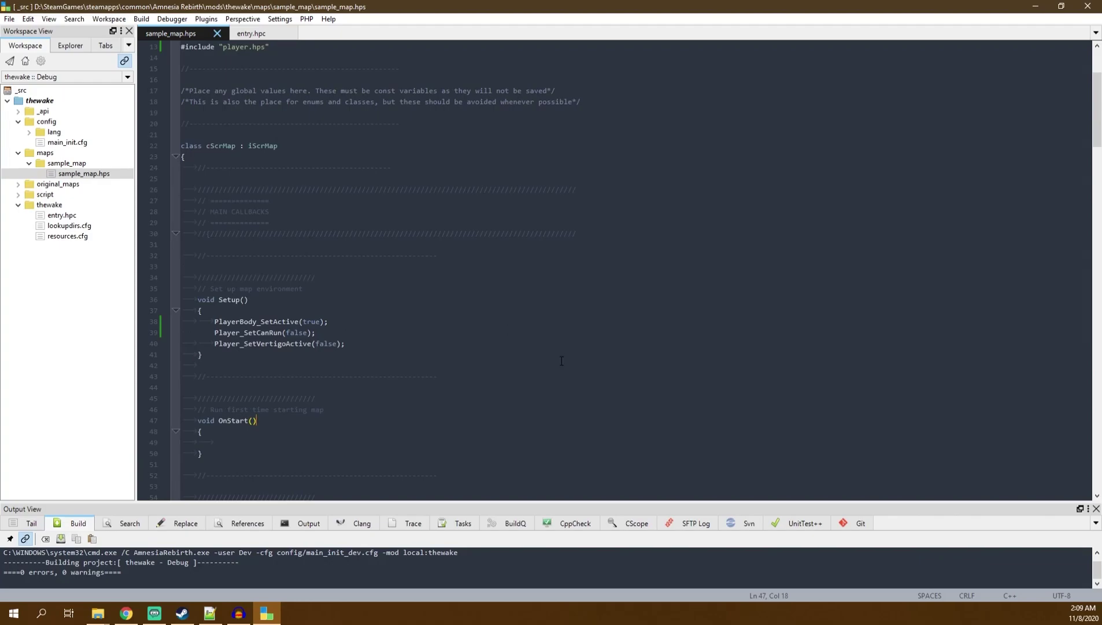
Build the thewake project to launch the mod in Amnesia Rebirth and walk forward in the sample map to test running.
key("F7")
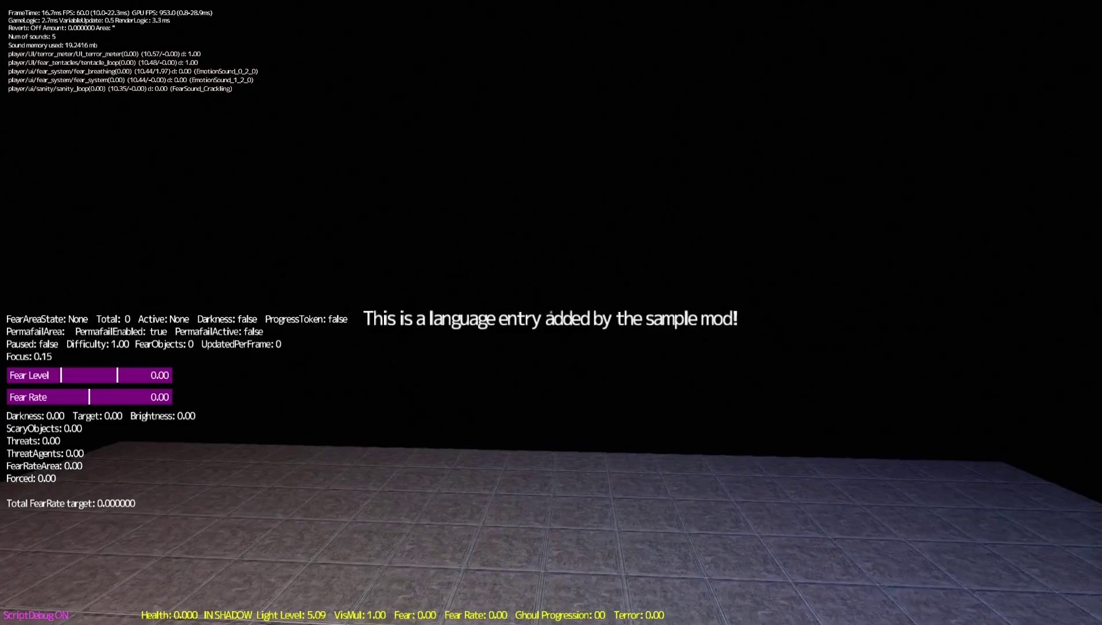
key("w")
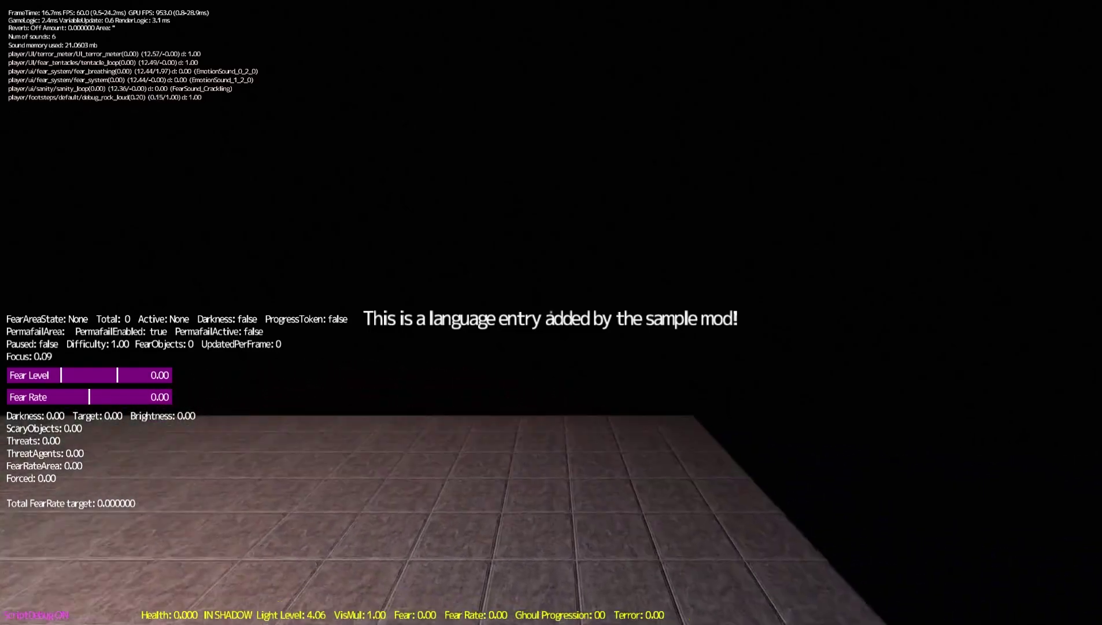
key("w")
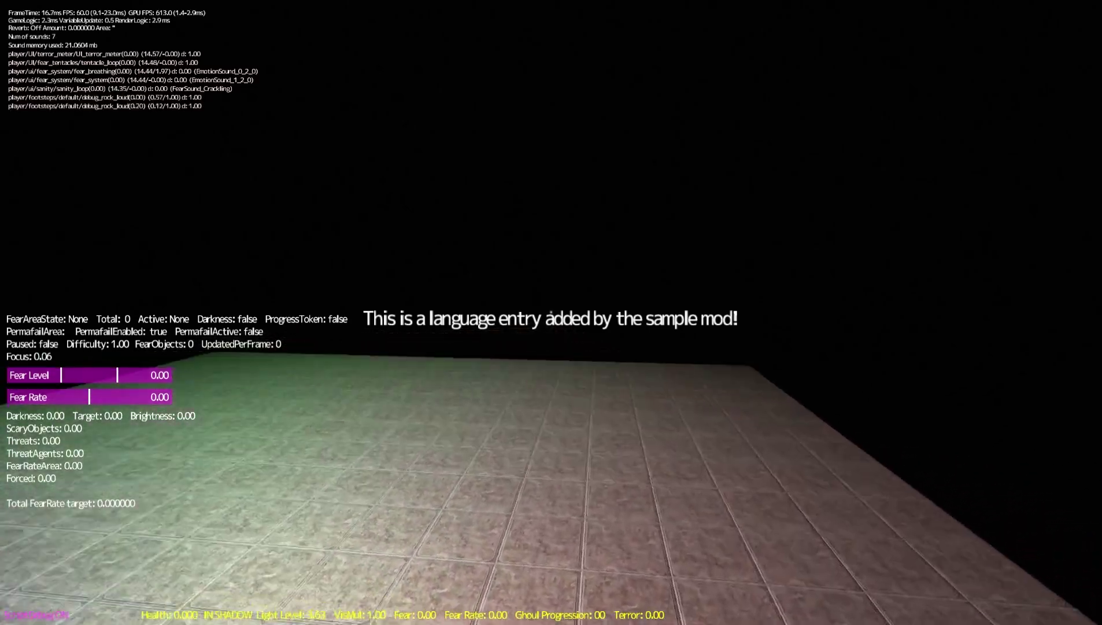
key("w")
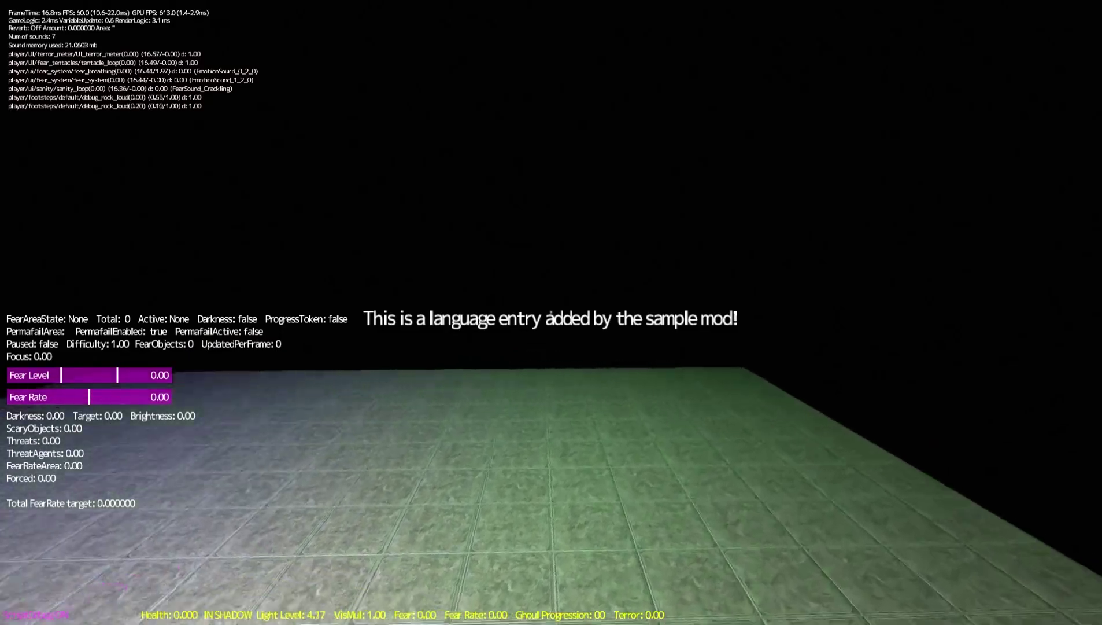
key("w")
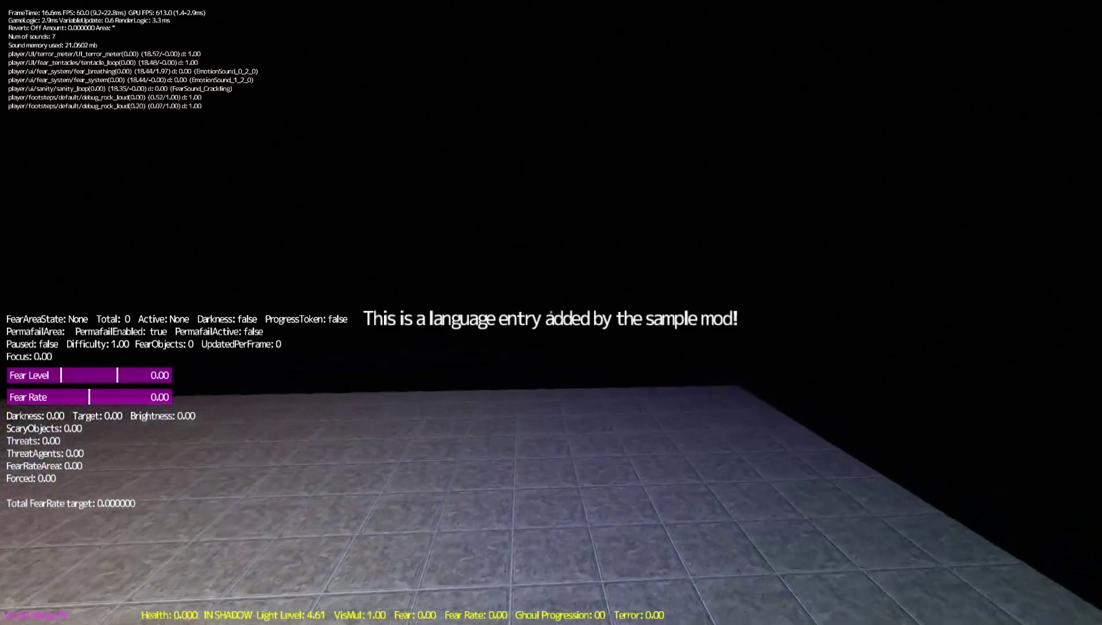
Keep walking around the tiled platform of the sample map, following its edge, to test that the player cannot run.
key("w")
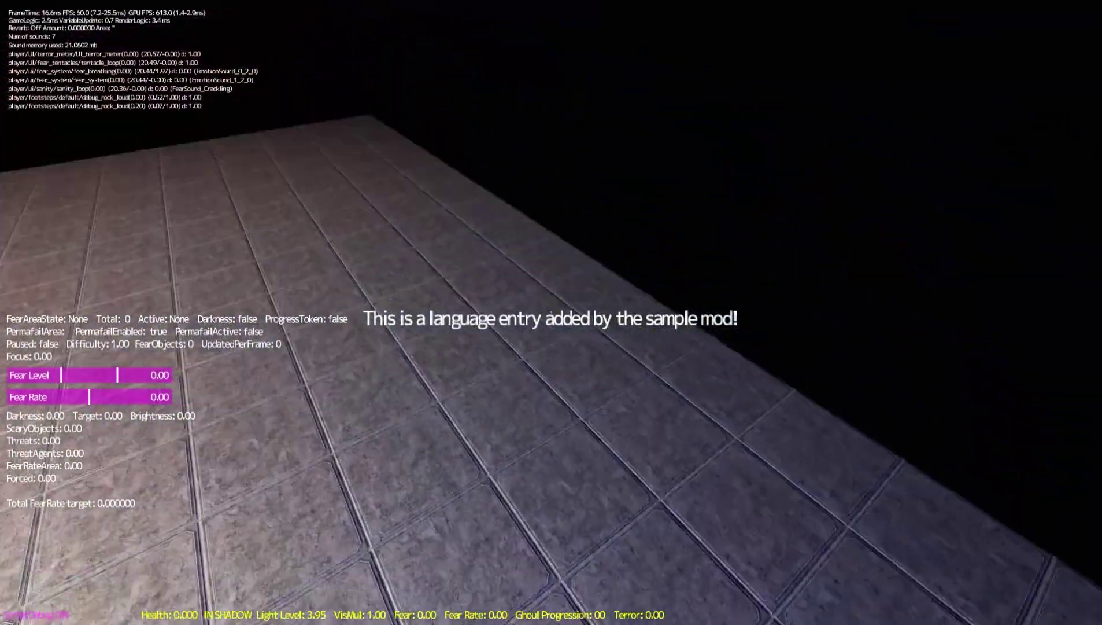
key("w")
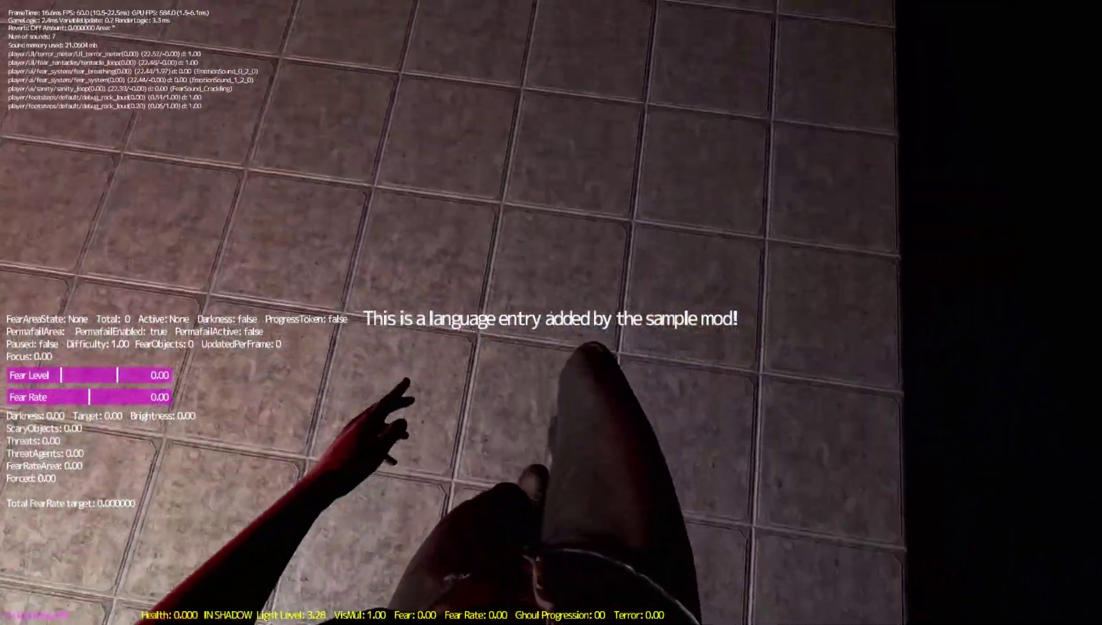
key("w")
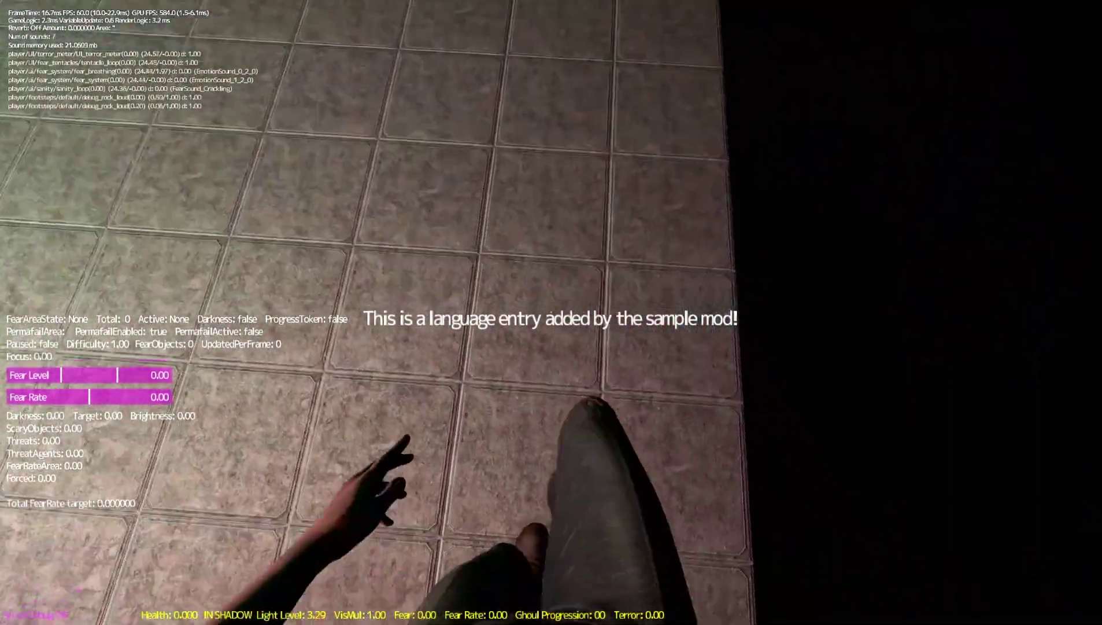
key("w")
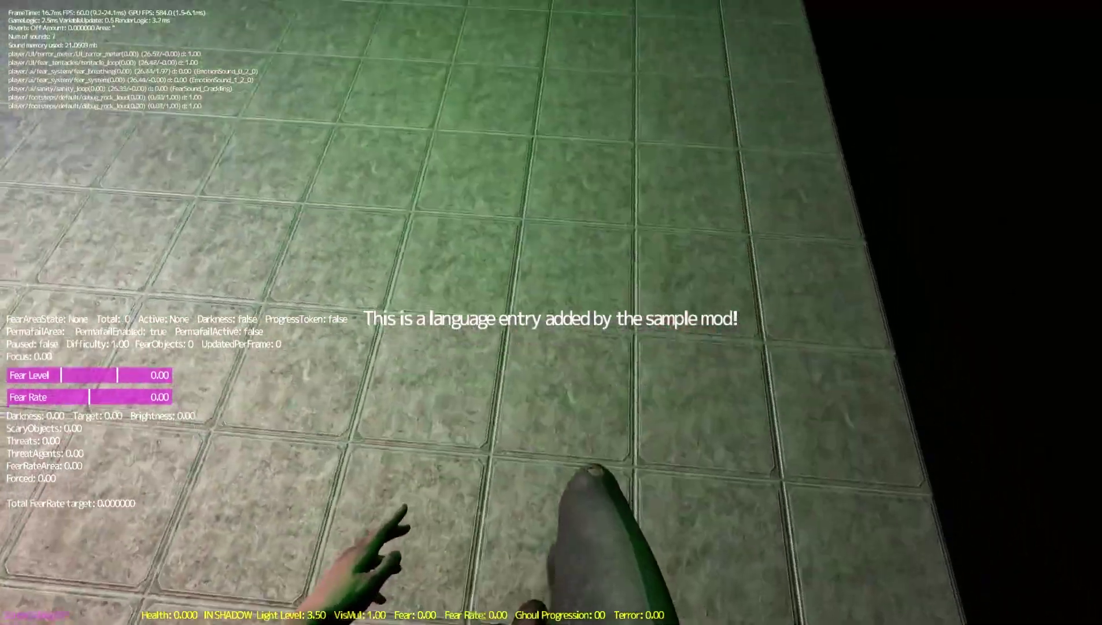
key("w")
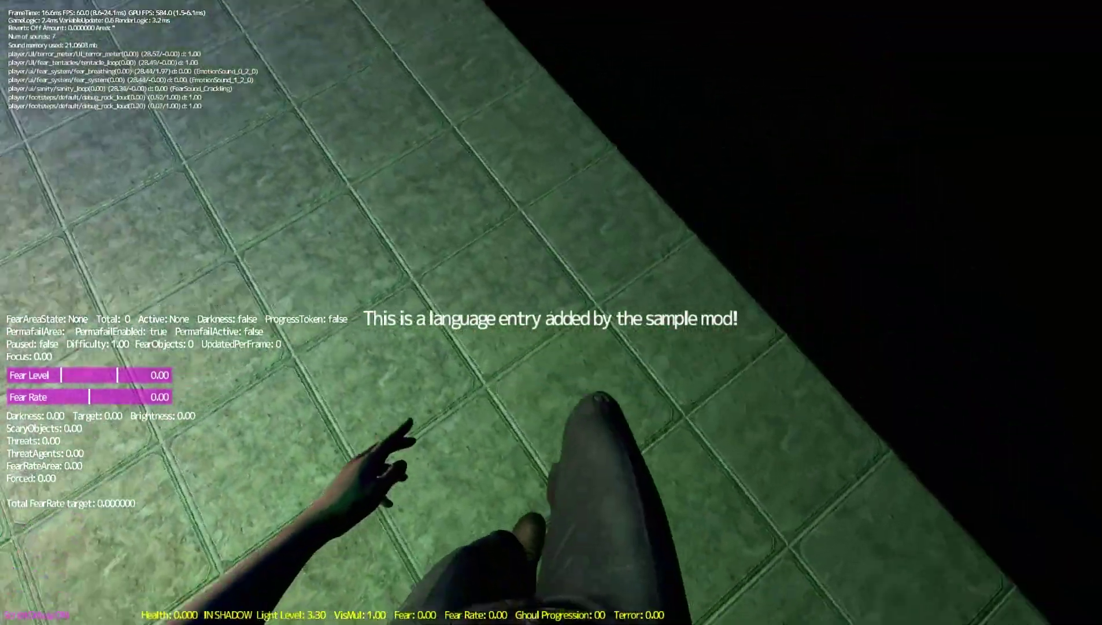
key("w")
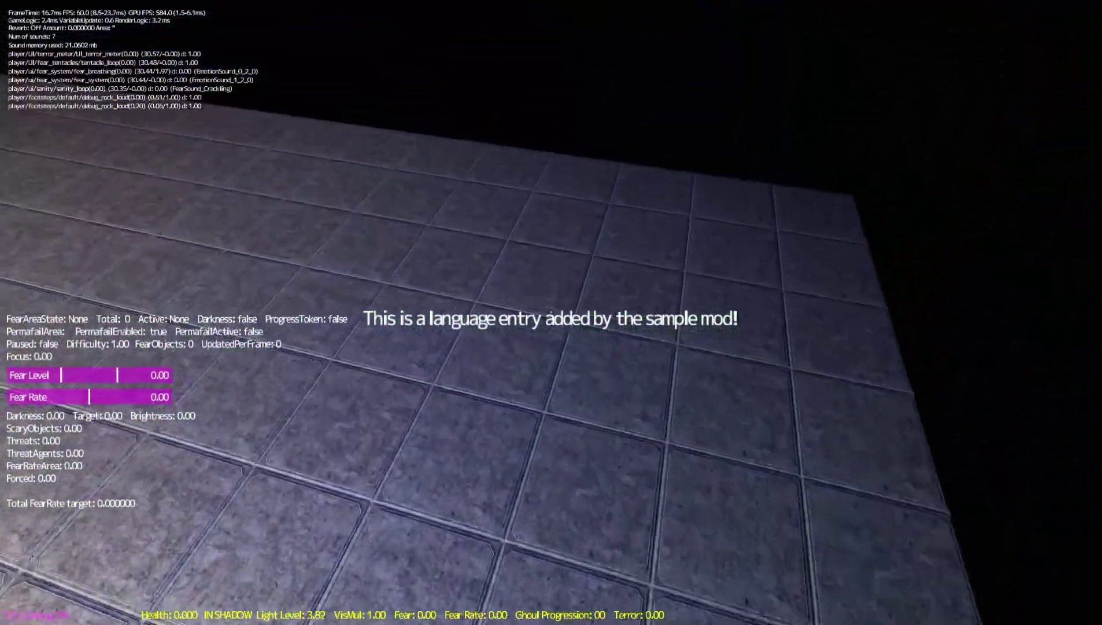
key("w")
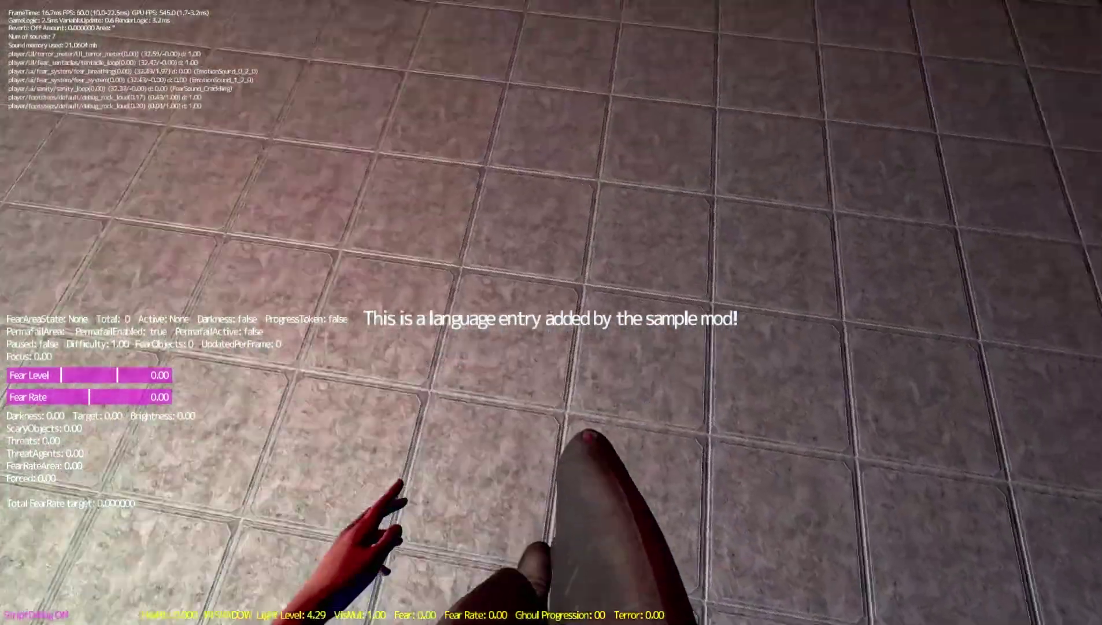
Pause the game and exit it without saving, returning to the thewake project in CodeLite.
key("Escape")
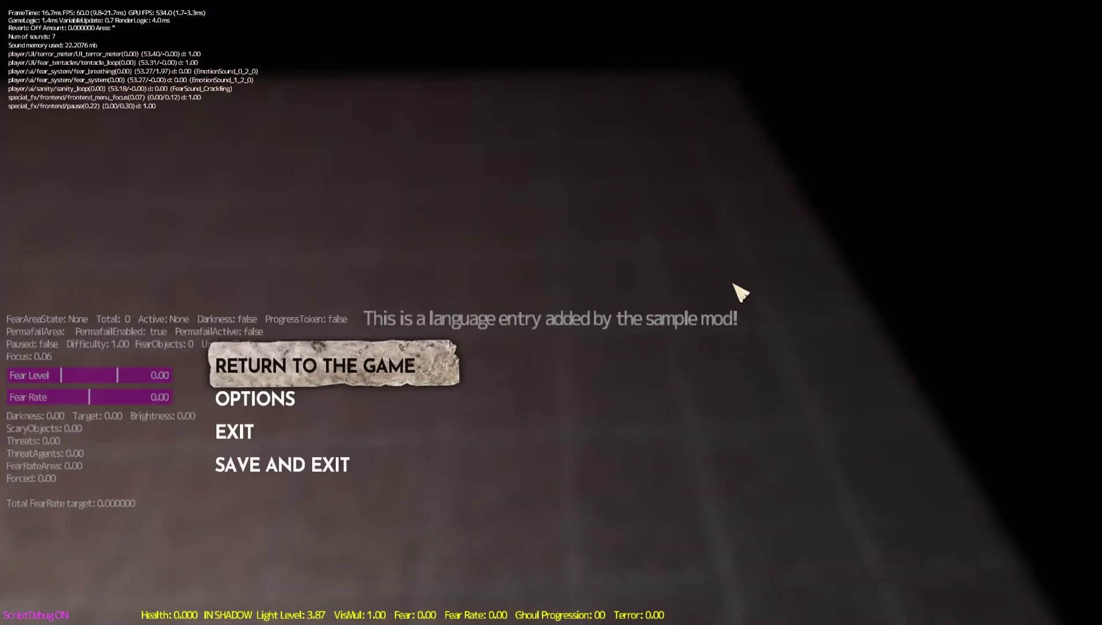
left_click(247, 436)
left_click(513, 335)
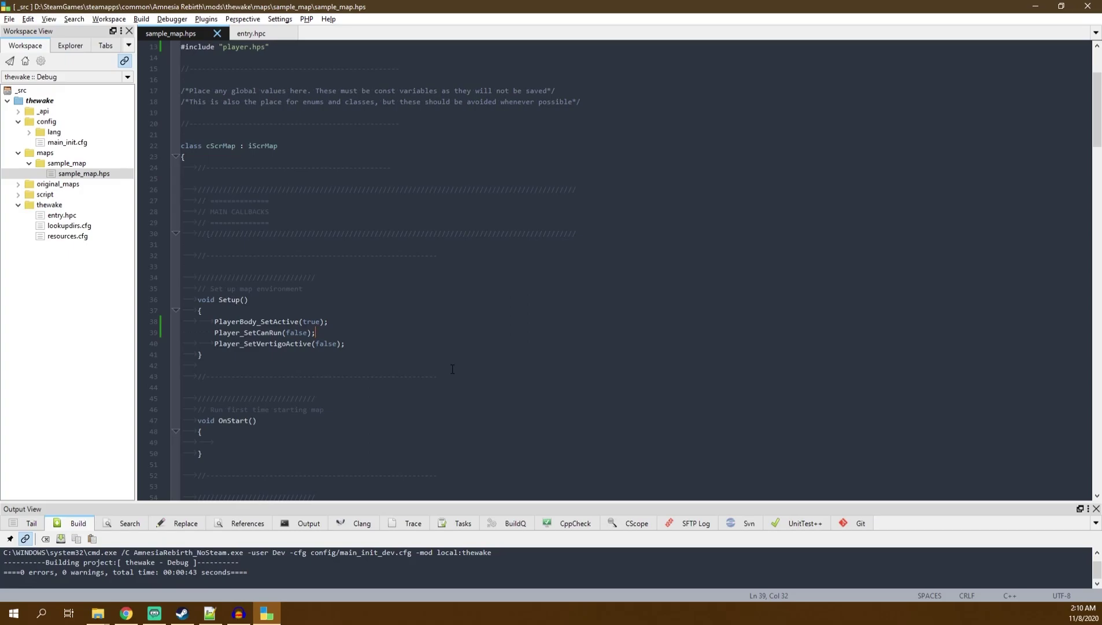
Review the include list, the Setup() function and the empty map callbacks in sample_map.hps.
left_click(559, 389)
scroll(503, 399, "up", 4)
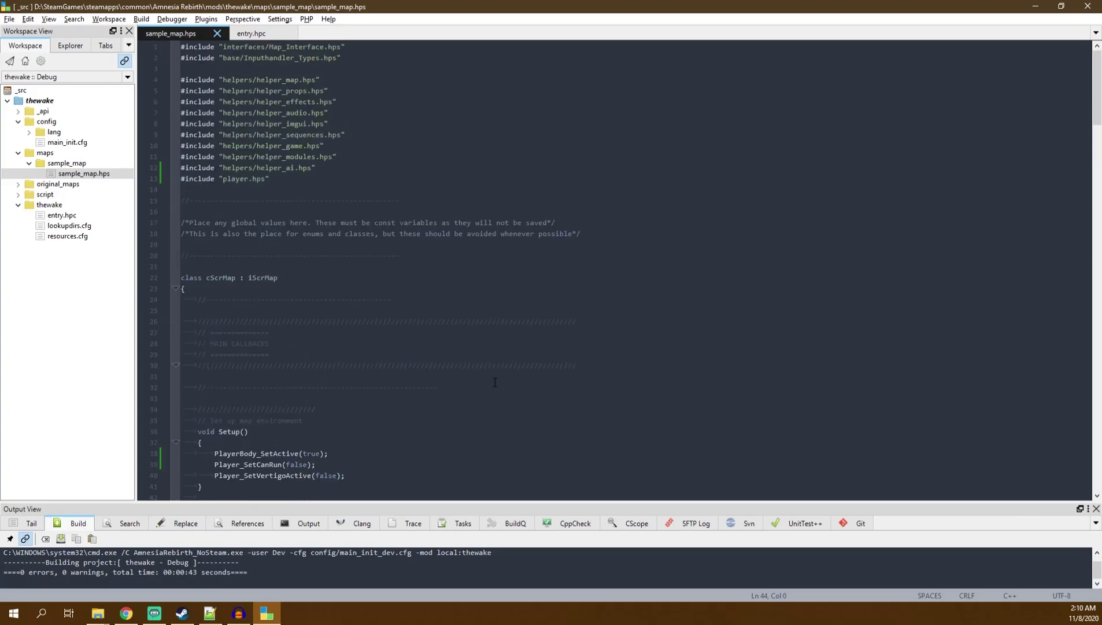
scroll(495, 382, "down", 12)
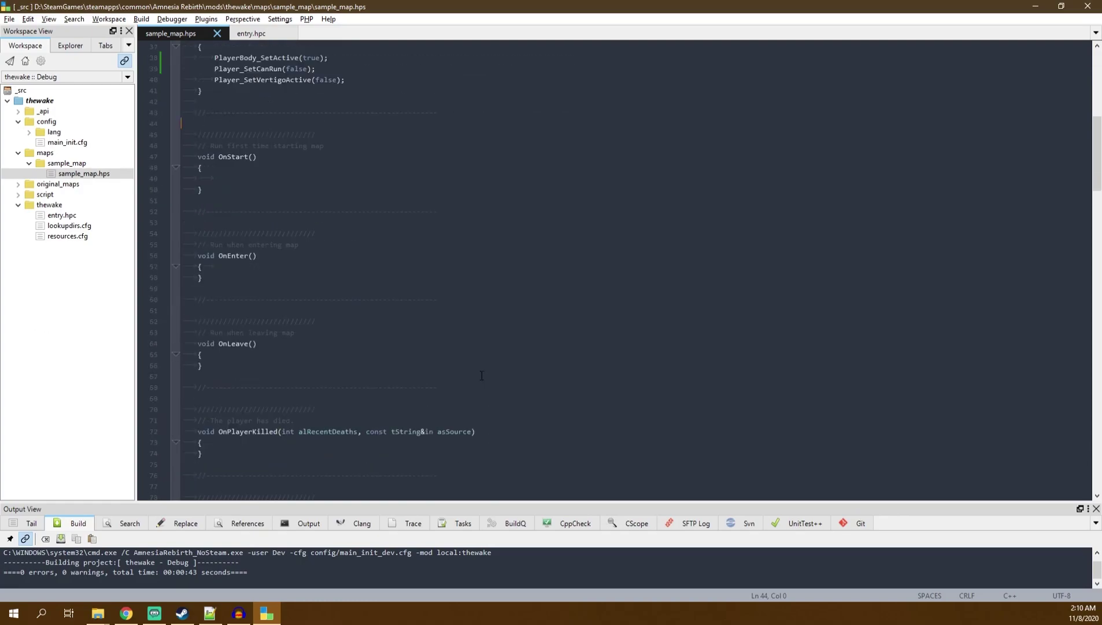
scroll(482, 373, "up", 7)
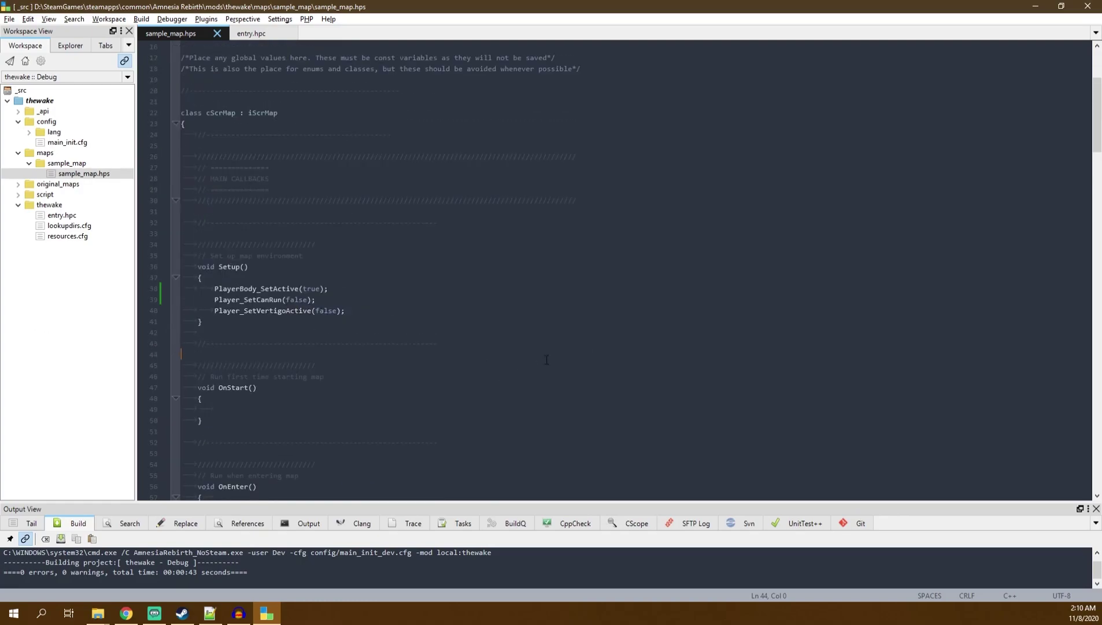